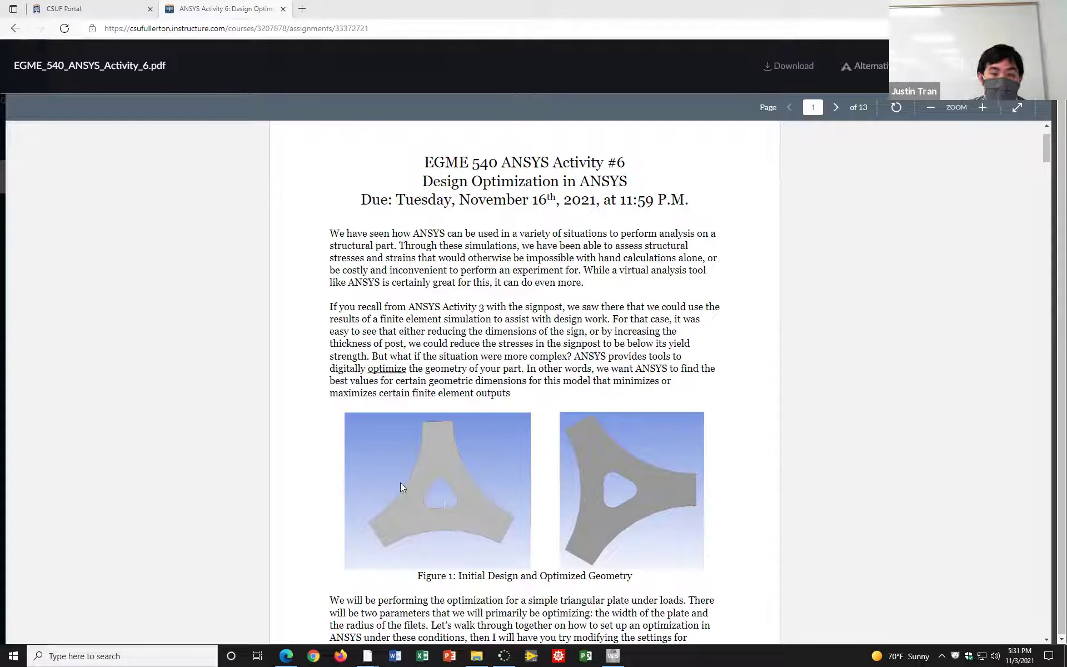
# Examine the introduction and Figure 1 on the first page of the ANSYS Activity 6 instructions
pyautogui.scroll(-1, 422, 517)
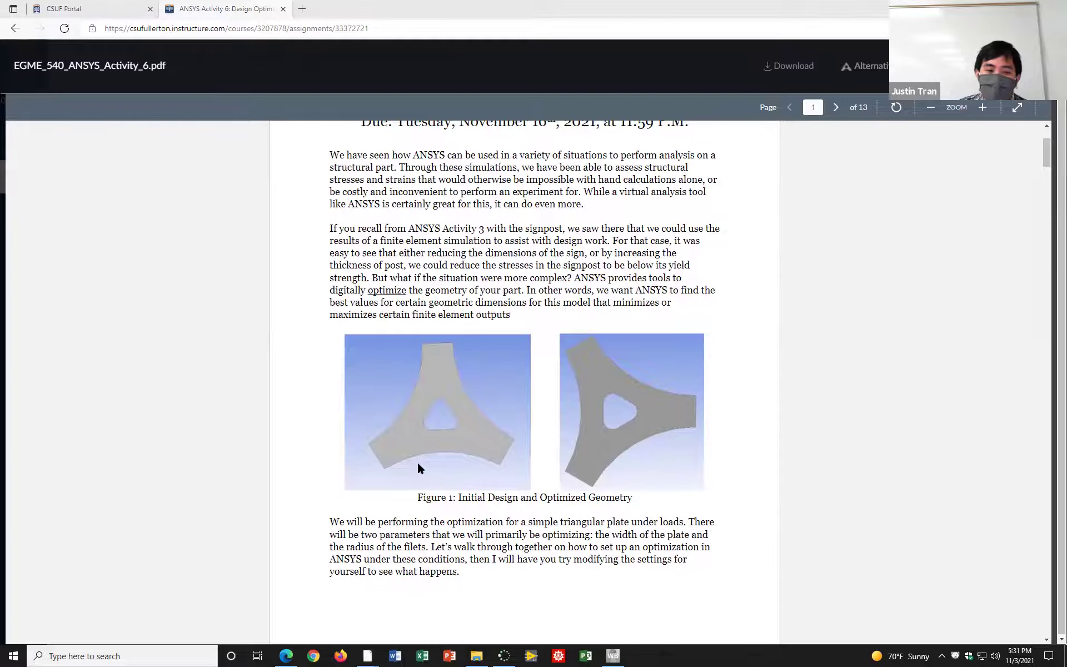
pyautogui.scroll(1, 450, 414)
pyautogui.scroll(-1, 438, 425)
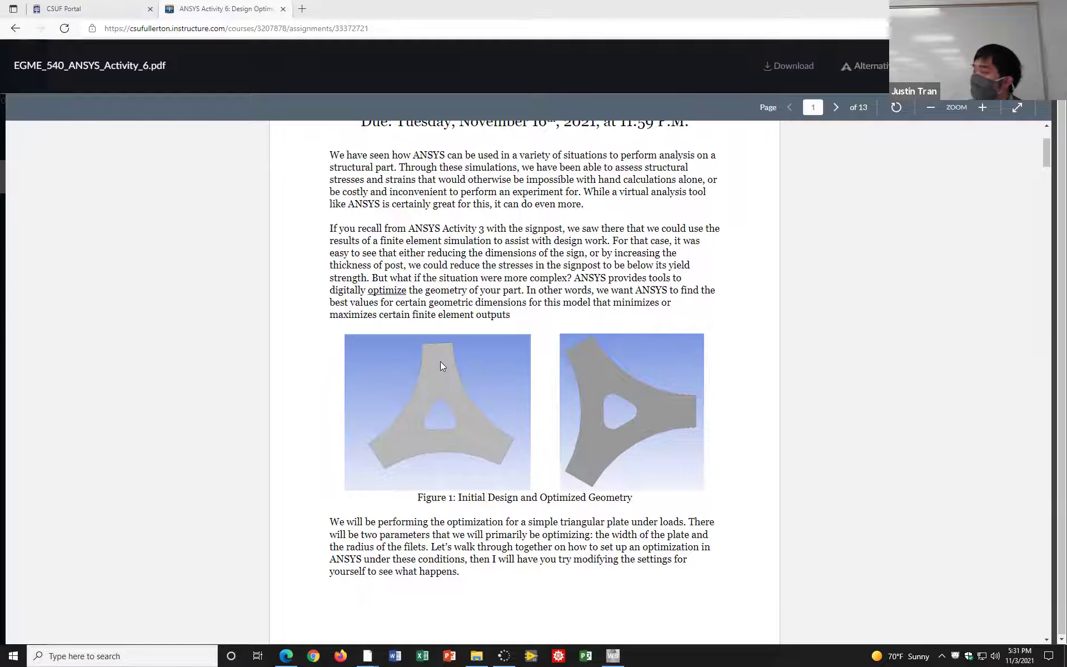
pyautogui.scroll(3, 560, 400)
pyautogui.scroll(-2, 561, 401)
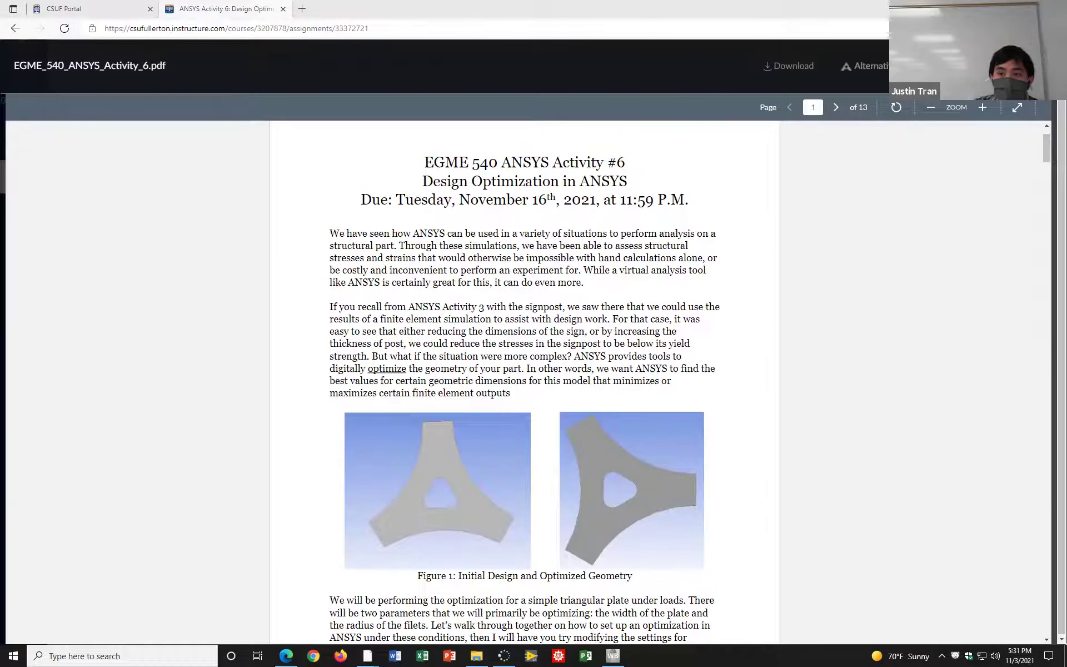
pyautogui.press('Escape')
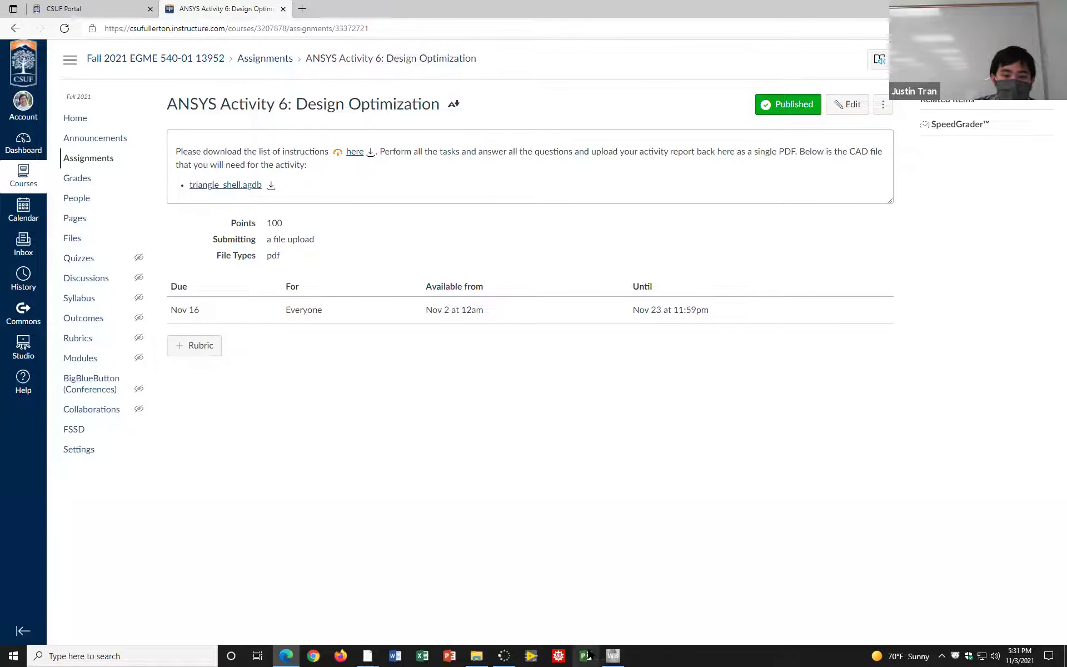
pyautogui.click(613, 656)
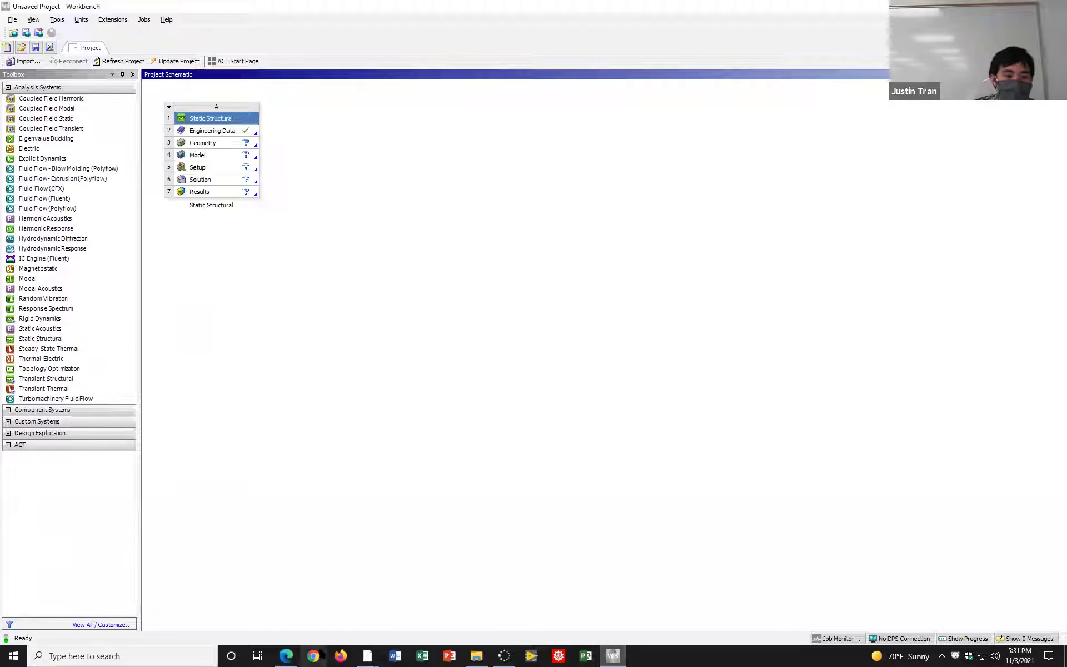
pyautogui.click(285, 656)
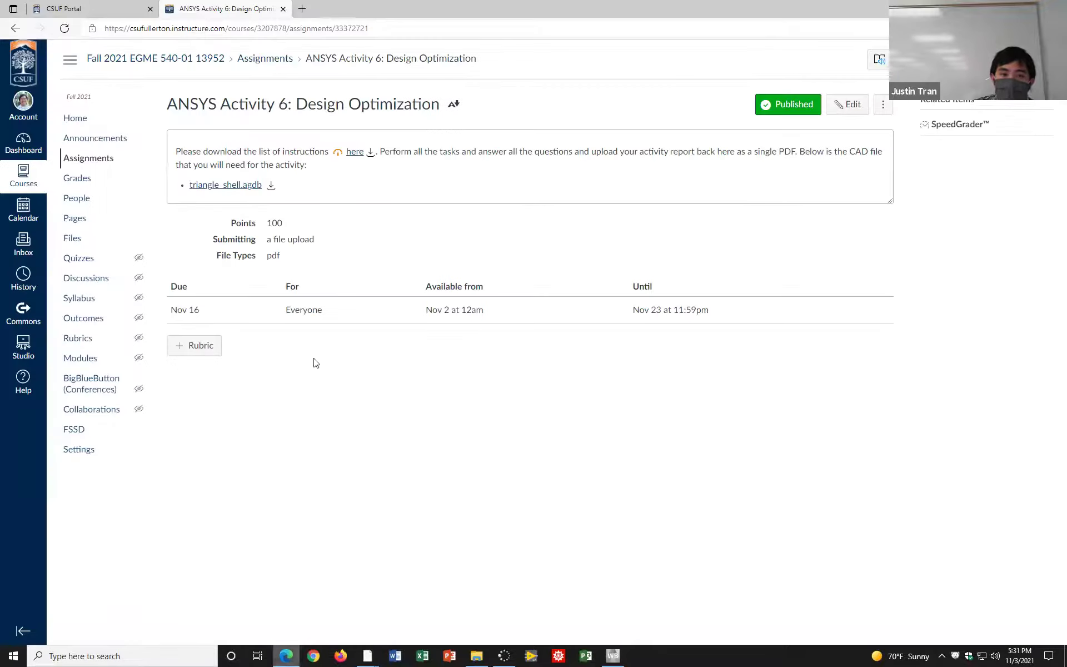
pyautogui.click(356, 151)
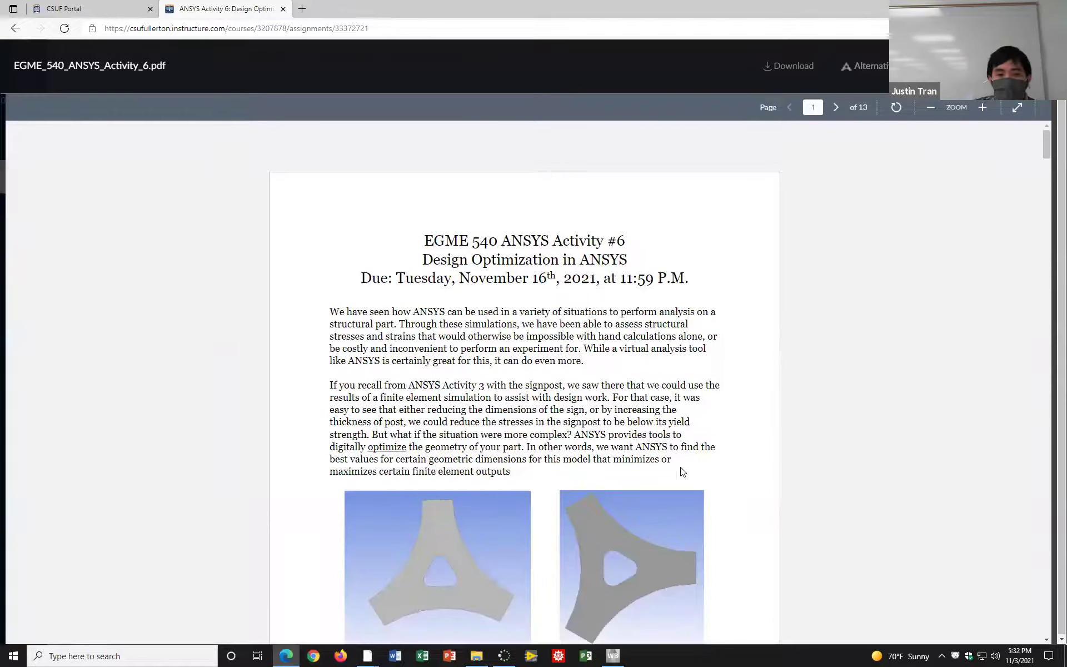
# Mark the width and fillet on both Figure 1 plates and underline "ANSYS Activity 3" in red ink, clearing the marks after each explanation
pyautogui.scroll(-2, 673, 479)
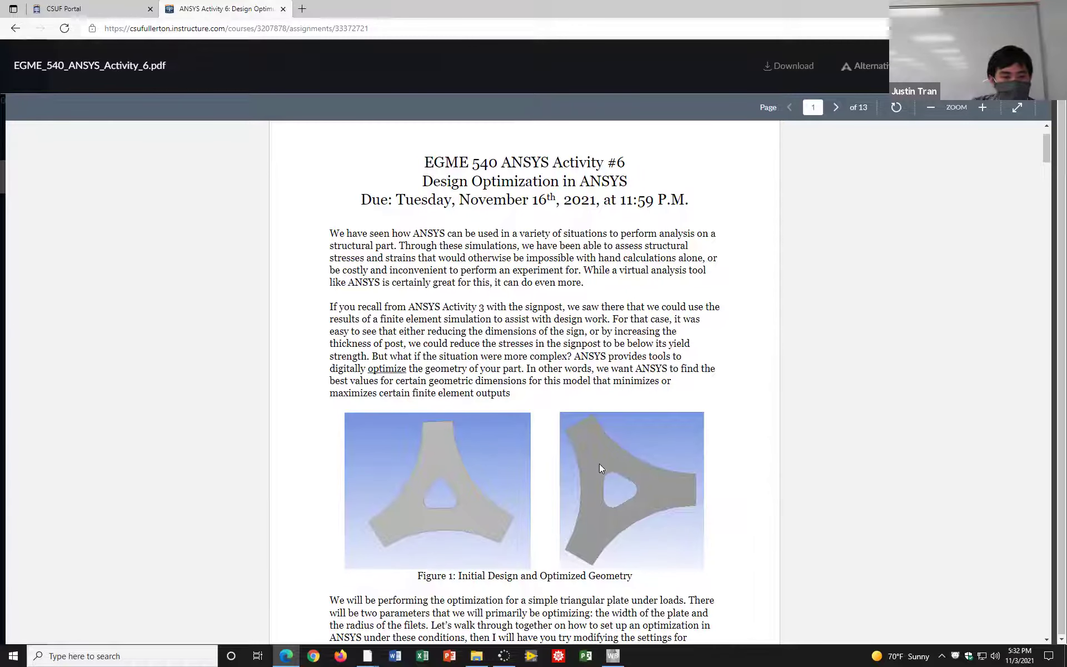
pyautogui.scroll(-2, 577, 322)
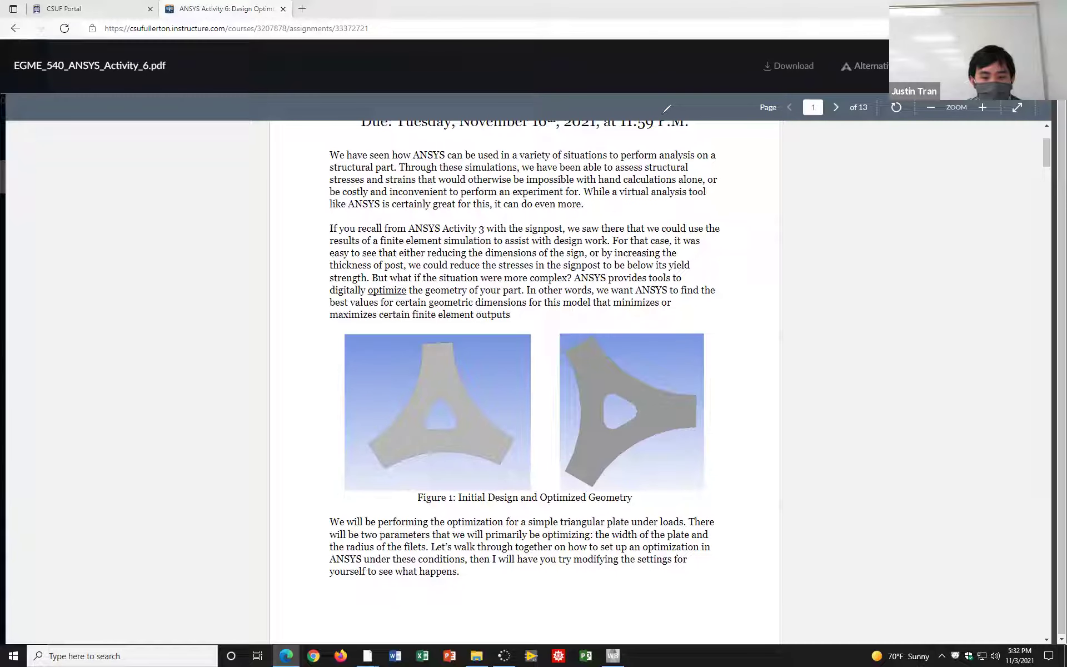
pyautogui.moveTo(590, 406)
pyautogui.mouseDown()
pyautogui.moveTo(599, 410)
pyautogui.moveTo(582, 414)
pyautogui.moveTo(601, 412)
pyautogui.mouseUp()
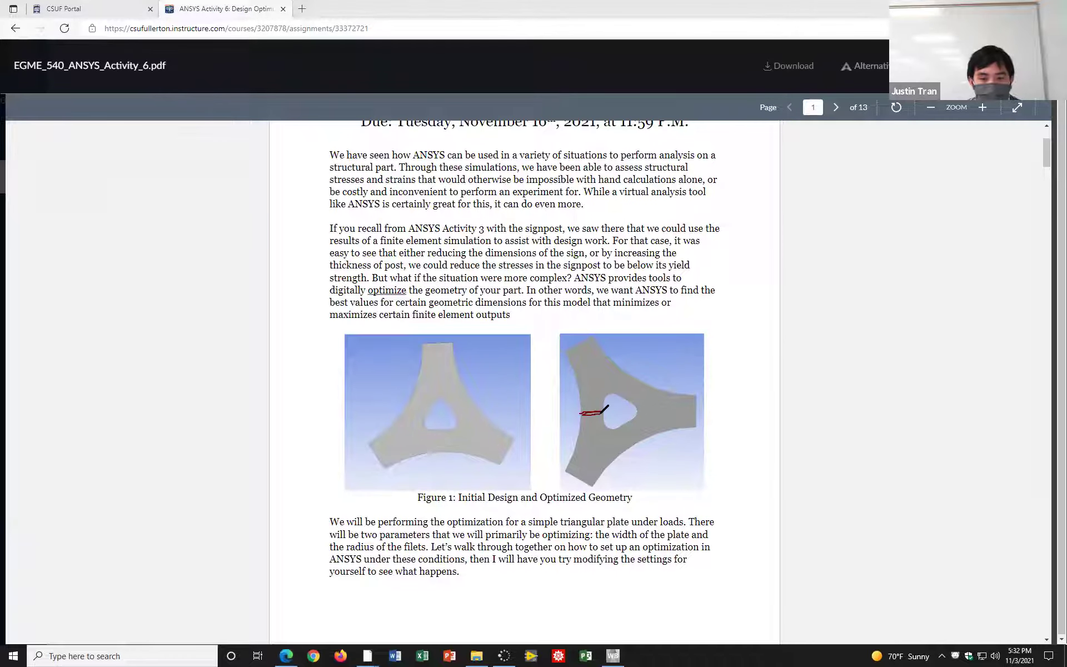
pyautogui.moveTo(408, 402)
pyautogui.mouseDown()
pyautogui.moveTo(437, 415)
pyautogui.moveTo(411, 401)
pyautogui.moveTo(427, 413)
pyautogui.mouseUp()
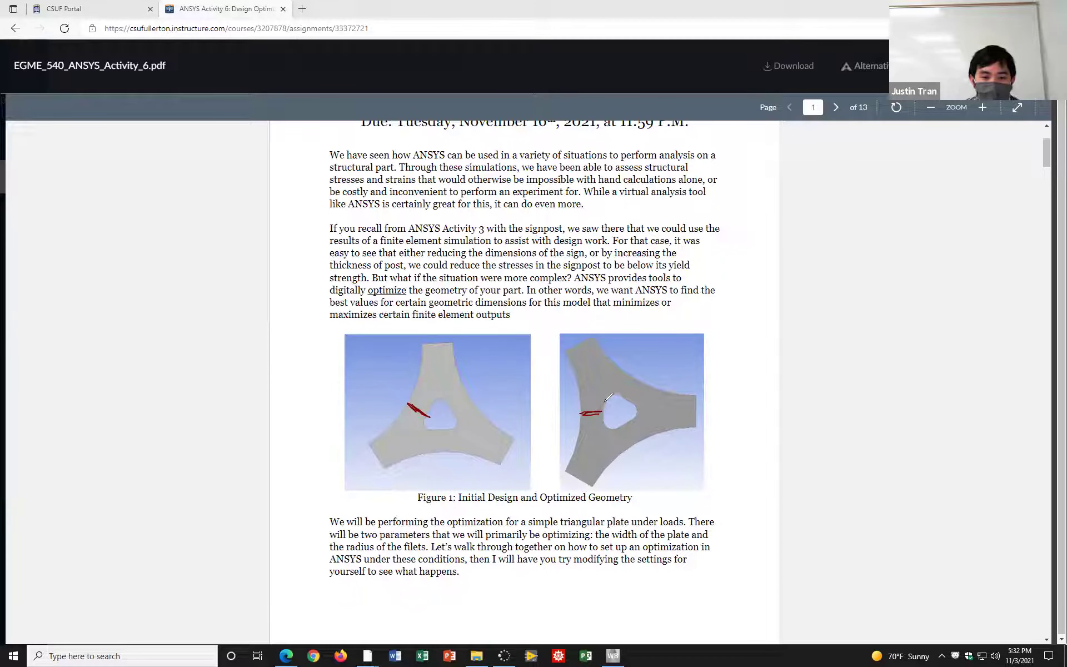
pyautogui.moveTo(614, 389)
pyautogui.mouseDown()
pyautogui.moveTo(604, 401)
pyautogui.moveTo(618, 395)
pyautogui.moveTo(612, 388)
pyautogui.mouseUp()
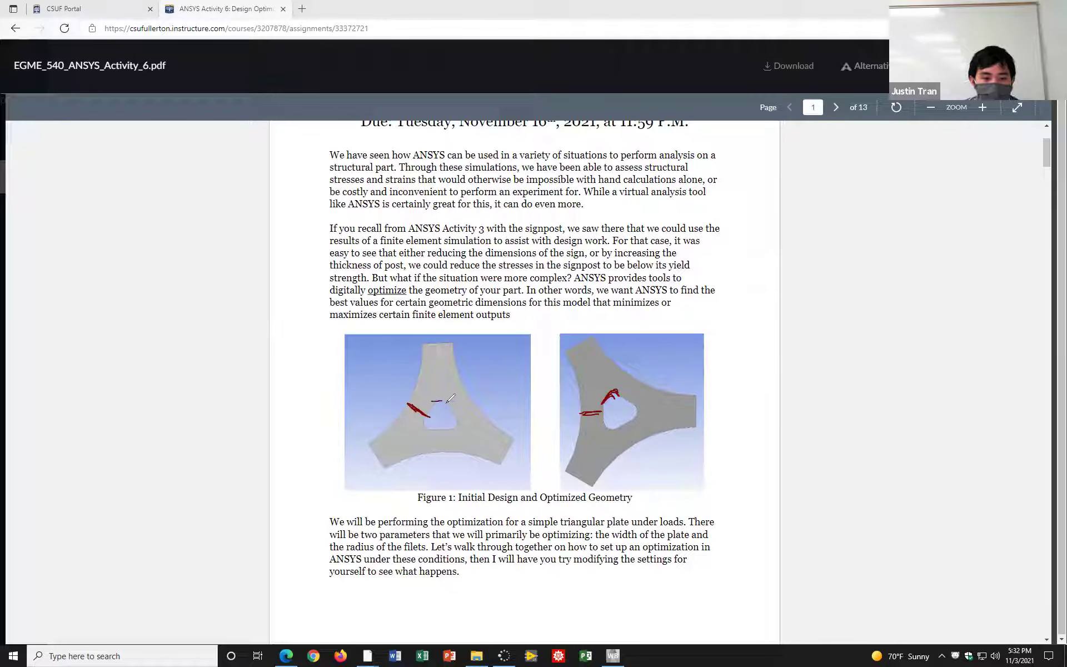
pyautogui.moveTo(439, 399)
pyautogui.mouseDown()
pyautogui.moveTo(432, 405)
pyautogui.moveTo(448, 397)
pyautogui.mouseUp()
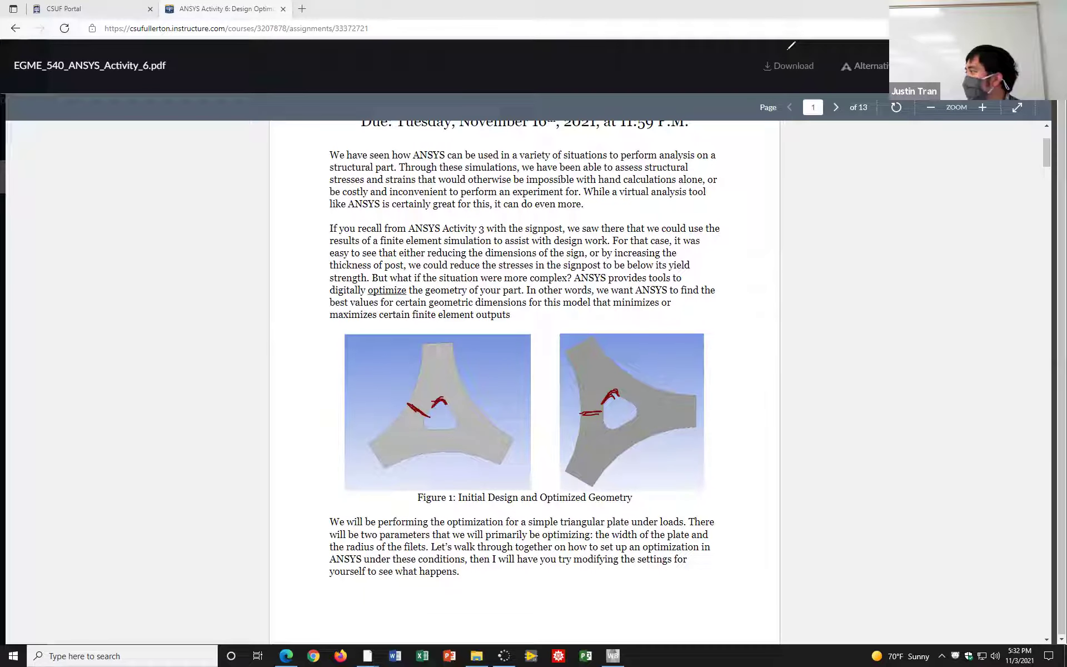
pyautogui.press('Escape')
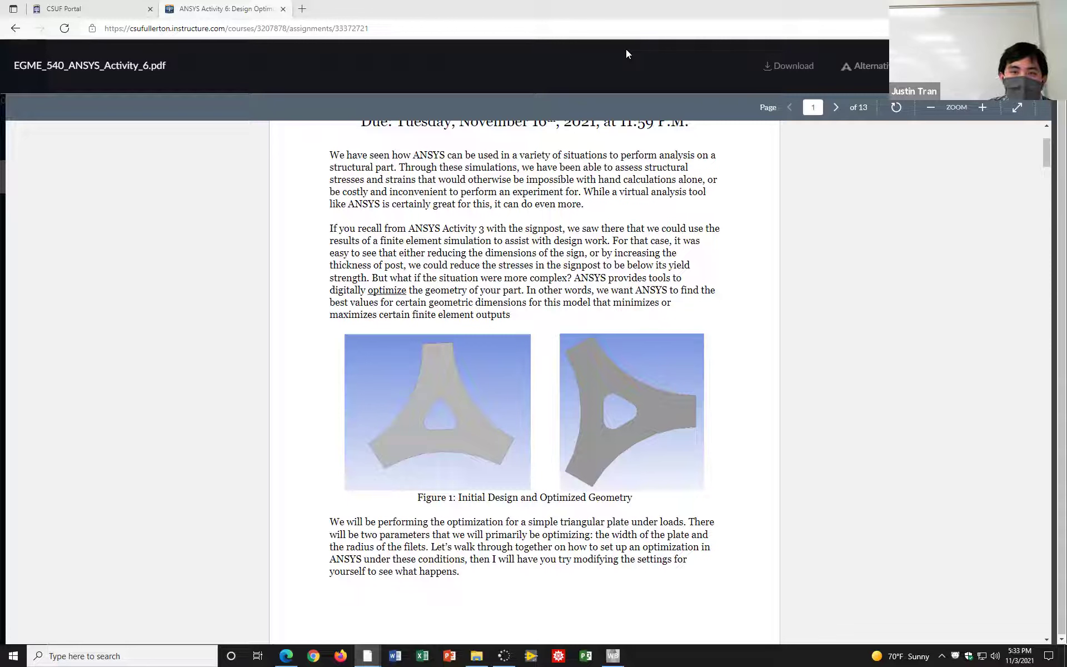
pyautogui.moveTo(410, 236); pyautogui.dragTo(483, 230)
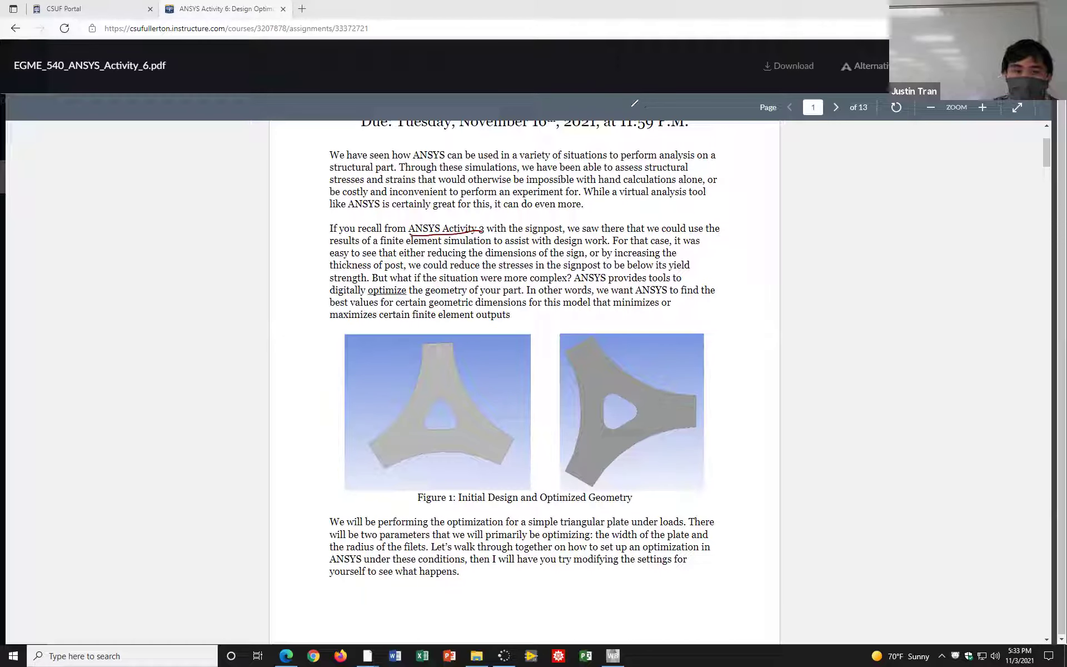
pyautogui.press('Escape')
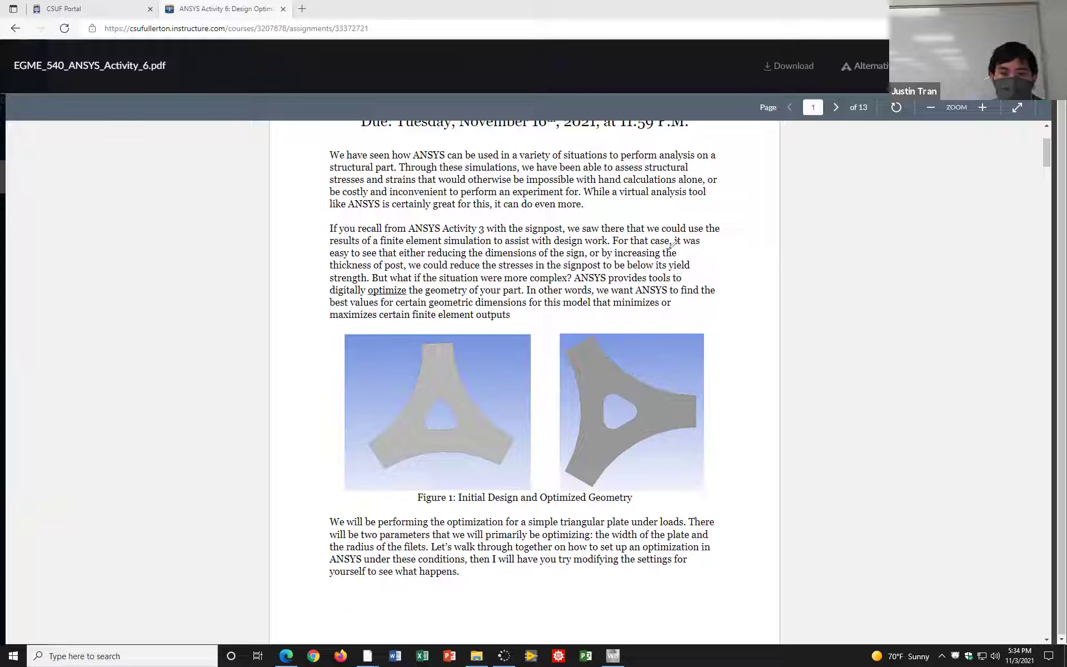
# Consult Problem 1 in the instructions, switch to Workbench and import triangle_shell.agdb from Downloads as the Static Structural system's geometry
pyautogui.scroll(-10, 652, 325)
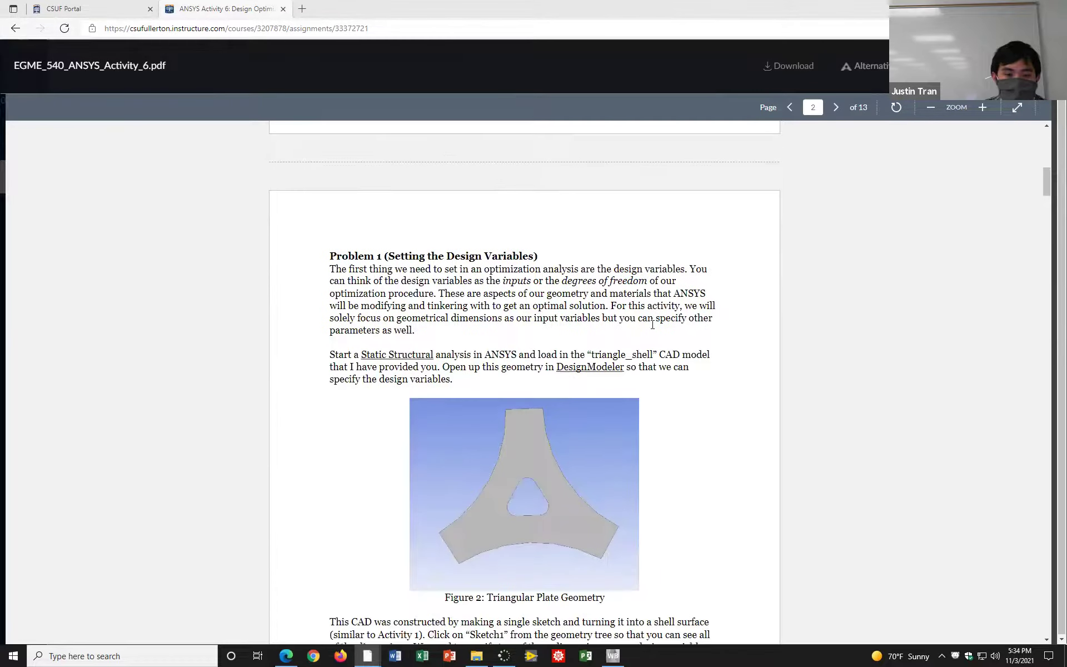
pyautogui.scroll(-2, 653, 324)
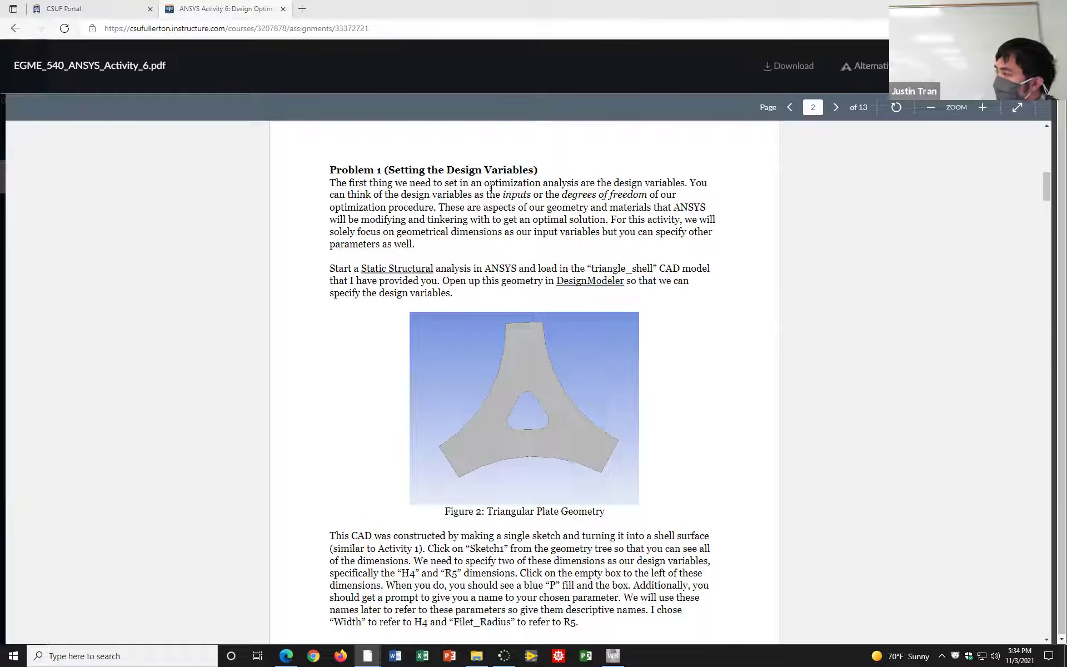
pyautogui.click(612, 656)
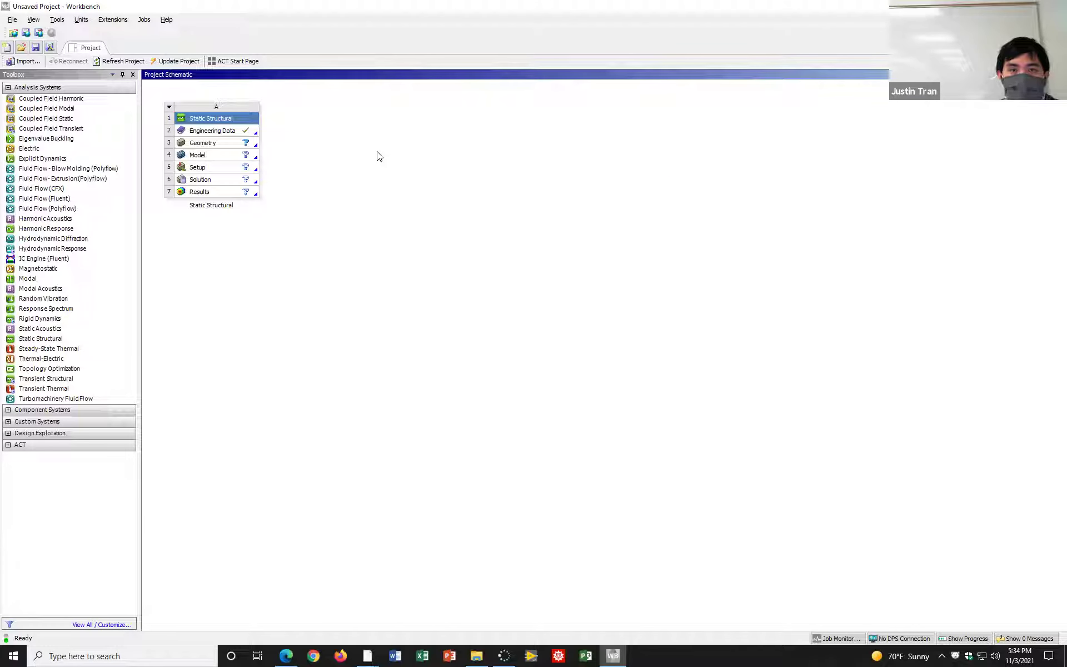
pyautogui.click(238, 148)
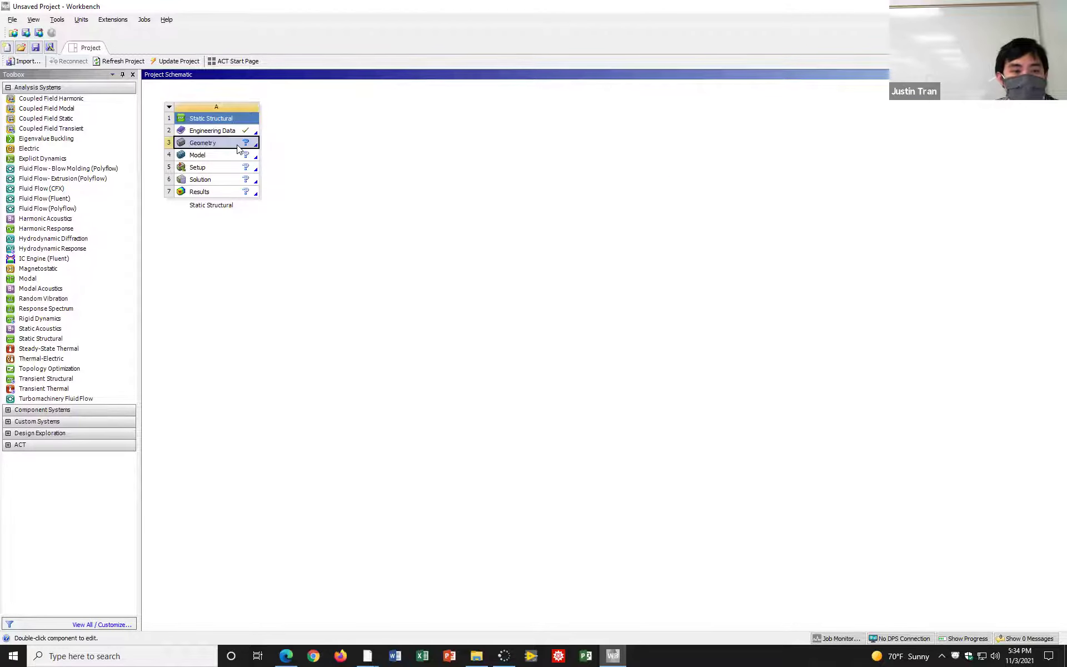
pyautogui.rightClick(238, 148)
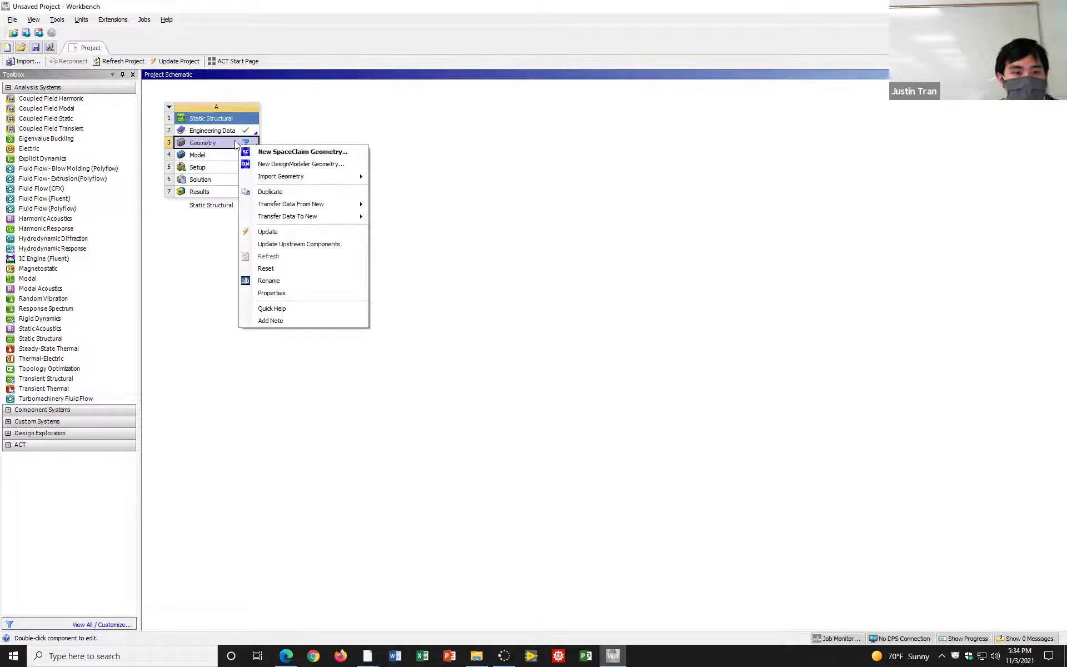
pyautogui.moveTo(269, 178)
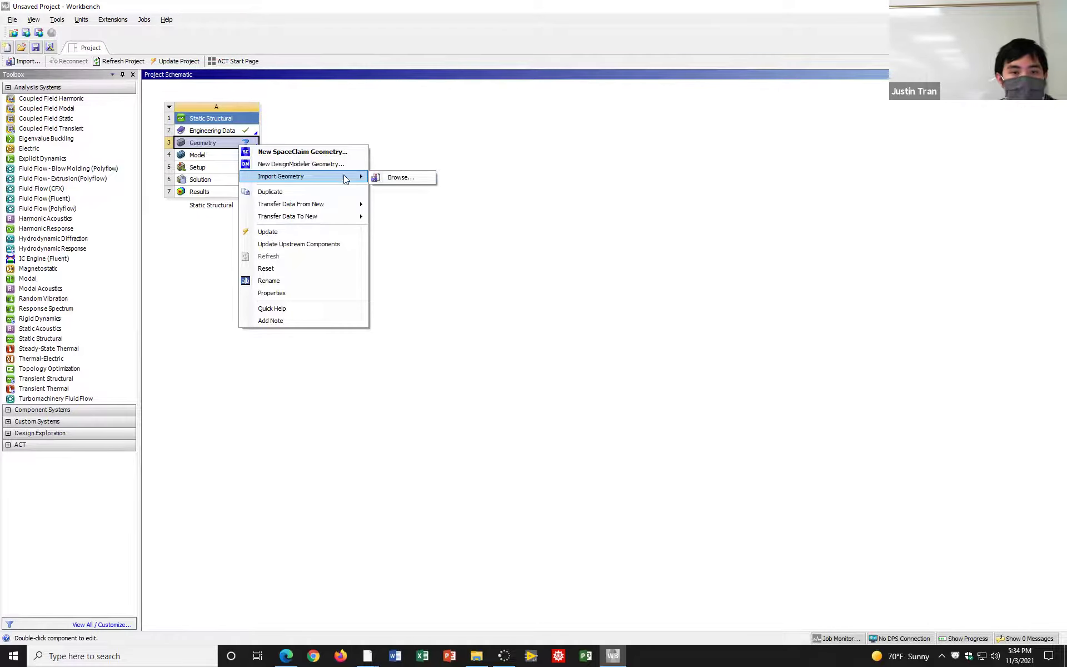
pyautogui.click(384, 176)
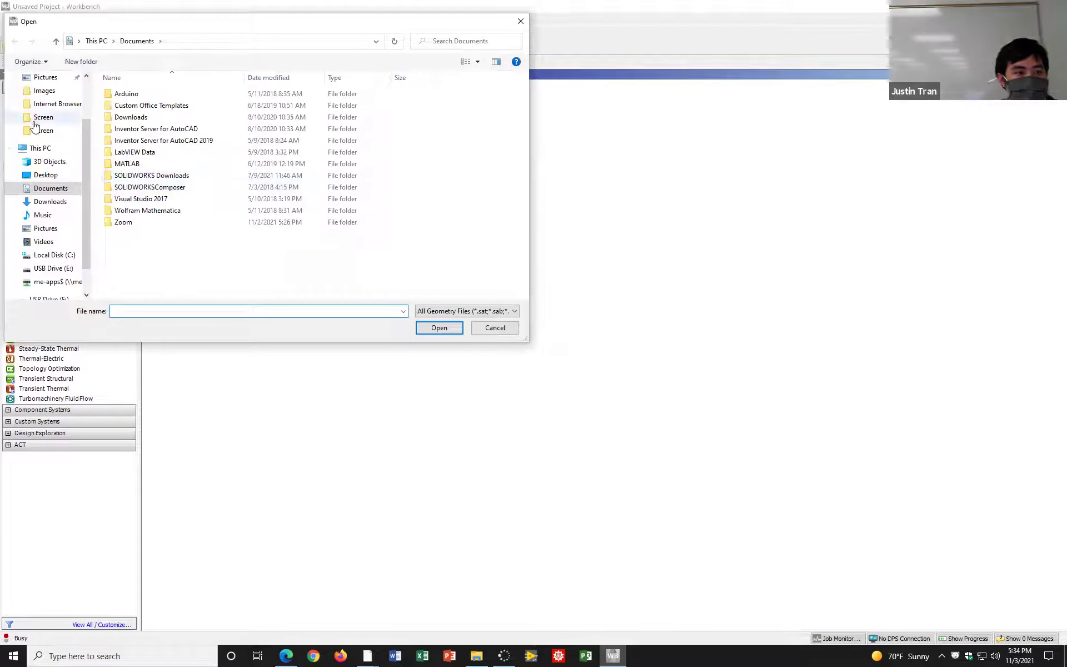
pyautogui.scroll(2, 35, 126)
pyautogui.click(50, 113)
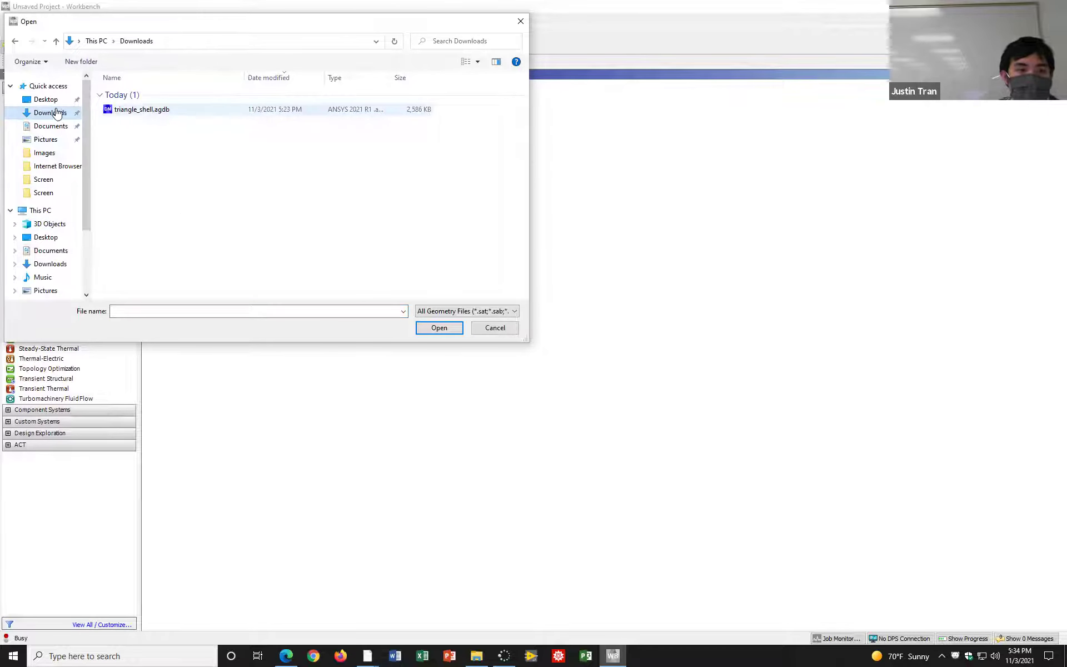
pyautogui.doubleClick(167, 110)
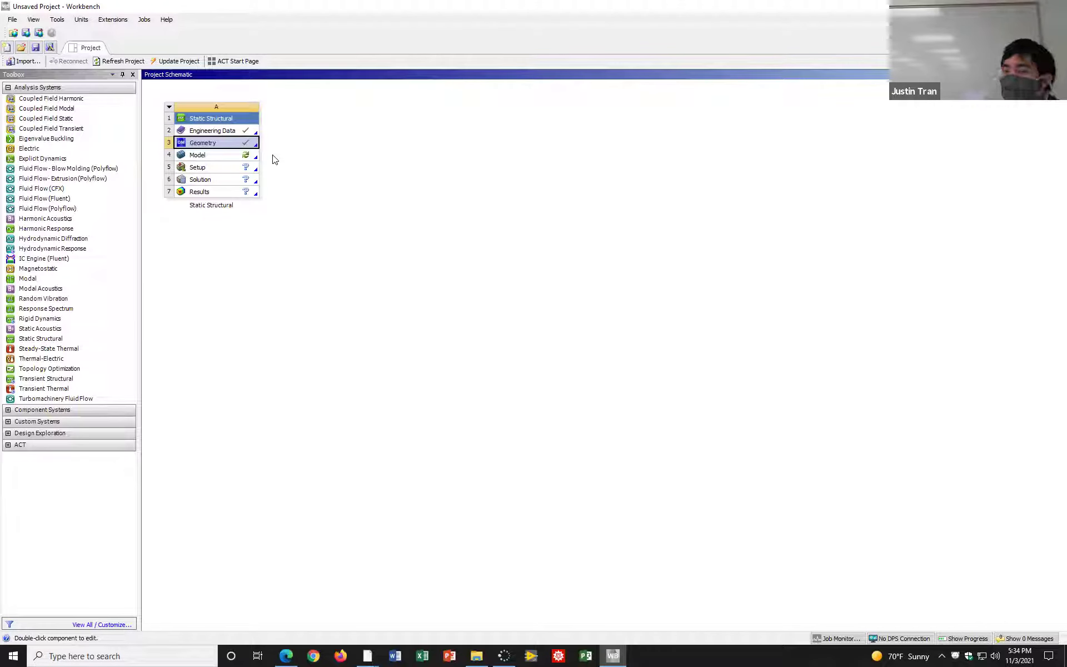
# Open the imported geometry in DesignModeler, answering the firewall alert, and face the plate along the Z axis
pyautogui.doubleClick(218, 147)
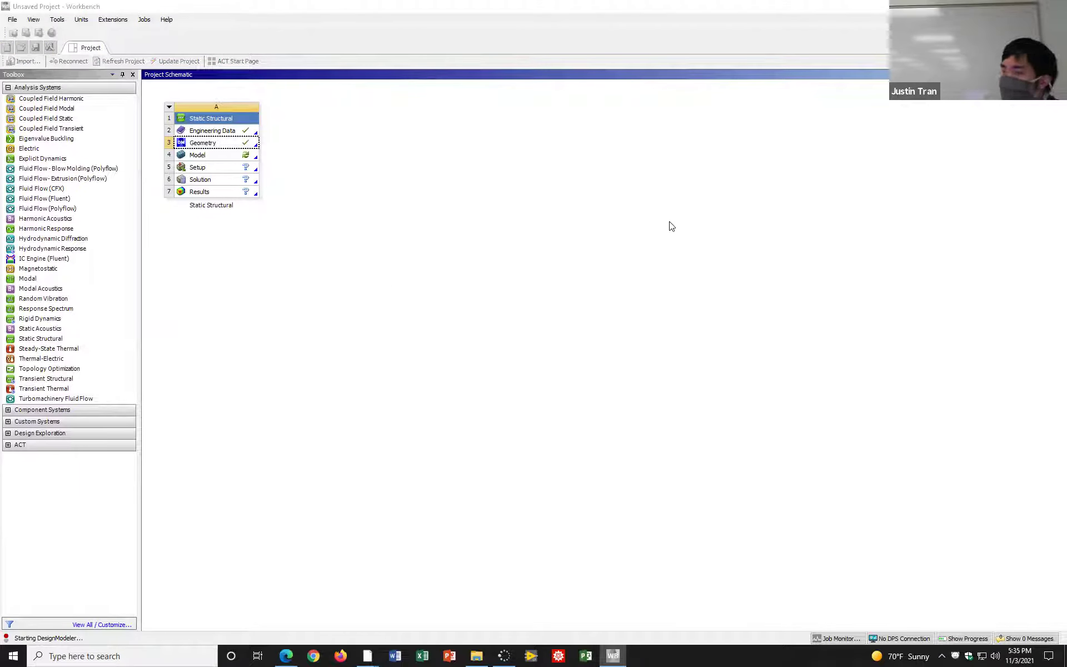
pyautogui.click(639, 417)
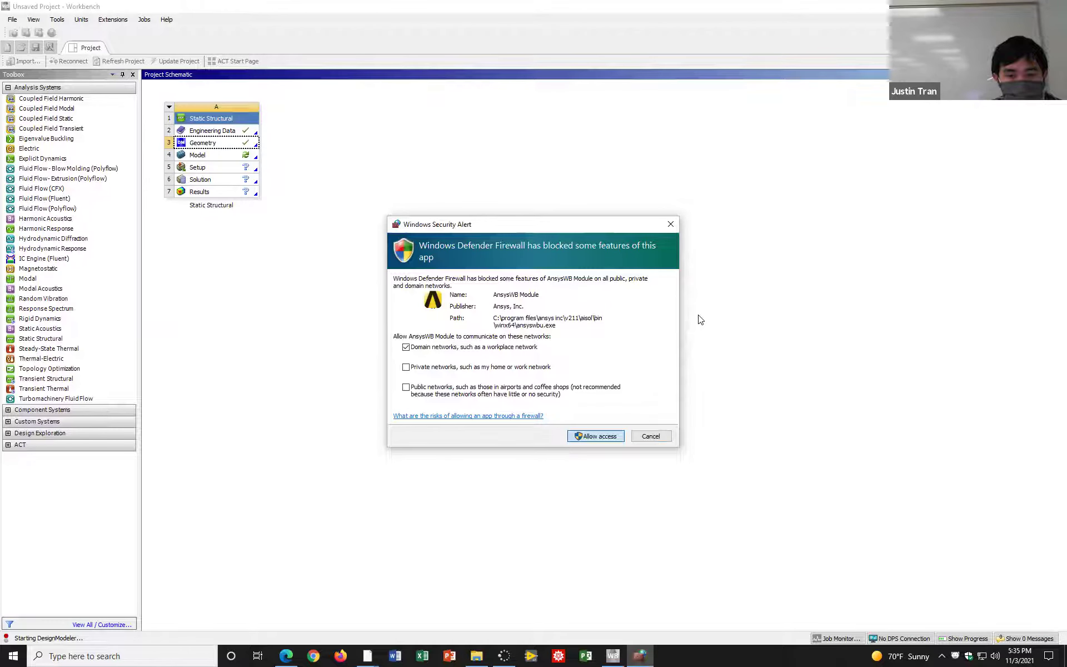
pyautogui.press('Return')
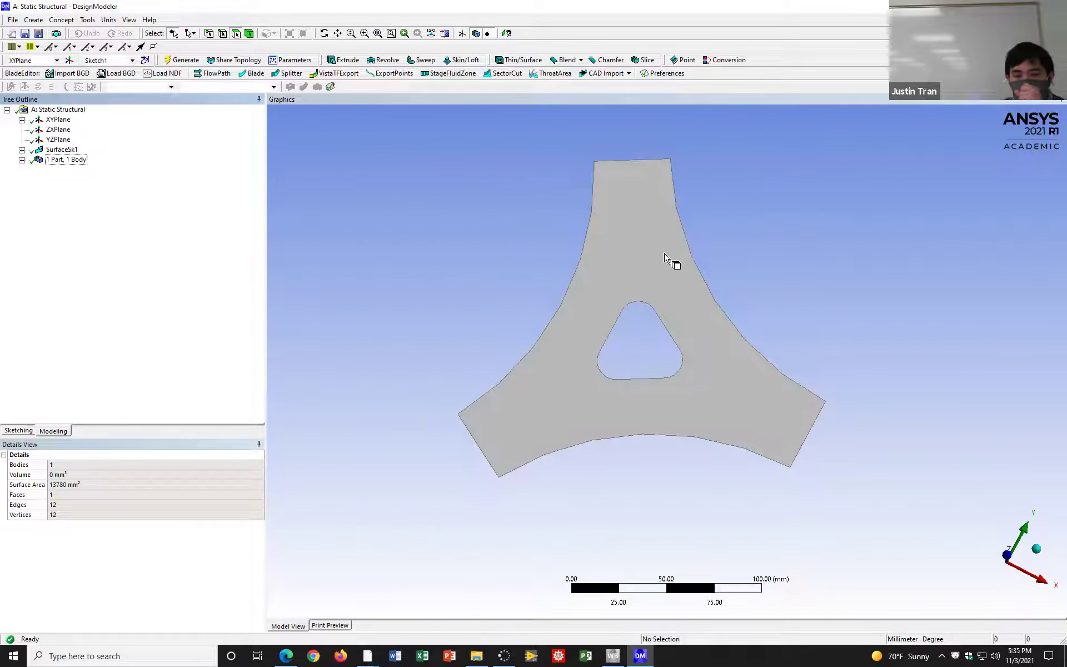
pyautogui.moveTo(687, 282); pyautogui.dragTo(710, 309, button='middle')
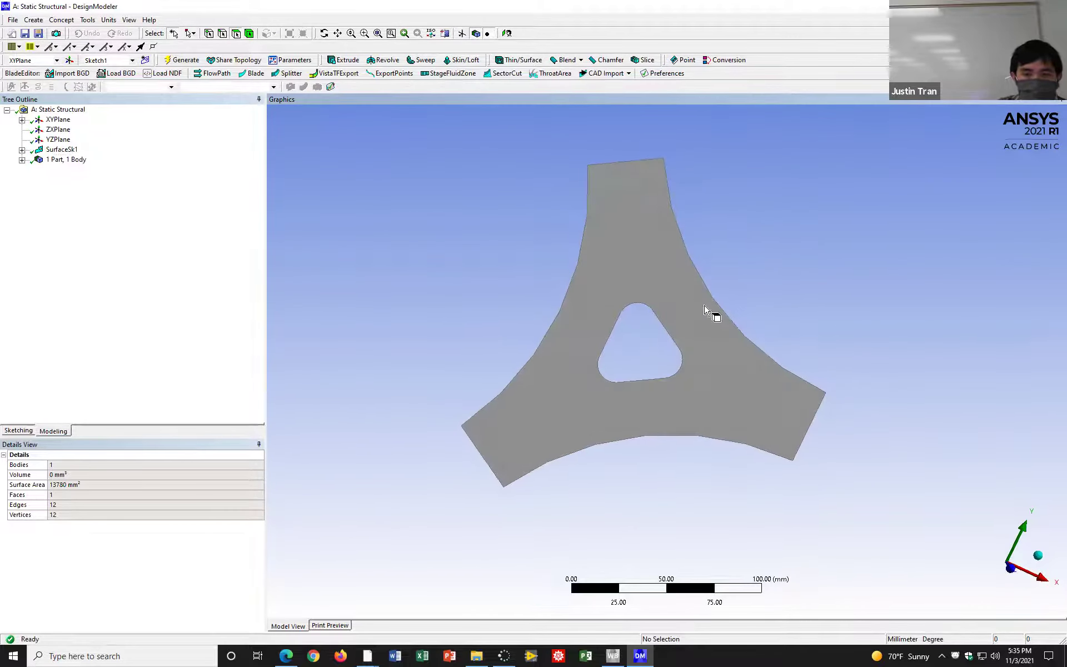
pyautogui.click(1000, 572)
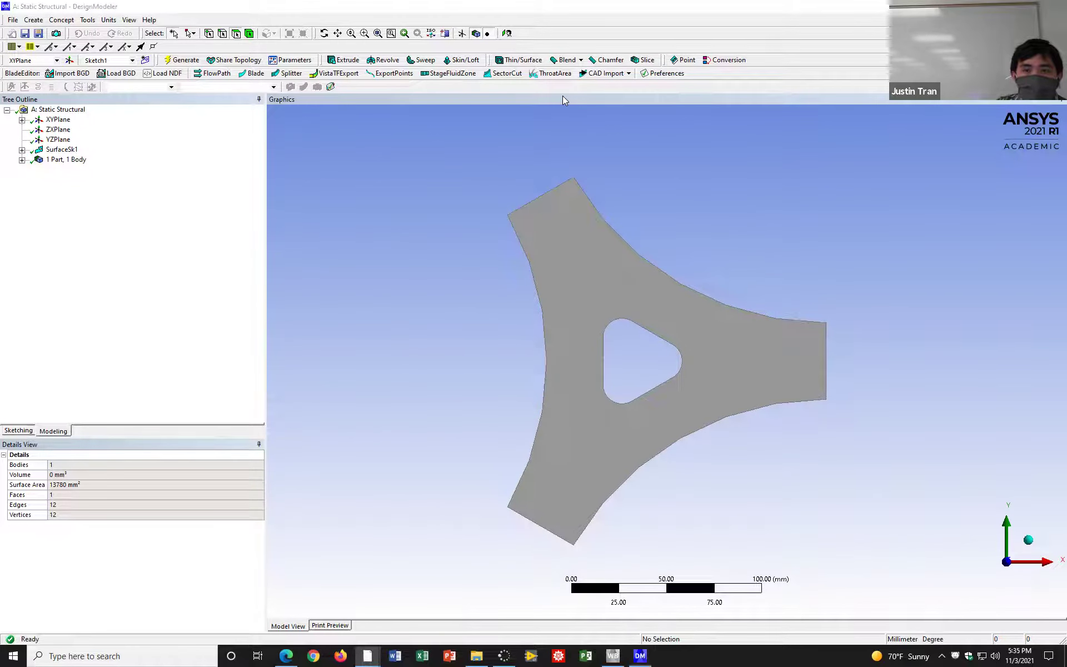
# Handwrite "Design Variables" in red ink in the empty space above the plate and underline it
pyautogui.moveTo(665, 138)
pyautogui.mouseDown()
pyautogui.moveTo(671, 179)
pyautogui.moveTo(693, 157)
pyautogui.moveTo(685, 179)
pyautogui.moveTo(711, 189)
pyautogui.moveTo(732, 180)
pyautogui.moveTo(717, 187)
pyautogui.mouseUp()
pyautogui.moveTo(745, 166)
pyautogui.mouseDown()
pyautogui.moveTo(742, 145)
pyautogui.moveTo(781, 178)
pyautogui.moveTo(771, 202)
pyautogui.moveTo(789, 164)
pyautogui.moveTo(798, 190)
pyautogui.mouseUp()
pyautogui.moveTo(844, 153)
pyautogui.mouseDown()
pyautogui.moveTo(876, 200)
pyautogui.moveTo(893, 175)
pyautogui.moveTo(935, 207)
pyautogui.mouseUp()
pyautogui.moveTo(941, 161)
pyautogui.mouseDown()
pyautogui.moveTo(944, 200)
pyautogui.moveTo(954, 188)
pyautogui.moveTo(980, 210)
pyautogui.mouseUp()
pyautogui.moveTo(1004, 182)
pyautogui.mouseDown()
pyautogui.moveTo(994, 210)
pyautogui.moveTo(1008, 190)
pyautogui.moveTo(1016, 214)
pyautogui.moveTo(997, 220)
pyautogui.mouseUp()
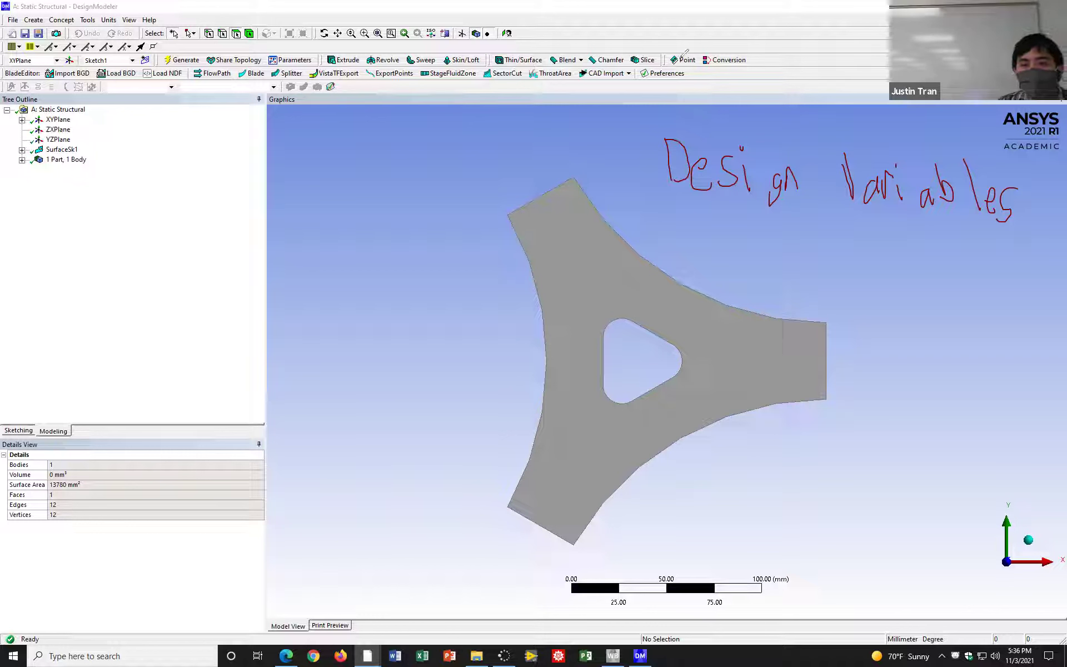
pyautogui.moveTo(681, 202)
pyautogui.mouseDown()
pyautogui.moveTo(939, 207)
pyautogui.moveTo(1010, 221)
pyautogui.mouseUp()
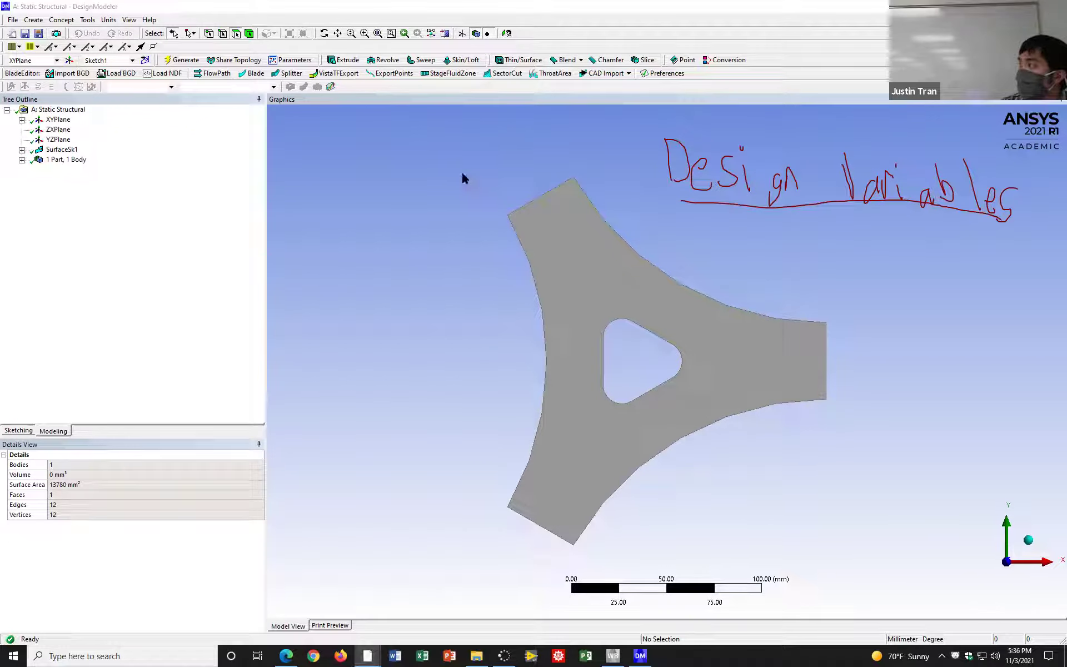
# Select Sketch1 under SurfaceSk1 to list its dimensions and outline its tree entry in red ink
pyautogui.click(22, 149)
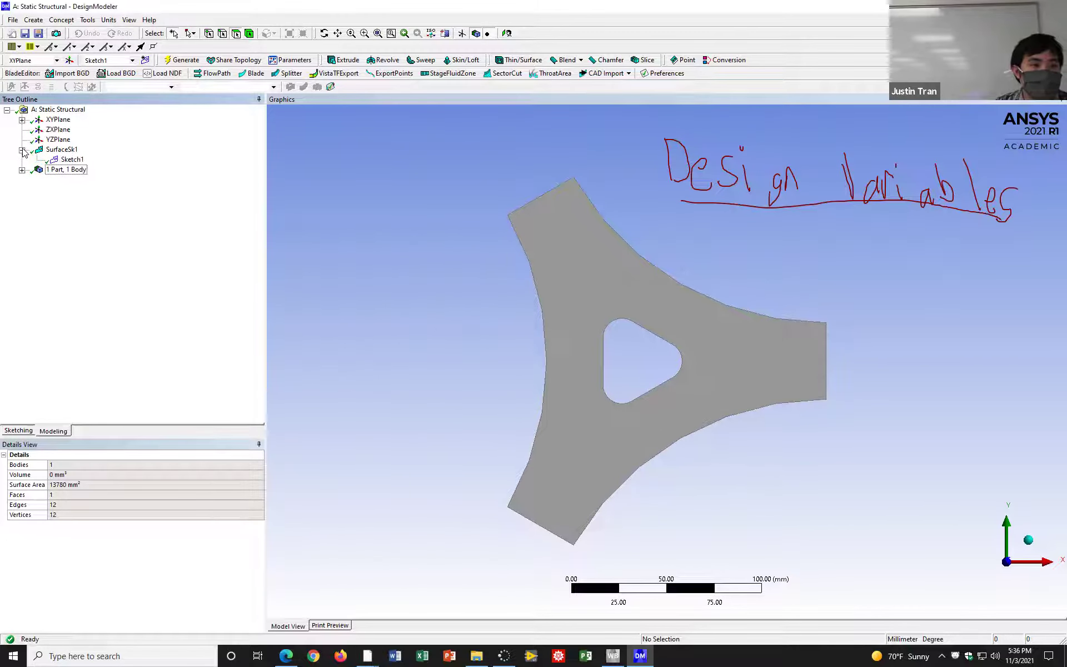
pyautogui.click(70, 160)
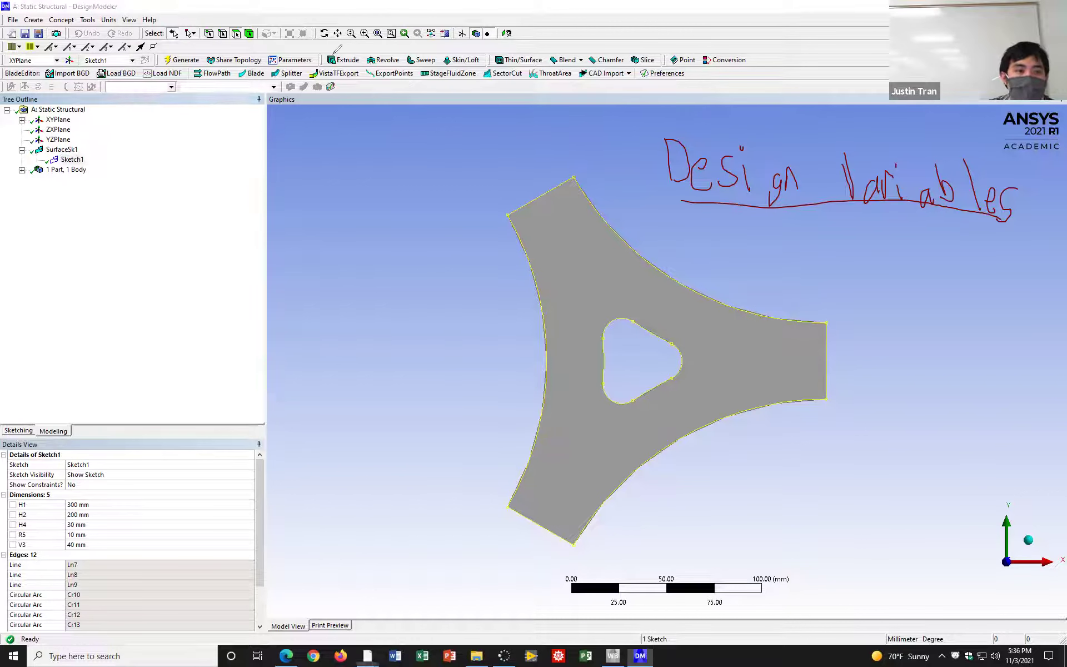
pyautogui.moveTo(47, 152)
pyautogui.mouseDown()
pyautogui.moveTo(68, 151)
pyautogui.moveTo(56, 165)
pyautogui.moveTo(86, 166)
pyautogui.moveTo(82, 153)
pyautogui.moveTo(60, 149)
pyautogui.moveTo(47, 161)
pyautogui.moveTo(55, 165)
pyautogui.mouseUp()
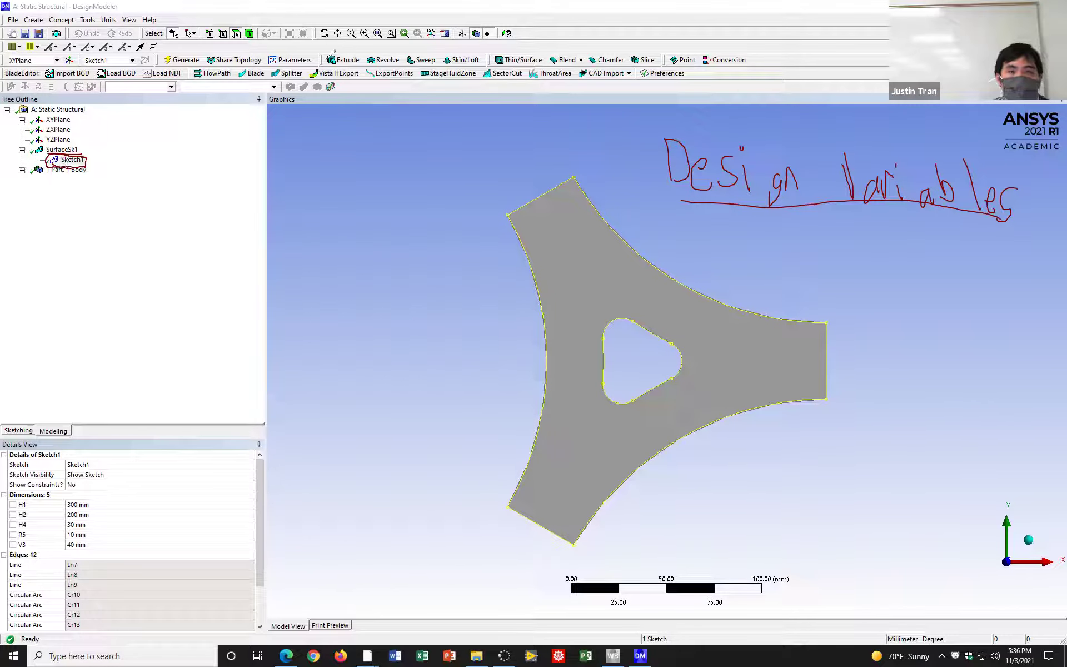
# Keep Sketch1 selected and outline its dimensions list and the Sketching mode label in red ink
pyautogui.click(67, 159)
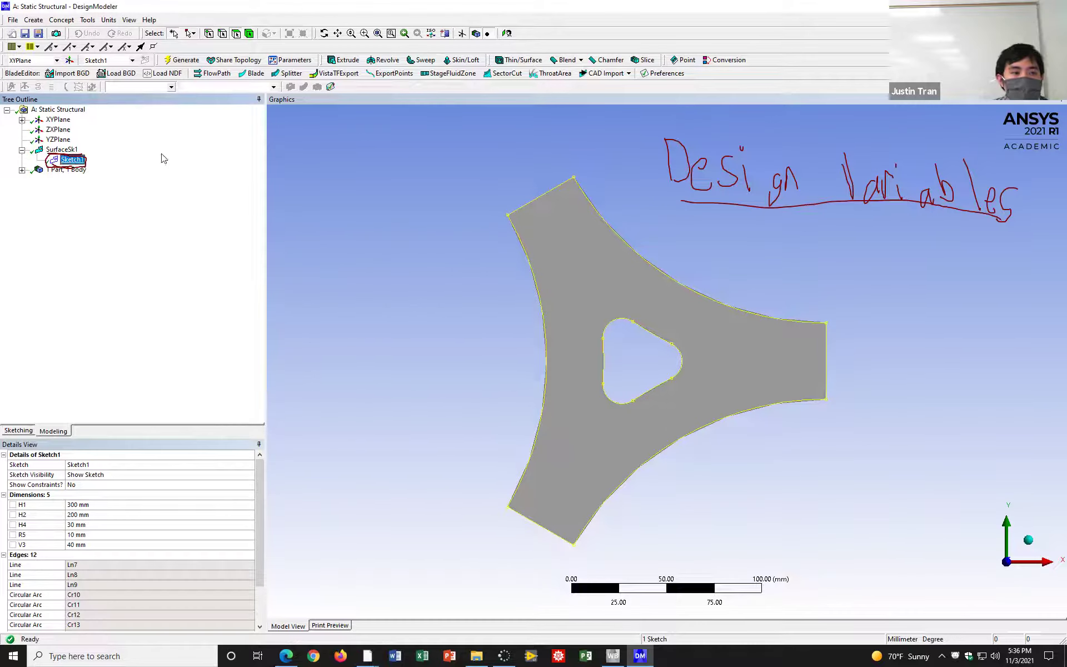
pyautogui.click(613, 54)
pyautogui.moveTo(19, 481)
pyautogui.mouseDown()
pyautogui.moveTo(6, 516)
pyautogui.moveTo(20, 550)
pyautogui.moveTo(50, 553)
pyautogui.moveTo(120, 520)
pyautogui.moveTo(78, 475)
pyautogui.moveTo(3, 487)
pyautogui.moveTo(9, 536)
pyautogui.moveTo(31, 551)
pyautogui.moveTo(84, 544)
pyautogui.moveTo(116, 511)
pyautogui.moveTo(98, 473)
pyautogui.mouseUp()
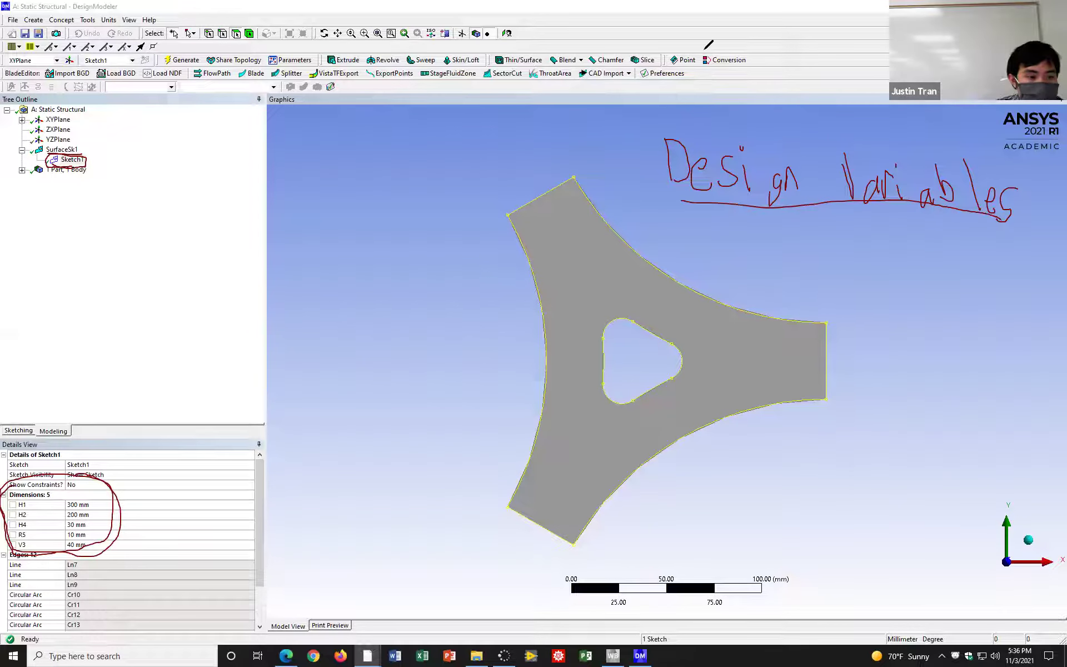
pyautogui.moveTo(36, 421); pyautogui.dragTo(45, 426)
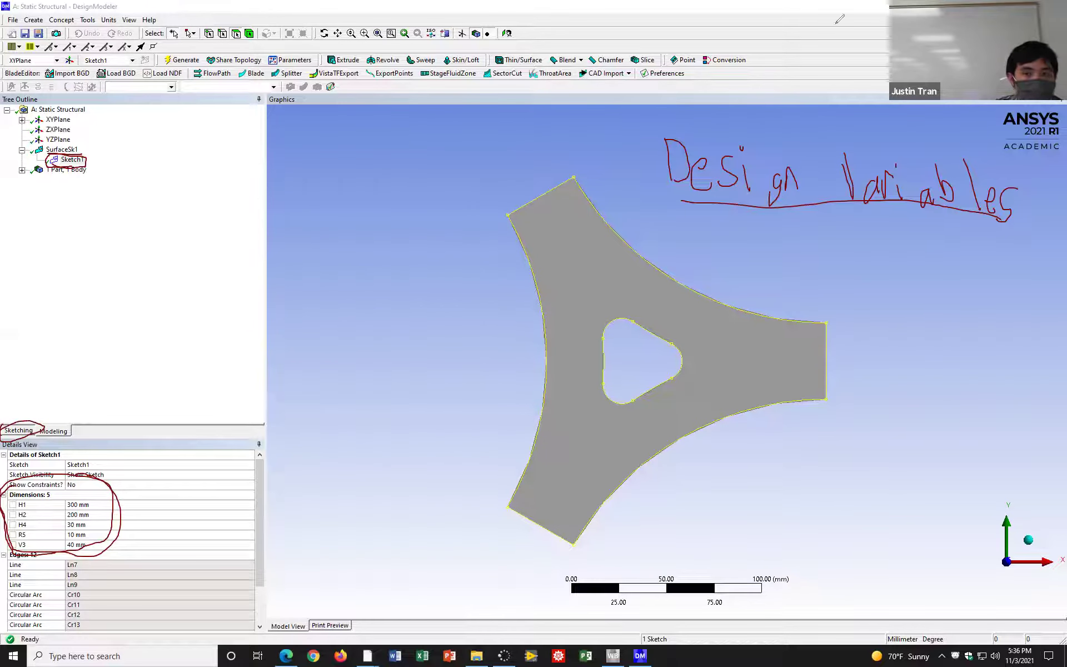
# Switch to sketching mode and bring the whole plate sketch with all five dimensions into view
pyautogui.click(18, 431)
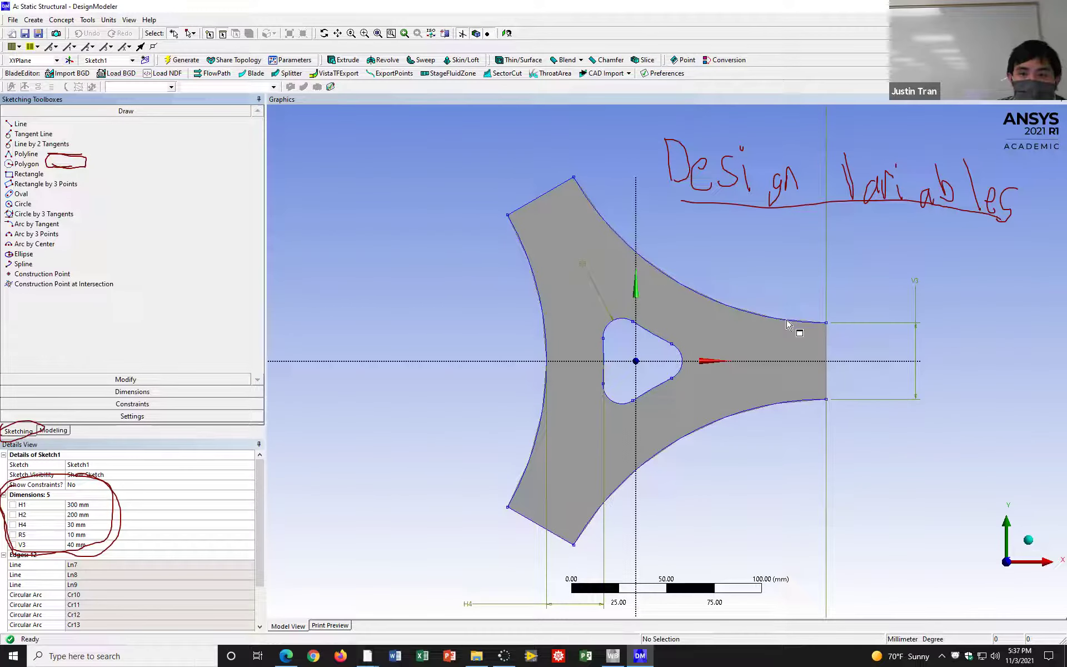
pyautogui.scroll(-2, 812, 381)
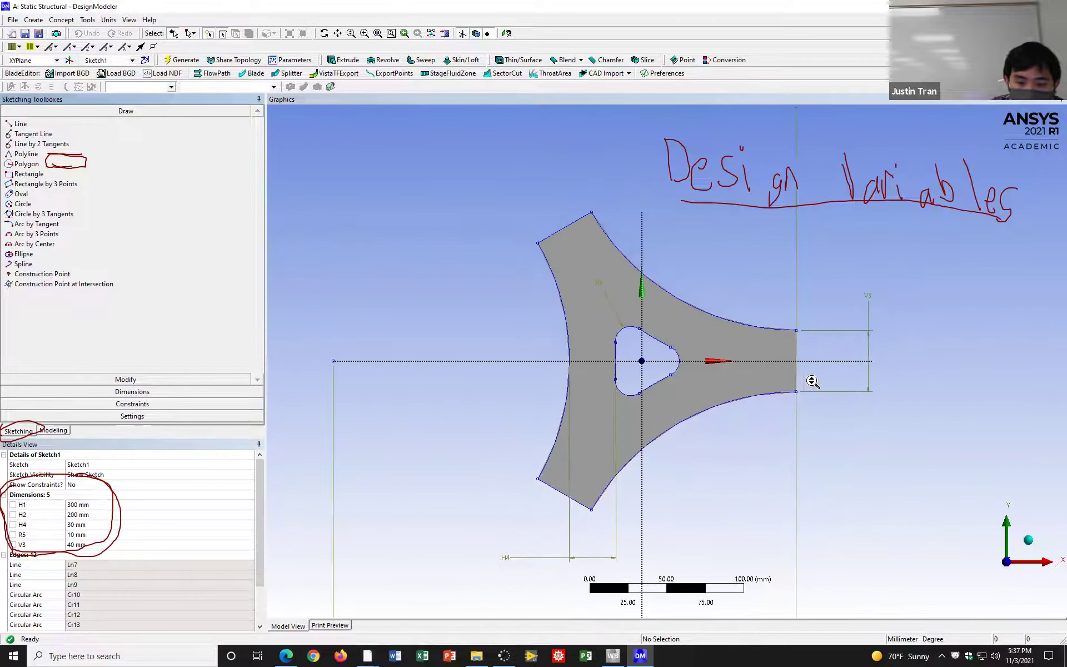
pyautogui.scroll(-2, 812, 381)
pyautogui.keyDown('ctrl'); pyautogui.moveTo(822, 371); pyautogui.dragTo(779, 296, button='middle'); pyautogui.keyUp('ctrl')
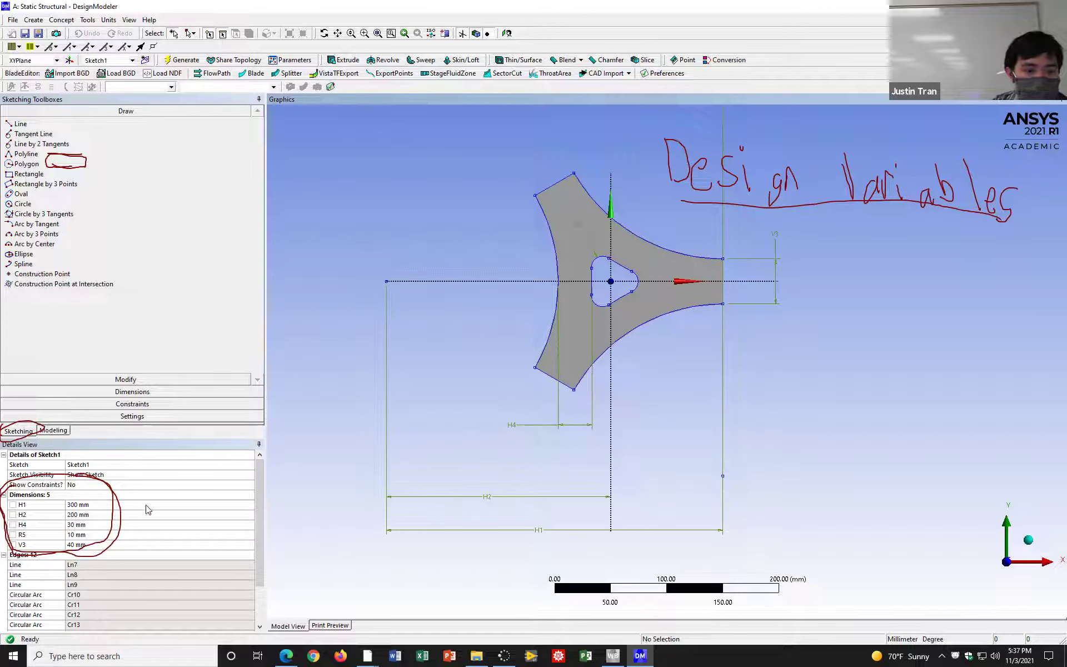
# Highlight dimensions H4, R5 and V3 on the sketch in turn and clear the red ink annotations
pyautogui.click(89, 527)
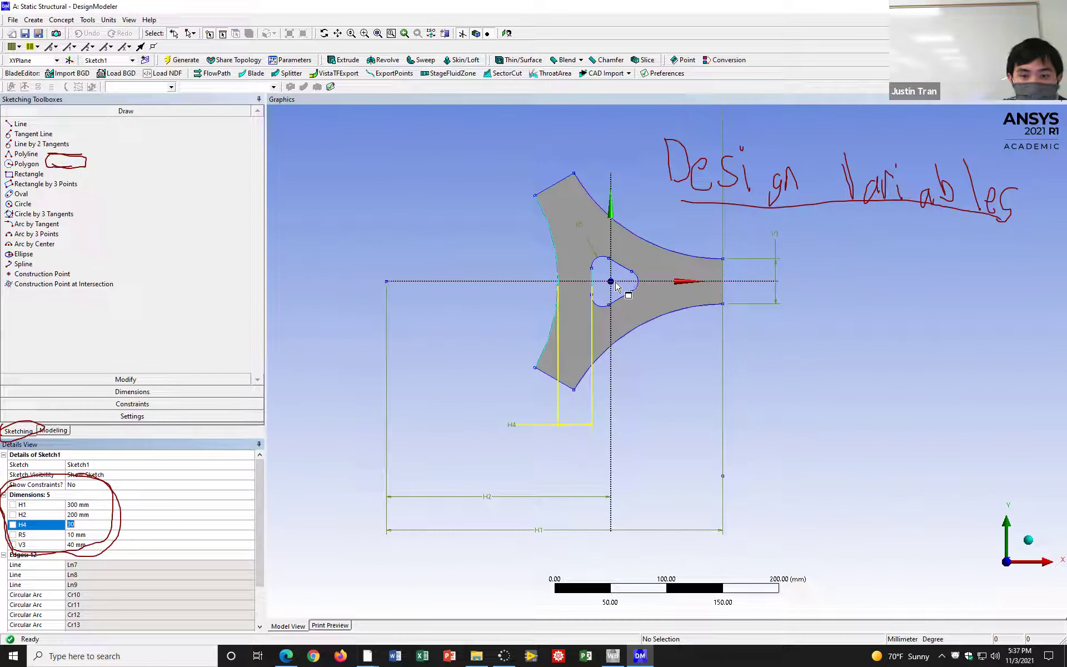
pyautogui.click(103, 535)
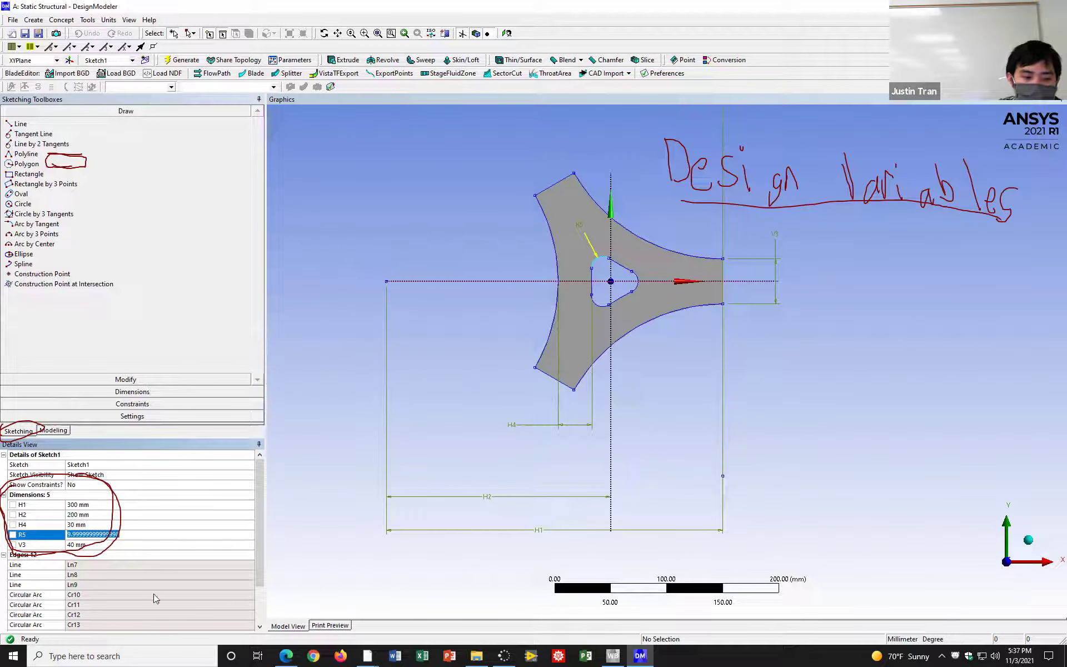
pyautogui.click(154, 545)
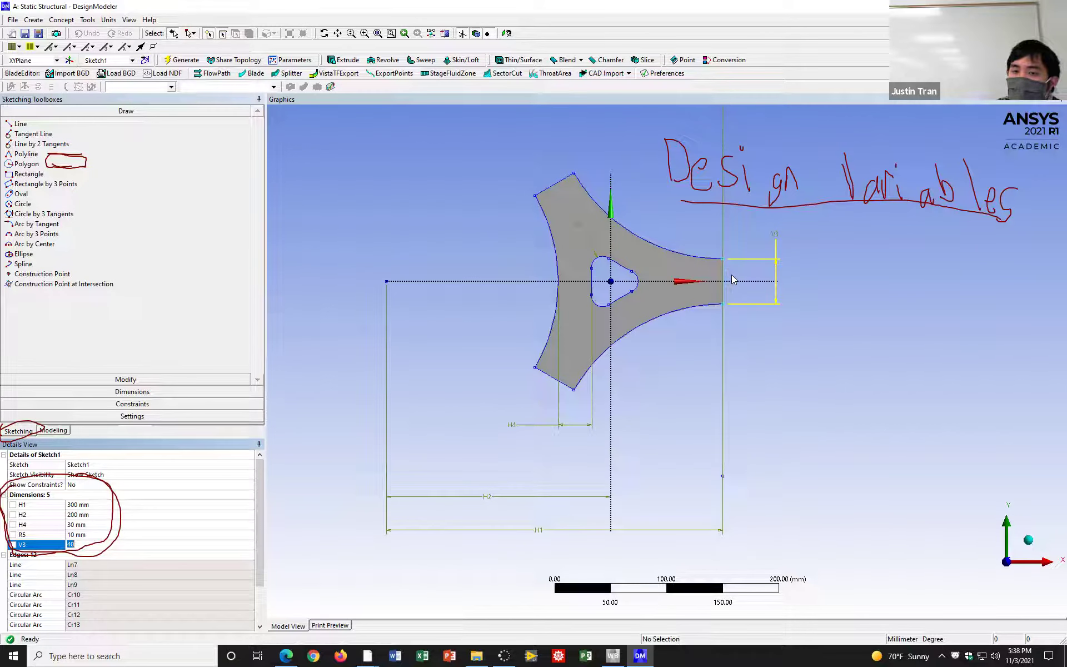
pyautogui.click(875, 273)
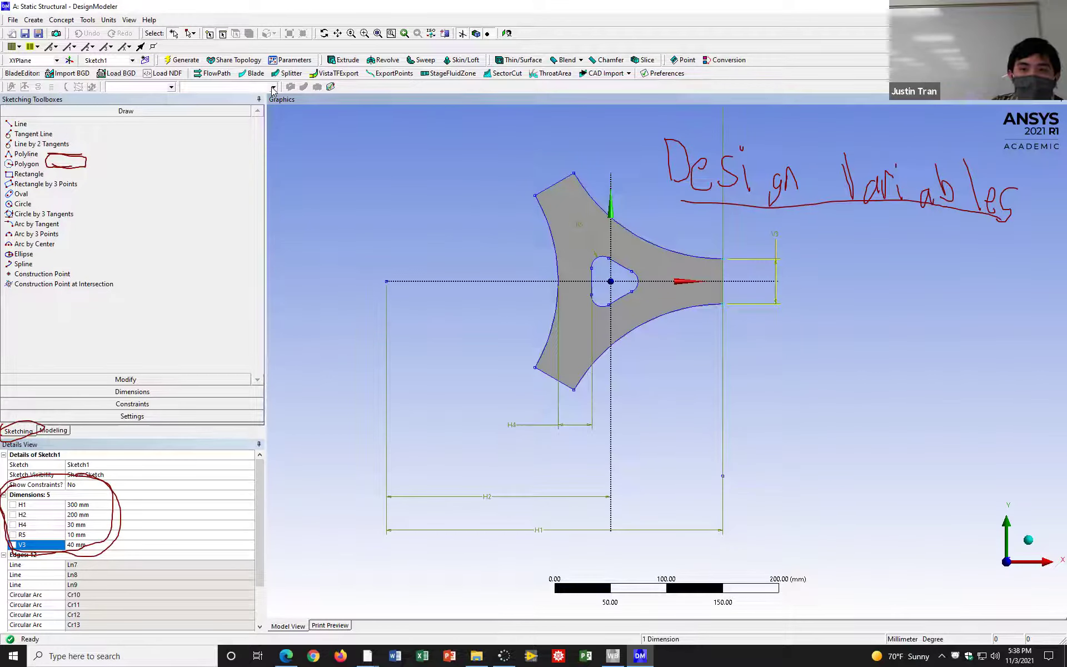
pyautogui.press('Escape')
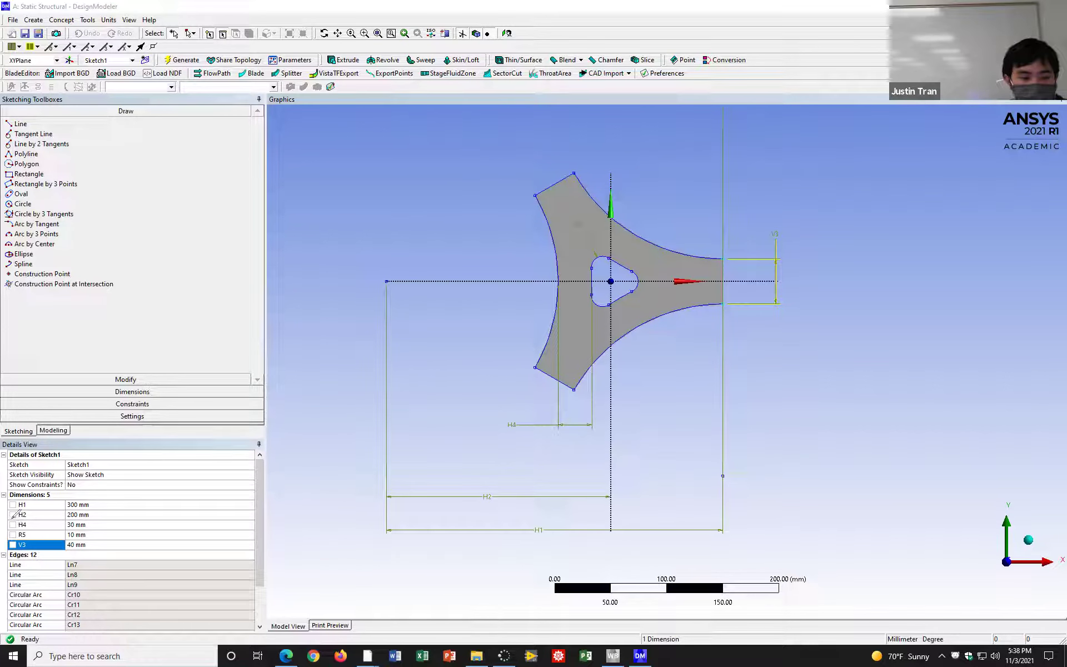
# Outline dimensions H4 and R5 in red ink and make H4 a design parameter named Width
pyautogui.moveTo(12, 538)
pyautogui.mouseDown()
pyautogui.moveTo(80, 536)
pyautogui.moveTo(95, 514)
pyautogui.moveTo(11, 515)
pyautogui.mouseUp()
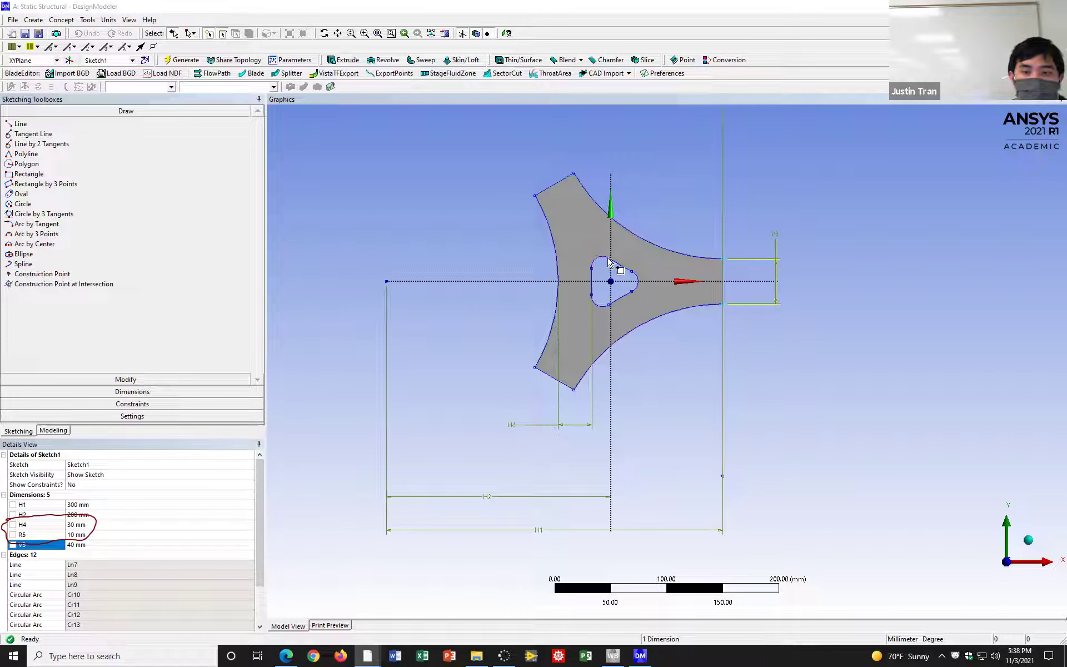
pyautogui.click(12, 524)
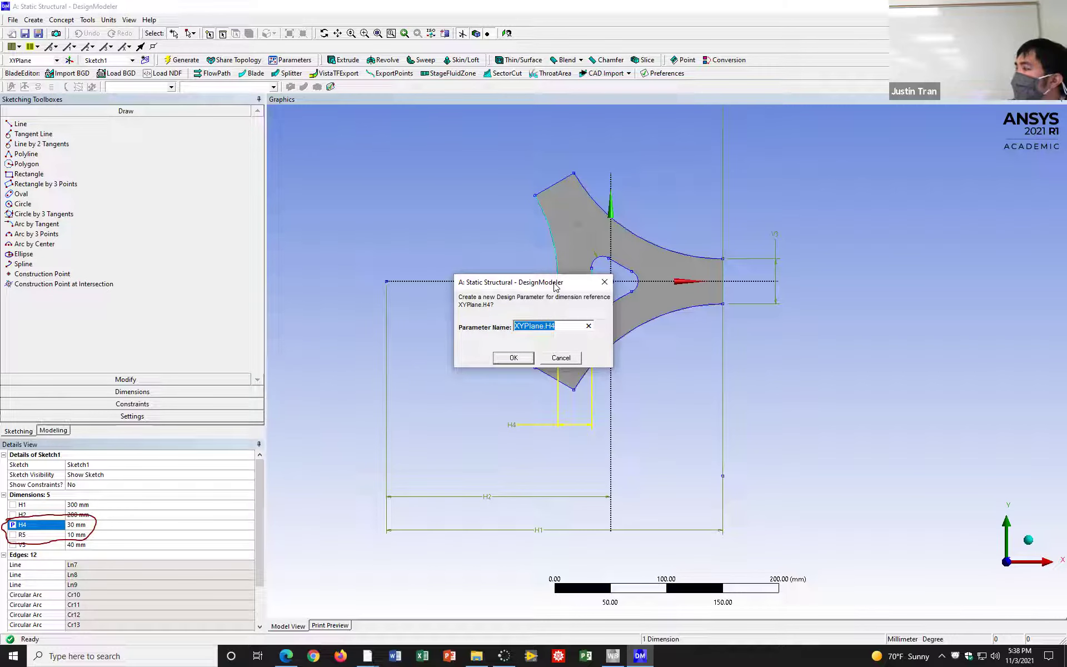
pyautogui.moveTo(555, 284); pyautogui.dragTo(613, 248)
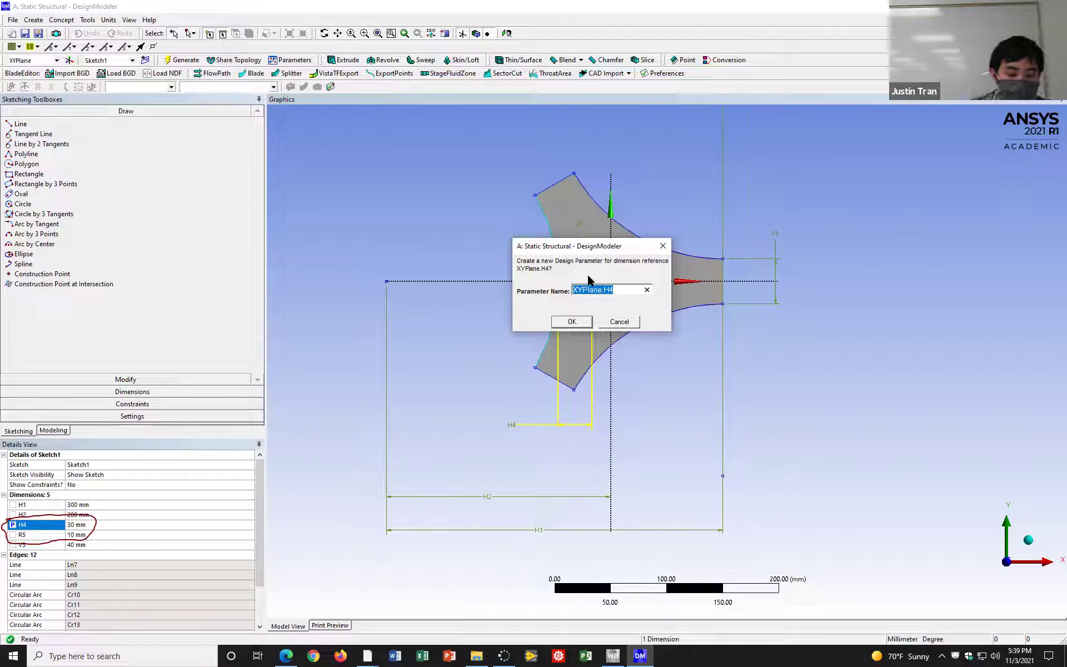
pyautogui.write('idht')
pyautogui.press('BackSpace')
pyautogui.press('BackSpace')
pyautogui.write('th')
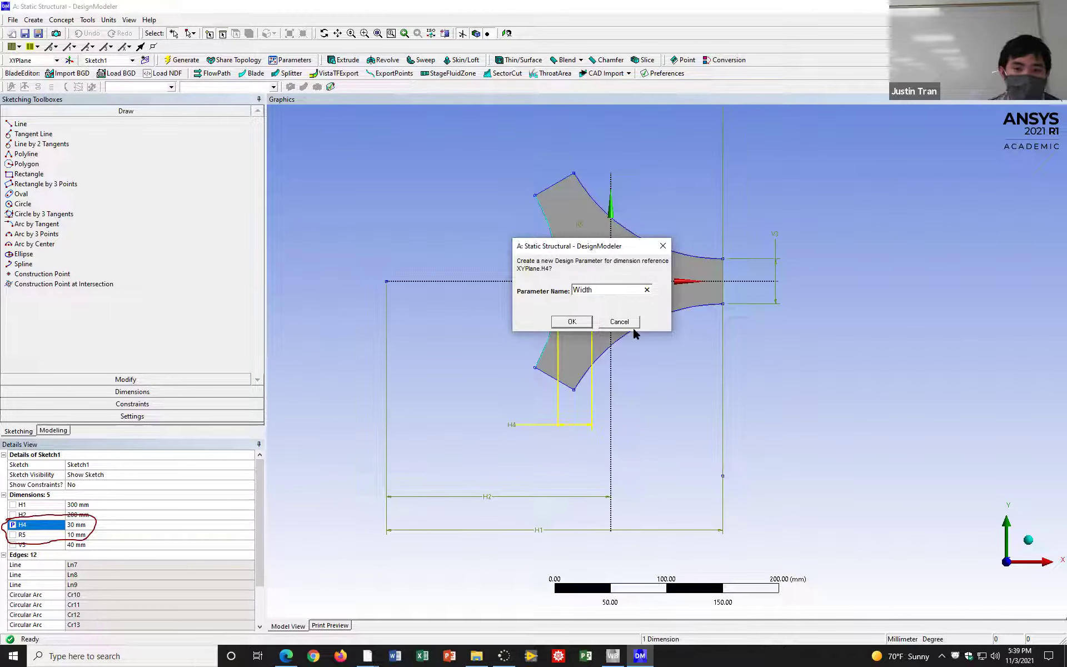
pyautogui.click(572, 323)
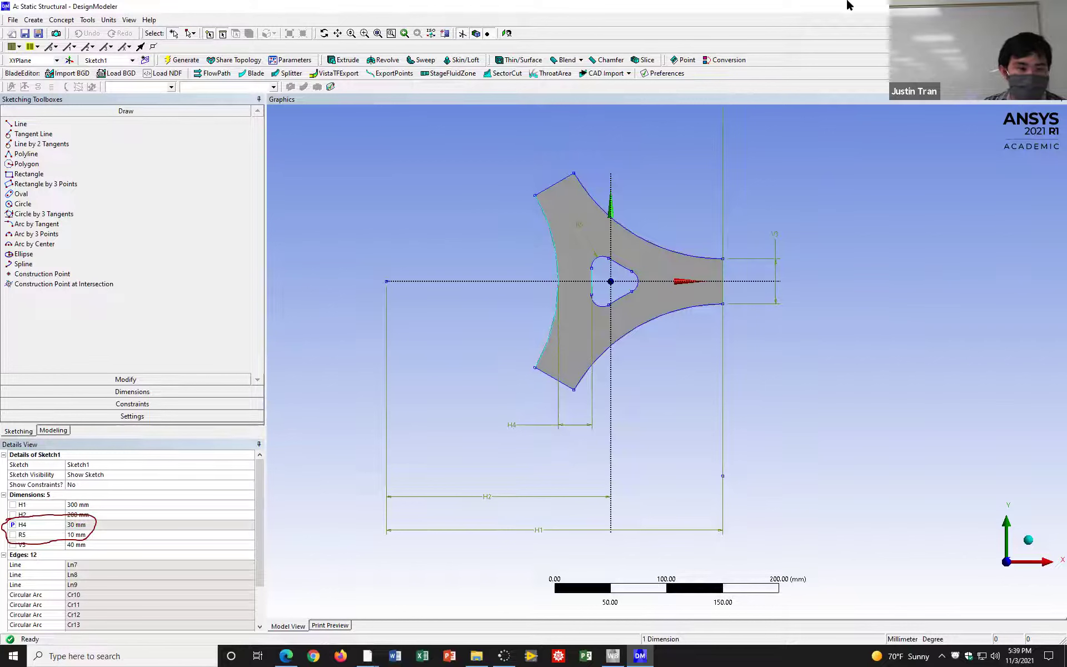
# Clear the ink annotation and make dimension R5 a design parameter named Fillet_Radius
pyautogui.hotkey('alt', 'Tab')
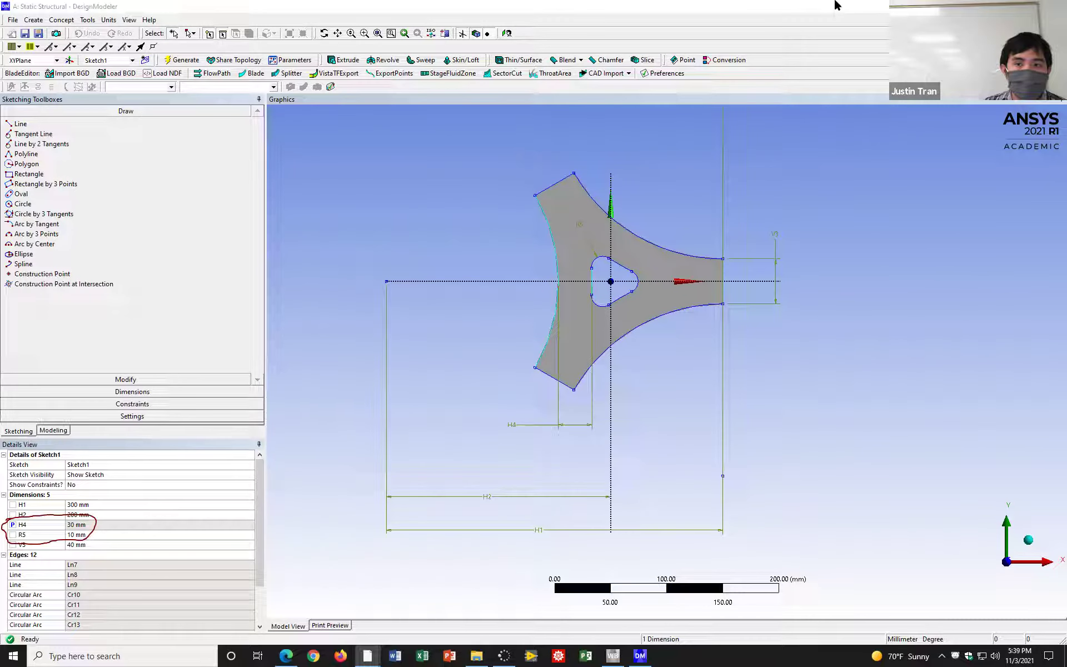
pyautogui.press('Escape')
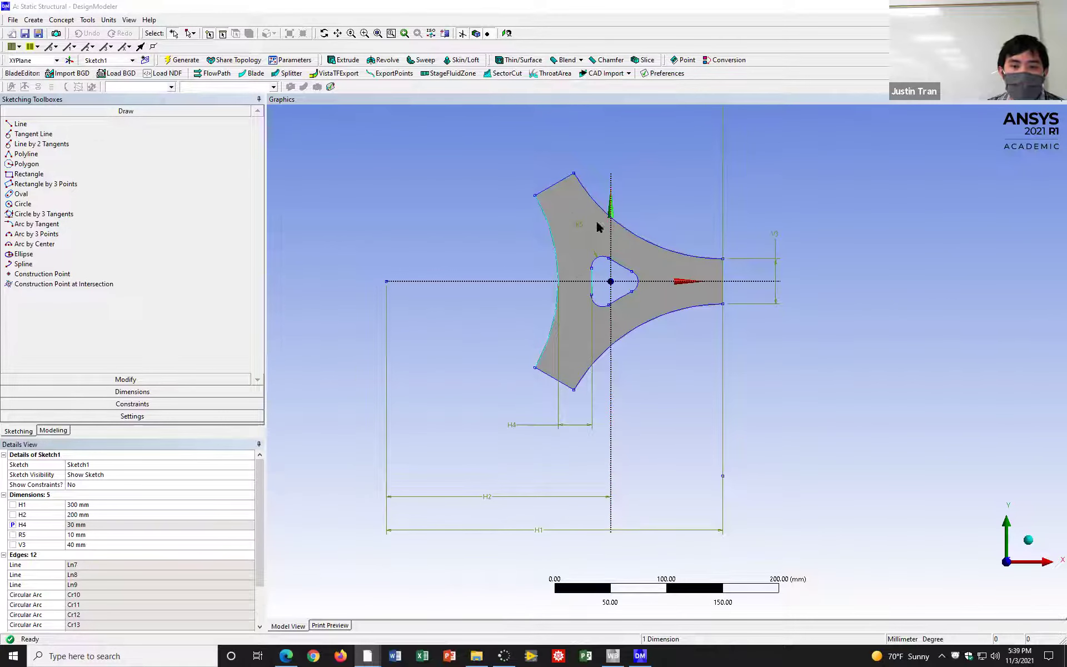
pyautogui.click(12, 534)
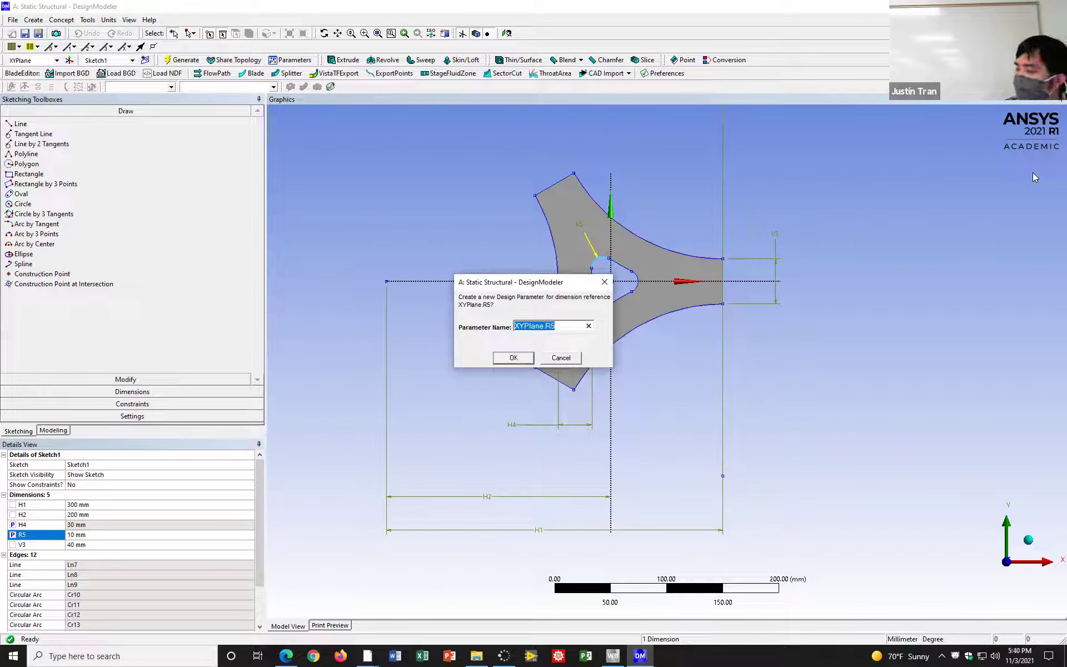
pyautogui.write('Fillet')
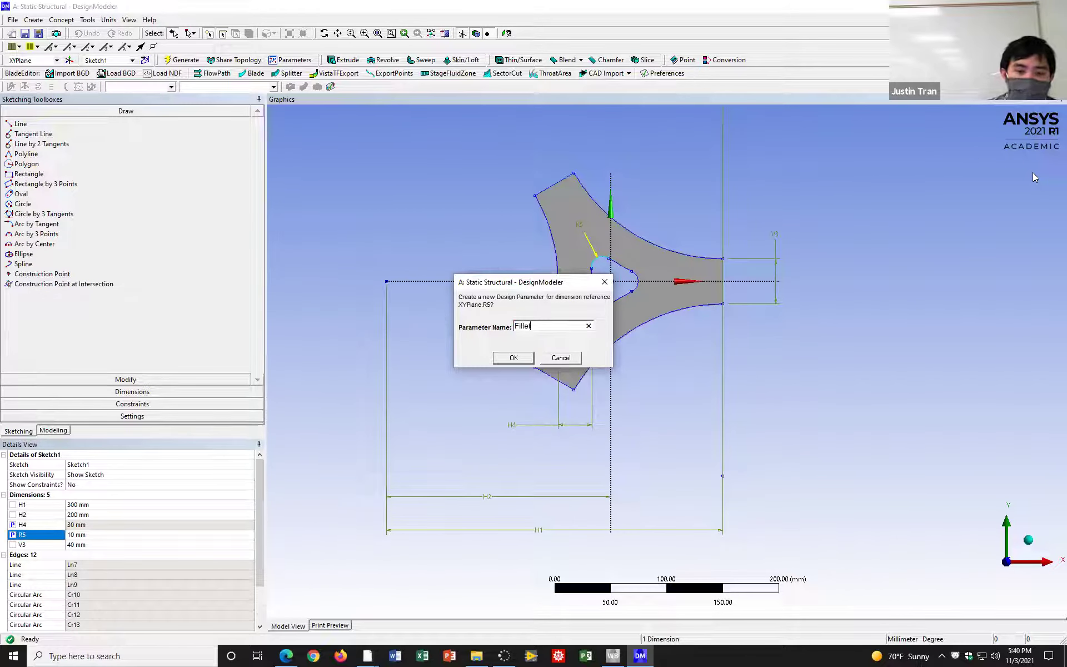
pyautogui.write('_Radius')
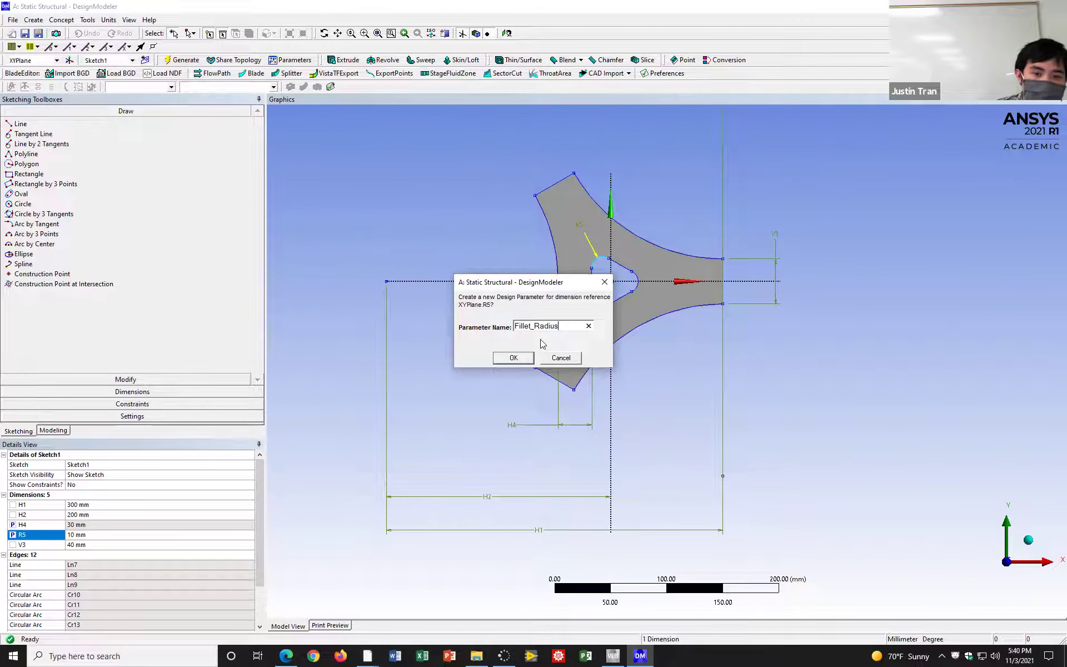
pyautogui.click(514, 357)
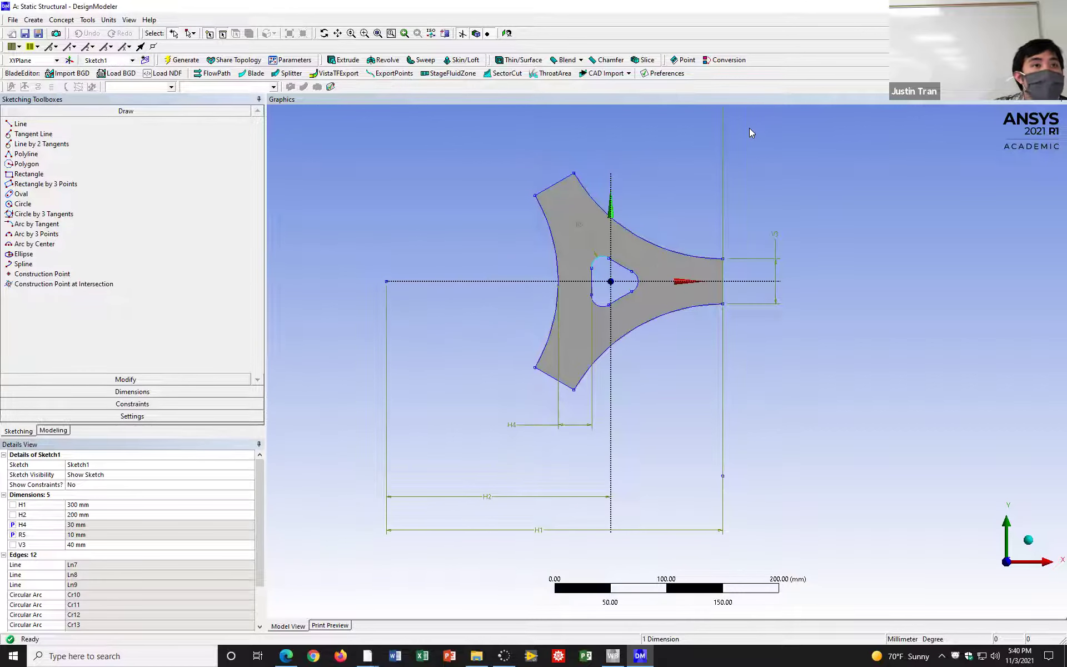
# Highlight dimension H4 once more, clear the selection and close DesignModeler to return to the Workbench project
pyautogui.click(13, 524)
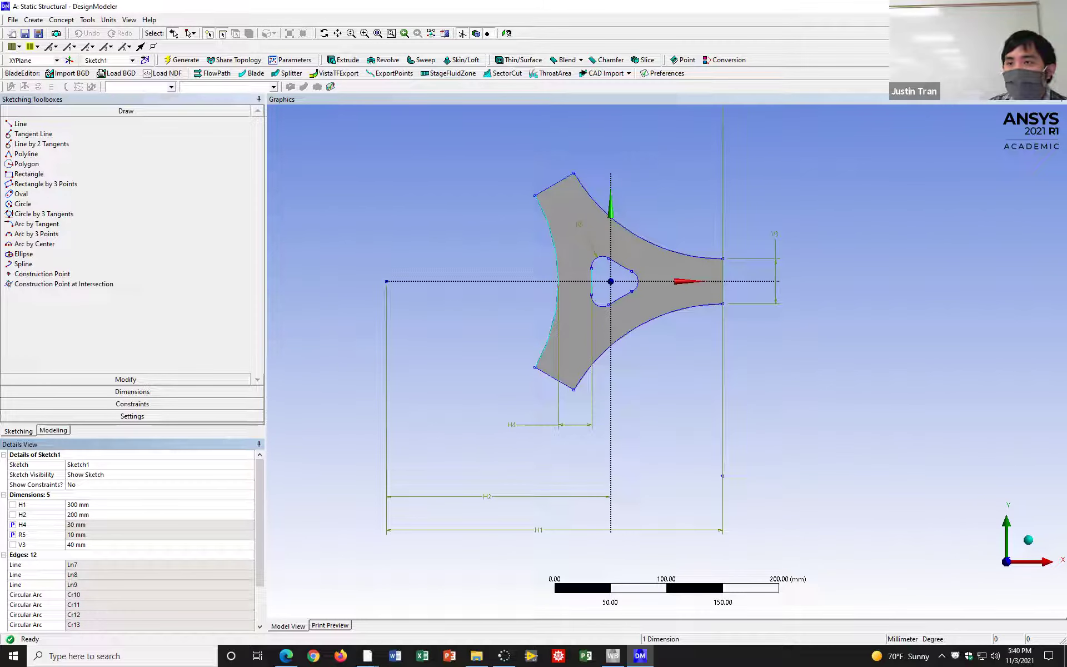
pyautogui.click(856, 223)
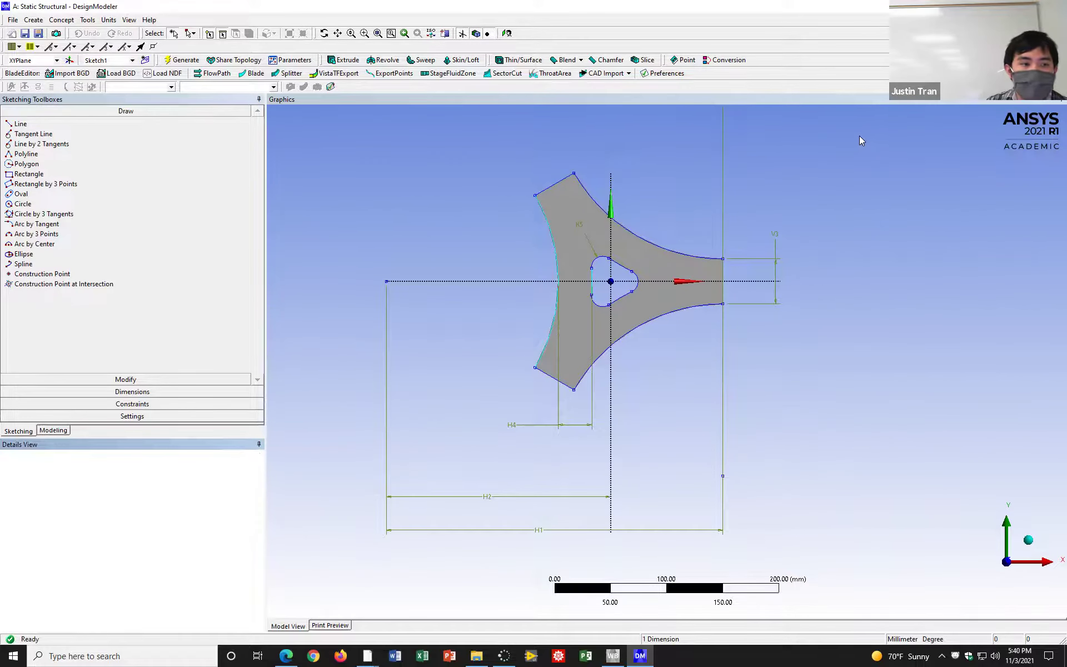
pyautogui.click(1057, 6)
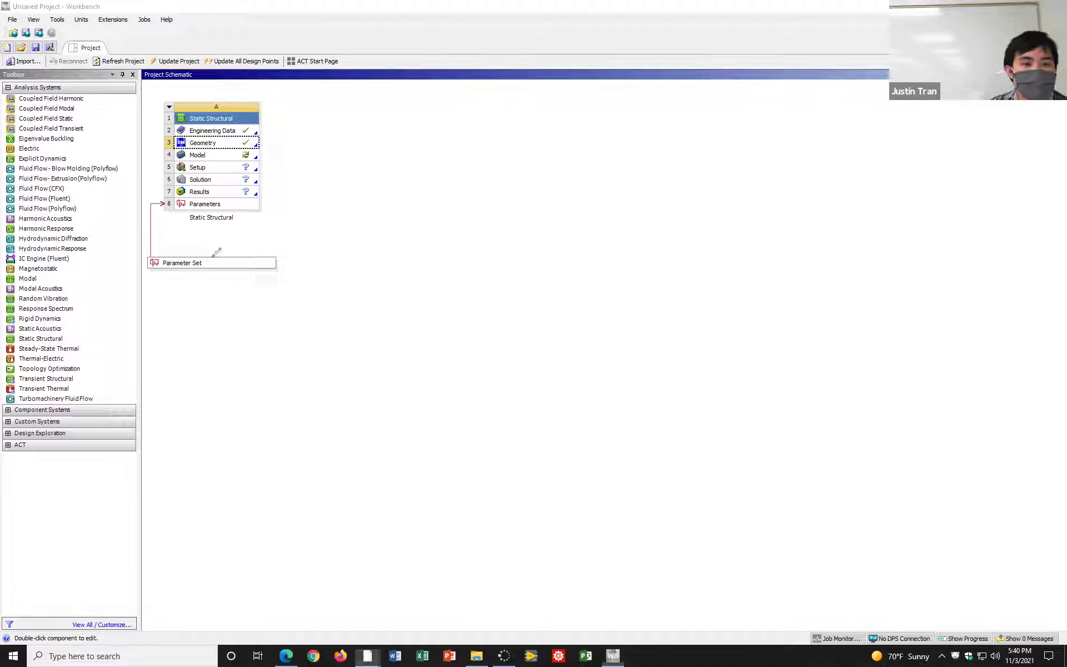
# Outline the Parameter Set bar in red ink, open the parameter set and erase the ink
pyautogui.moveTo(146, 252)
pyautogui.mouseDown()
pyautogui.moveTo(179, 278)
pyautogui.moveTo(261, 272)
pyautogui.moveTo(289, 248)
pyautogui.moveTo(226, 253)
pyautogui.mouseUp()
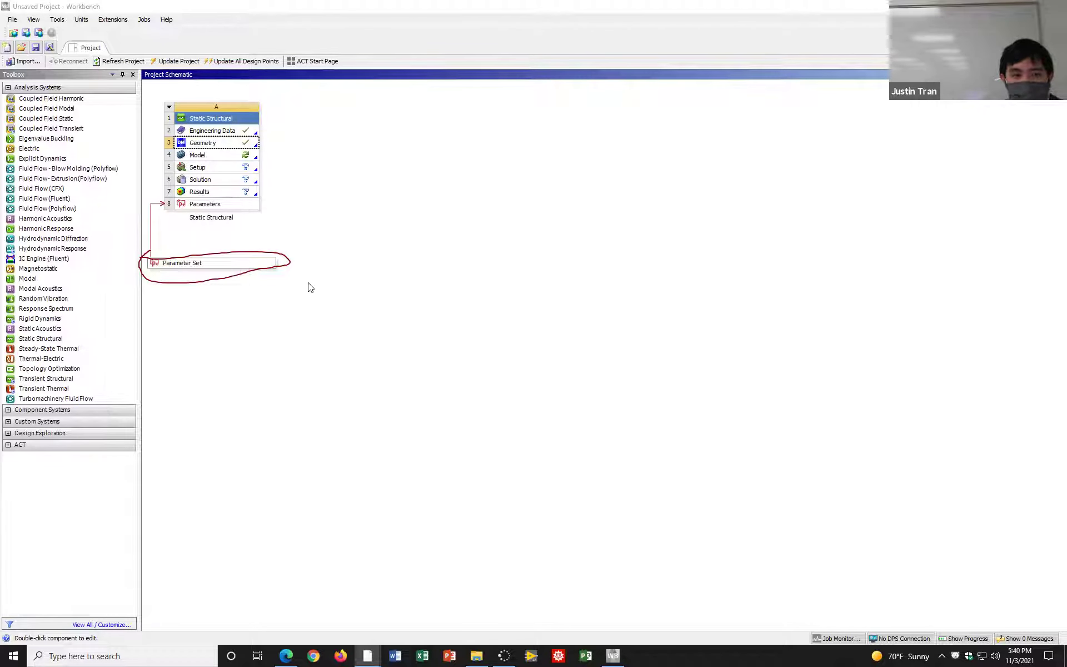
pyautogui.doubleClick(205, 267)
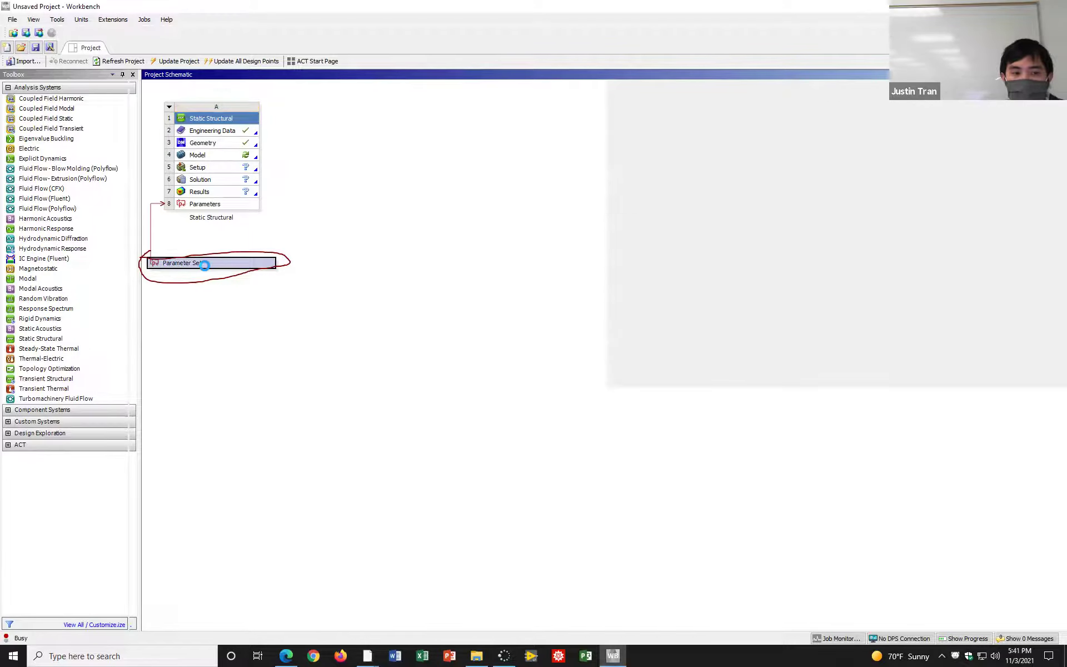
pyautogui.click(86, 48)
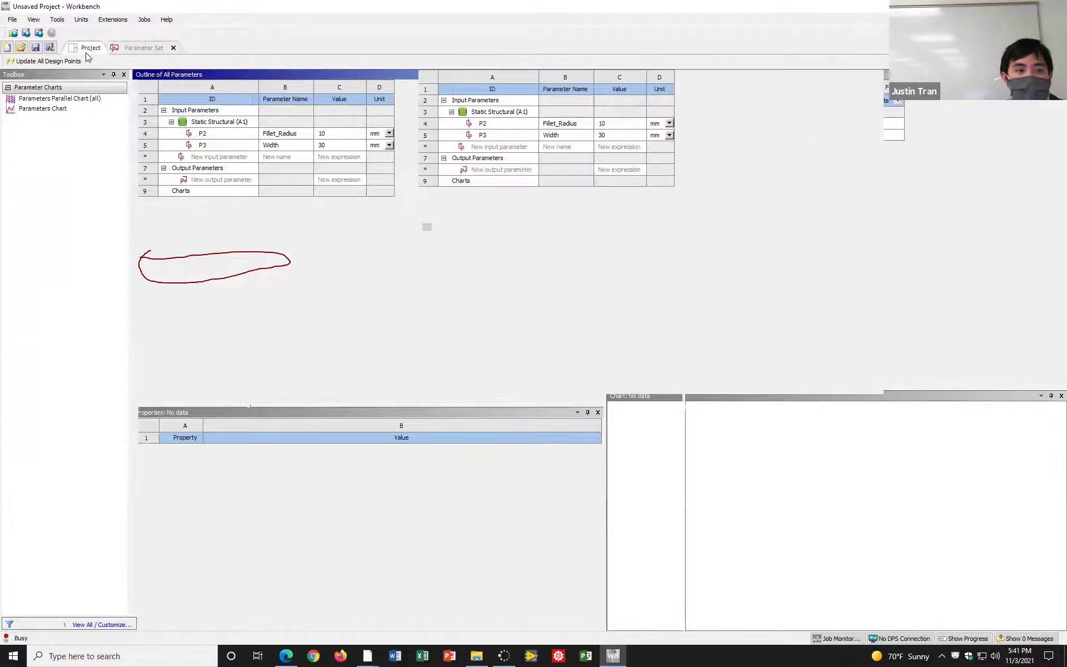
pyautogui.click(134, 49)
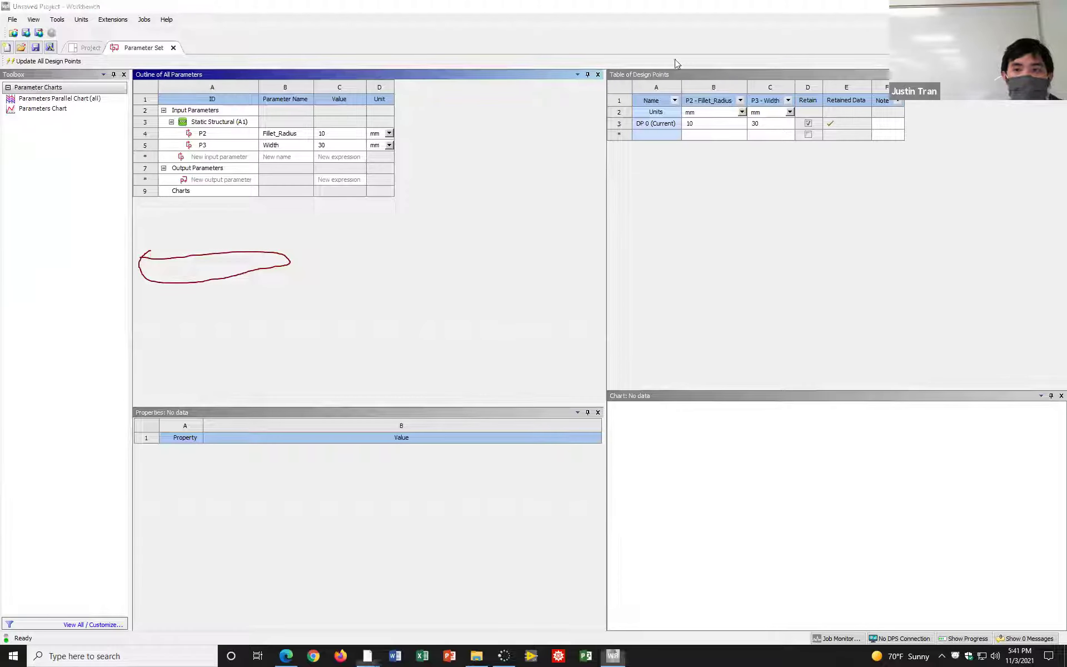
pyautogui.press('Escape')
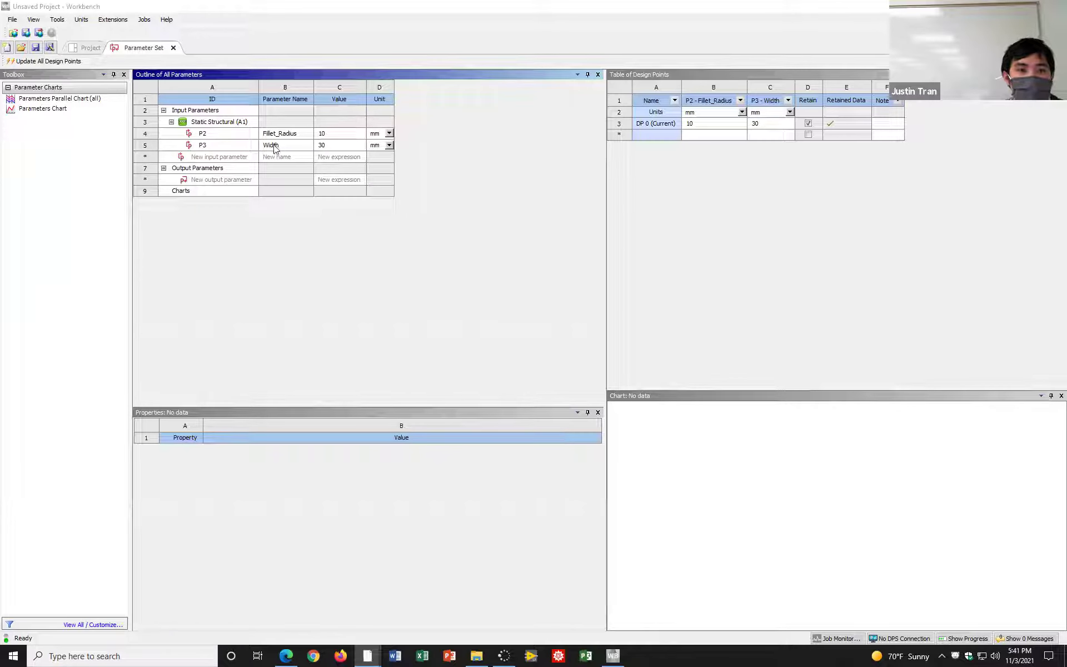
# Examine the Fillet_Radius and Width input parameters and their properties in the parameter outline
pyautogui.doubleClick(283, 134)
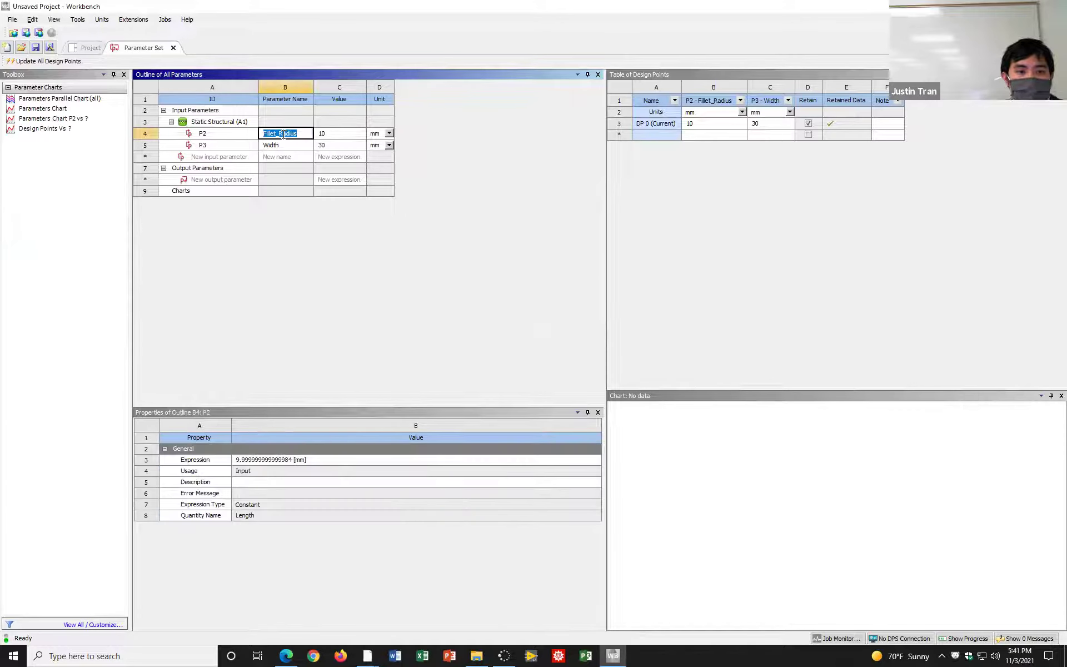
pyautogui.click(295, 145)
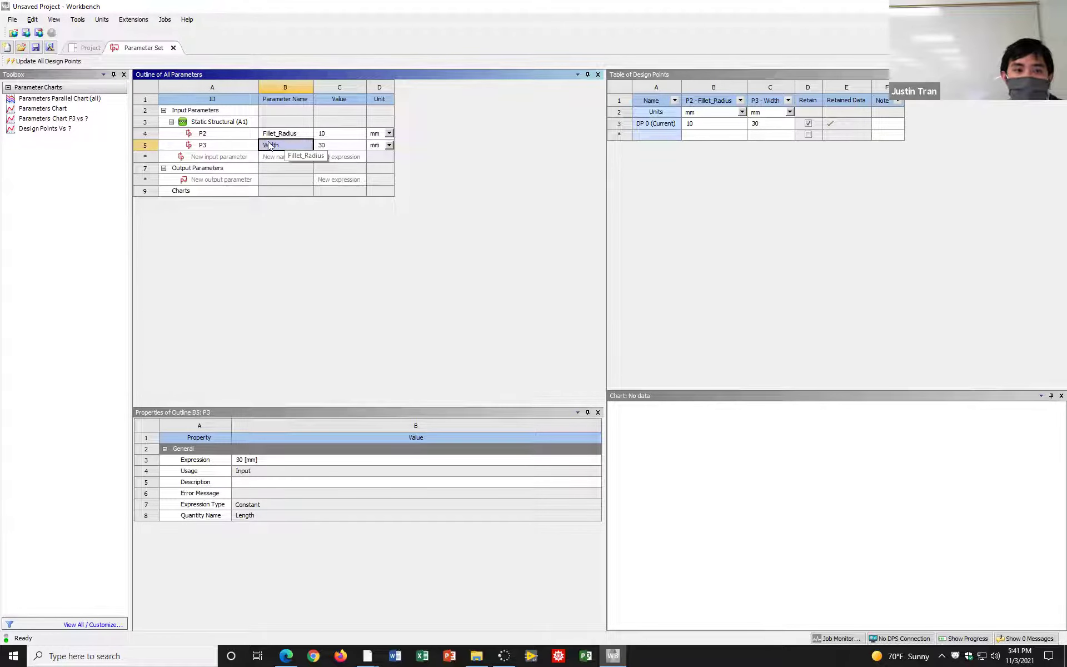
pyautogui.click(271, 133)
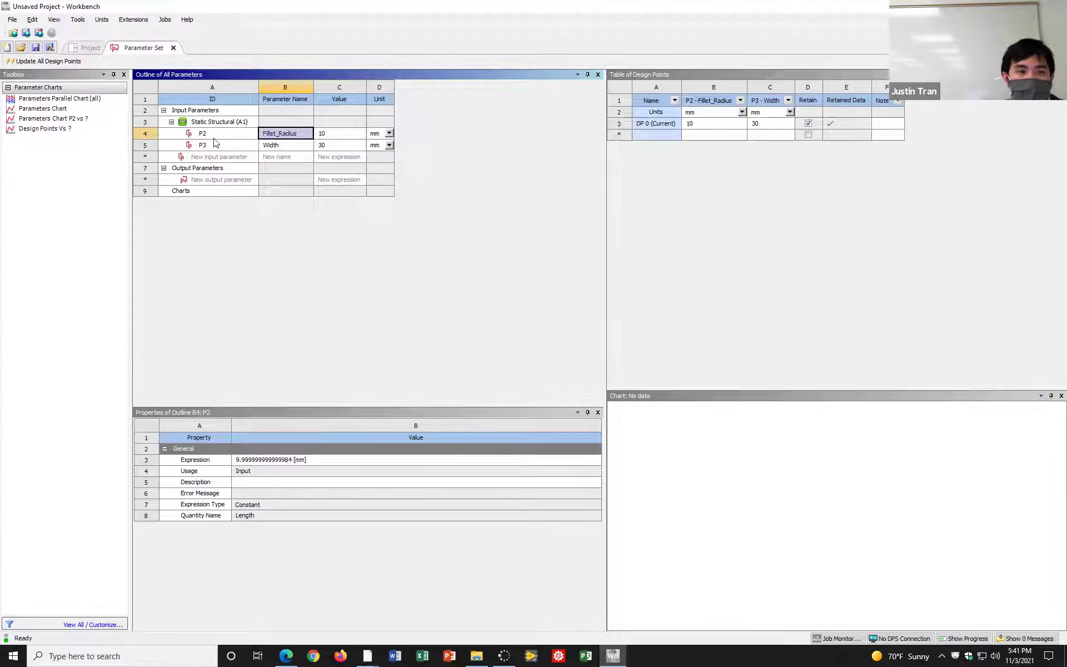
pyautogui.click(287, 135)
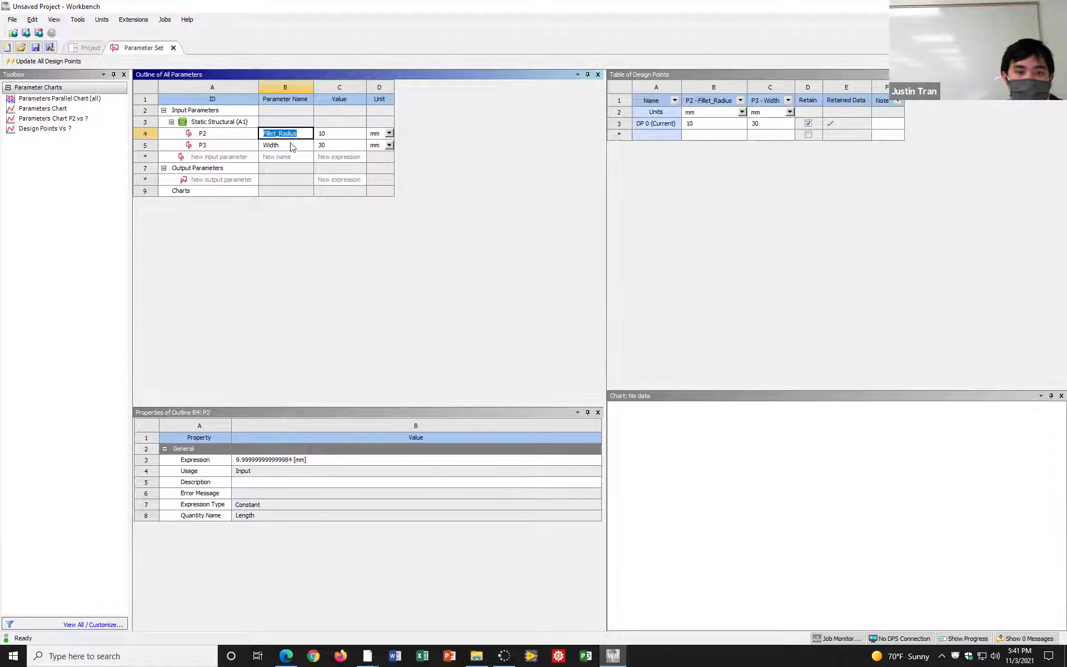
pyautogui.doubleClick(293, 148)
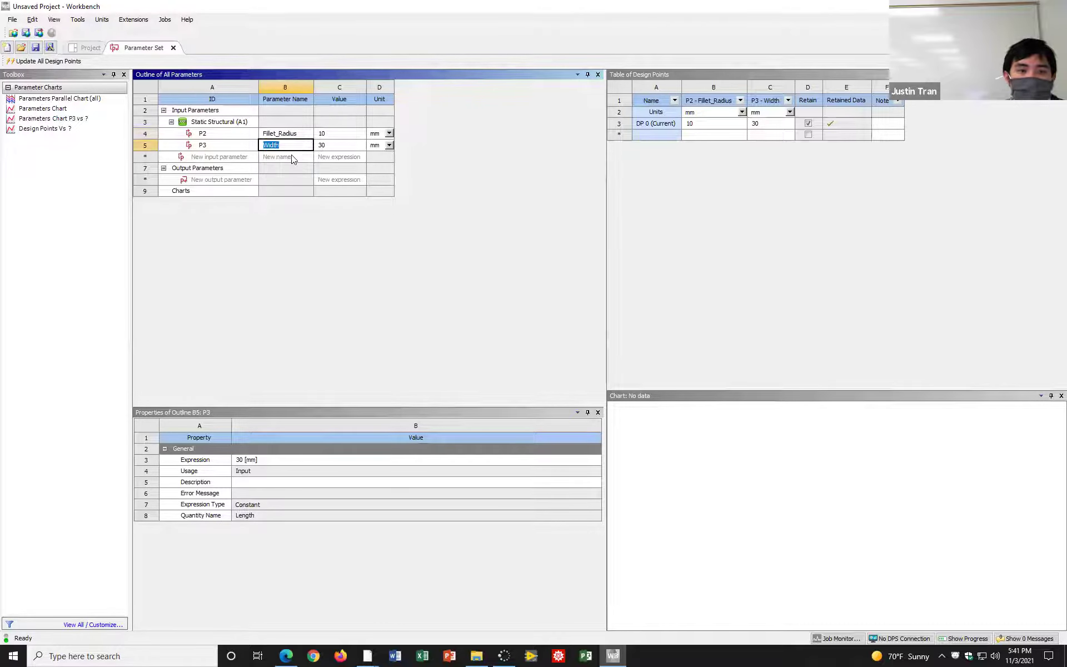
# Bracket the Fillet_Radius and Width input parameters in red ink, erase the ink and inspect the Fillet_Radius properties
pyautogui.press('Return')
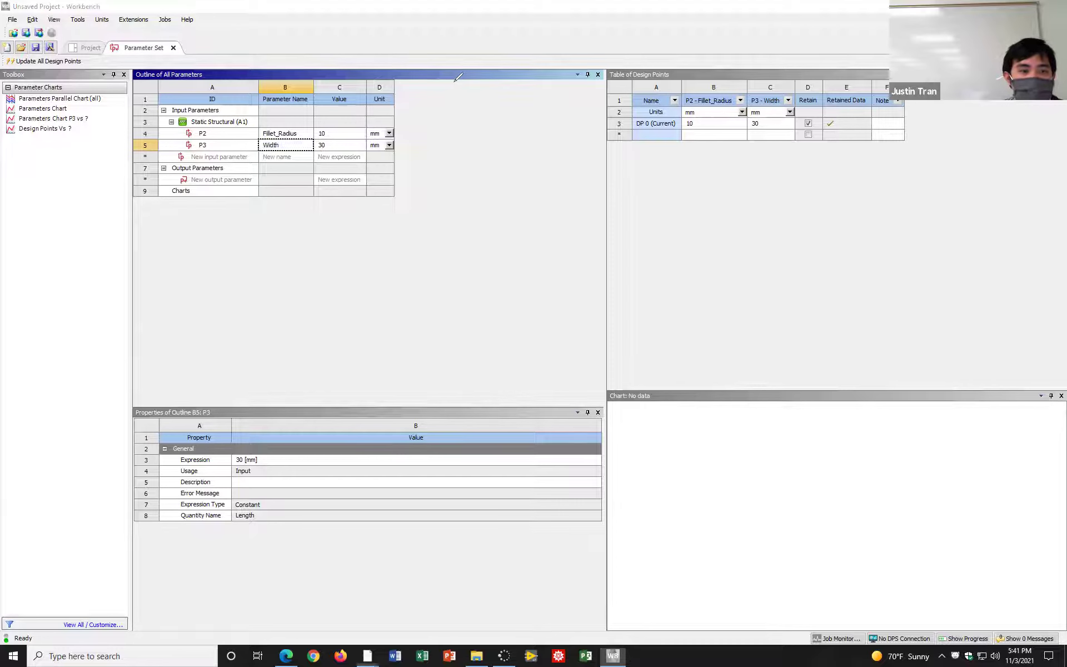
pyautogui.moveTo(188, 152)
pyautogui.mouseDown()
pyautogui.moveTo(180, 139)
pyautogui.moveTo(190, 124)
pyautogui.mouseUp()
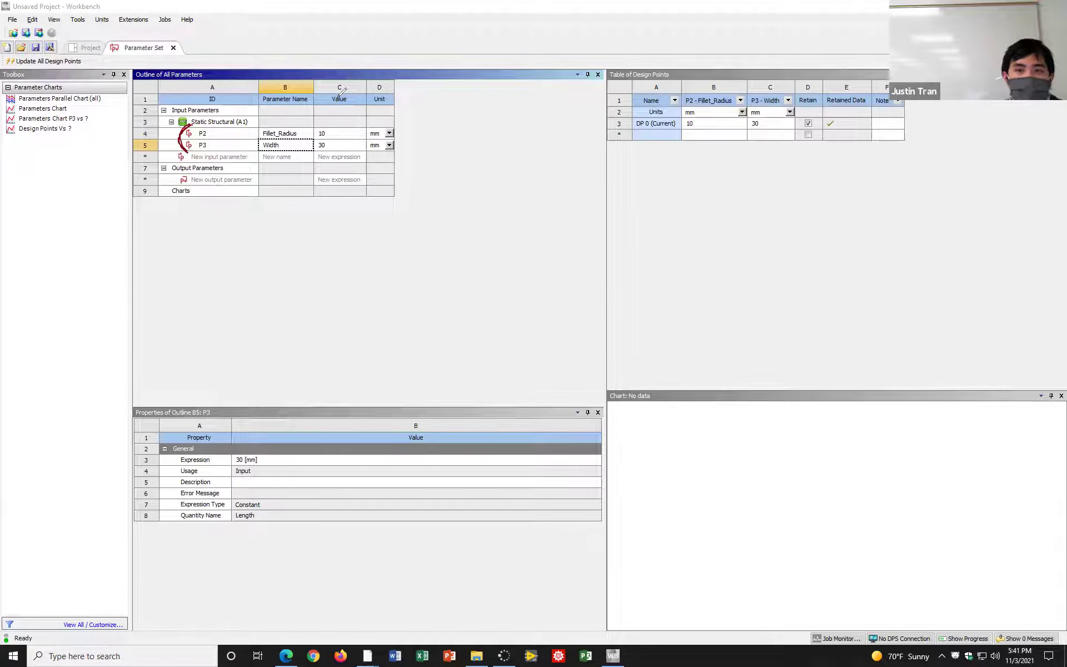
pyautogui.press('Escape')
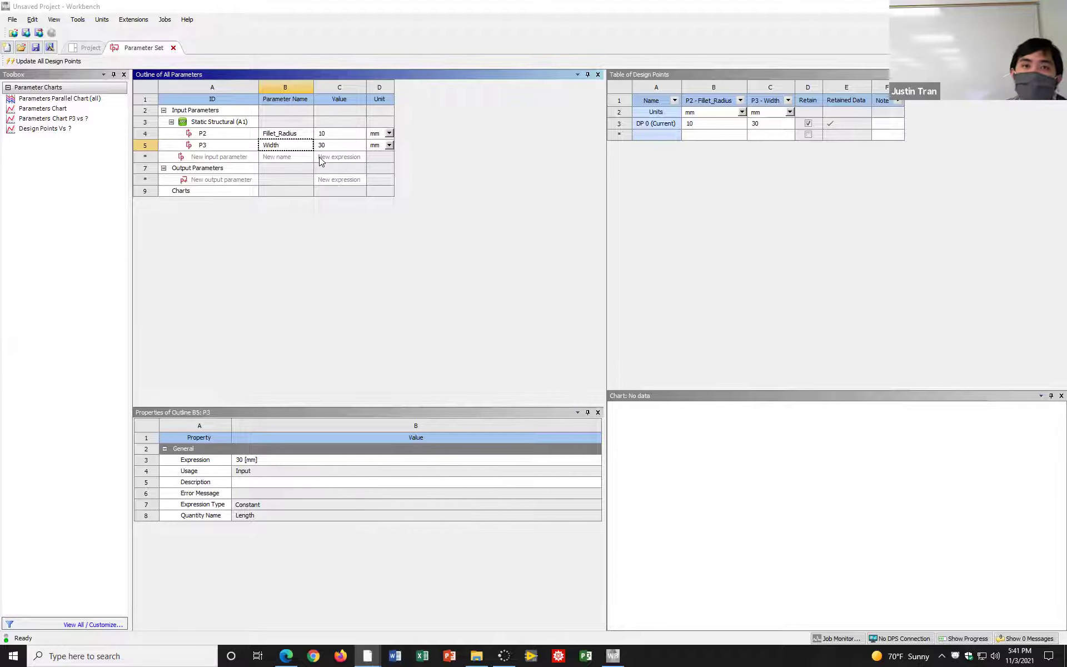
pyautogui.click(159, 7)
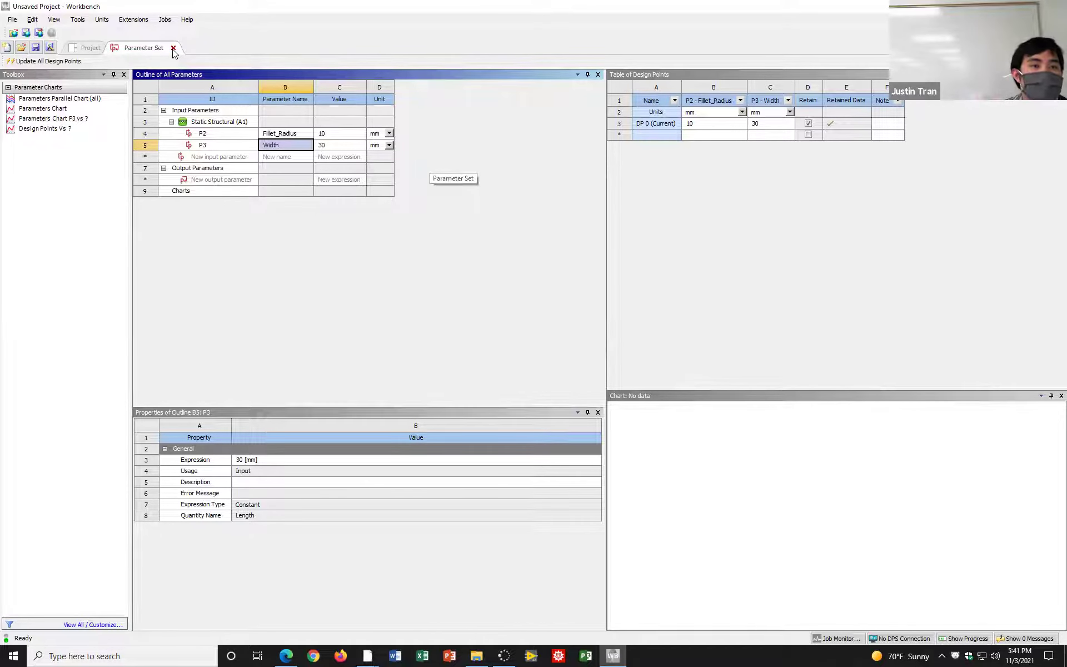
pyautogui.click(217, 138)
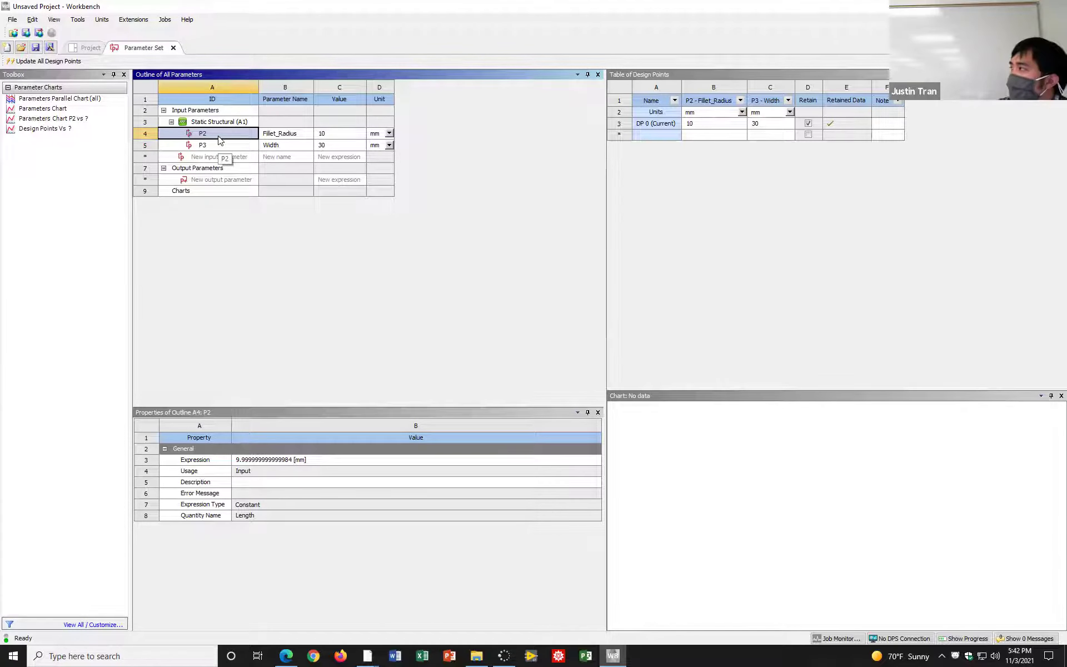
# Close the parameter set and open the Static Structural system's Model in Mechanical
pyautogui.click(172, 48)
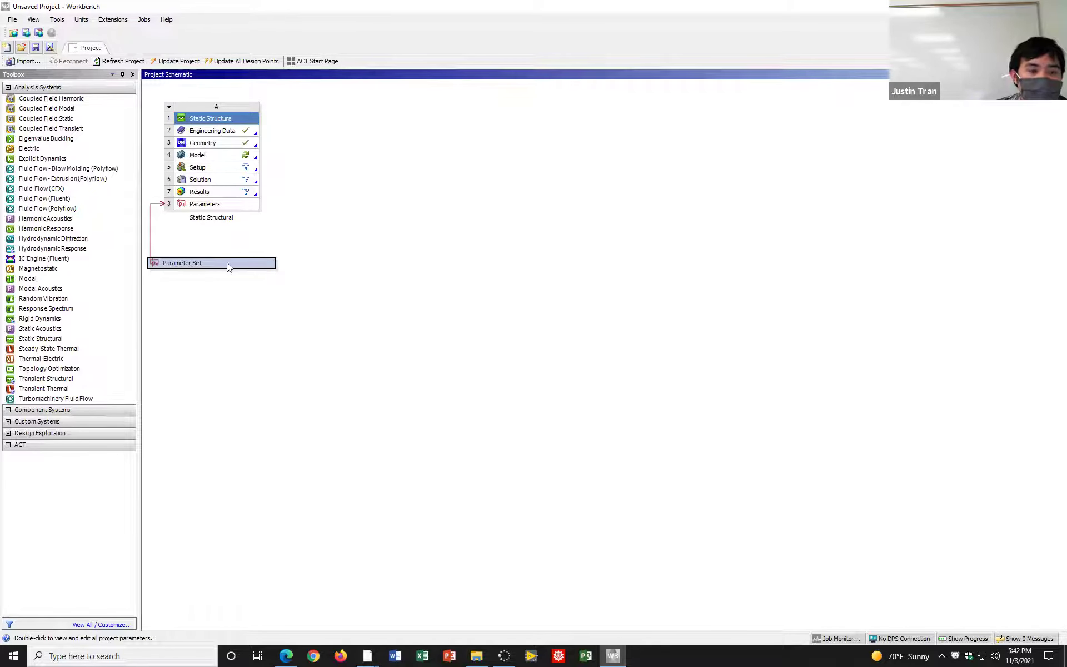
pyautogui.click(218, 155)
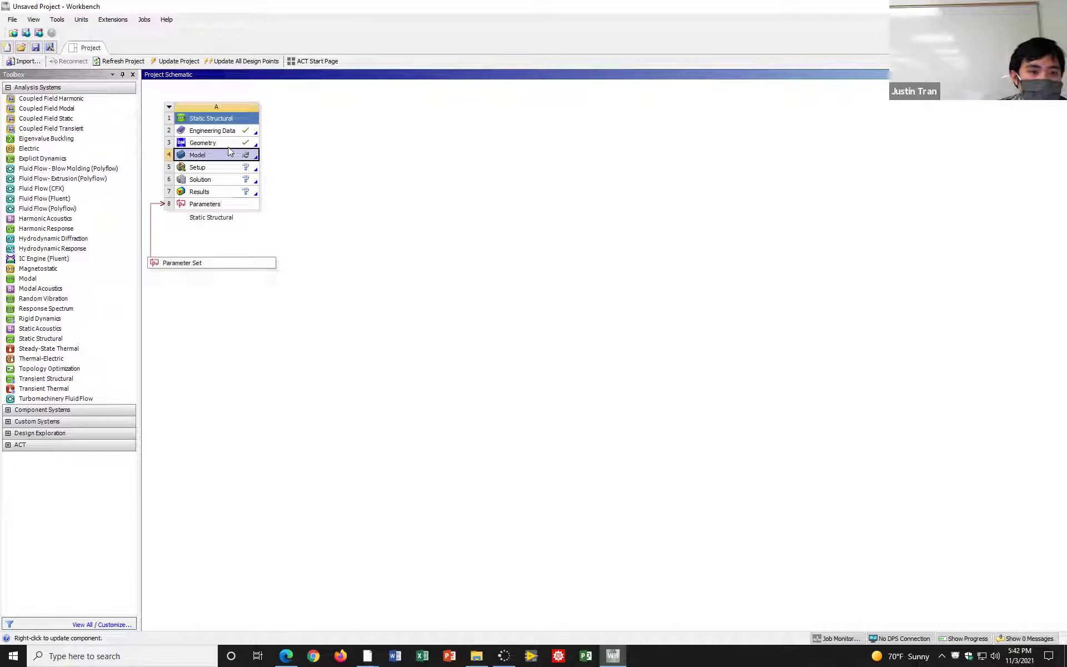
pyautogui.doubleClick(217, 155)
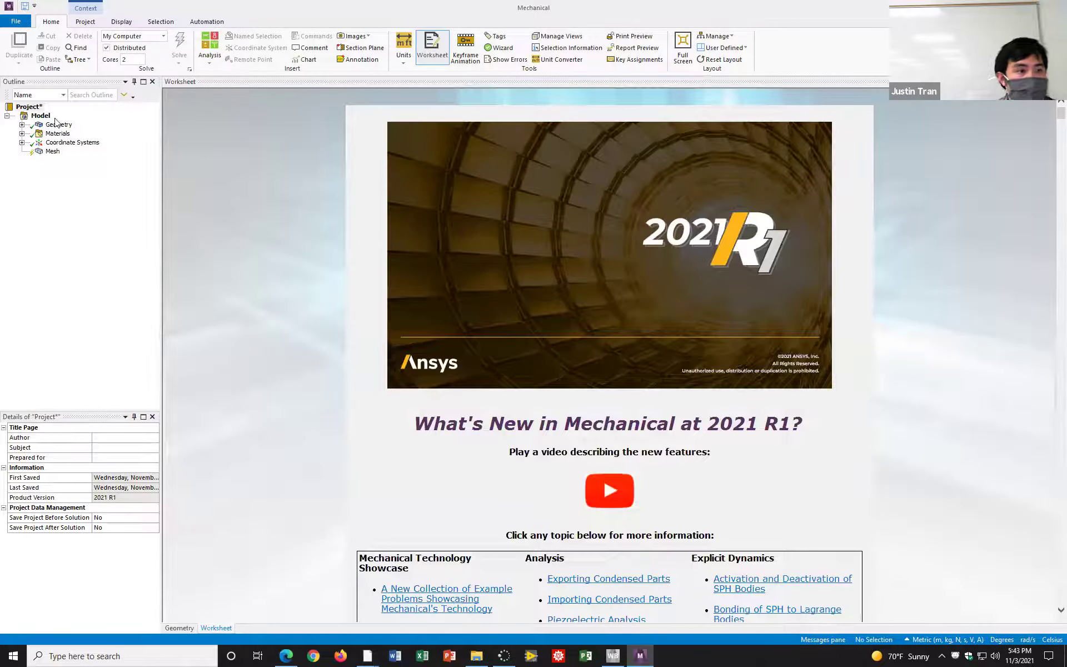
# Display the plate geometry and orient the view face-on along the Z axis
pyautogui.click(58, 124)
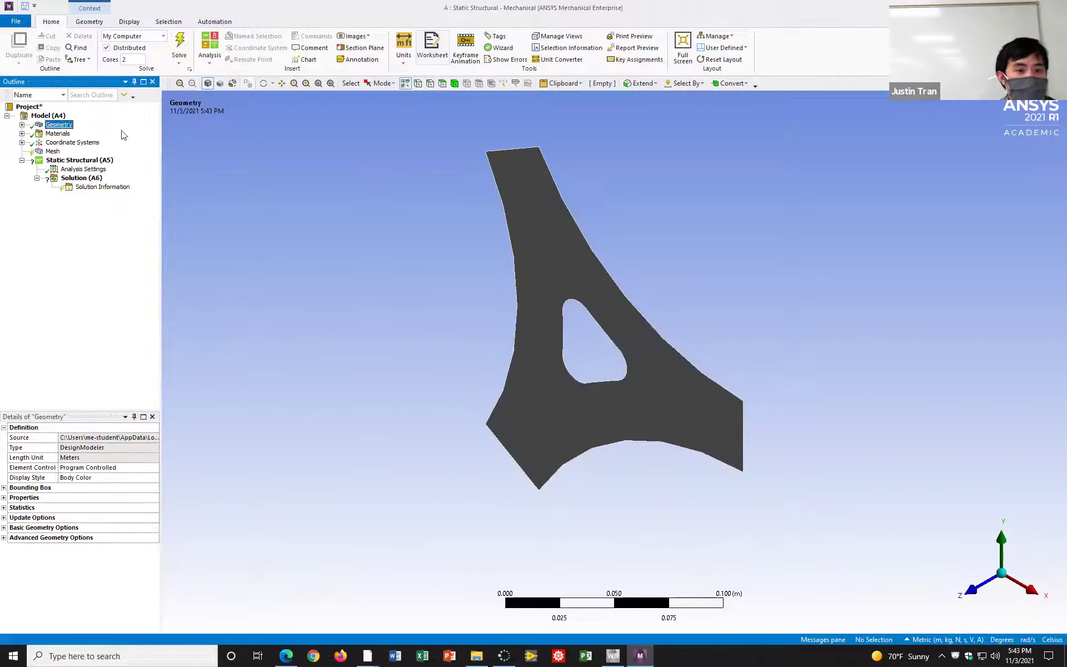
pyautogui.moveTo(745, 305); pyautogui.dragTo(844, 226, button='middle')
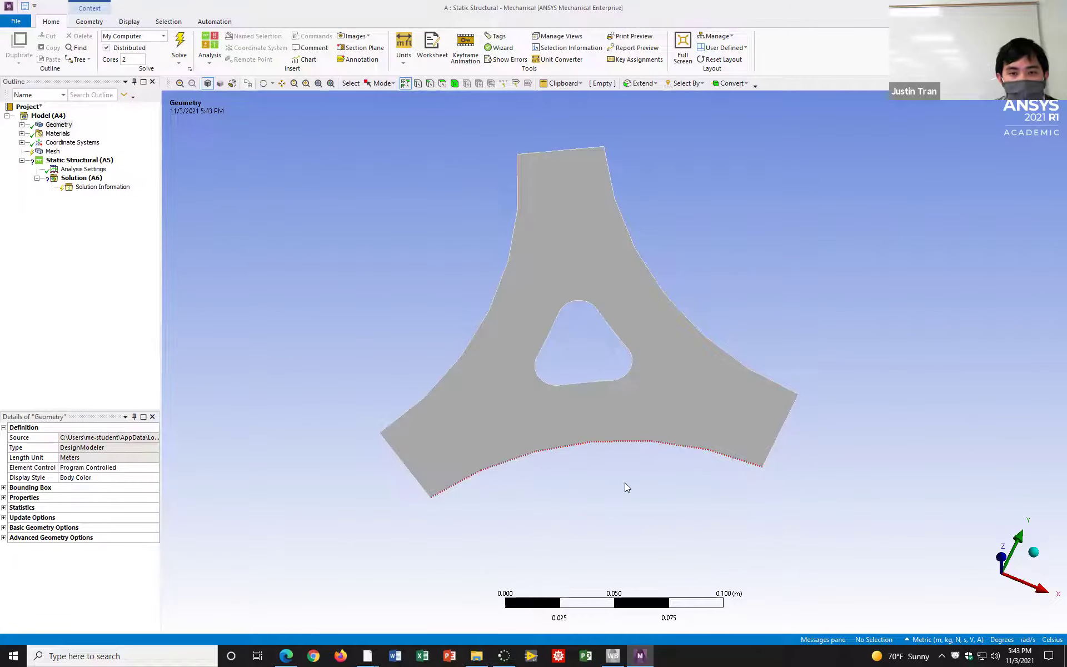
pyautogui.click(1001, 557)
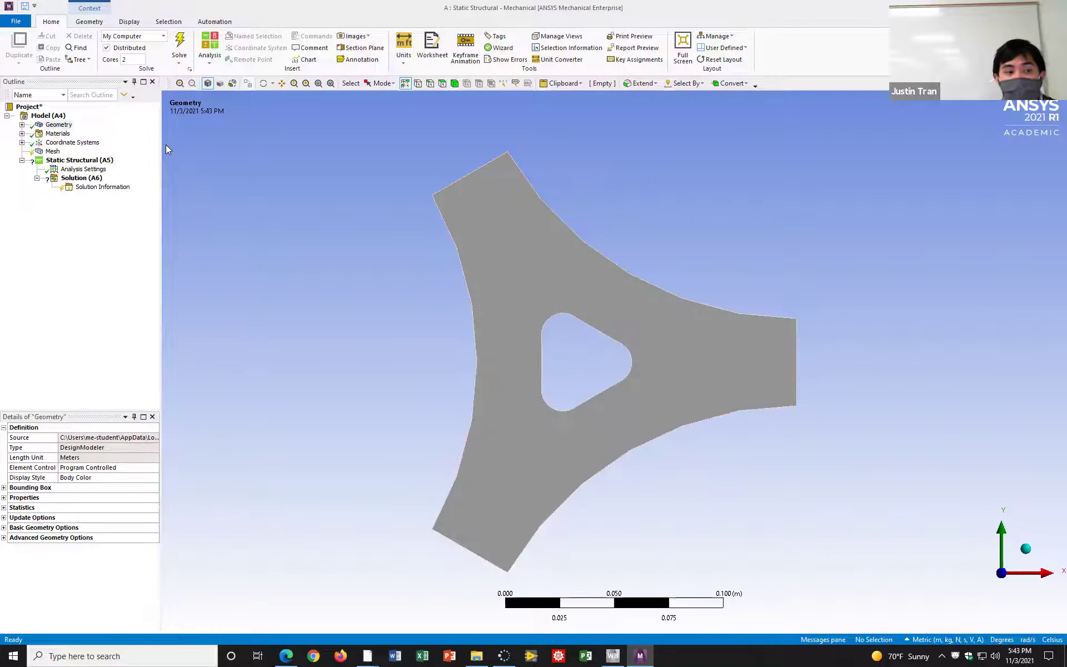
# Set the mesh's element order to Quadratic
pyautogui.click(53, 152)
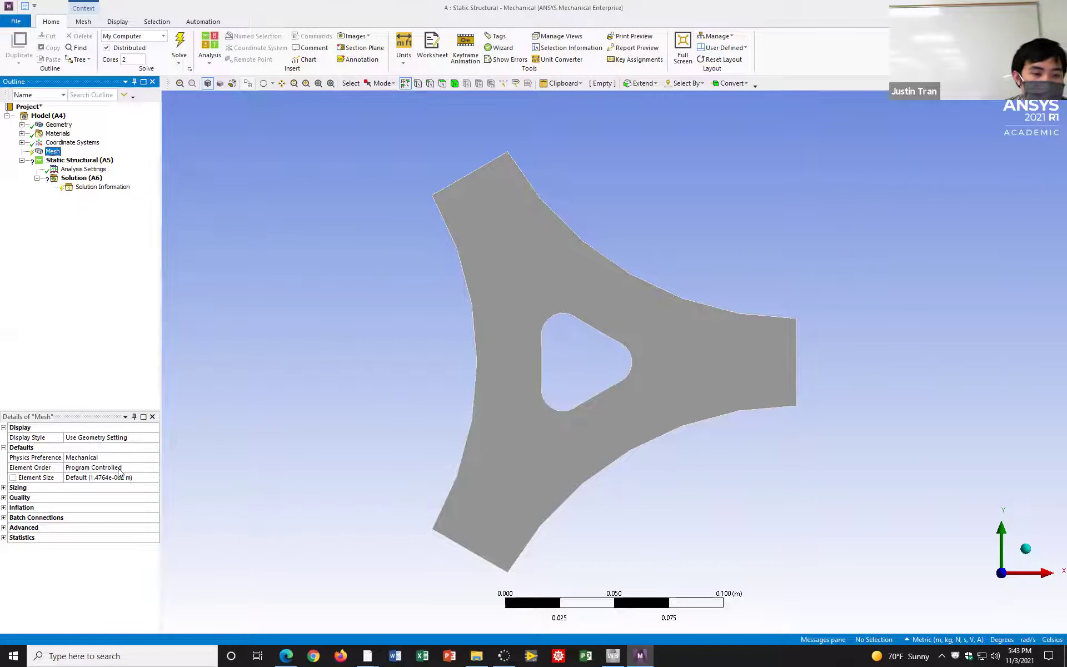
pyautogui.click(99, 468)
pyautogui.click(155, 468)
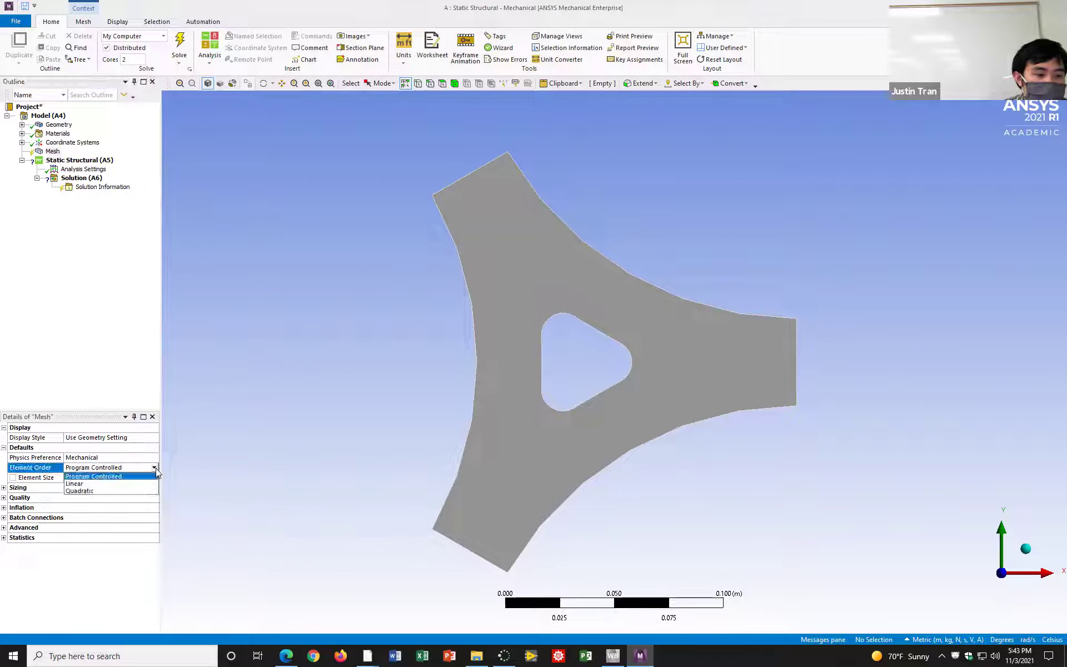
pyautogui.click(116, 490)
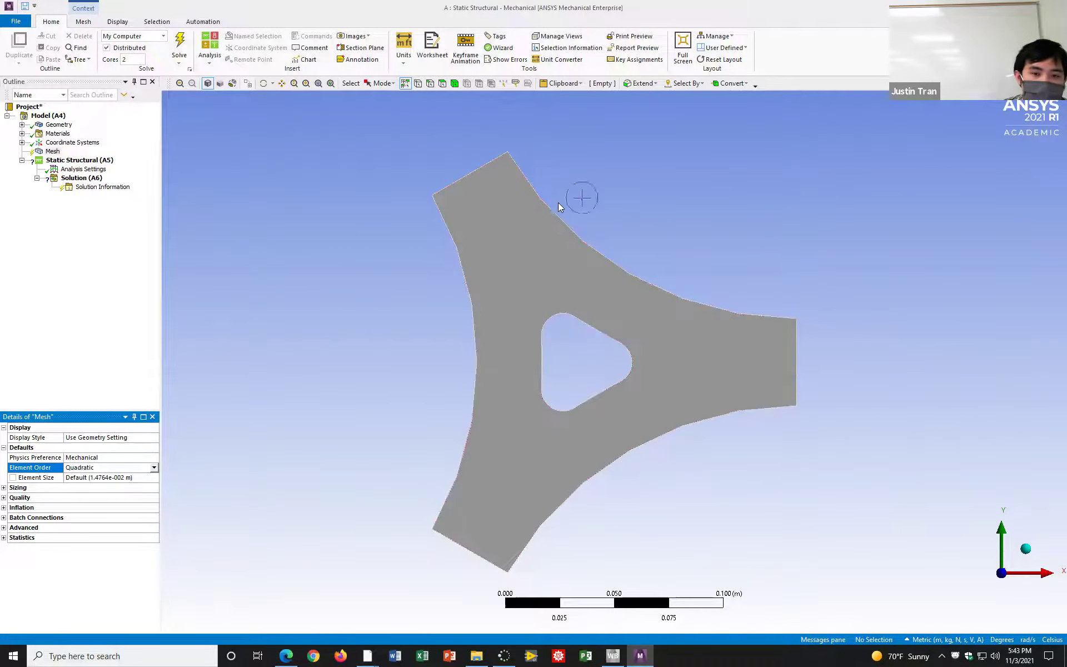
# Switch the unit system to Metric (mm, kg, N, s, mV, mA)
pyautogui.click(404, 60)
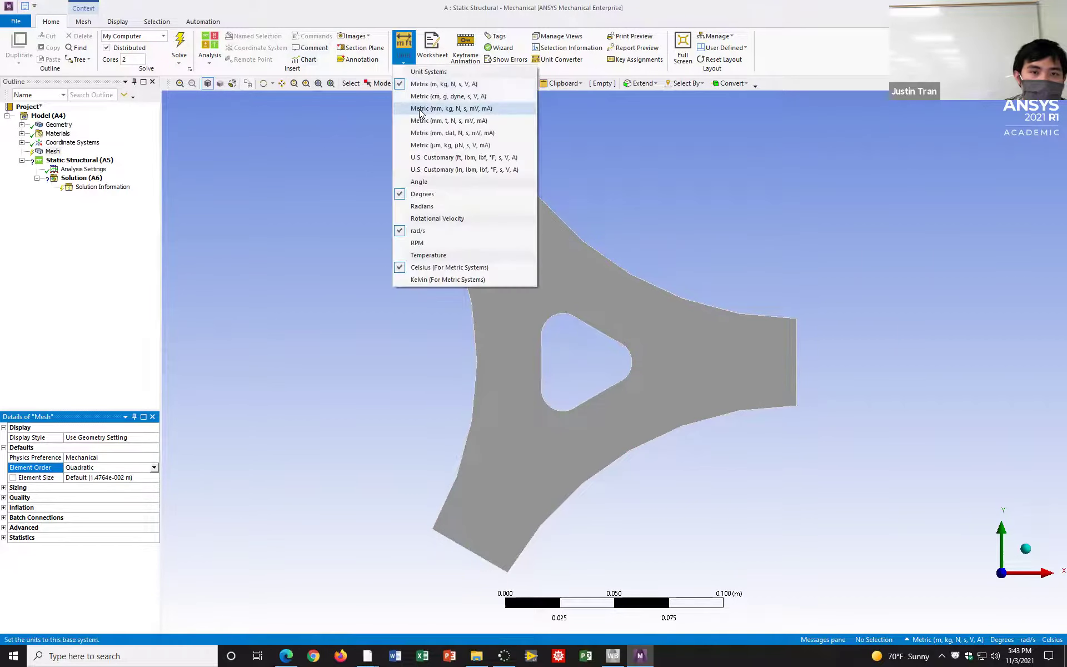
pyautogui.click(422, 106)
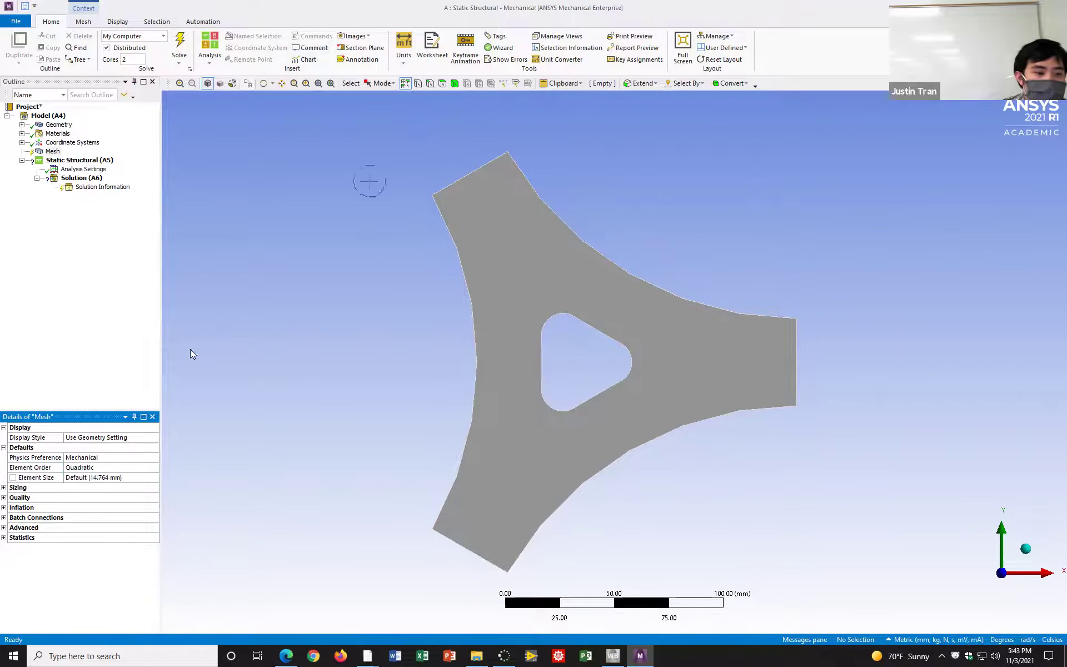
pyautogui.click(404, 60)
pyautogui.click(193, 352)
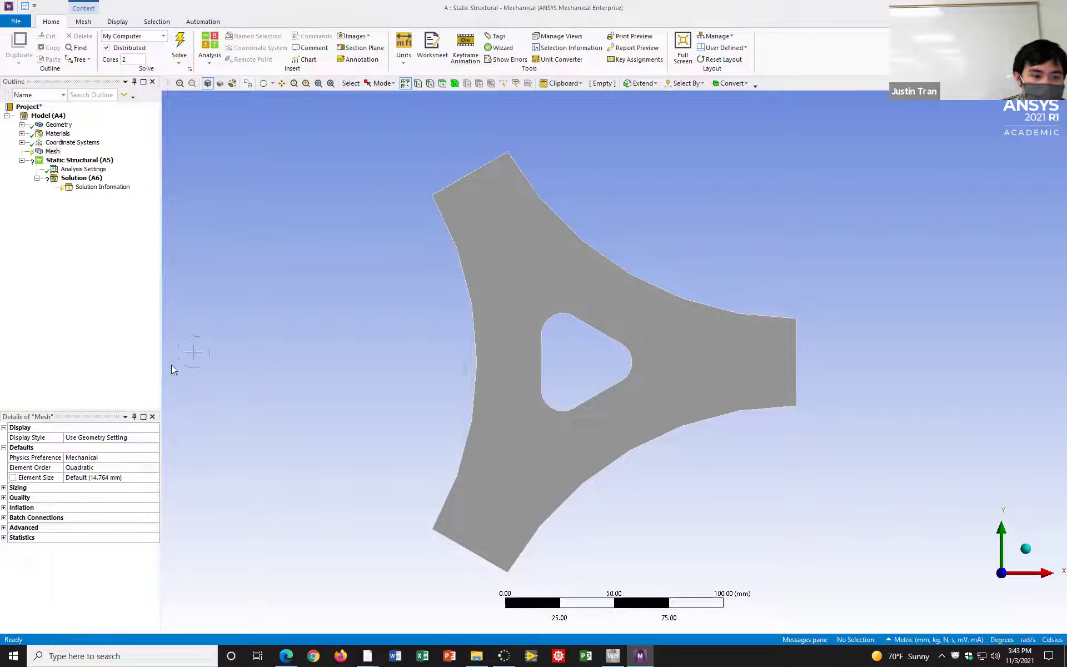
# Set the mesh element size to 5 mm and generate the mesh
pyautogui.click(121, 478)
pyautogui.write('5')
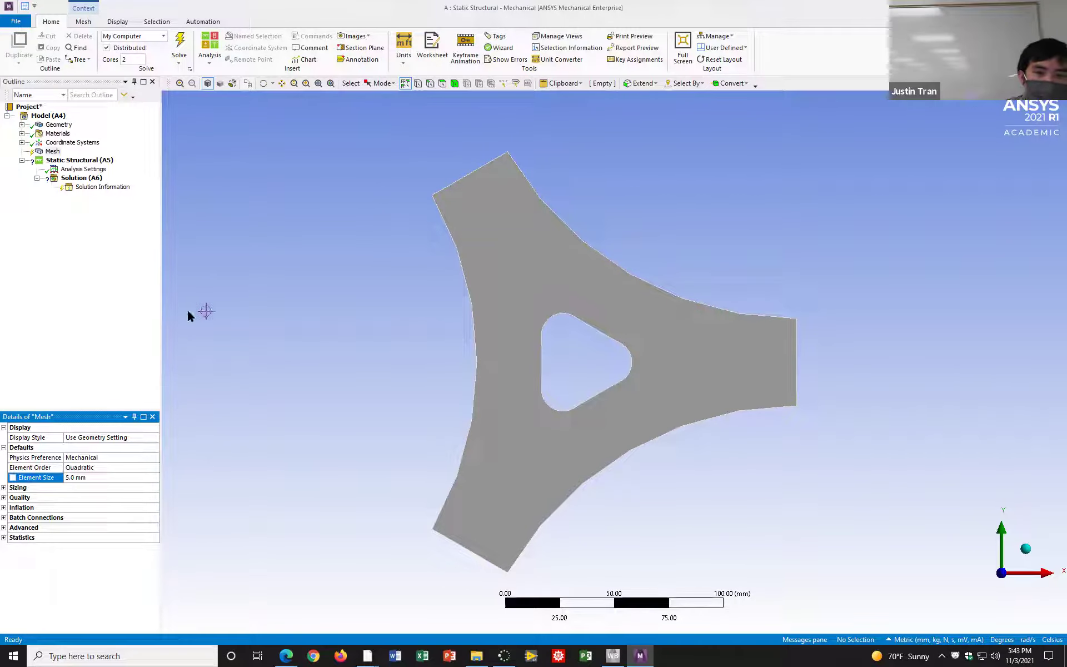
pyautogui.rightClick(46, 152)
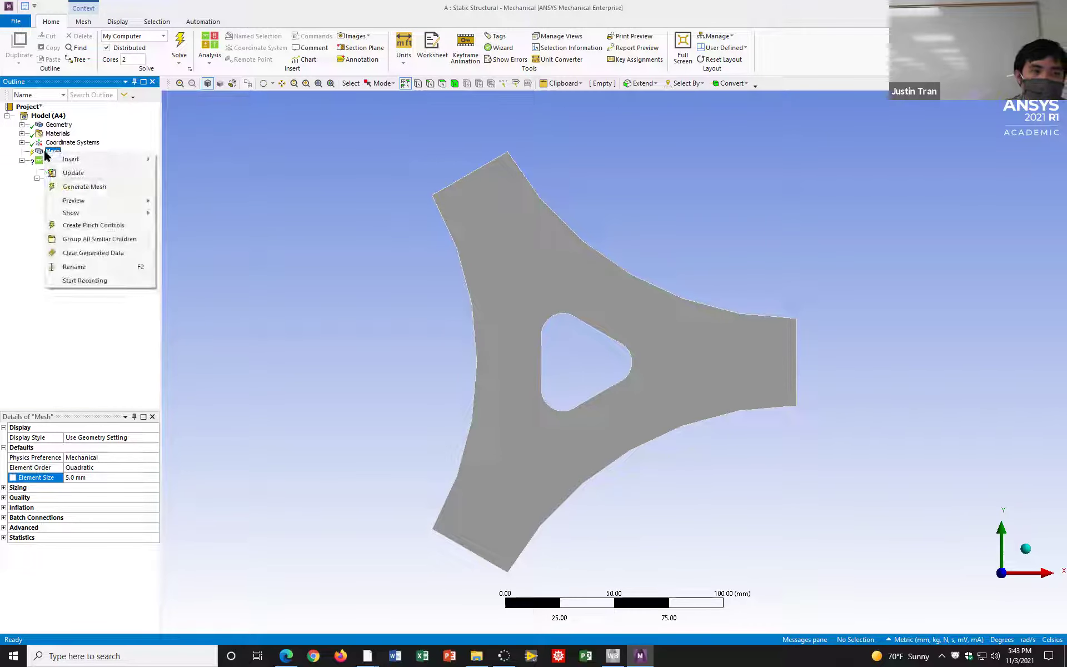
pyautogui.click(89, 187)
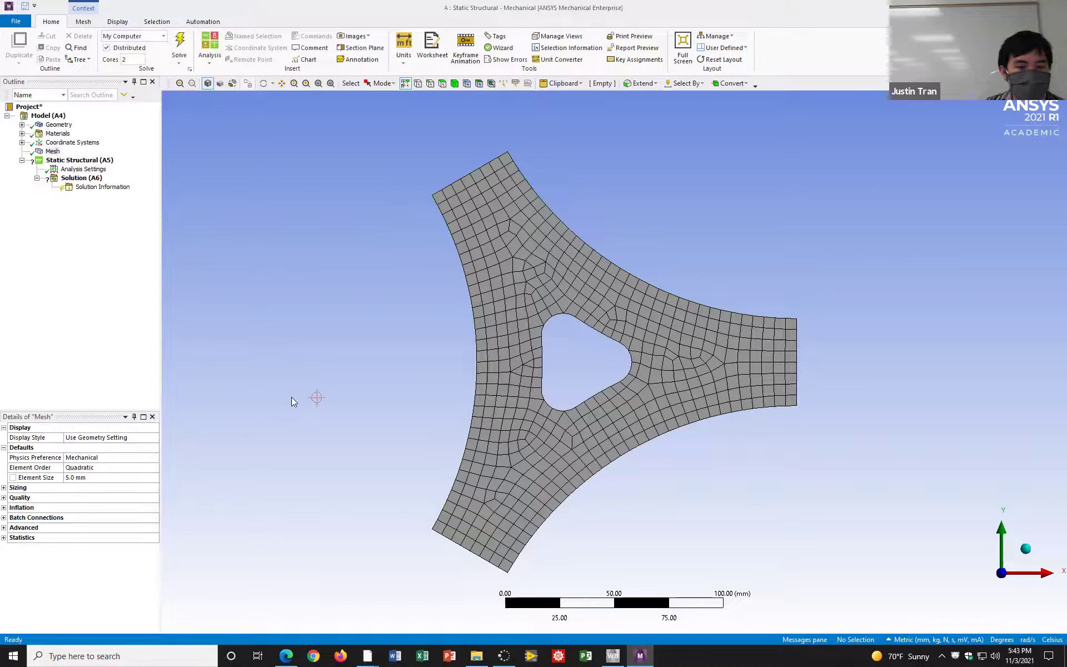
# Expand the mesh statistics and inspect the definition and material details of the geometry's surface body
pyautogui.click(4, 537)
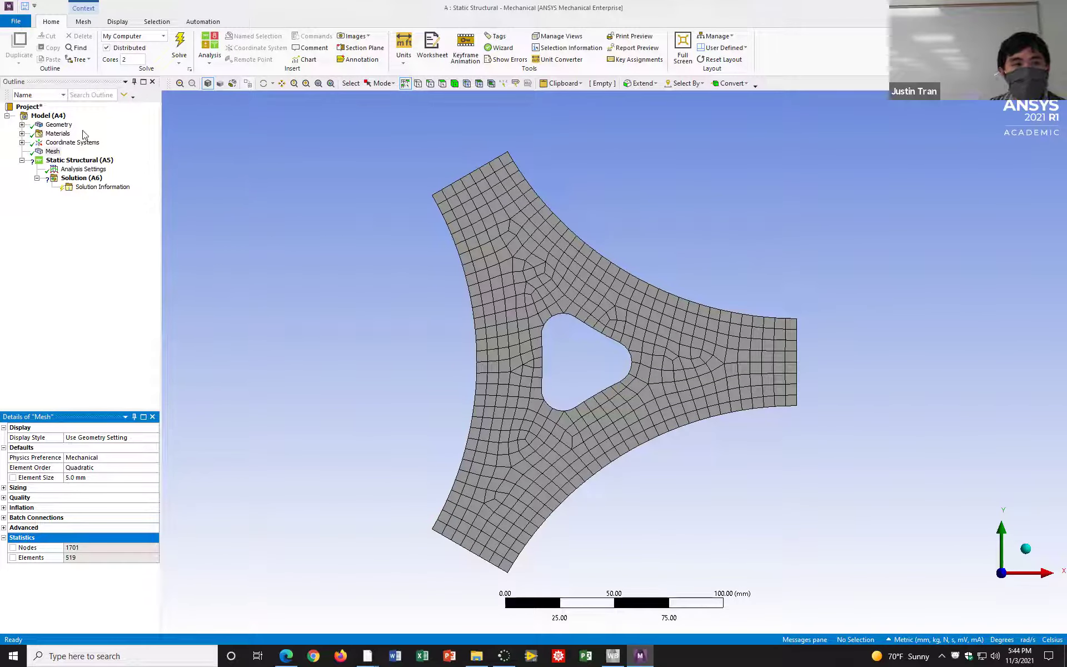
pyautogui.click(59, 125)
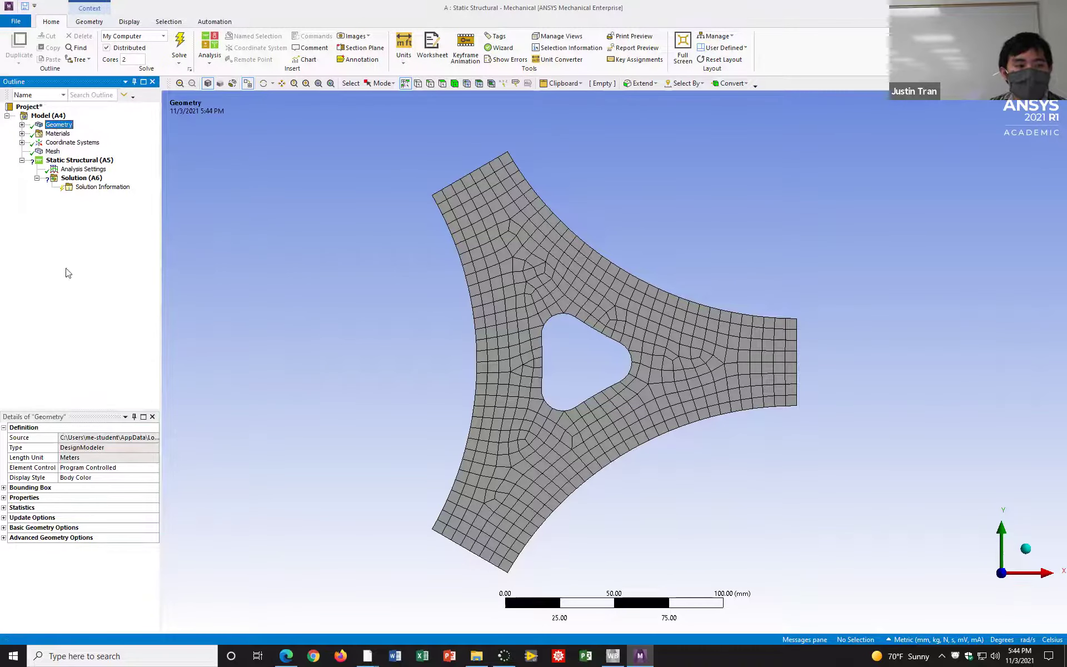
pyautogui.click(22, 125)
pyautogui.click(78, 133)
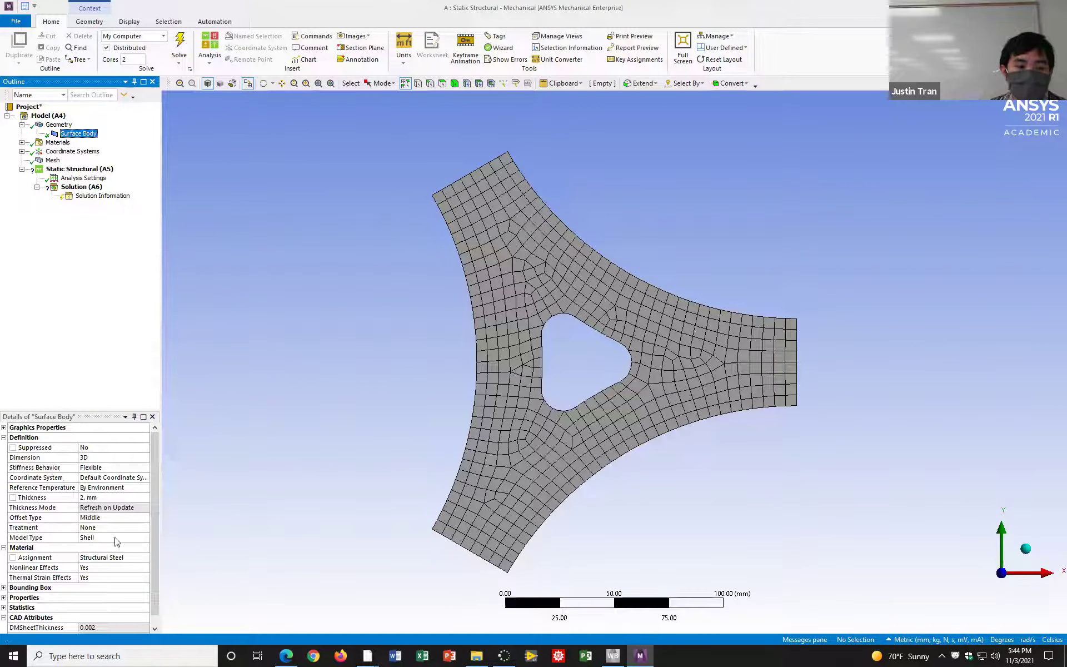
# Examine the meshed plate at an angle and return to the face-on view along the Z axis
pyautogui.click(53, 160)
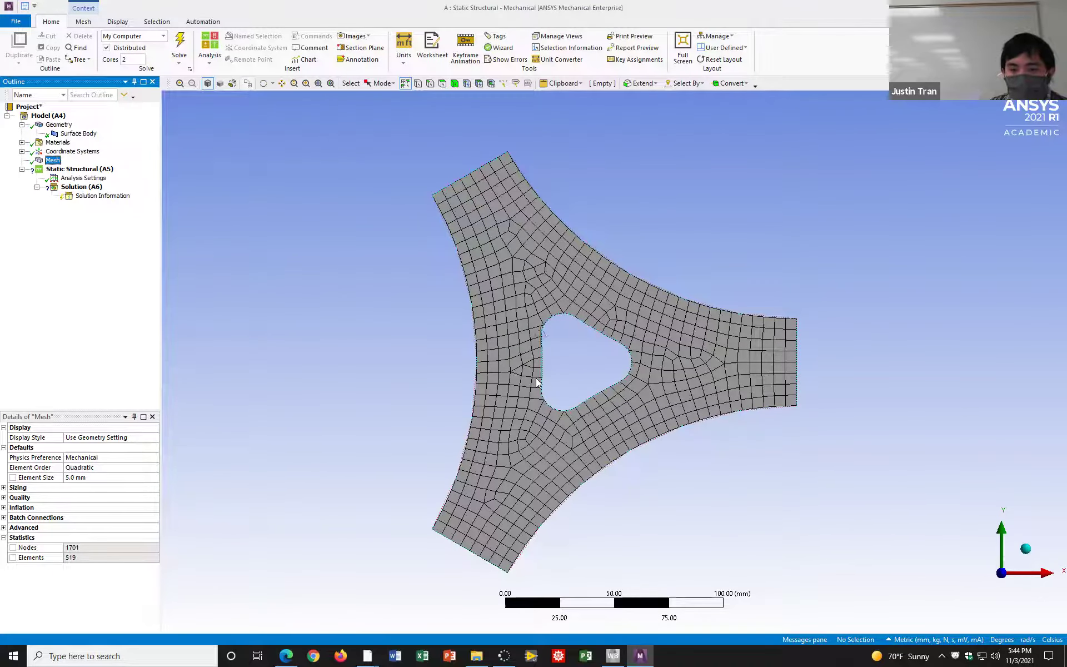
pyautogui.moveTo(614, 362)
pyautogui.mouseDown(button='middle')
pyautogui.moveTo(811, 304)
pyautogui.moveTo(767, 331)
pyautogui.moveTo(866, 367)
pyautogui.moveTo(928, 333)
pyautogui.moveTo(882, 319)
pyautogui.moveTo(893, 350)
pyautogui.moveTo(762, 553)
pyautogui.moveTo(694, 398)
pyautogui.moveTo(850, 450)
pyautogui.moveTo(865, 424)
pyautogui.moveTo(764, 435)
pyautogui.moveTo(769, 234)
pyautogui.moveTo(809, 373)
pyautogui.mouseUp(button='middle')
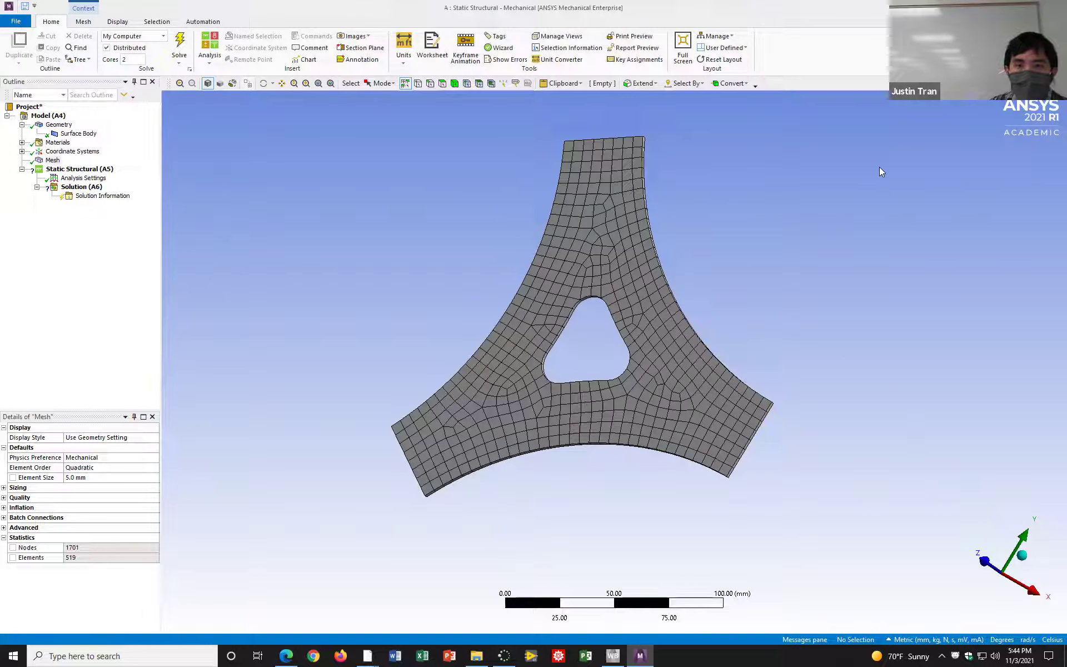
pyautogui.click(986, 562)
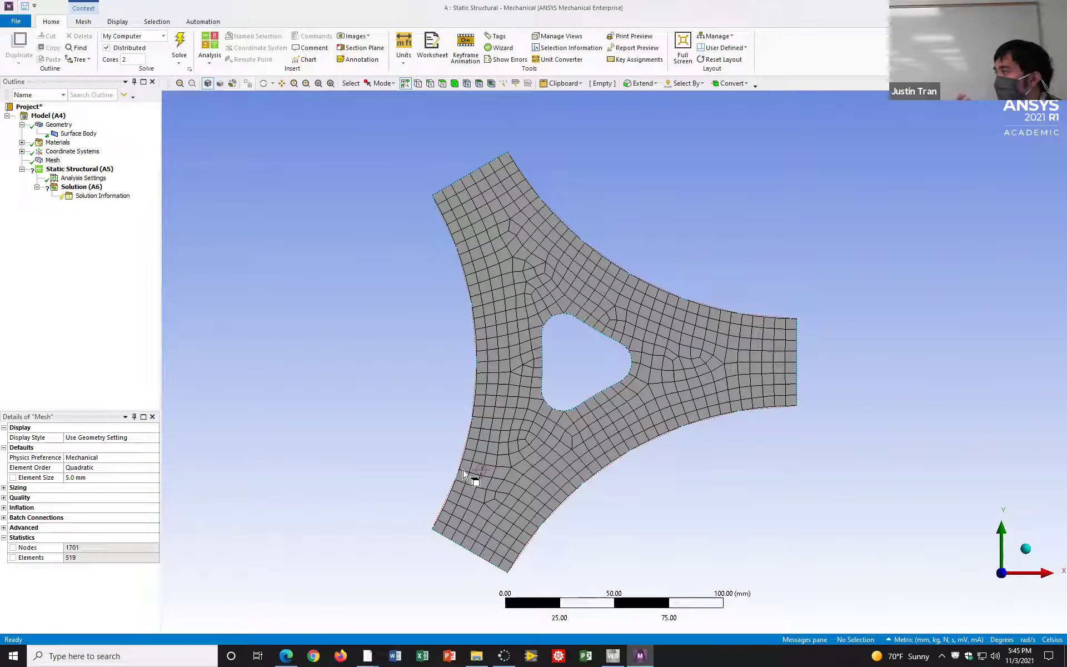
# Add a fixed support on the plate's left concave outer edge, tracing that edge in red ink and clearing the ink
pyautogui.click(108, 170)
pyautogui.rightClick(109, 172)
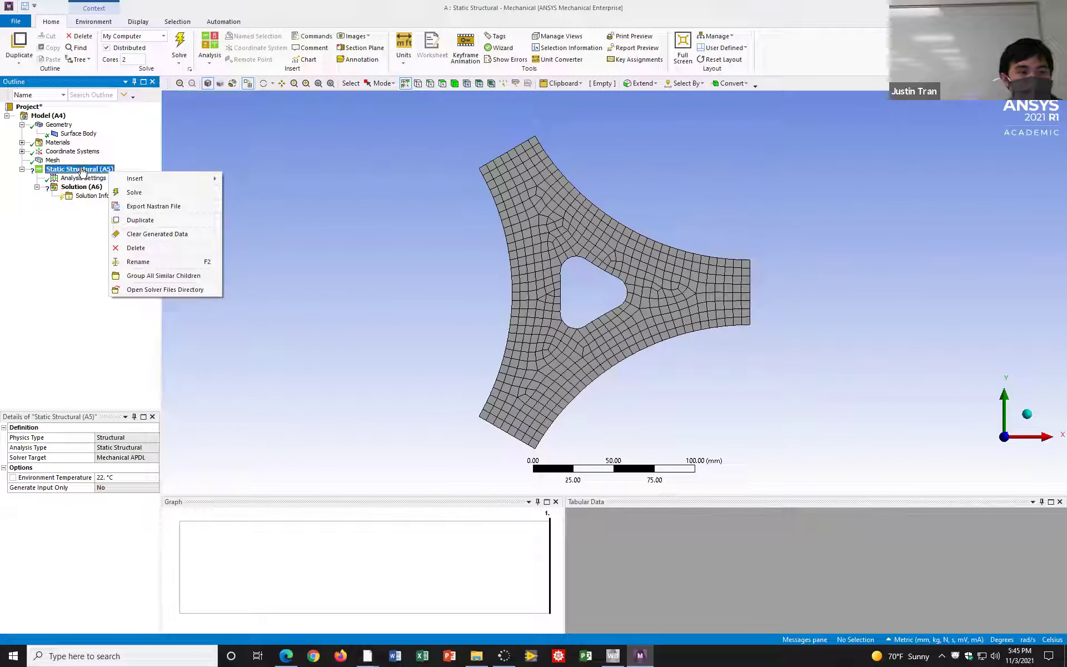
pyautogui.moveTo(137, 179)
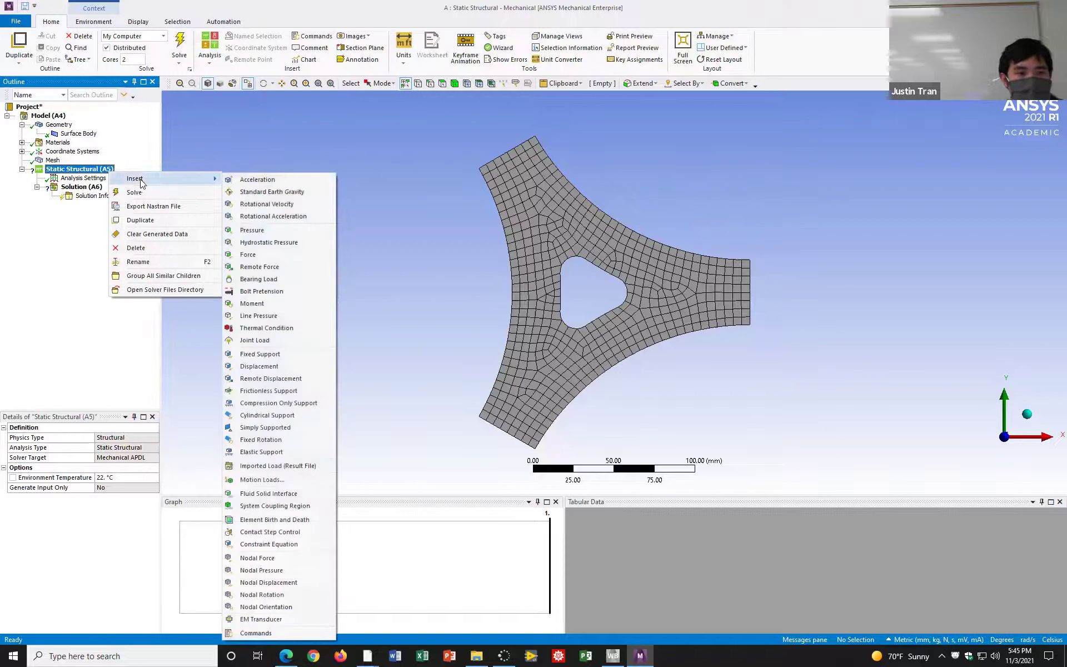
pyautogui.click(271, 355)
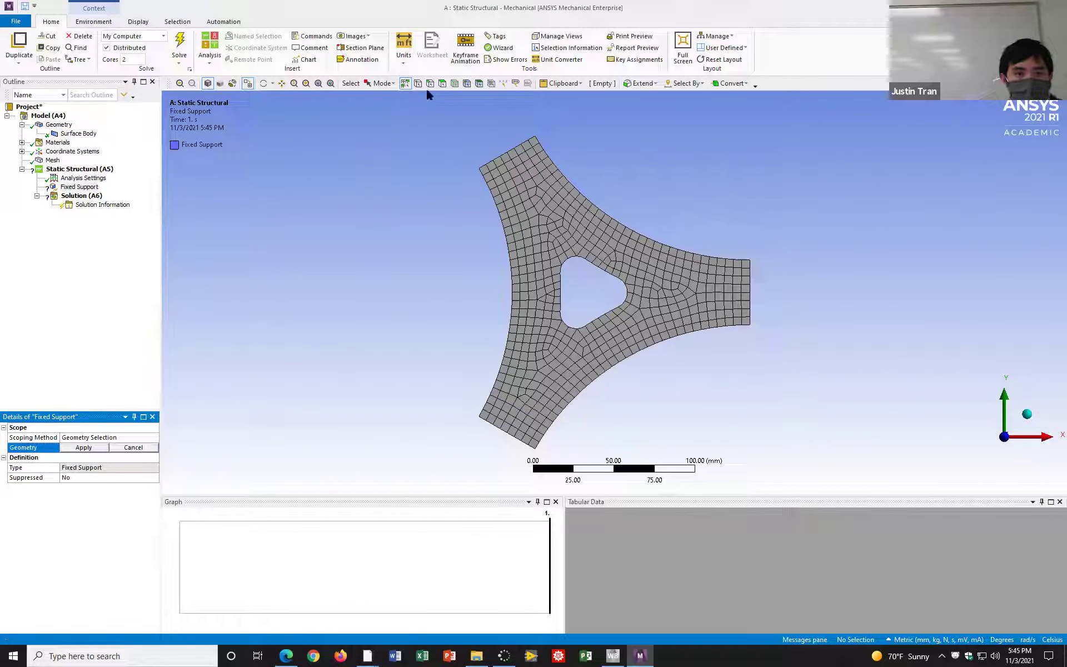
pyautogui.click(505, 252)
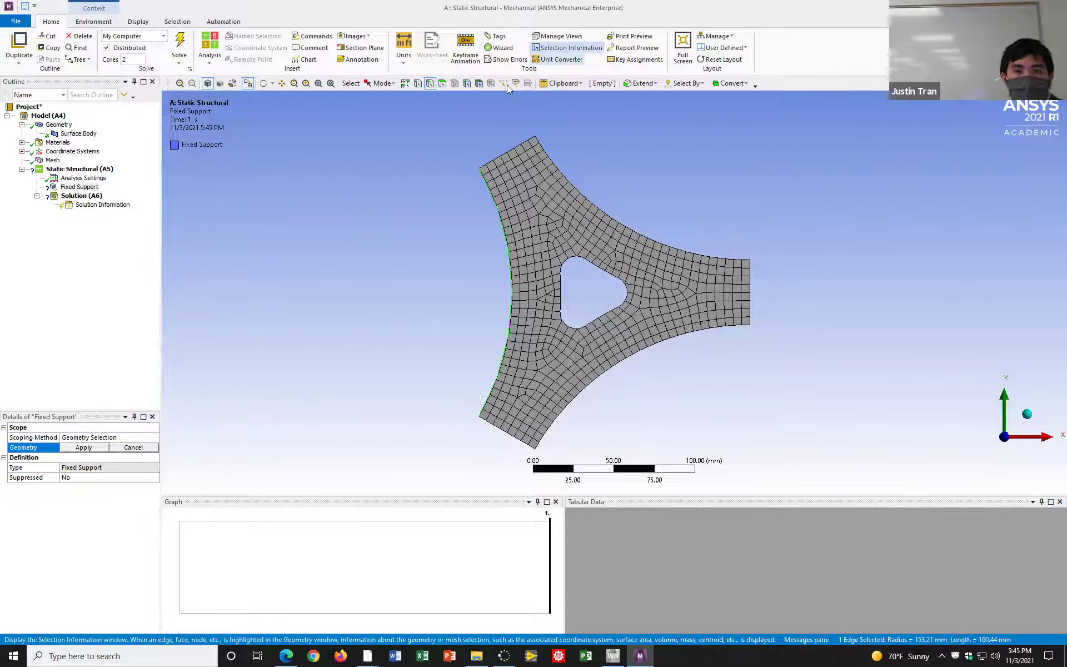
pyautogui.moveTo(480, 173)
pyautogui.mouseDown()
pyautogui.moveTo(514, 256)
pyautogui.moveTo(498, 358)
pyautogui.moveTo(472, 422)
pyautogui.moveTo(514, 281)
pyautogui.moveTo(467, 173)
pyautogui.mouseUp()
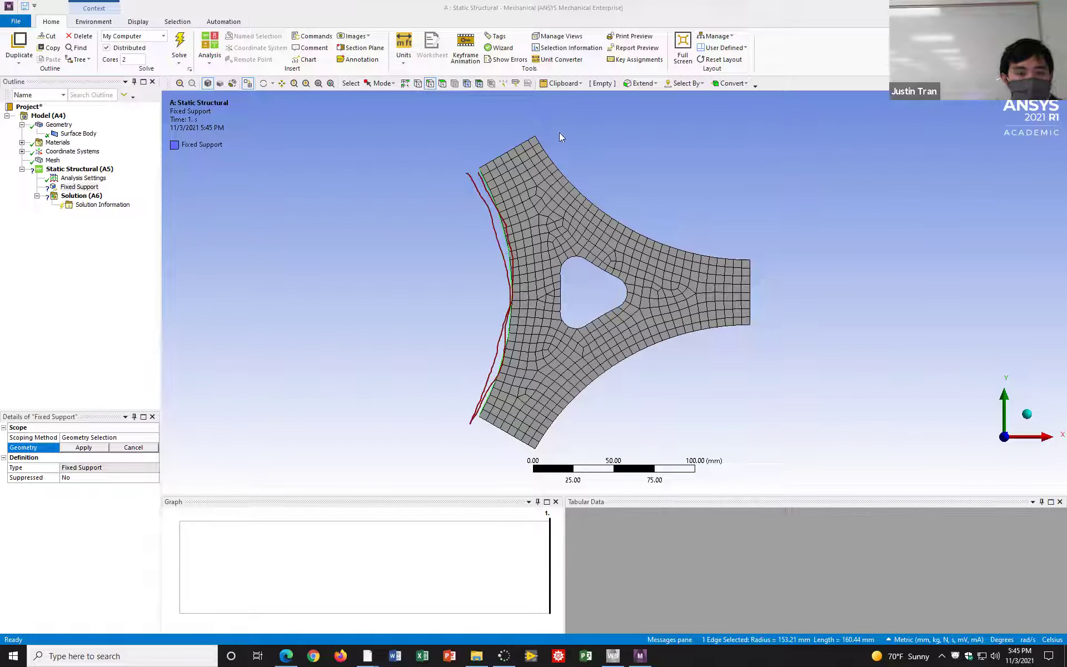
pyautogui.click(83, 447)
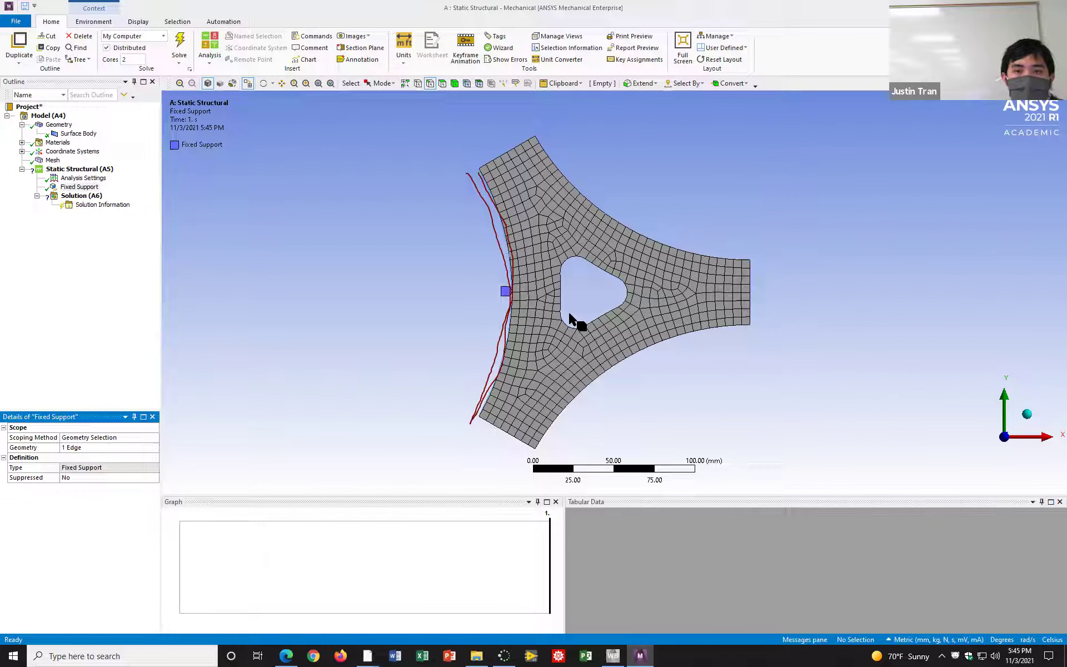
pyautogui.click(692, 85)
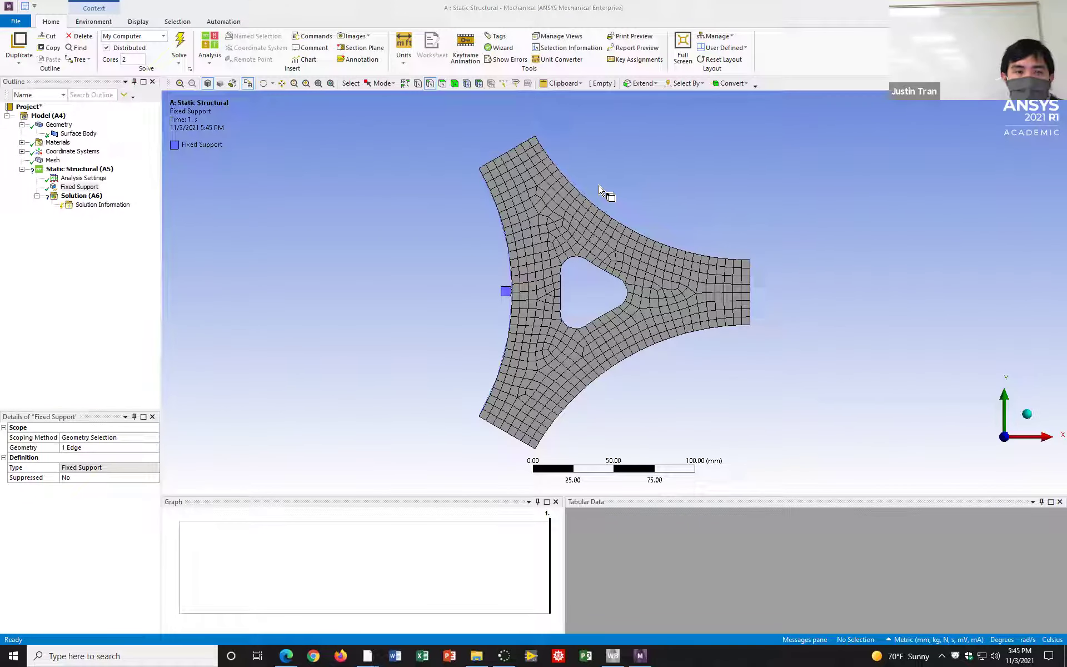
# Add a force load to the static structural analysis, scoped to the short straight edge at the plate's right arm
pyautogui.rightClick(76, 169)
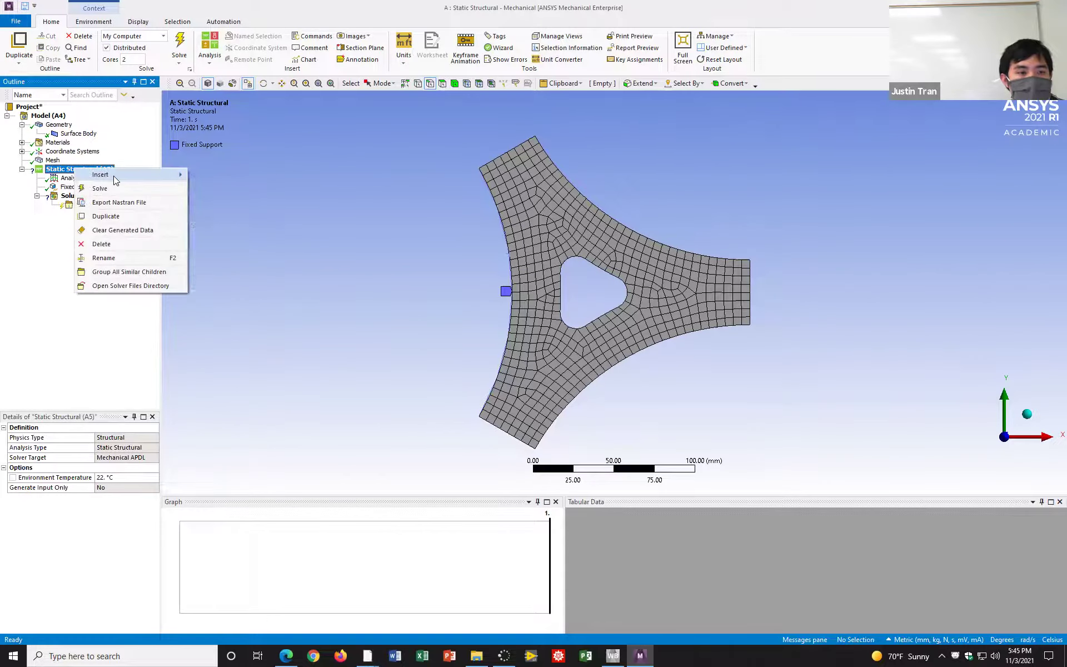
pyautogui.moveTo(113, 176)
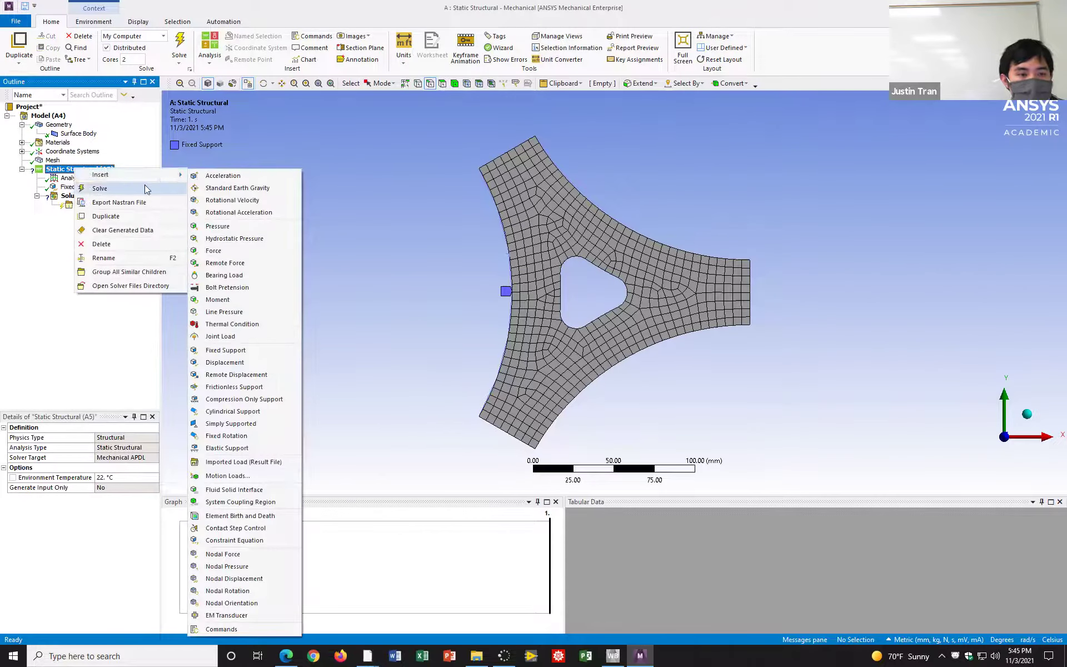
pyautogui.click(217, 251)
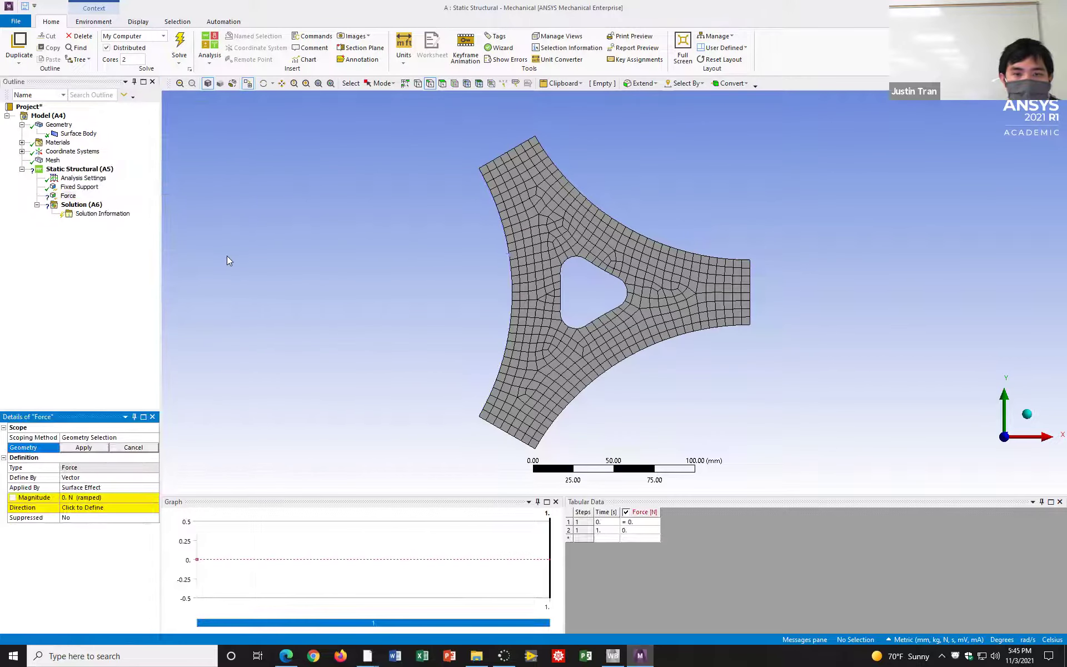
pyautogui.click(751, 295)
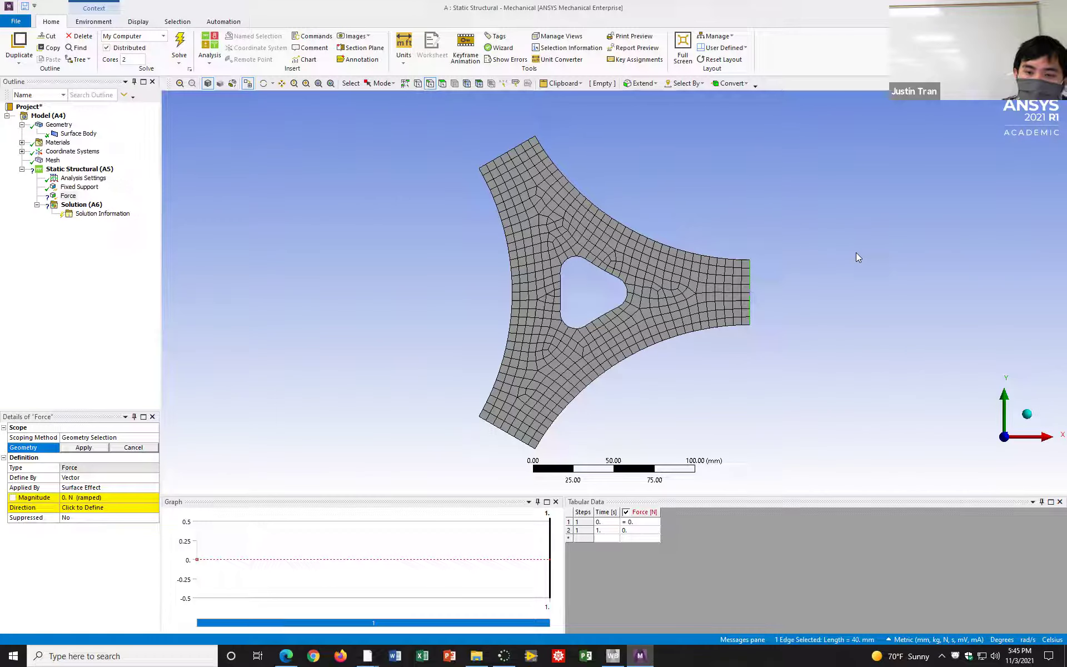
pyautogui.click(83, 447)
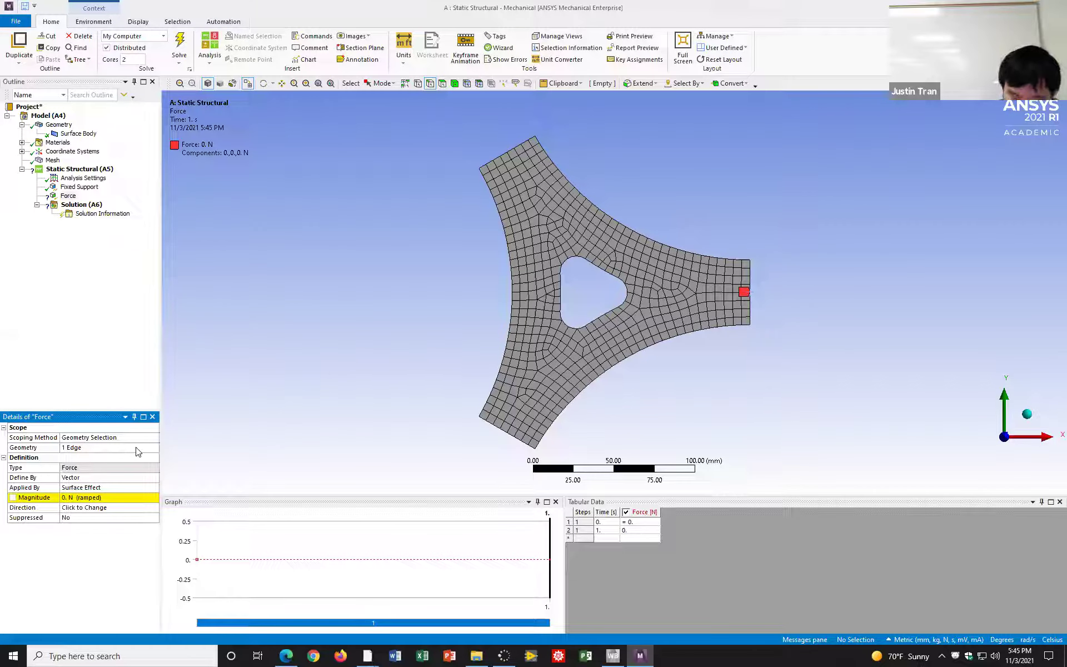
# Define the force by components and set its X component to -5000 N
pyautogui.click(142, 477)
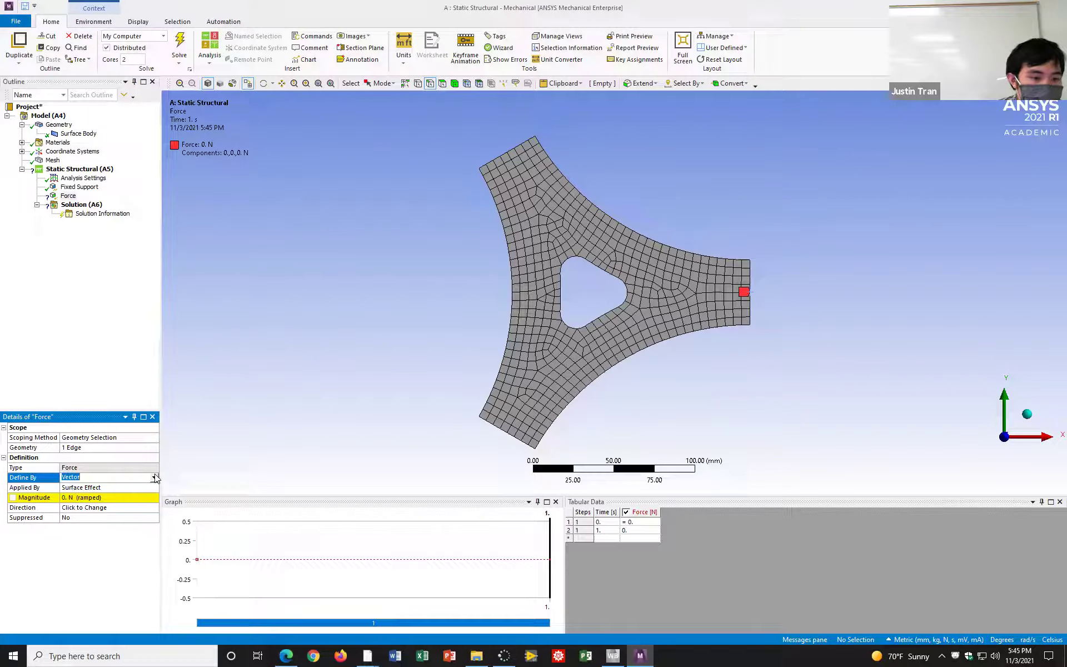
pyautogui.click(154, 477)
pyautogui.click(143, 486)
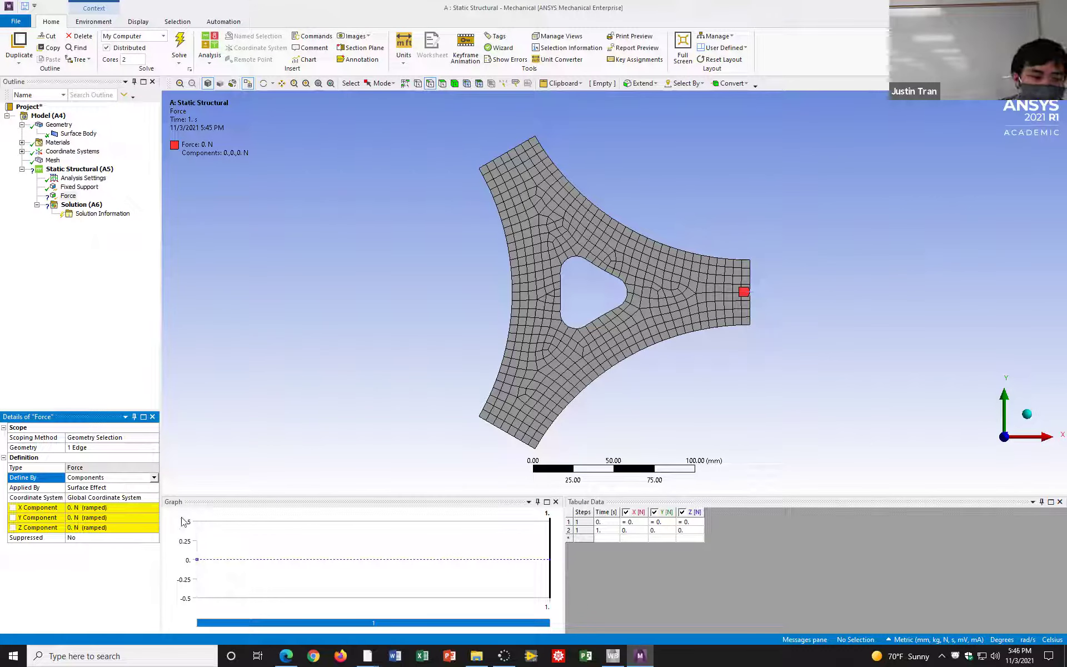
pyautogui.click(139, 508)
pyautogui.write('-5000')
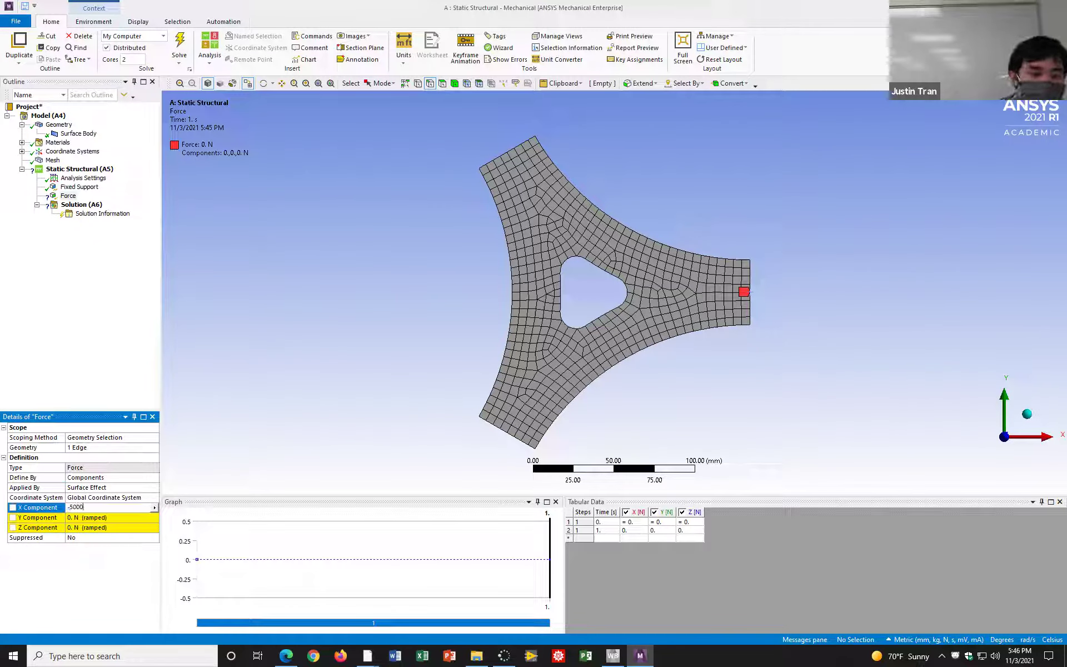
pyautogui.press('Return')
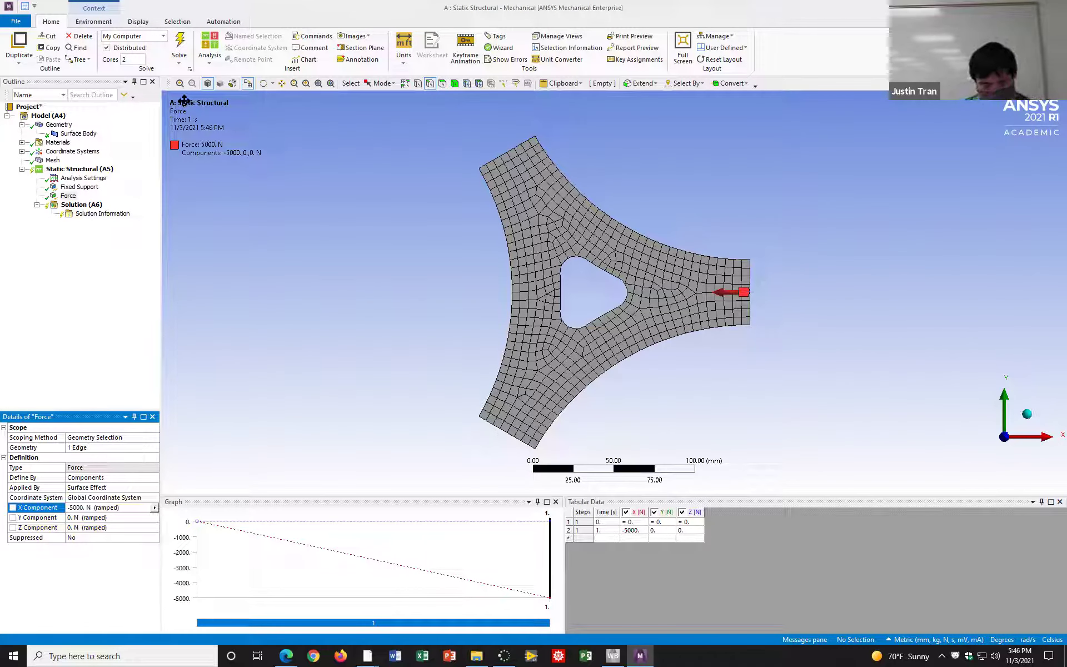
# Insert Total Deformation and Equivalent (von-Mises) Stress results under the solution
pyautogui.rightClick(99, 205)
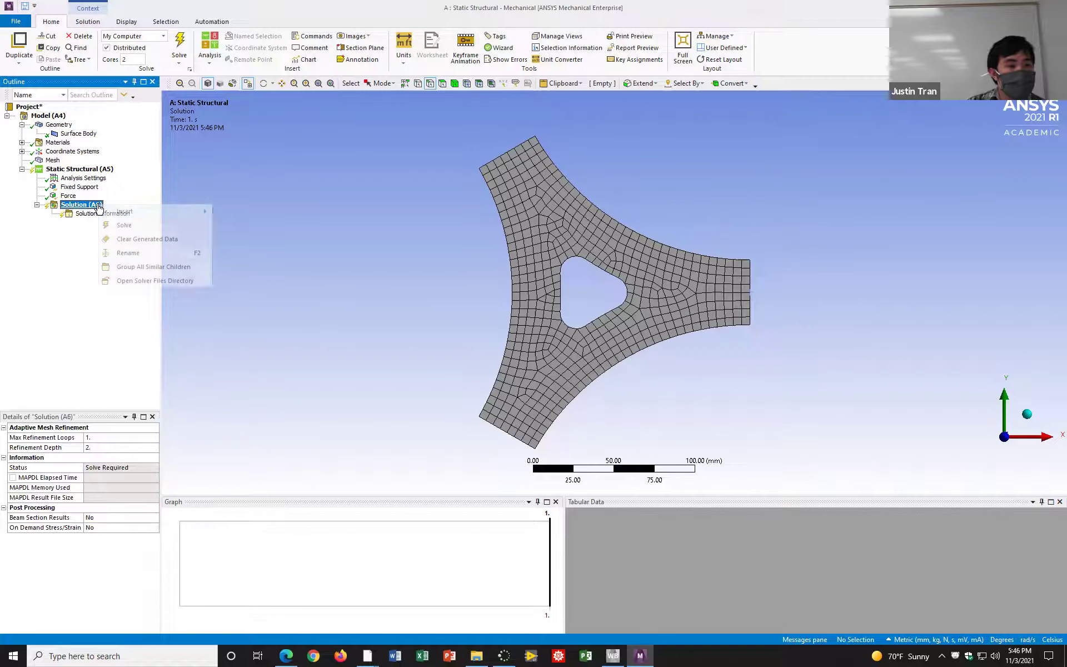
pyautogui.moveTo(138, 216)
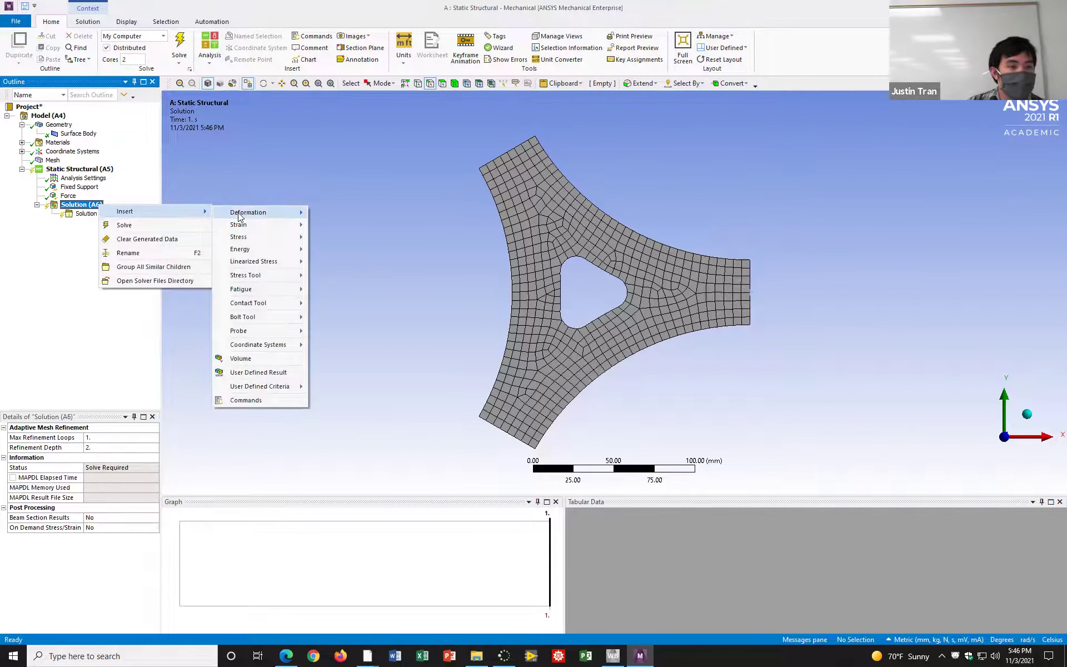
pyautogui.moveTo(242, 228)
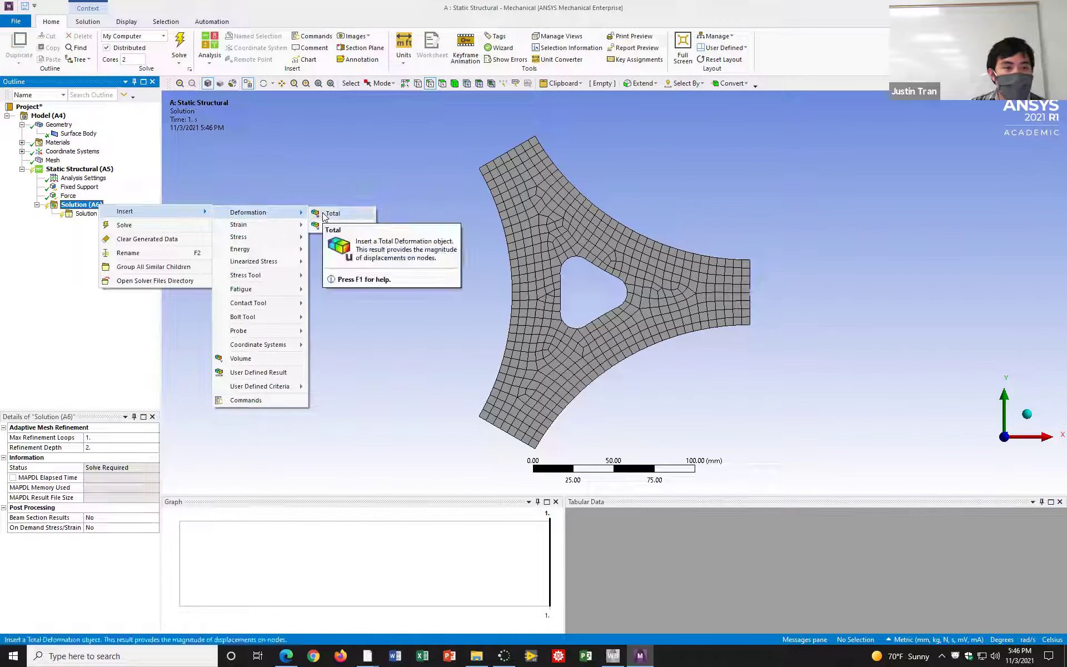
pyautogui.click(332, 214)
pyautogui.rightClick(72, 209)
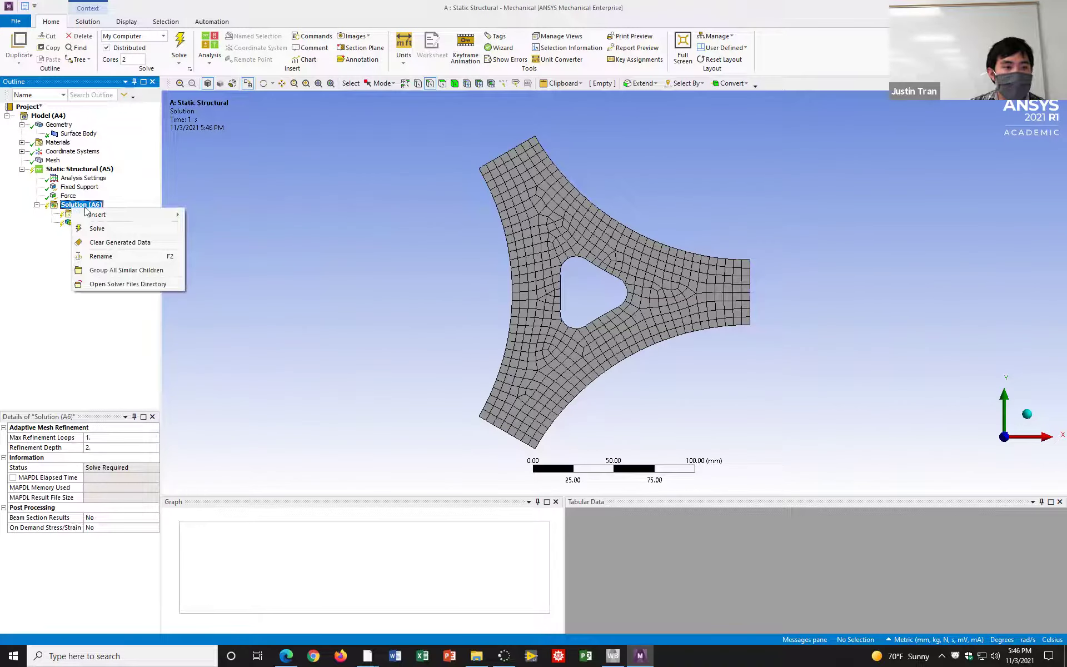
pyautogui.moveTo(122, 215)
pyautogui.moveTo(231, 240)
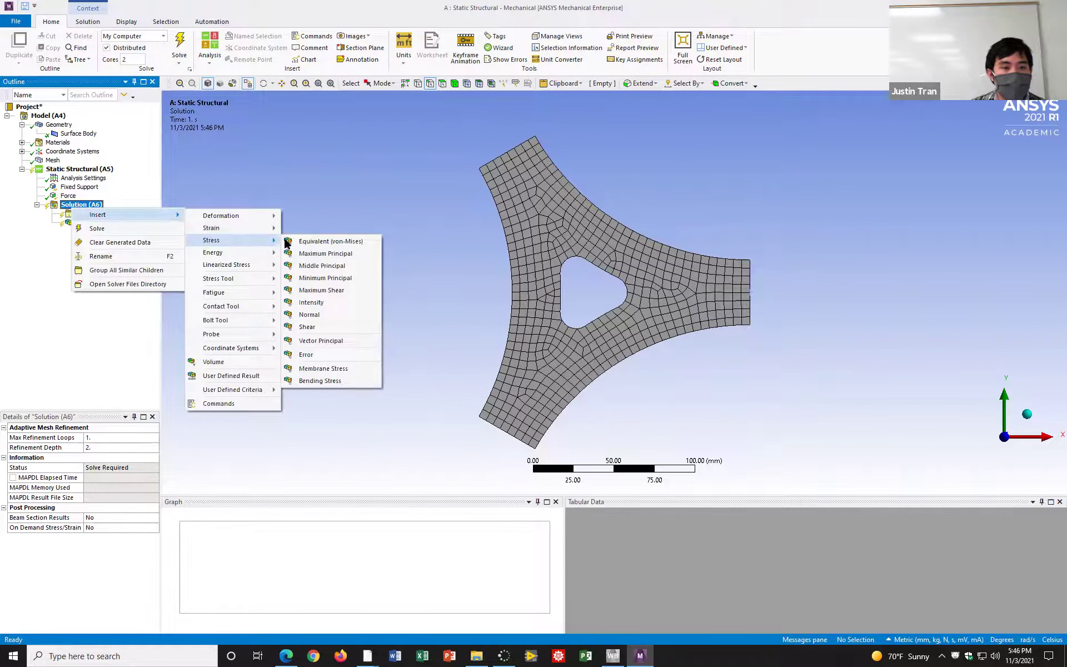
pyautogui.click(297, 240)
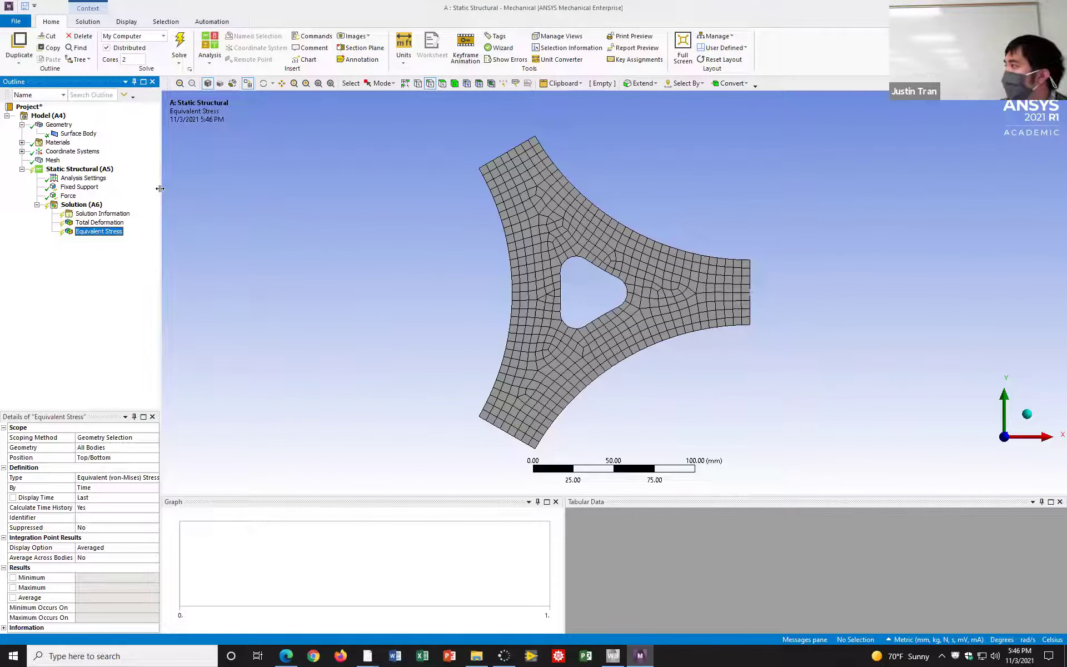
# Solve the static structural analysis, cancelling the firewall alert, and view the total deformation and equivalent stress plots
pyautogui.click(180, 48)
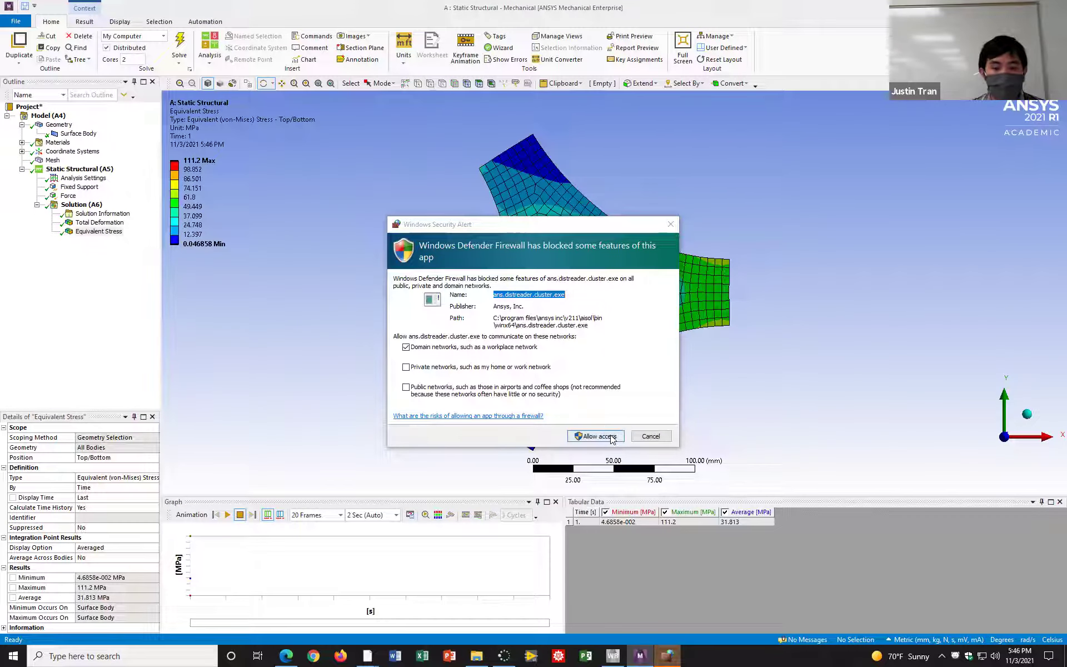
pyautogui.click(649, 436)
pyautogui.click(109, 224)
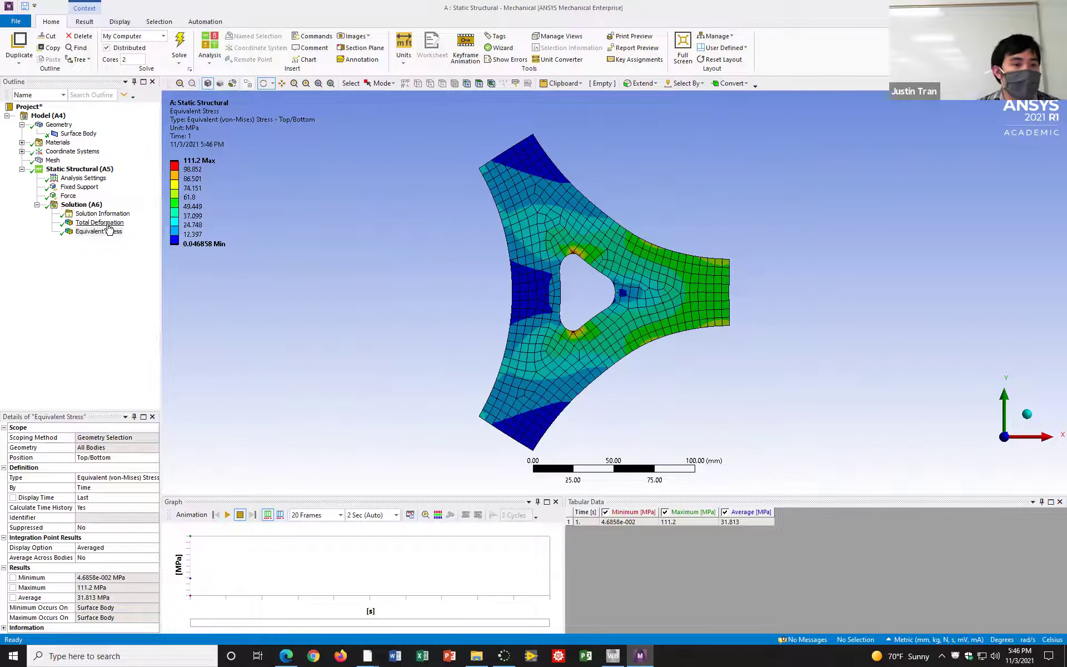
pyautogui.click(111, 231)
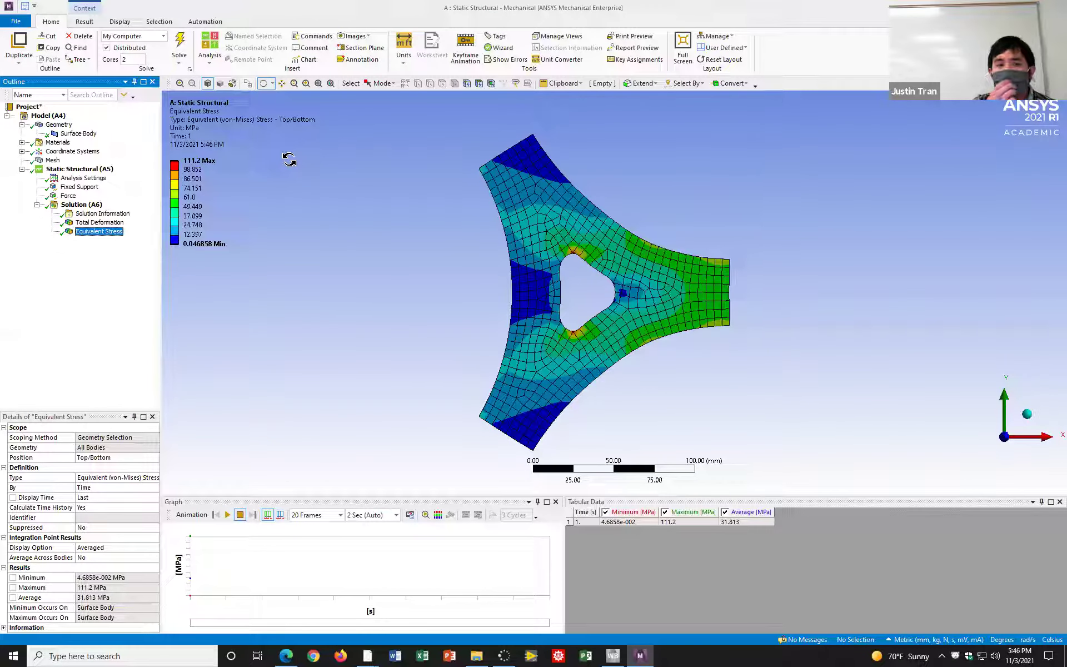
# Circle the Total Deformation results in red ink and flag the maximum deformation as an output parameter, collapsing the geometry branch
pyautogui.click(101, 223)
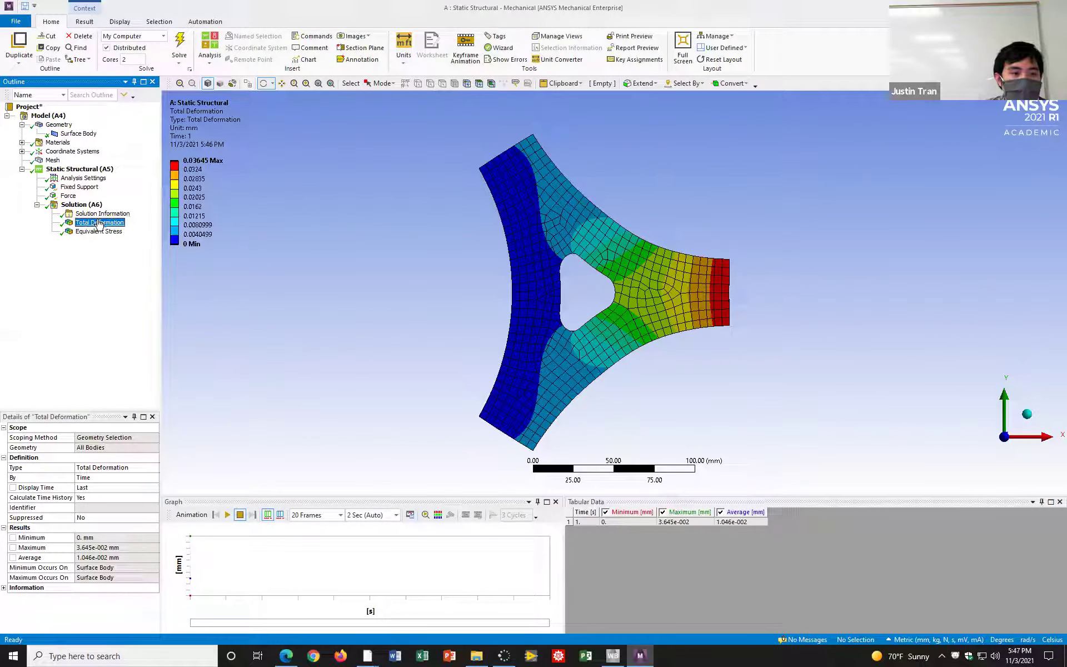
pyautogui.click(715, 49)
pyautogui.moveTo(8, 538)
pyautogui.mouseDown()
pyautogui.moveTo(14, 558)
pyautogui.moveTo(53, 578)
pyautogui.moveTo(137, 571)
pyautogui.moveTo(123, 525)
pyautogui.moveTo(8, 522)
pyautogui.moveTo(7, 533)
pyautogui.mouseUp()
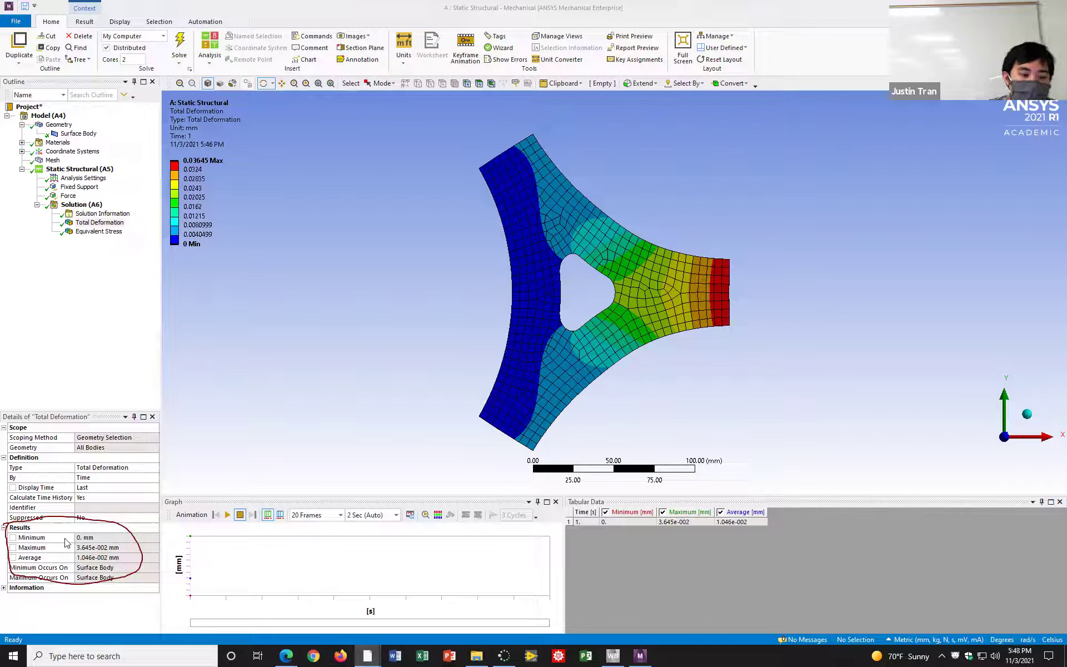
pyautogui.click(13, 548)
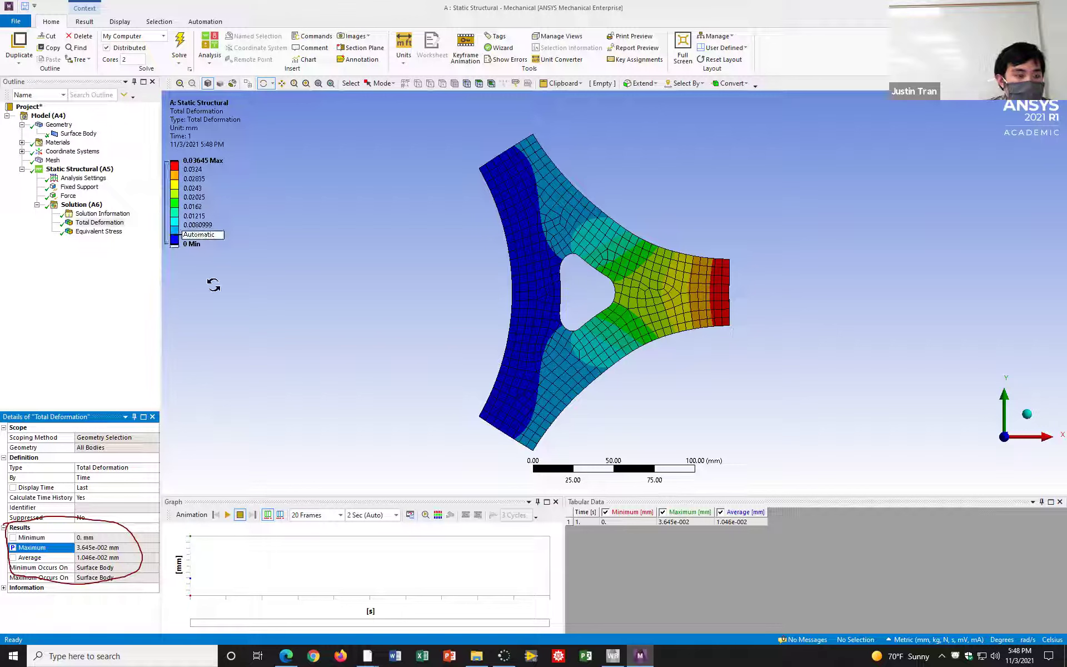
pyautogui.click(22, 124)
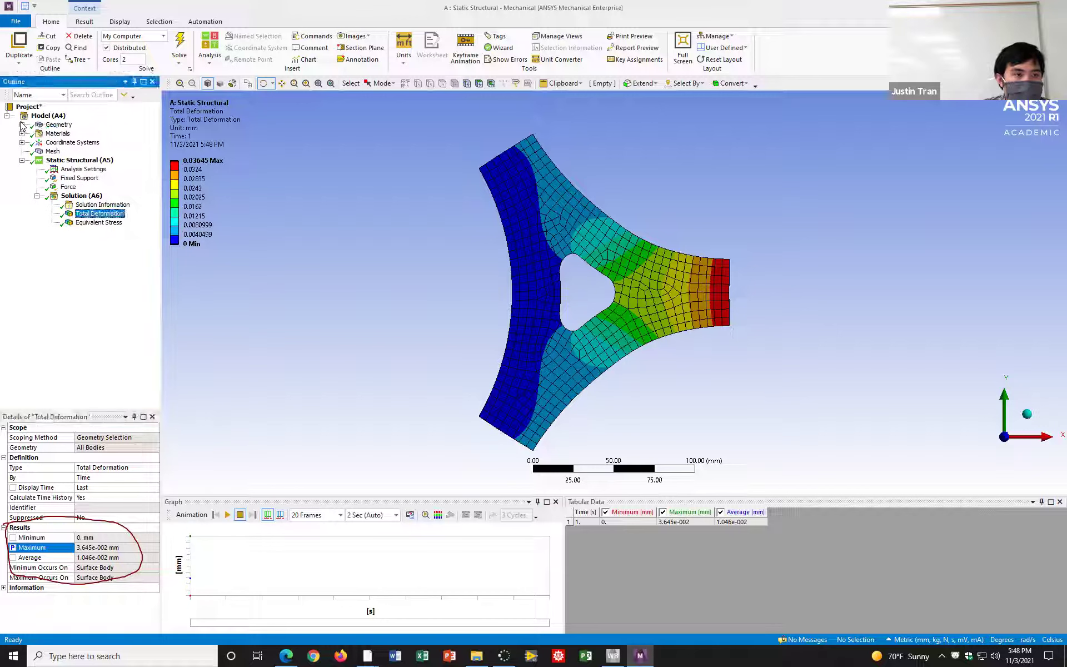
pyautogui.click(105, 224)
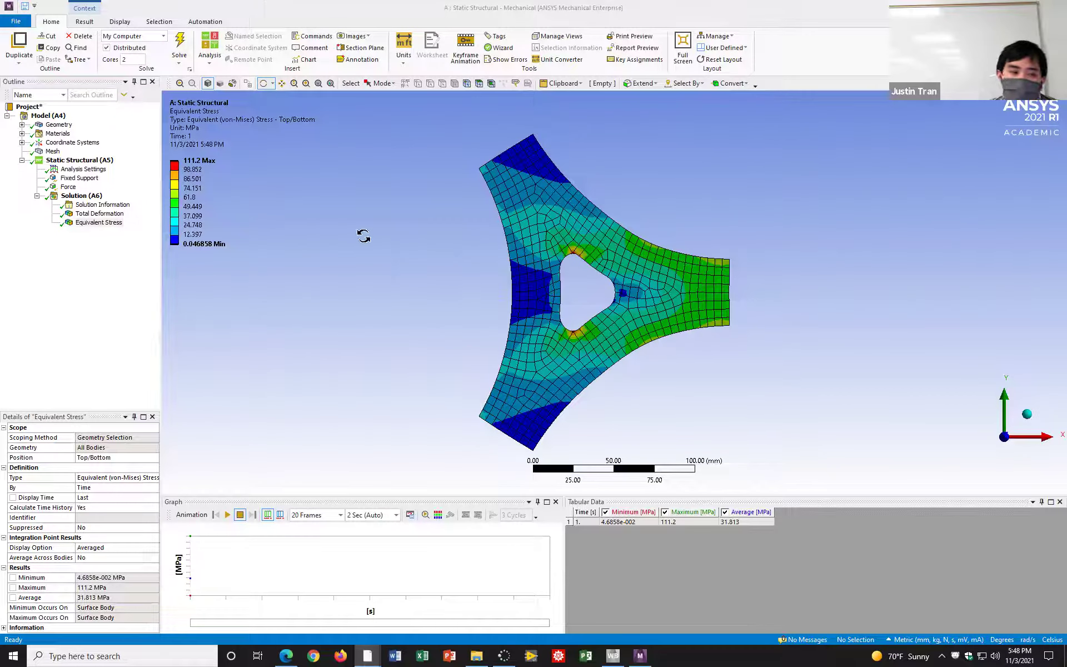
# Flag the geometry's mass as an output parameter, circling the Geometry entry and its Properties heading in red ink
pyautogui.click(58, 124)
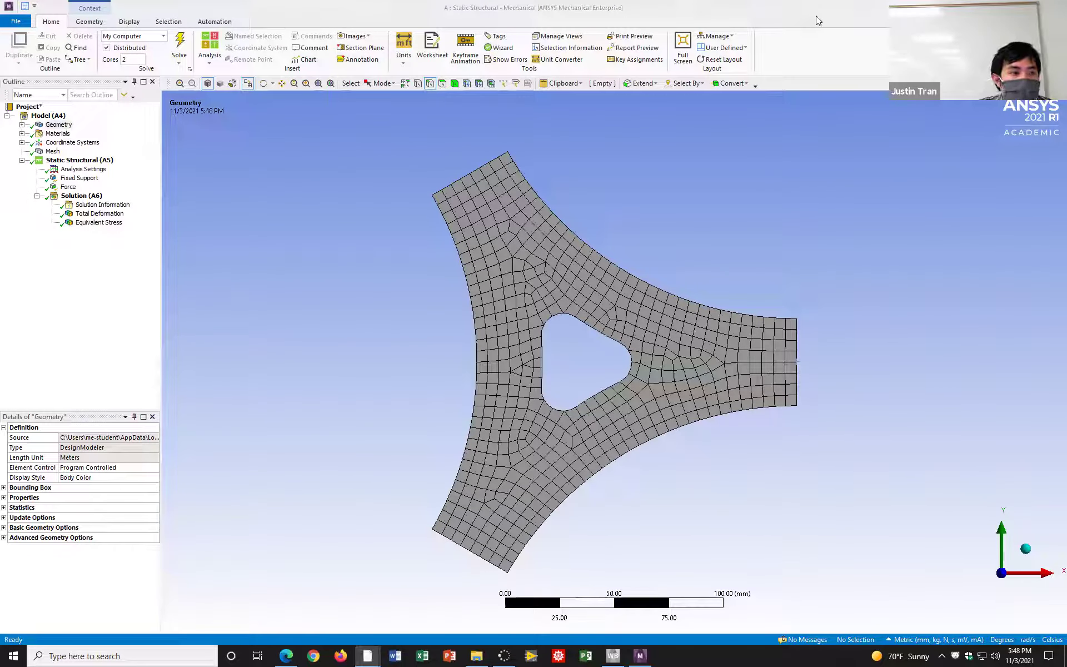
pyautogui.moveTo(45, 118)
pyautogui.mouseDown()
pyautogui.moveTo(34, 127)
pyautogui.moveTo(73, 122)
pyautogui.moveTo(32, 124)
pyautogui.mouseUp()
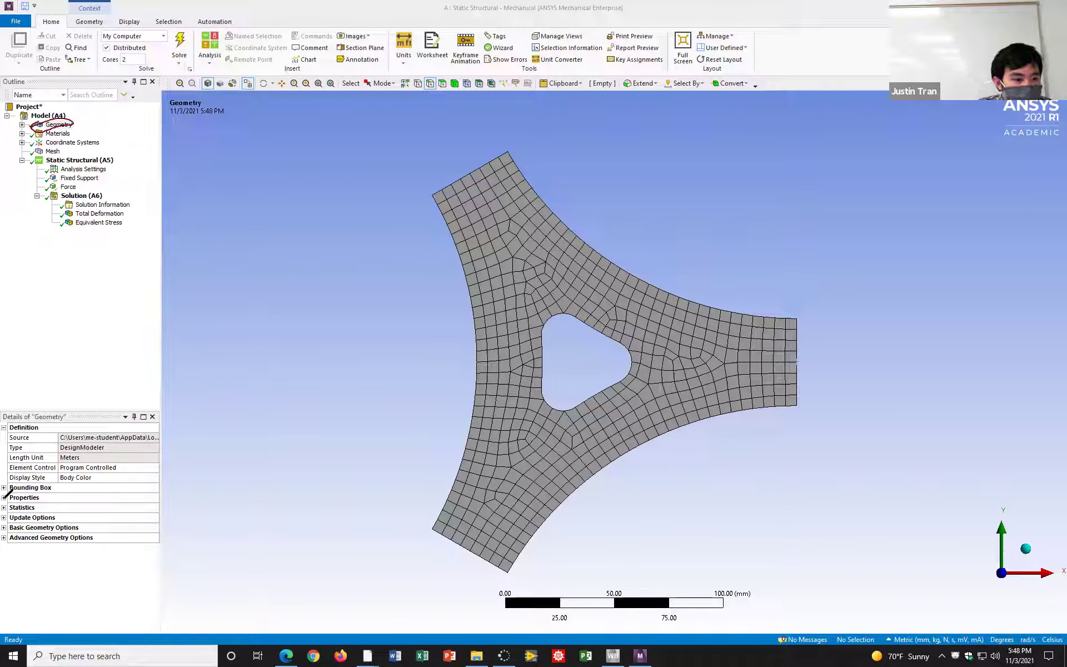
pyautogui.moveTo(37, 499)
pyautogui.mouseDown()
pyautogui.moveTo(44, 495)
pyautogui.moveTo(7, 494)
pyautogui.mouseUp()
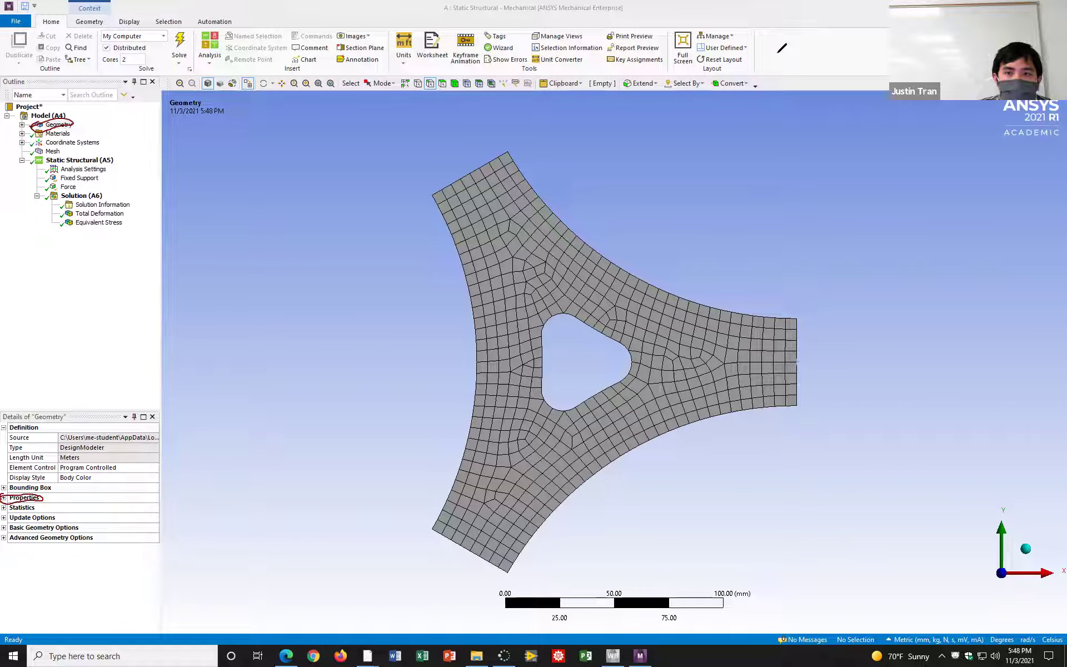
pyautogui.click(4, 498)
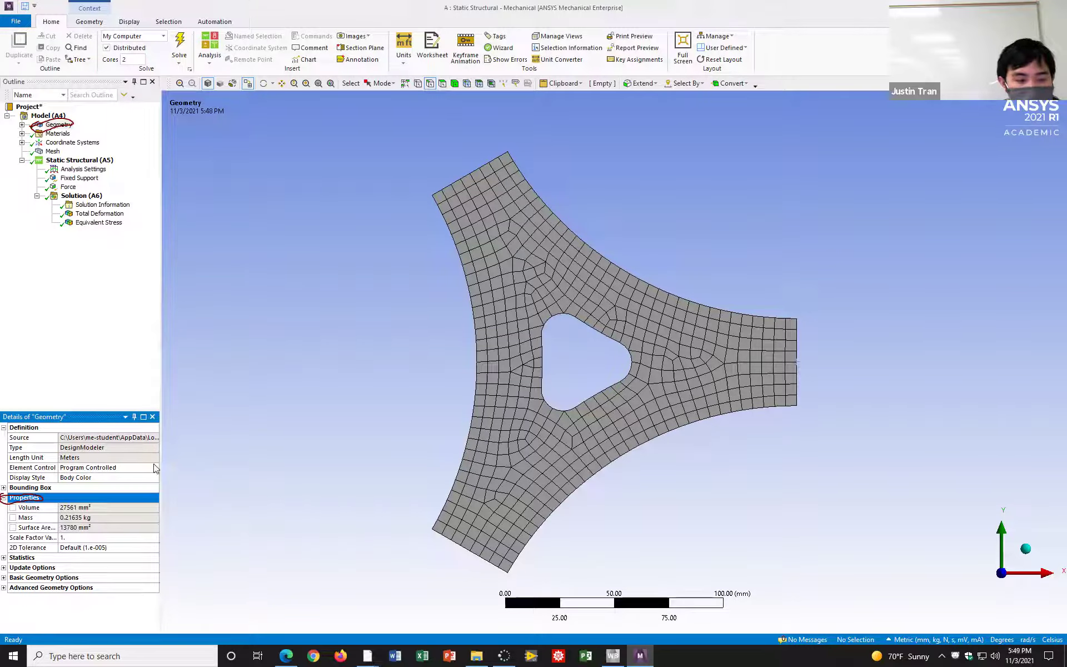
pyautogui.click(12, 517)
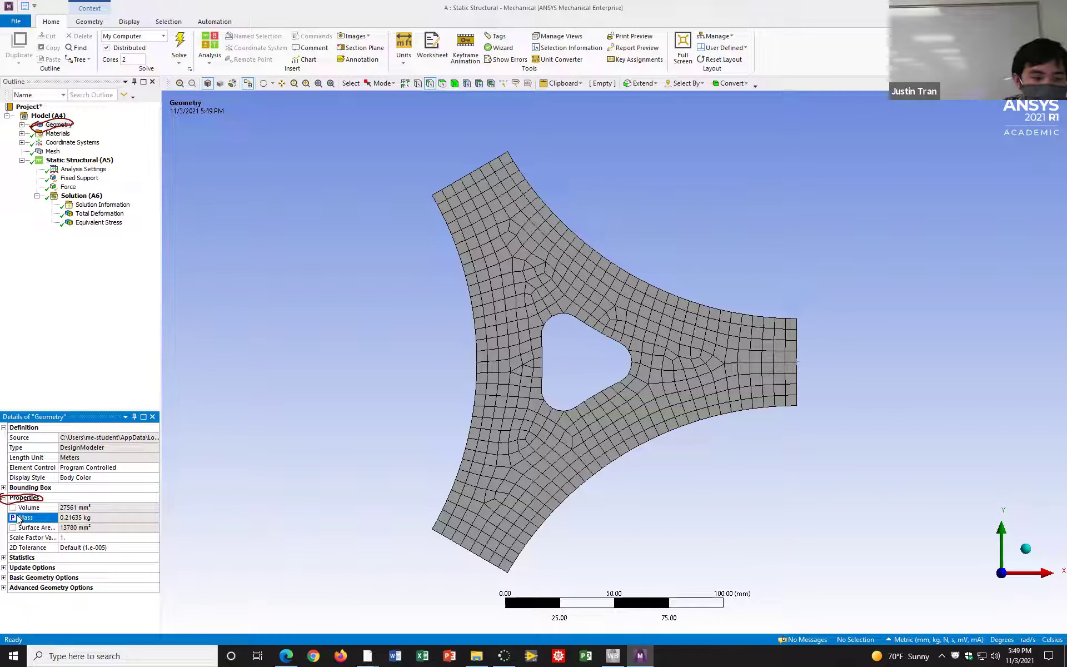
# Inspect the geometry statistics, mesh quality settings, and the details of the force, fixed support and total deformation for parameter options
pyautogui.click(4, 557)
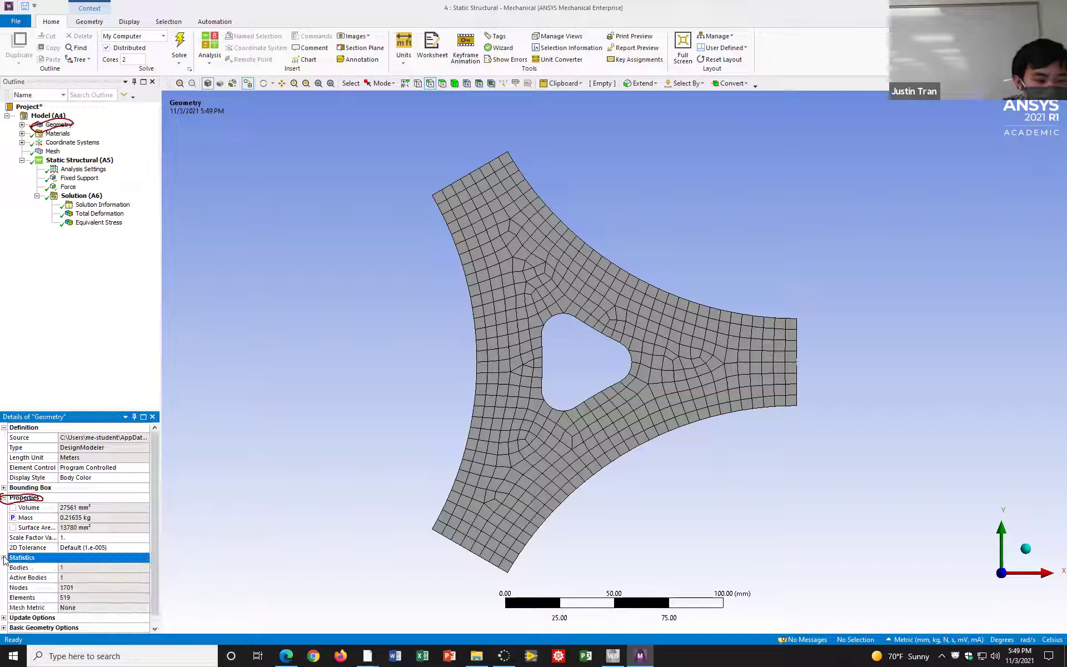
pyautogui.click(43, 151)
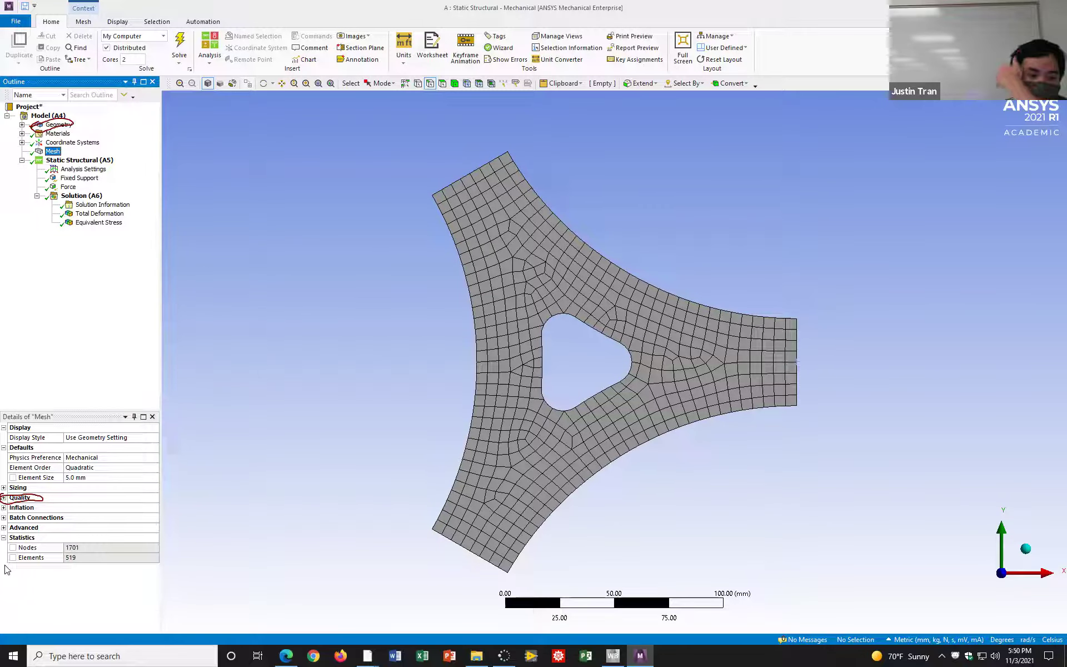
pyautogui.click(5, 498)
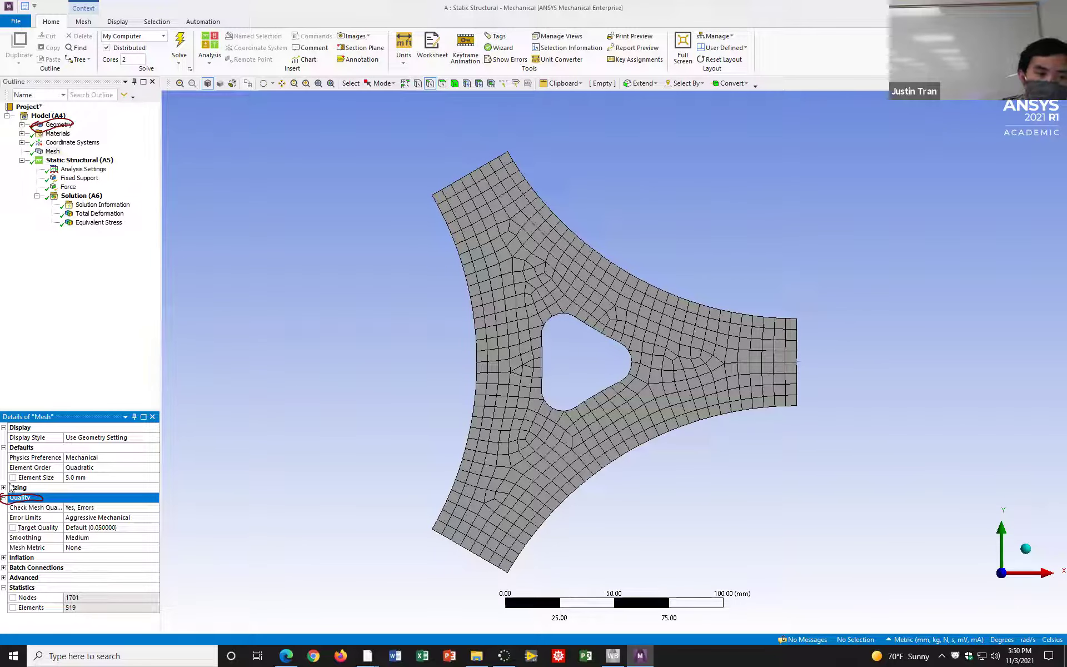
pyautogui.click(68, 187)
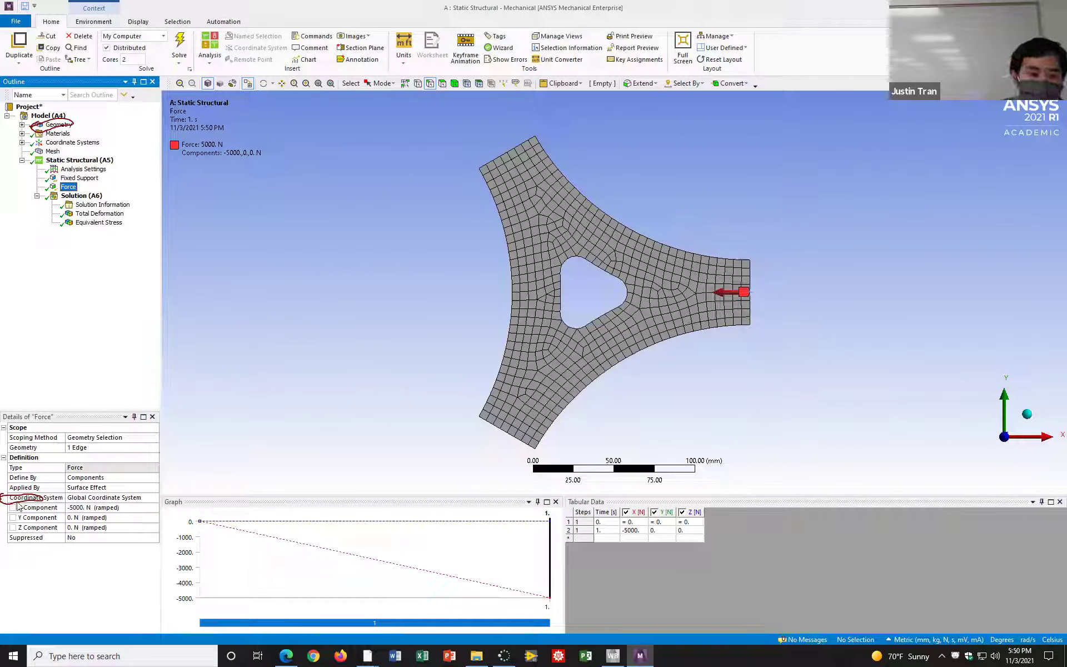
pyautogui.click(73, 179)
pyautogui.click(98, 213)
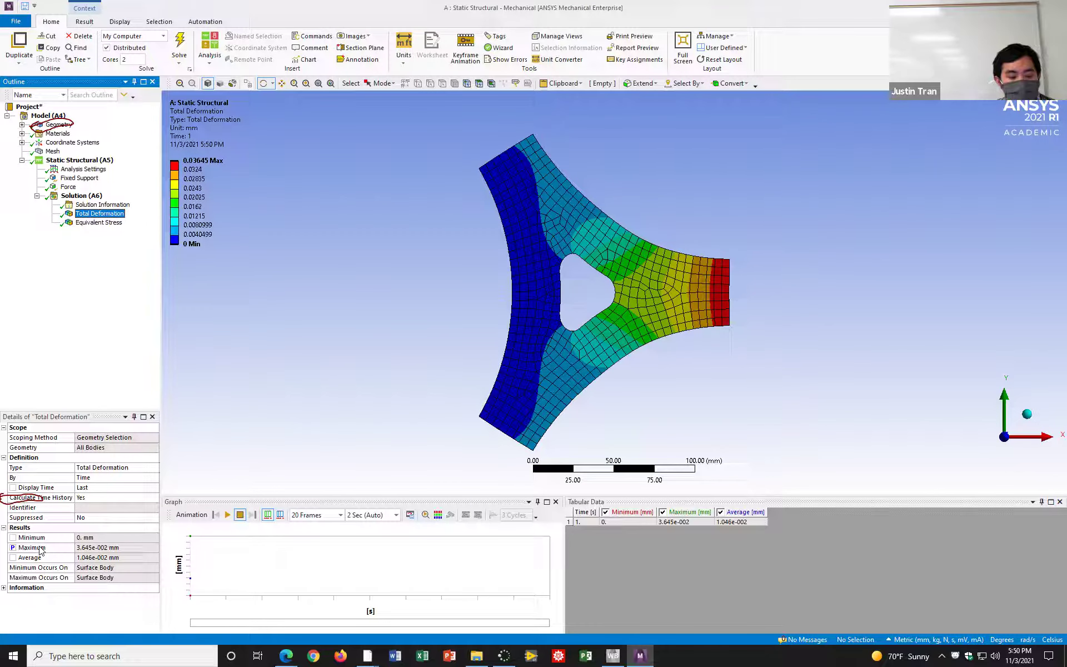
# Return to the geometry's details and clear the red ink annotations
pyautogui.click(59, 126)
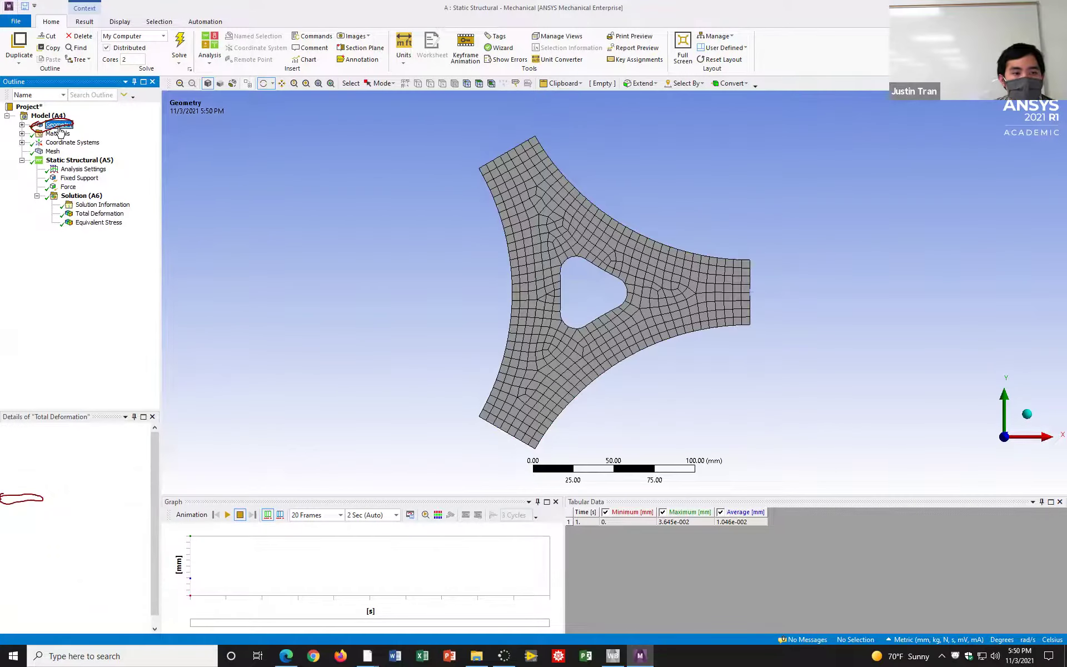
pyautogui.click(724, 60)
pyautogui.click(714, 81)
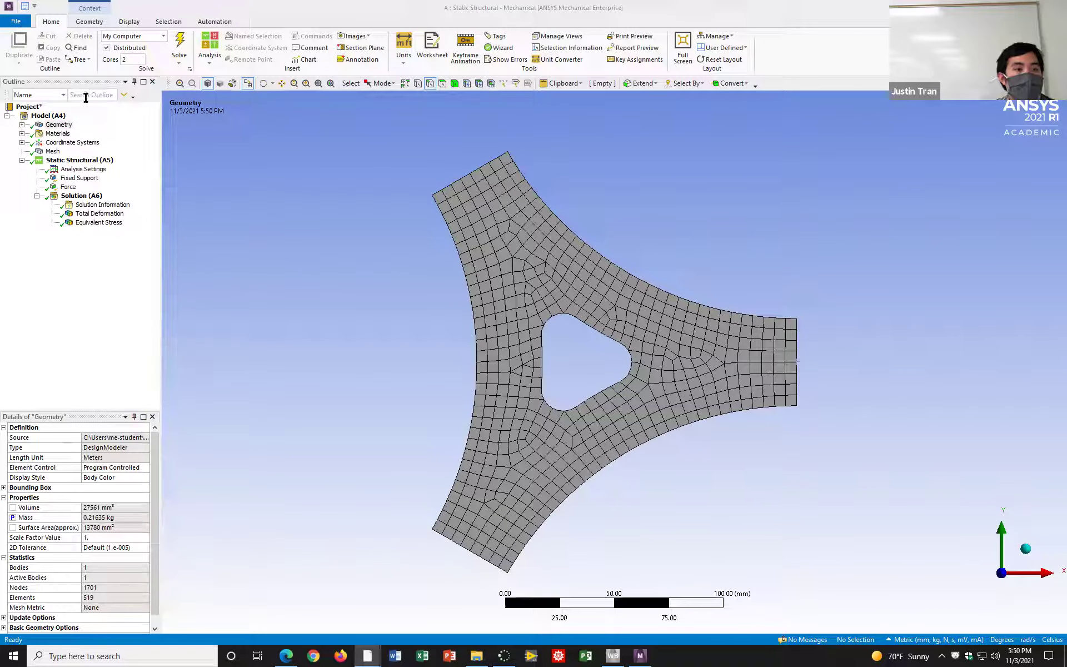
# Review the flagged mass in the geometry's properties and the flagged maximum in the total deformation results, collapsing the geometry statistics
pyautogui.click(57, 125)
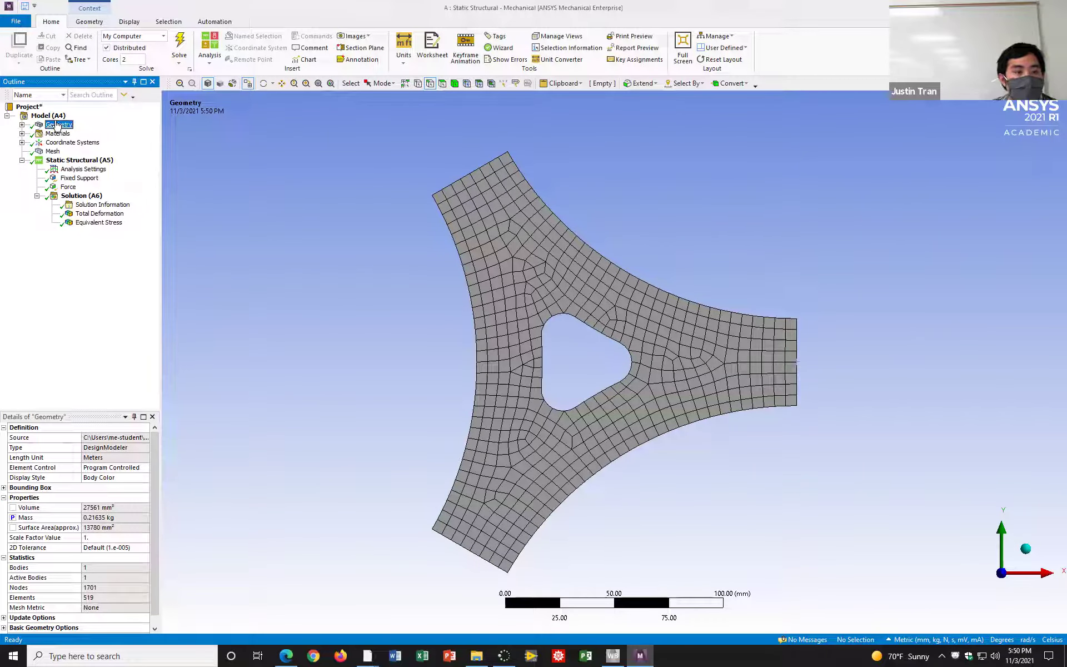
pyautogui.click(5, 497)
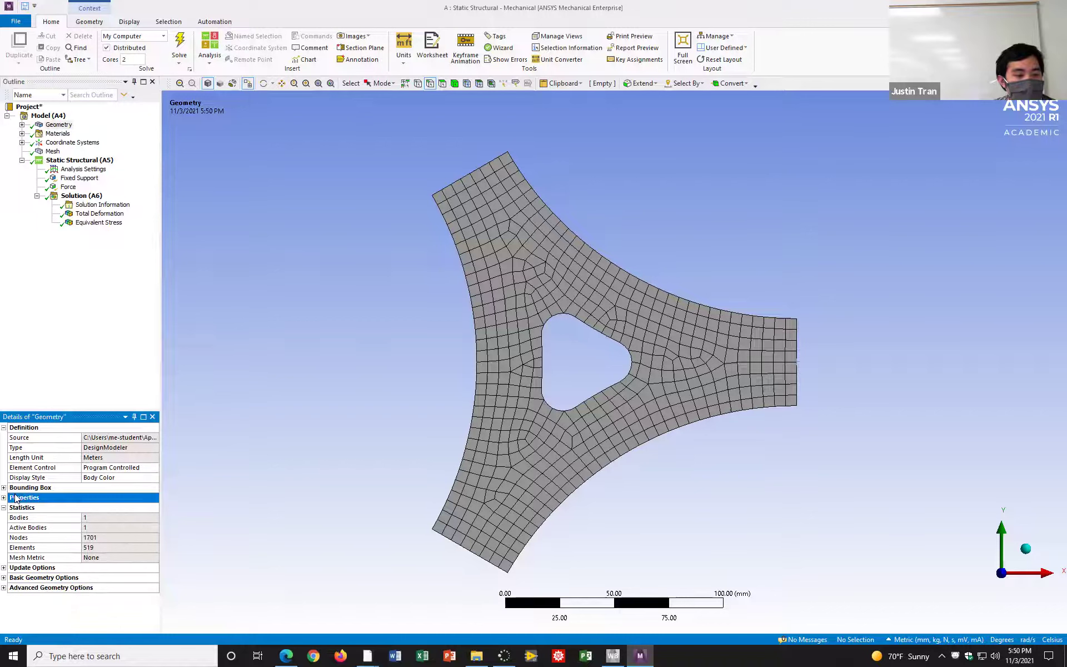
pyautogui.click(4, 507)
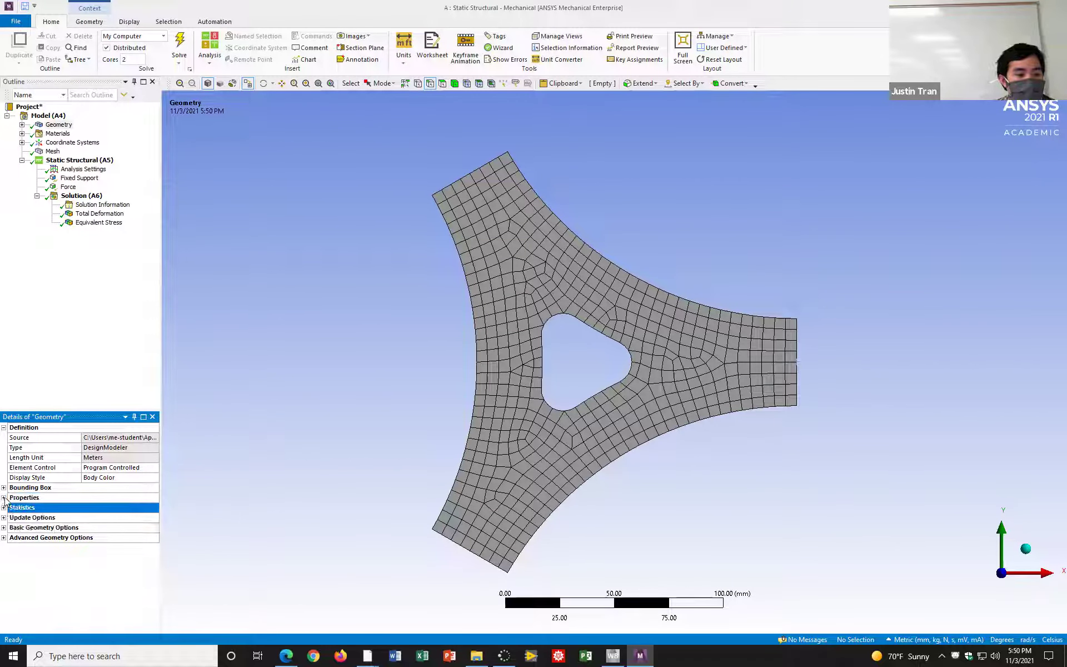
pyautogui.click(4, 497)
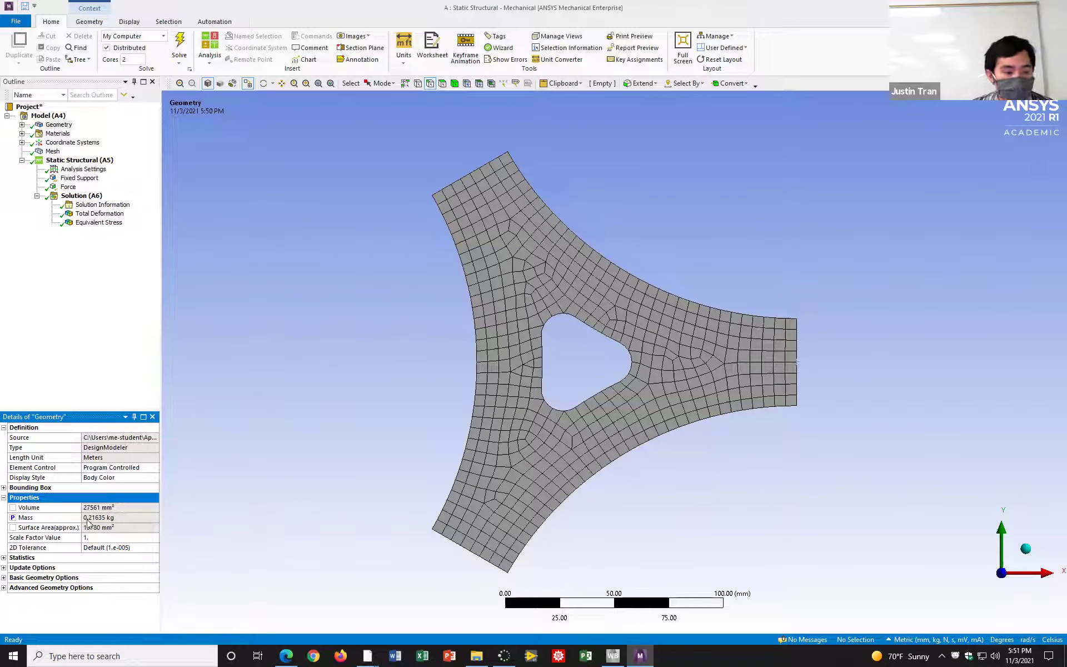
pyautogui.click(96, 215)
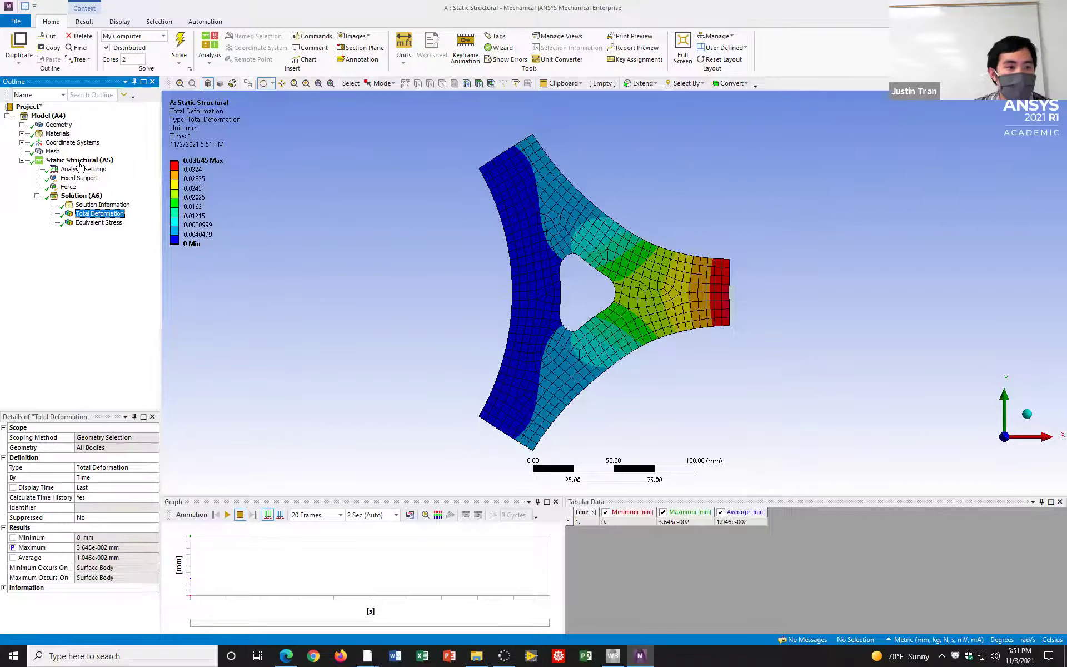
pyautogui.click(58, 125)
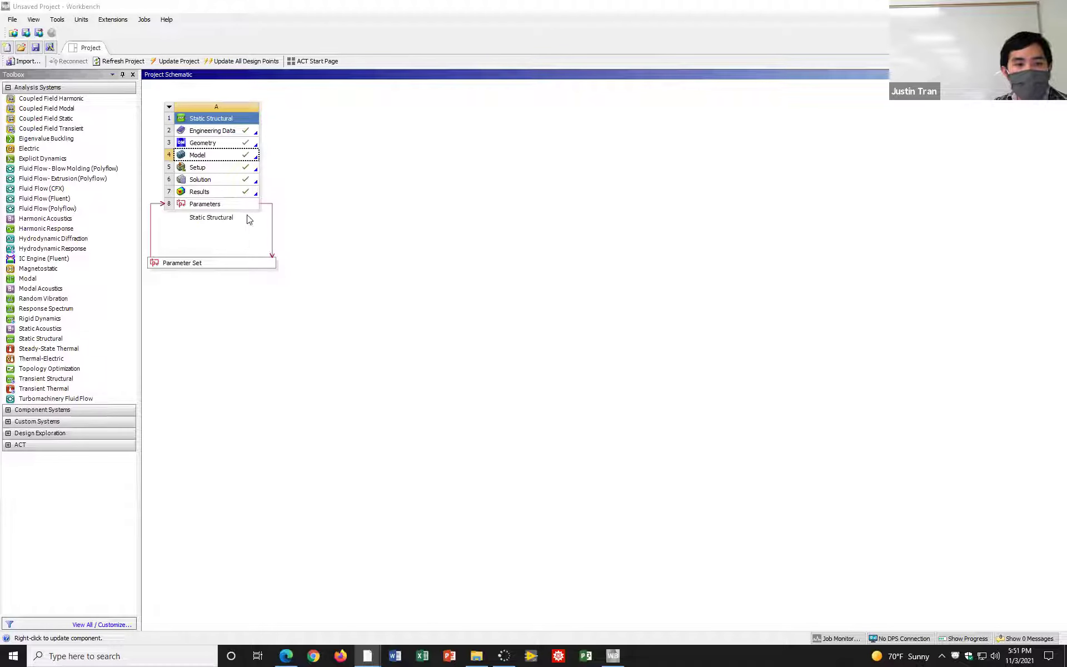
# Review the input and output parameters in the project's Parameter Set, close it and circle the toolbox in red ink
pyautogui.doubleClick(231, 263)
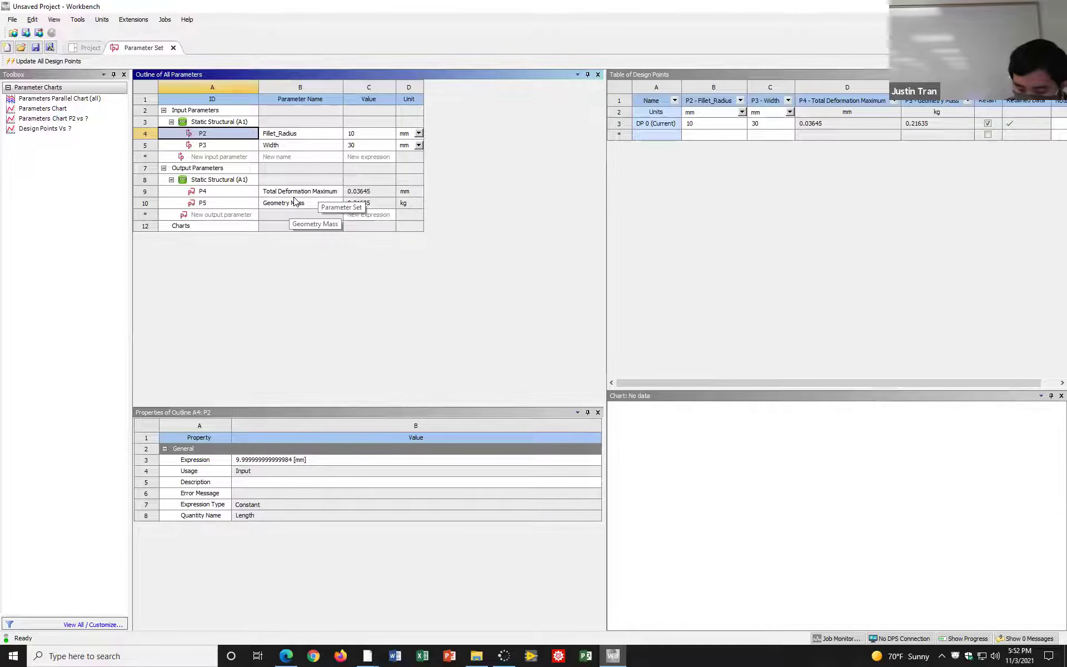
pyautogui.click(173, 48)
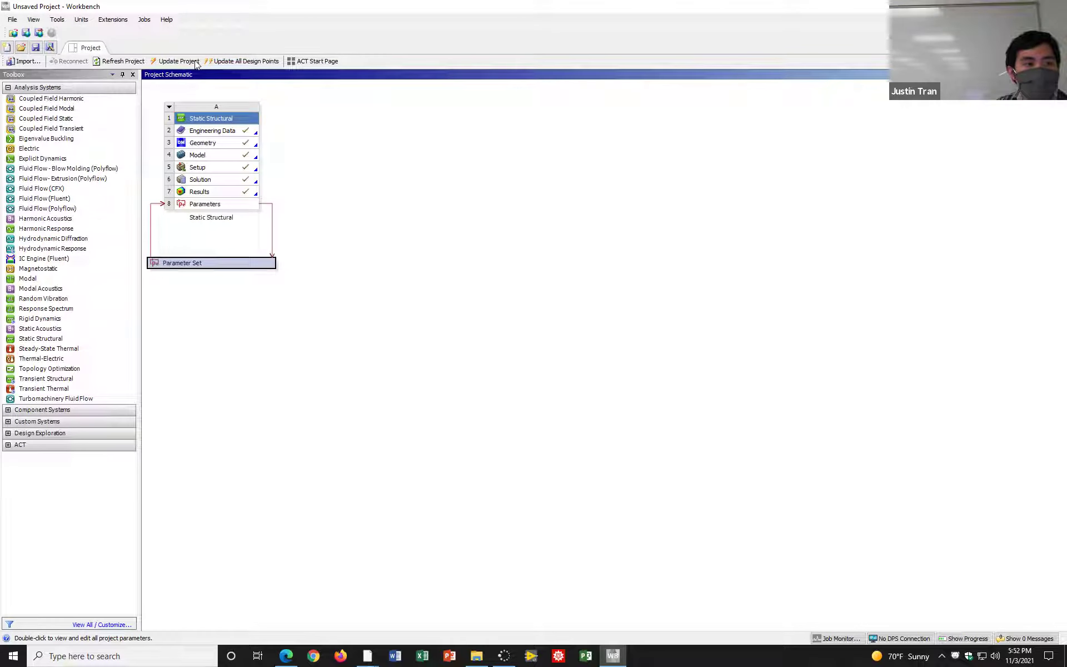
pyautogui.moveTo(7, 95)
pyautogui.mouseDown()
pyautogui.moveTo(5, 411)
pyautogui.moveTo(83, 451)
pyautogui.moveTo(151, 344)
pyautogui.moveTo(137, 268)
pyautogui.mouseUp()
pyautogui.moveTo(127, 169)
pyautogui.mouseDown()
pyautogui.moveTo(114, 61)
pyautogui.moveTo(3, 75)
pyautogui.mouseUp()
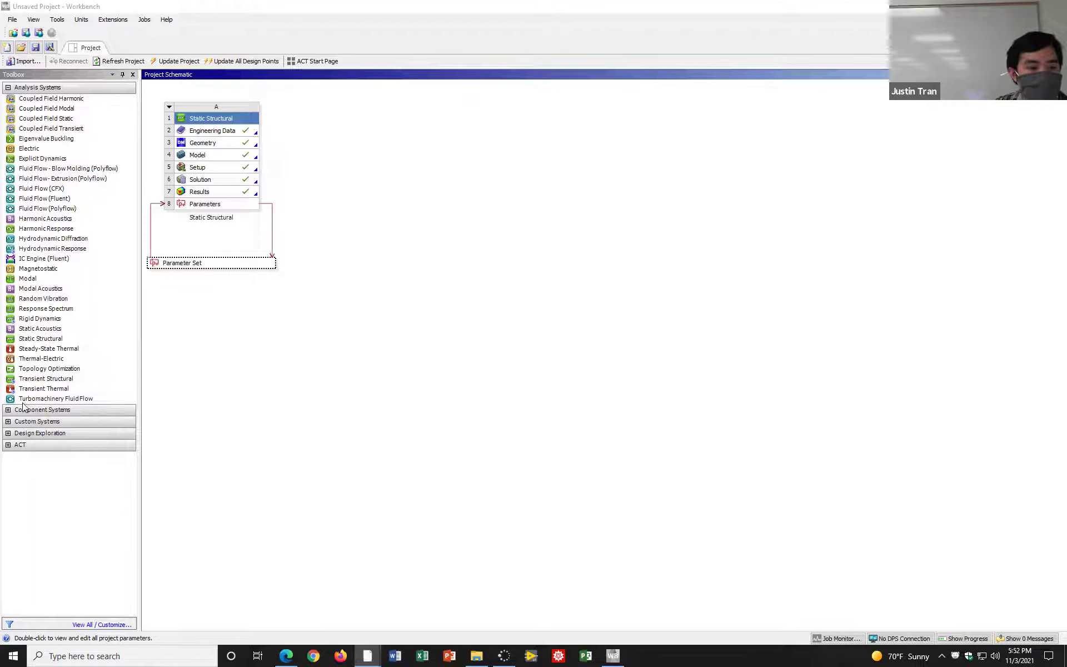
# Add a Direct Optimization system from the Design Exploration group to the project, collapsing the Analysis Systems group
pyautogui.click(7, 434)
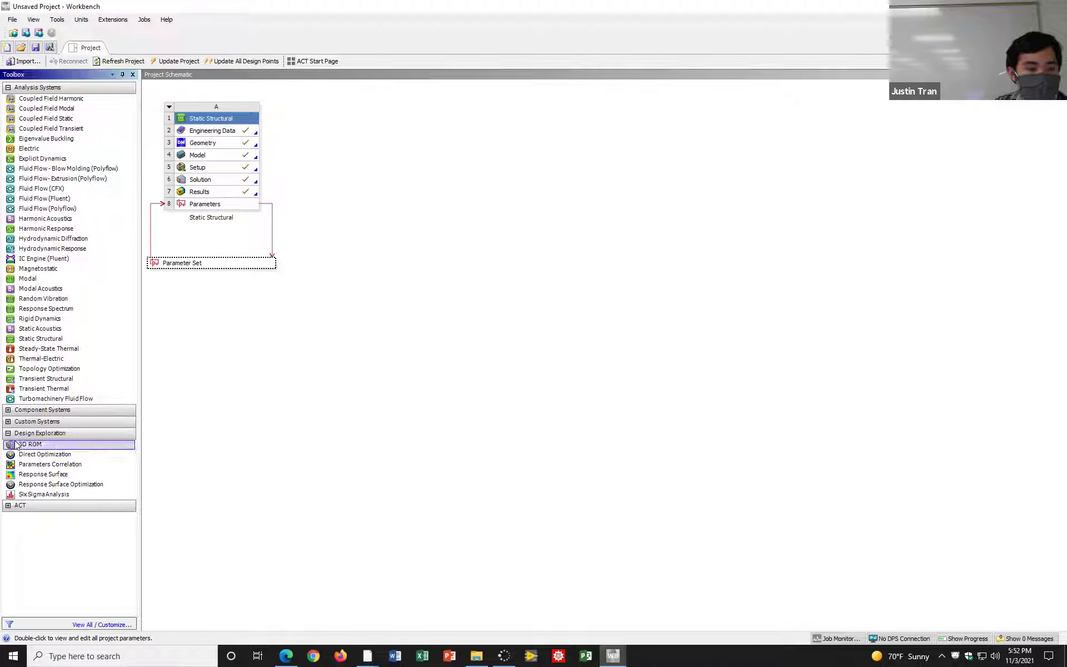
pyautogui.click(8, 88)
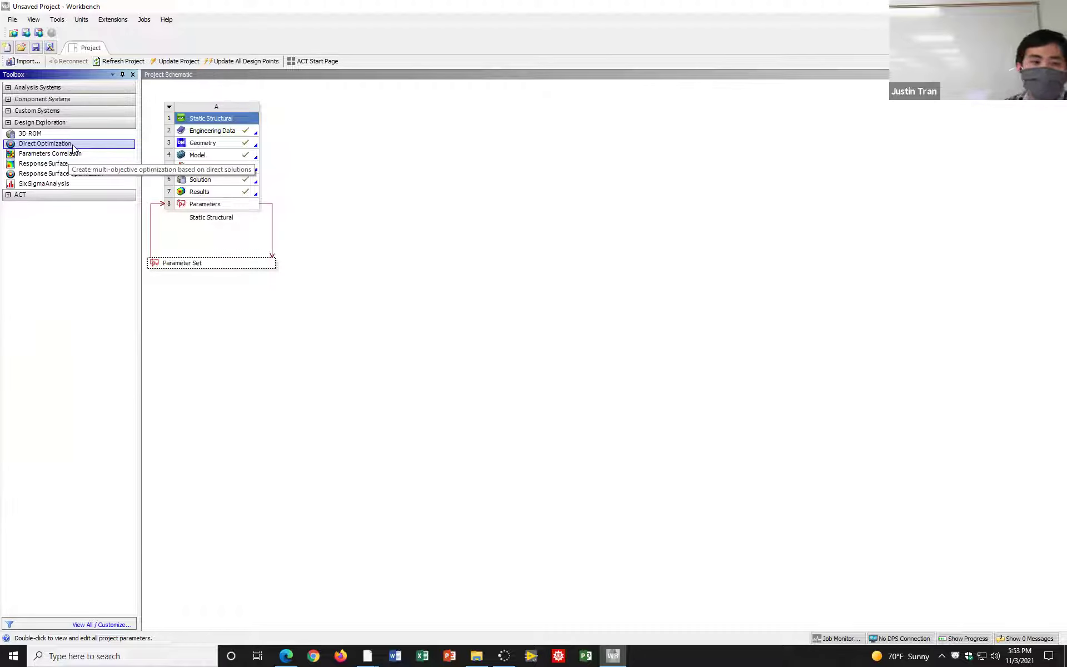
pyautogui.doubleClick(73, 144)
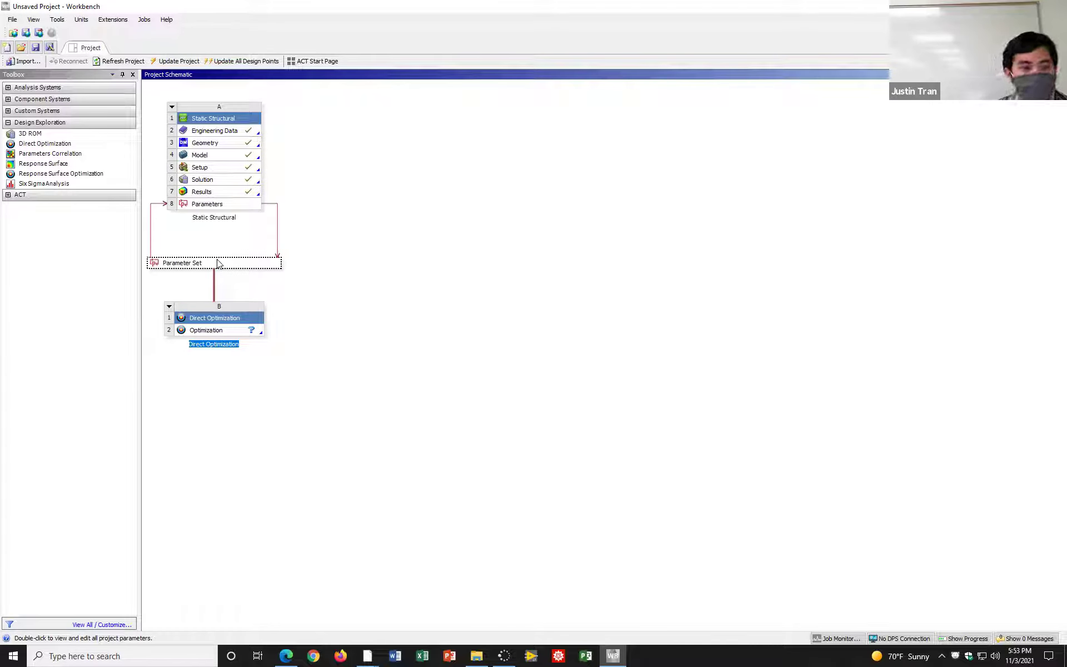
# Open the Direct Optimization system's Optimization component and examine its objectives table and optimization method properties
pyautogui.click(230, 331)
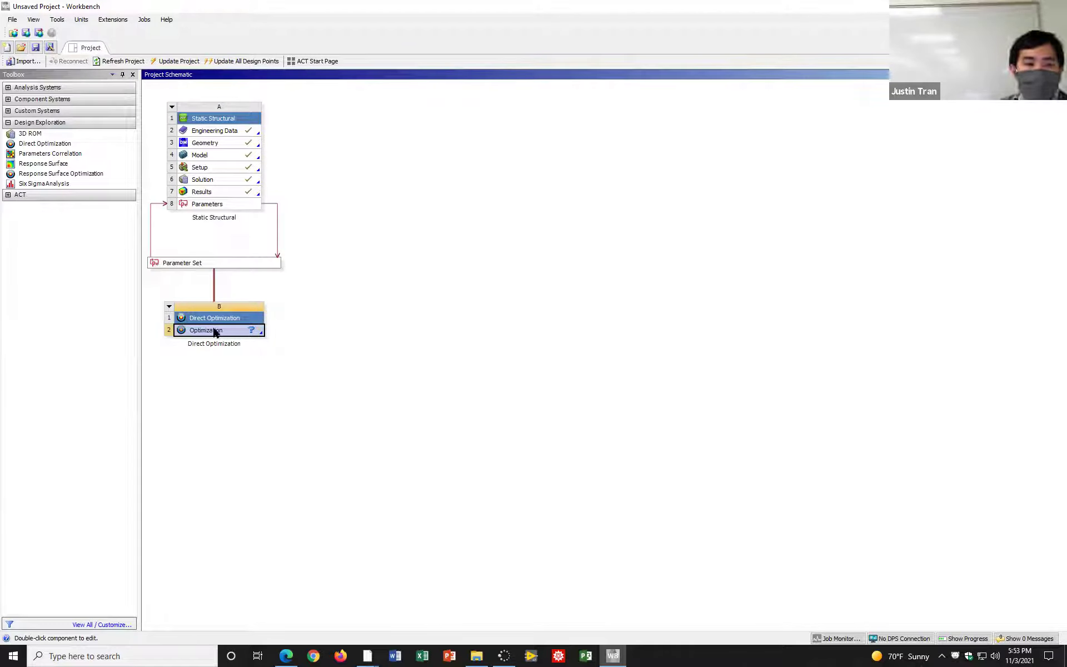
pyautogui.doubleClick(220, 332)
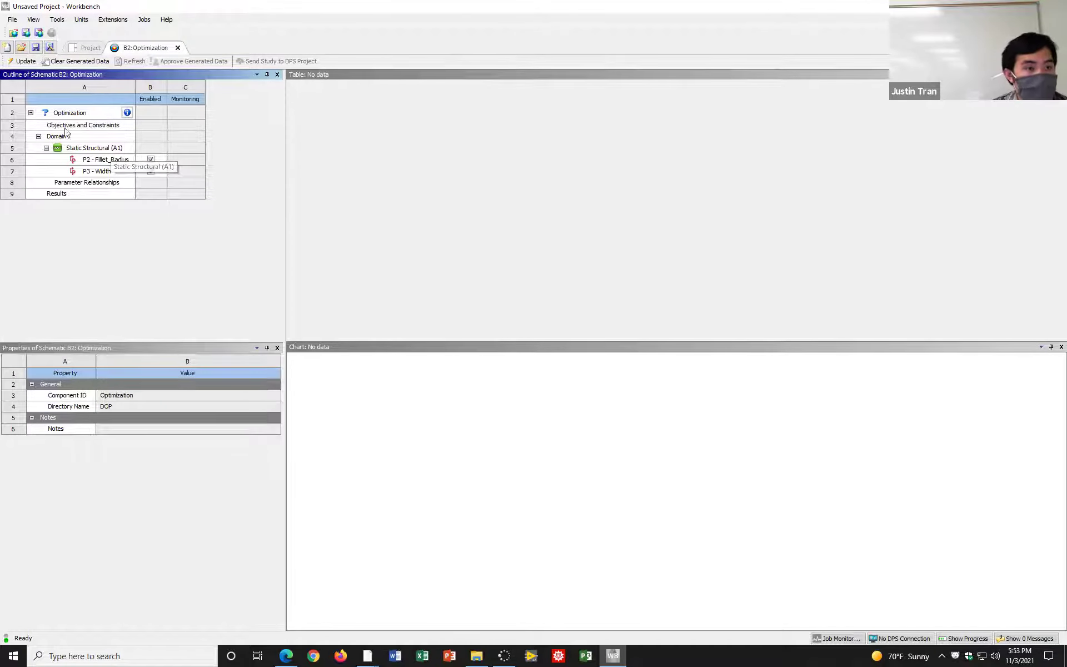
pyautogui.click(104, 112)
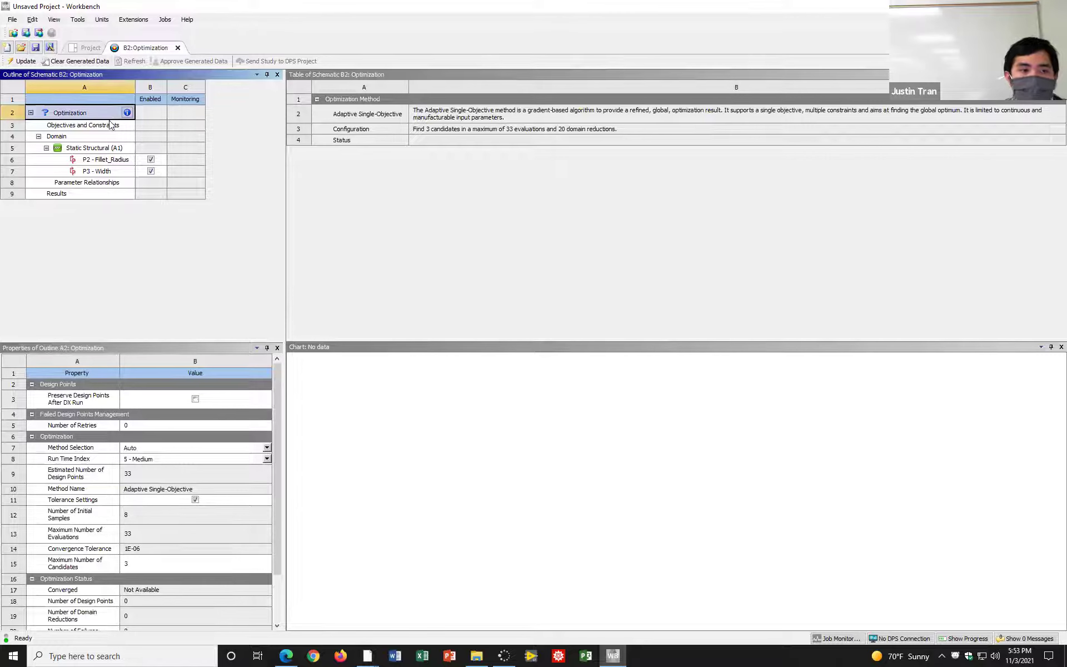
pyautogui.click(107, 125)
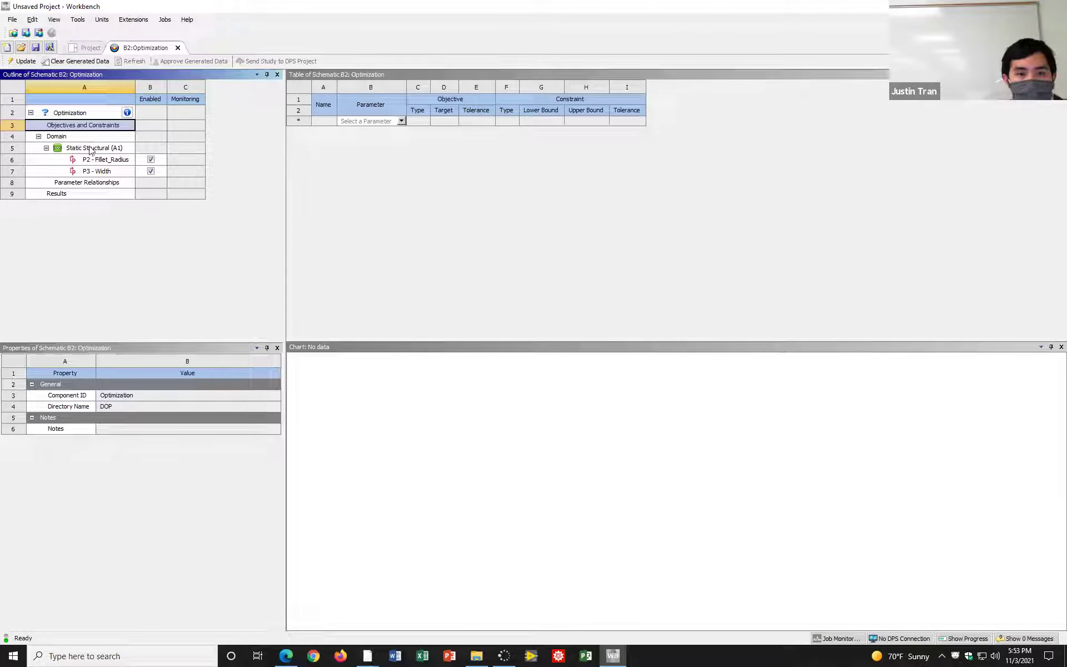
pyautogui.click(86, 116)
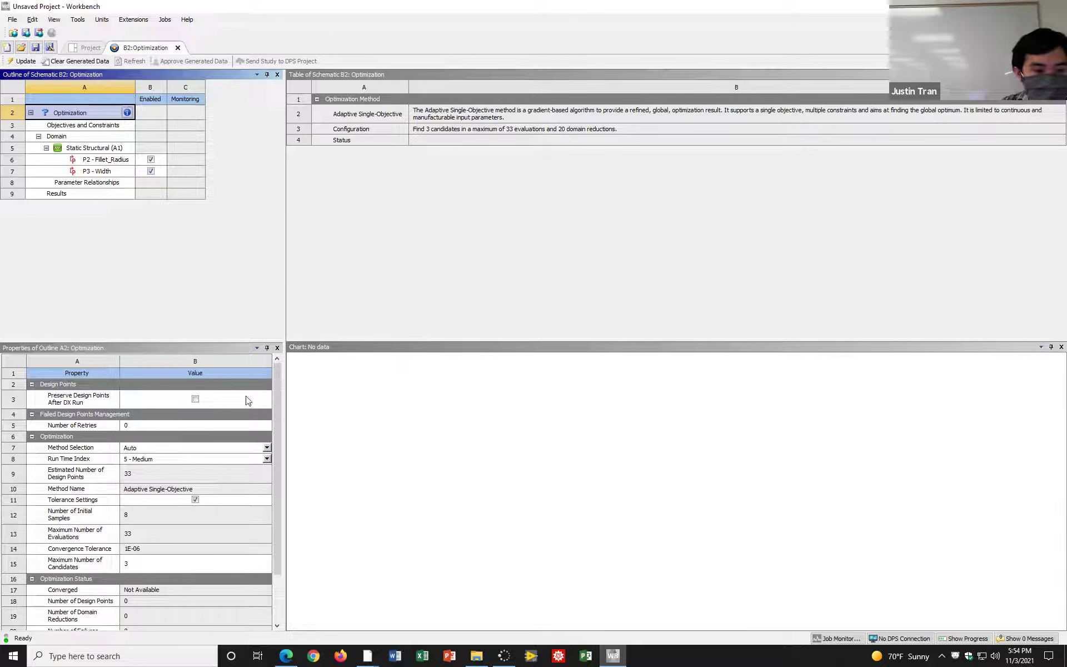
pyautogui.scroll(-3, 149, 468)
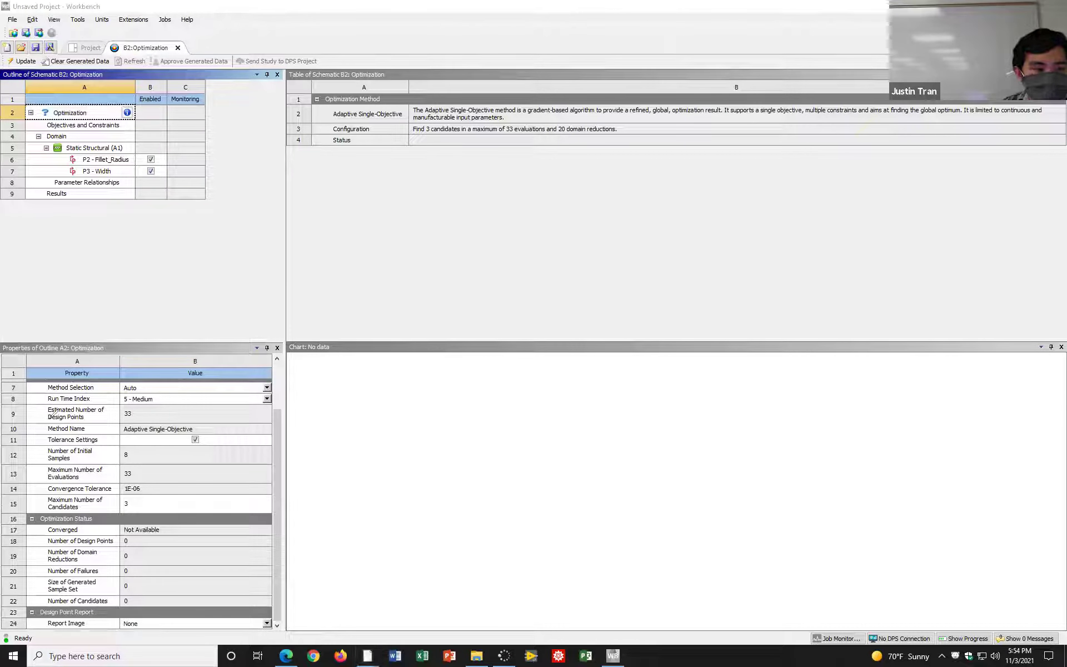
# Circle the estimated number of design points in red ink, write "33 sims" beside it, and clear the annotations
pyautogui.moveTo(13, 403)
pyautogui.mouseDown()
pyautogui.moveTo(6, 412)
pyautogui.moveTo(23, 430)
pyautogui.moveTo(274, 402)
pyautogui.moveTo(83, 387)
pyautogui.moveTo(8, 402)
pyautogui.mouseUp()
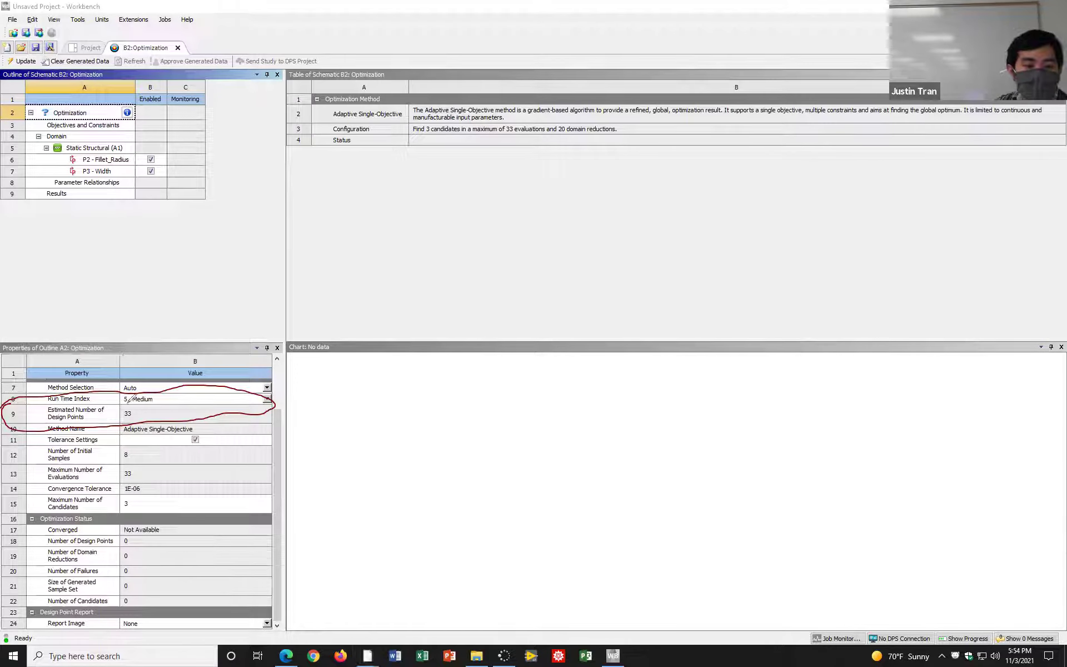
pyautogui.moveTo(127, 407)
pyautogui.mouseDown()
pyautogui.moveTo(133, 423)
pyautogui.moveTo(127, 404)
pyautogui.moveTo(144, 413)
pyautogui.moveTo(131, 399)
pyautogui.moveTo(142, 414)
pyautogui.moveTo(125, 401)
pyautogui.moveTo(147, 414)
pyautogui.moveTo(321, 414)
pyautogui.moveTo(316, 430)
pyautogui.mouseUp()
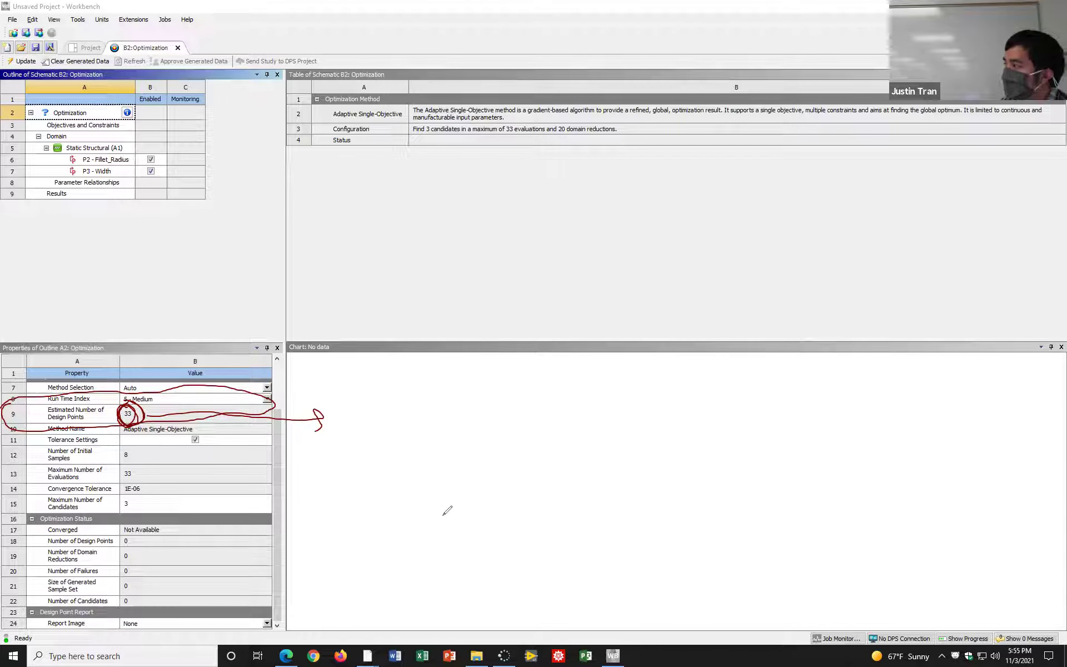
pyautogui.moveTo(359, 411)
pyautogui.mouseDown()
pyautogui.moveTo(377, 426)
pyautogui.moveTo(362, 451)
pyautogui.mouseUp()
pyautogui.moveTo(392, 413)
pyautogui.mouseDown()
pyautogui.moveTo(420, 437)
pyautogui.moveTo(400, 458)
pyautogui.mouseUp()
pyautogui.moveTo(502, 414)
pyautogui.mouseDown()
pyautogui.moveTo(486, 436)
pyautogui.moveTo(554, 443)
pyautogui.mouseUp()
pyautogui.click(510, 397)
pyautogui.moveTo(579, 415)
pyautogui.mouseDown()
pyautogui.moveTo(561, 418)
pyautogui.moveTo(553, 443)
pyautogui.mouseUp()
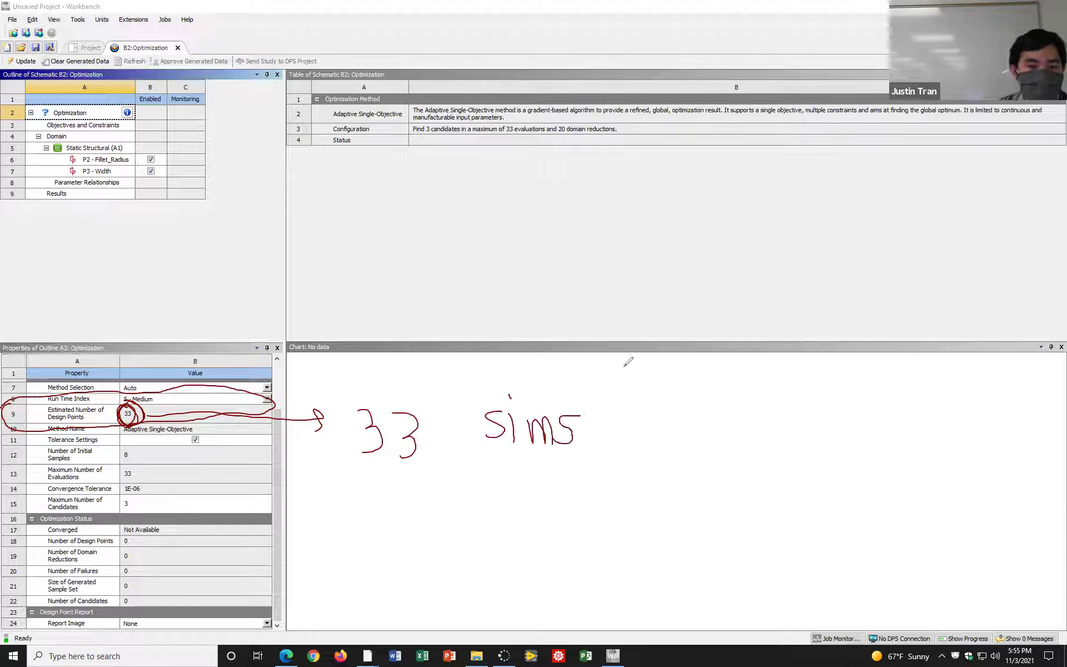
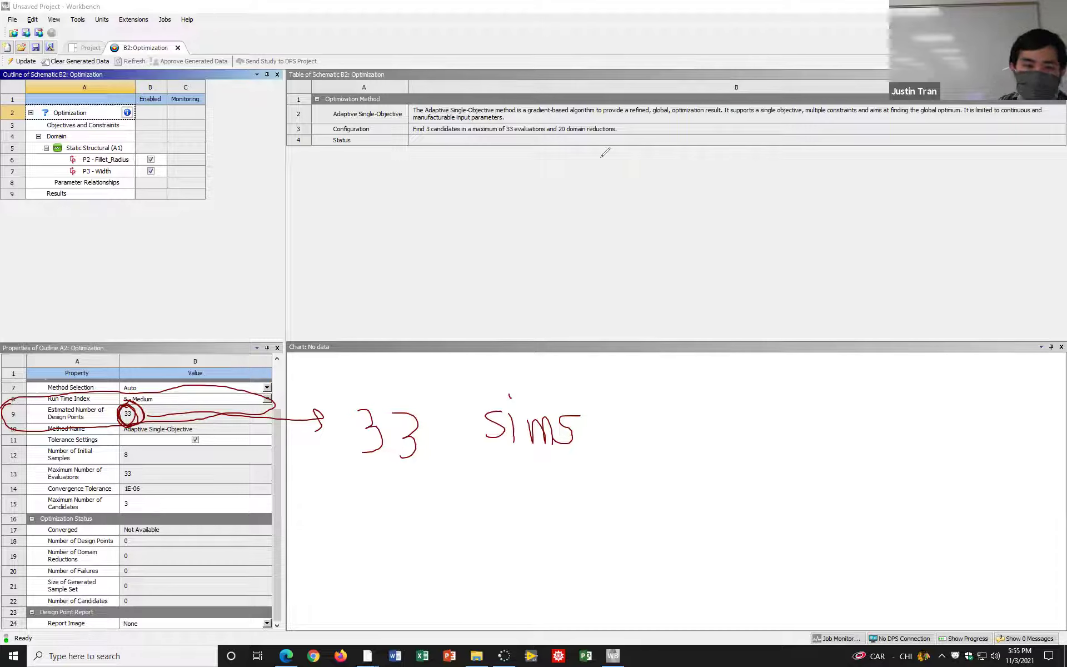
pyautogui.press('e')
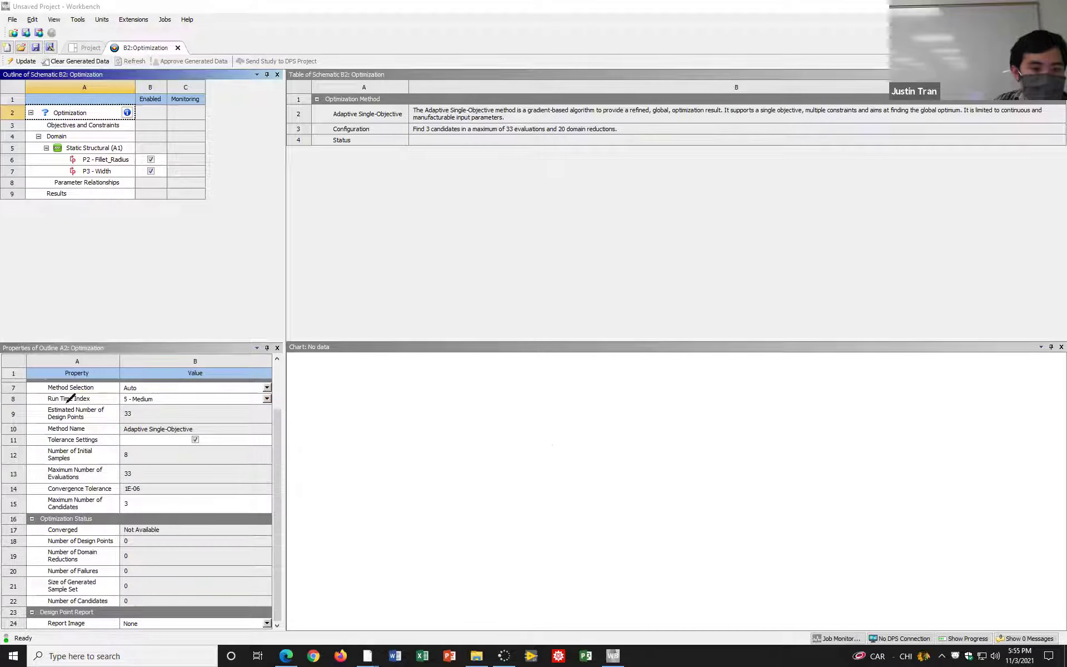
# Mark the Run Time Index in red, set it to 9 - Long, circle the method name, and clear the ink
pyautogui.moveTo(49, 400)
pyautogui.mouseDown()
pyautogui.moveTo(167, 405)
pyautogui.moveTo(162, 393)
pyautogui.moveTo(136, 393)
pyautogui.moveTo(126, 406)
pyautogui.mouseUp()
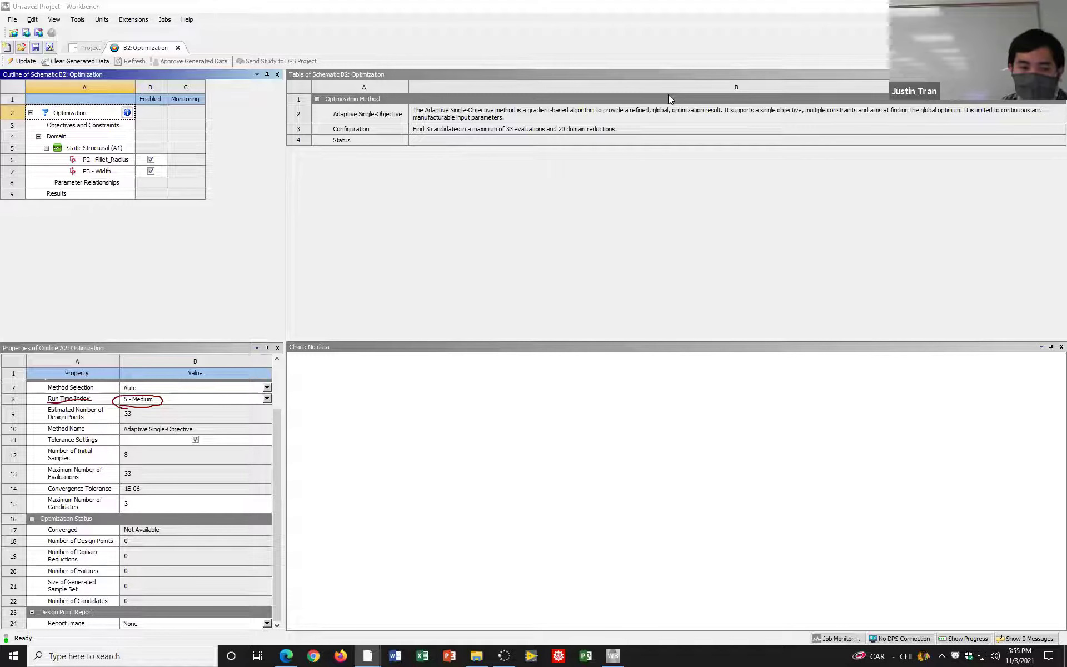
pyautogui.click(267, 398)
pyautogui.hotkey('alt', 'Tab')
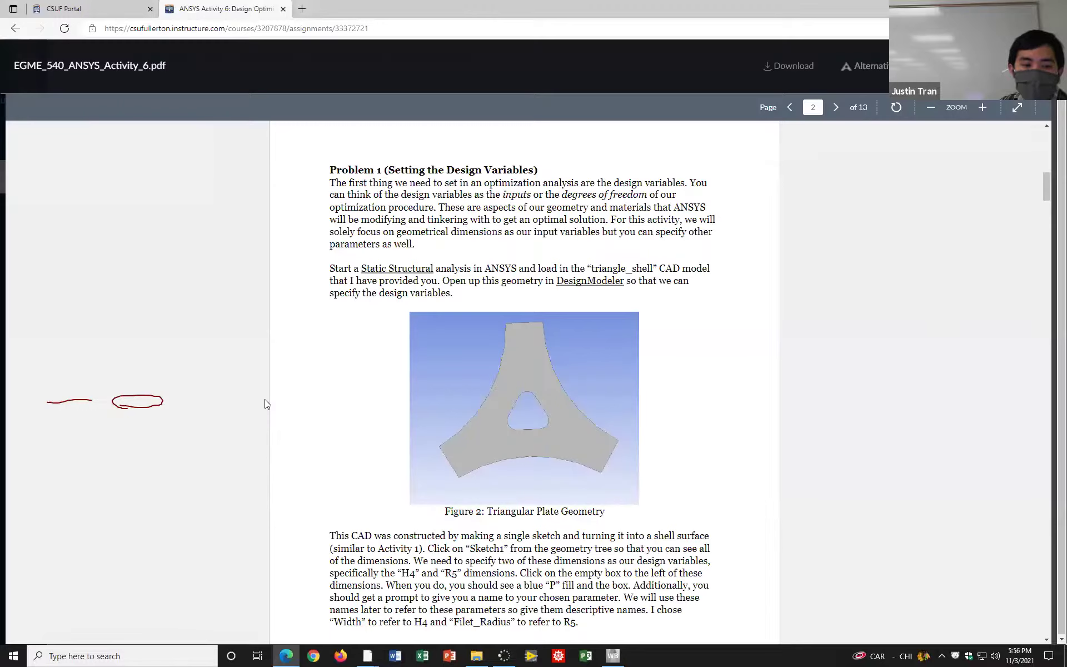
pyautogui.click(611, 655)
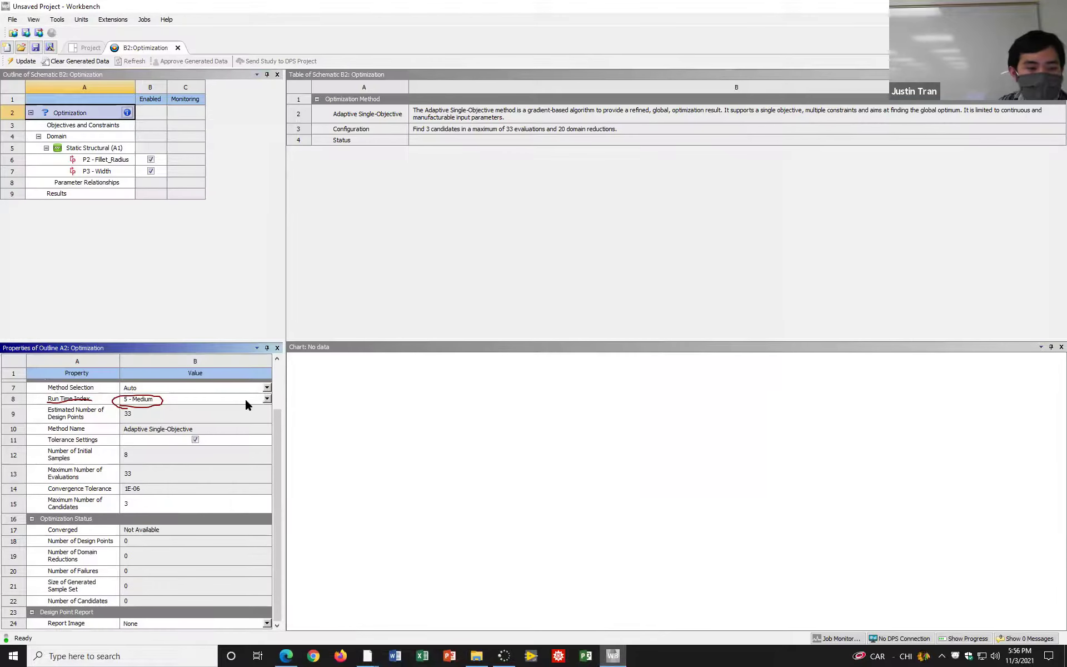
pyautogui.click(267, 399)
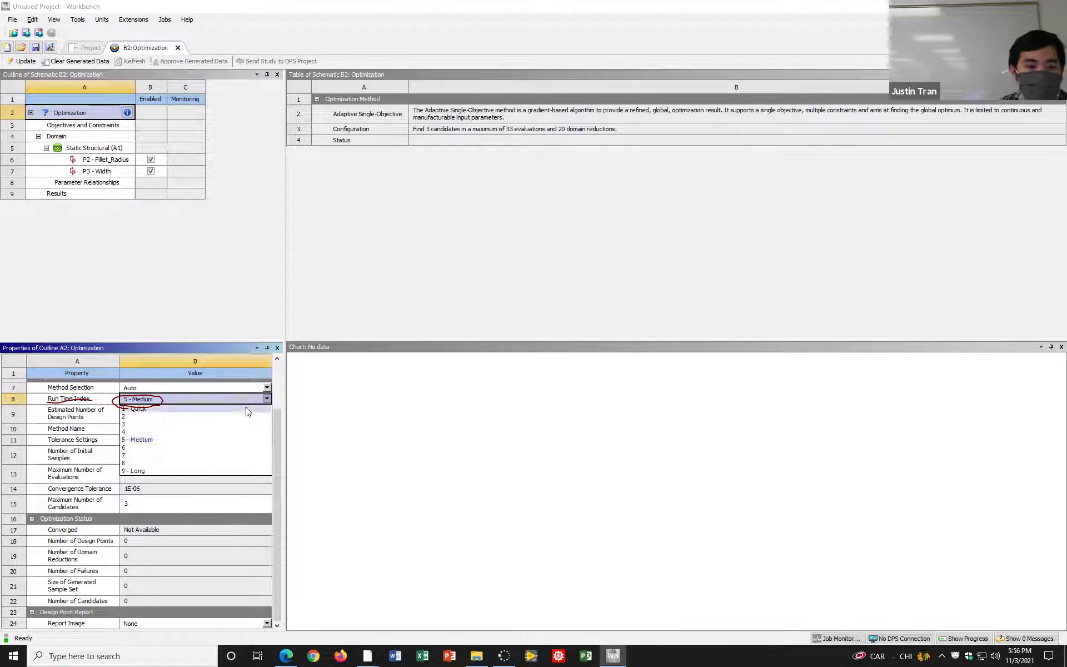
pyautogui.click(197, 470)
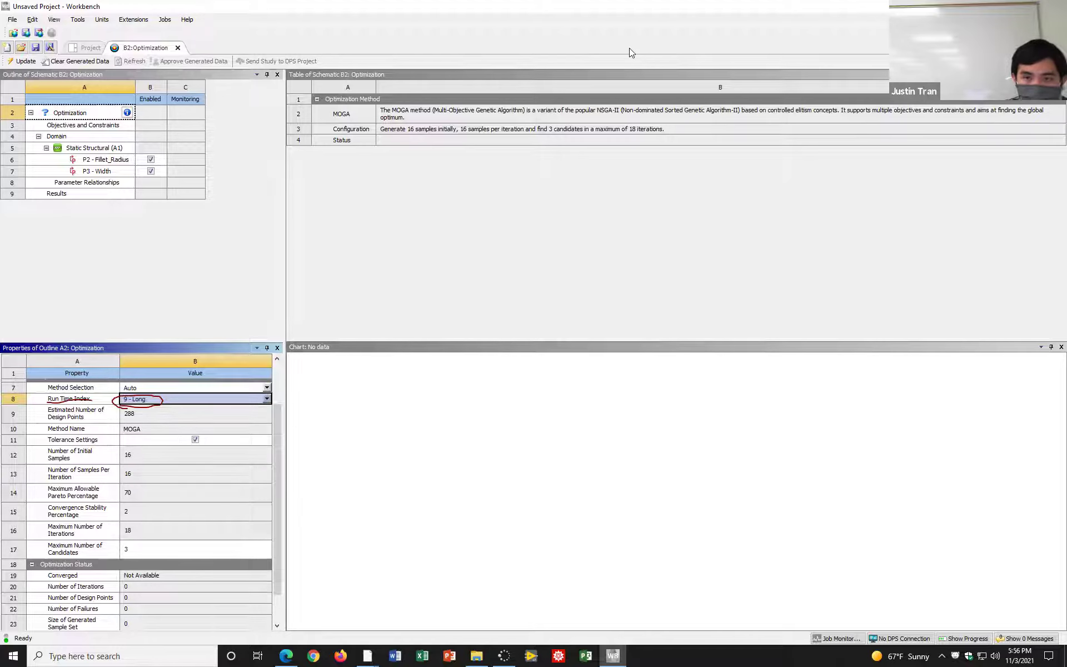
pyautogui.moveTo(128, 424)
pyautogui.mouseDown()
pyautogui.moveTo(120, 428)
pyautogui.moveTo(143, 425)
pyautogui.moveTo(122, 421)
pyautogui.moveTo(140, 438)
pyautogui.moveTo(126, 422)
pyautogui.mouseUp()
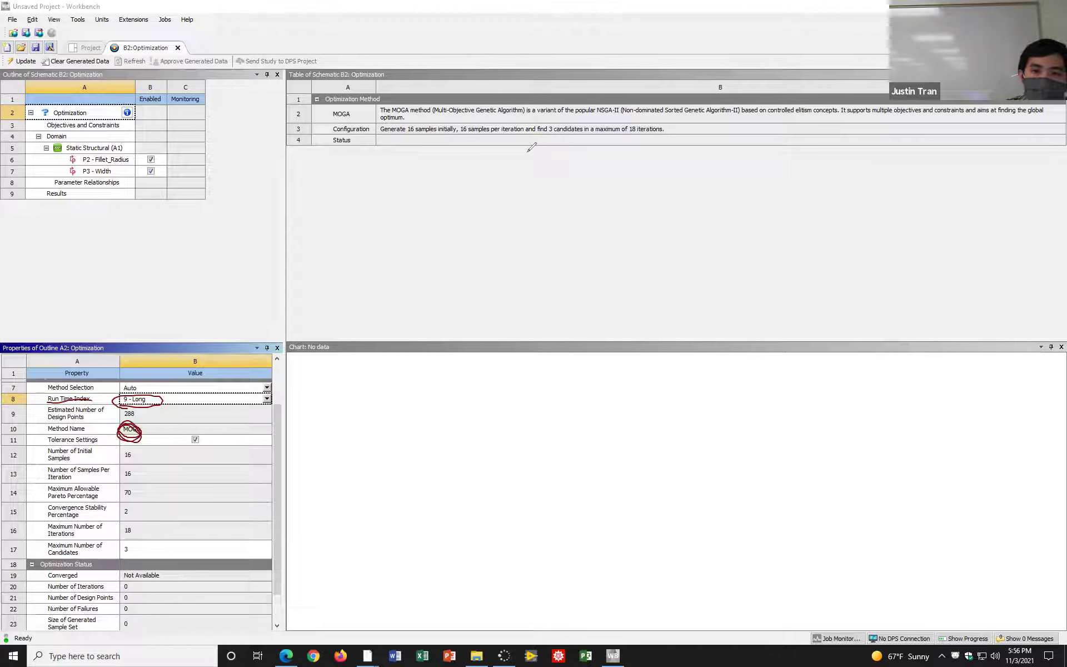
pyautogui.press('e')
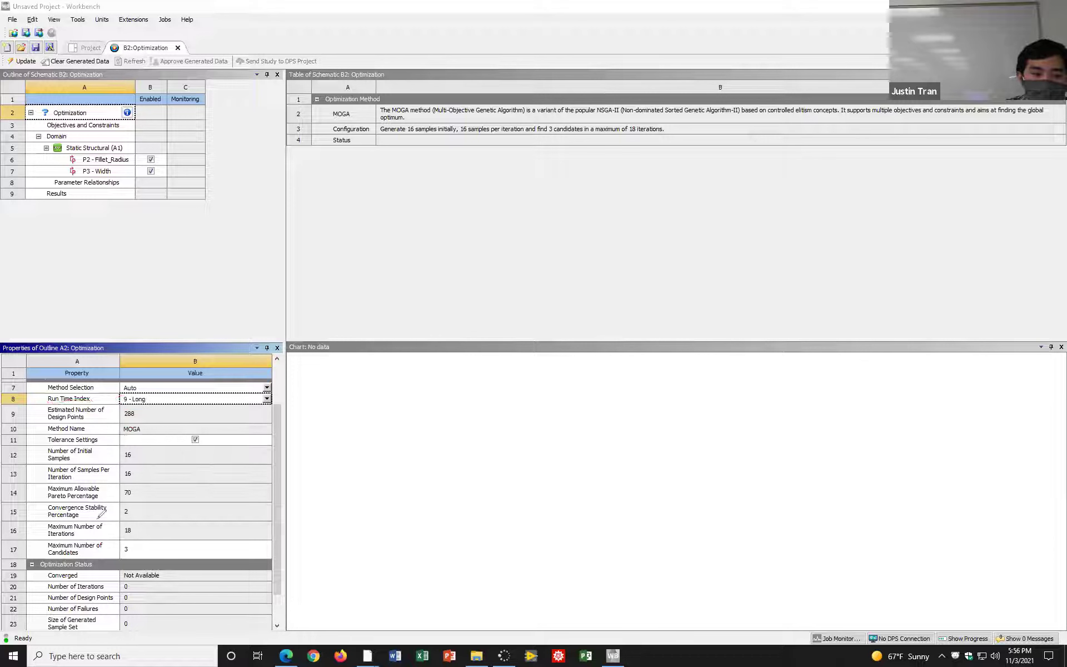
# Set the optimization's Run Time Index back to 5 - Medium
pyautogui.click(267, 398)
pyautogui.click(145, 439)
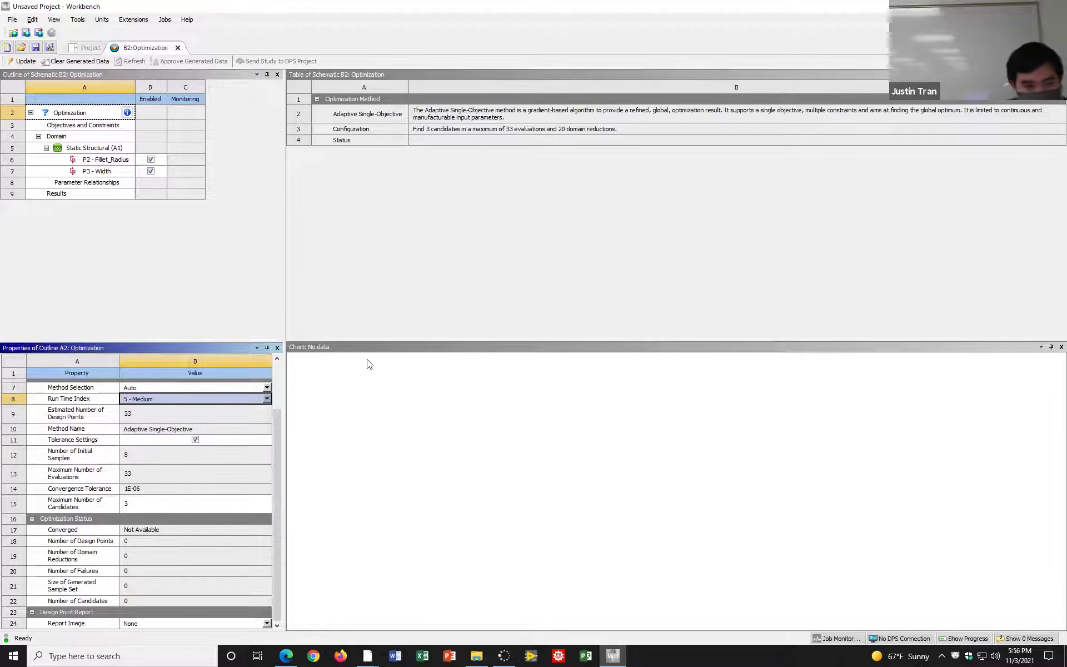
pyautogui.click(173, 247)
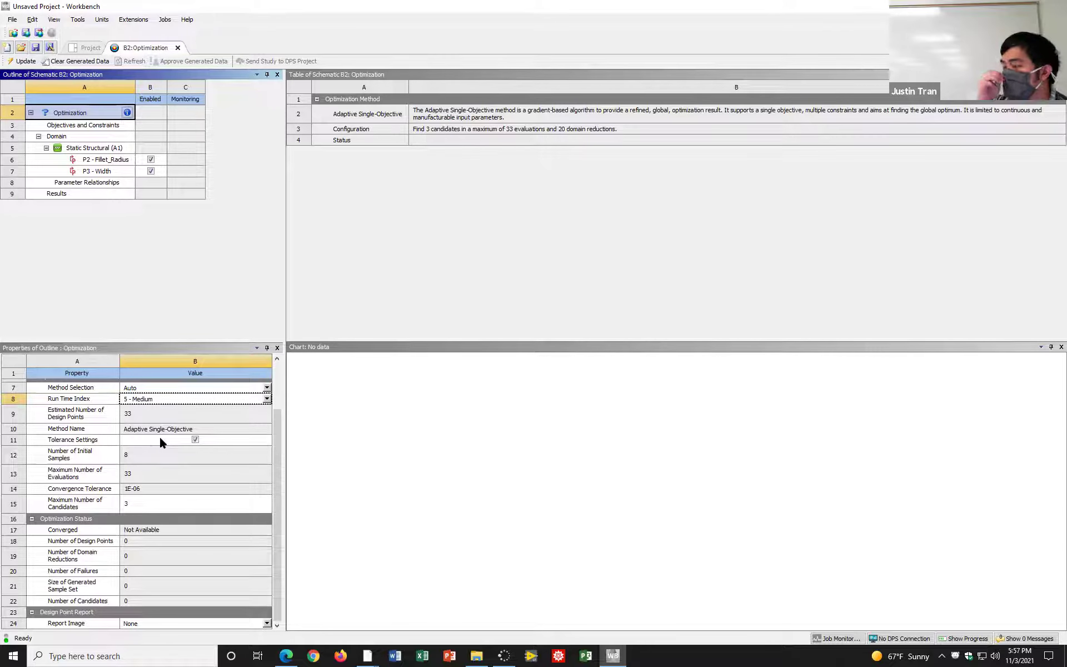
# Show the Objectives and Constraints table of the optimization and circle it in red ink
pyautogui.click(107, 124)
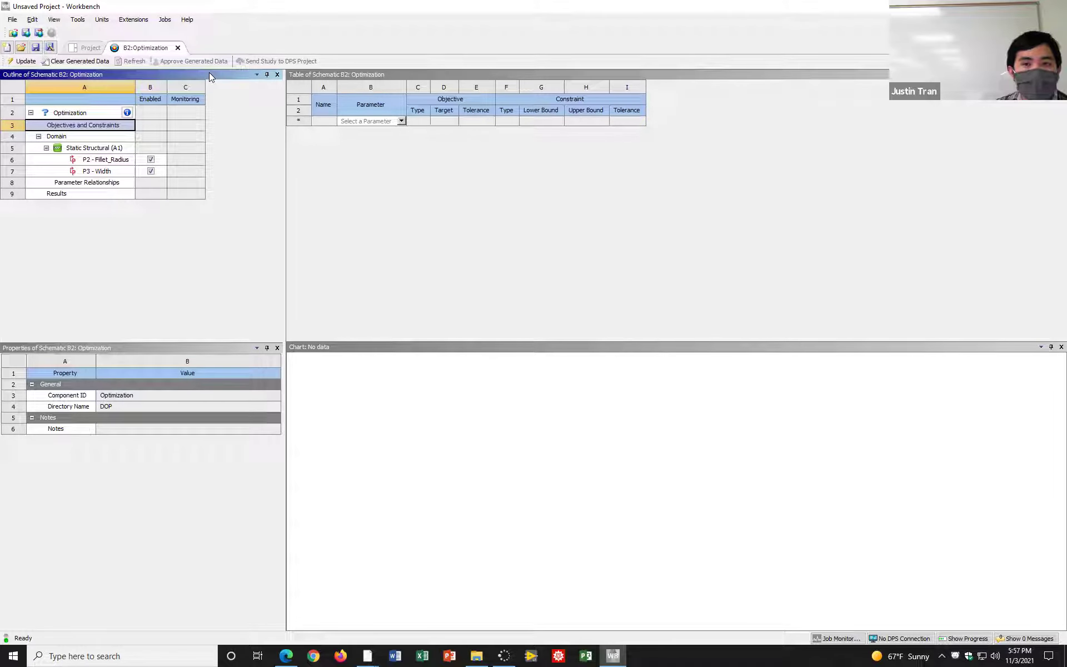
pyautogui.hotkey('alt', 'Tab')
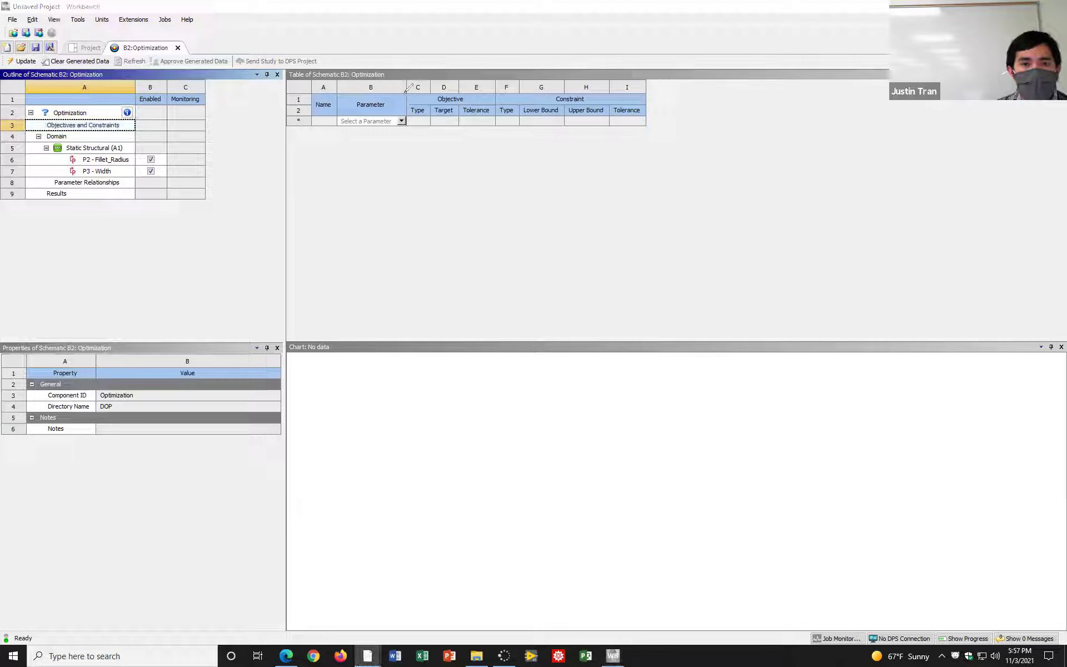
pyautogui.moveTo(283, 78)
pyautogui.mouseDown()
pyautogui.moveTo(399, 161)
pyautogui.moveTo(667, 131)
pyautogui.moveTo(597, 68)
pyautogui.mouseUp()
pyautogui.moveTo(662, 93); pyautogui.dragTo(332, 77)
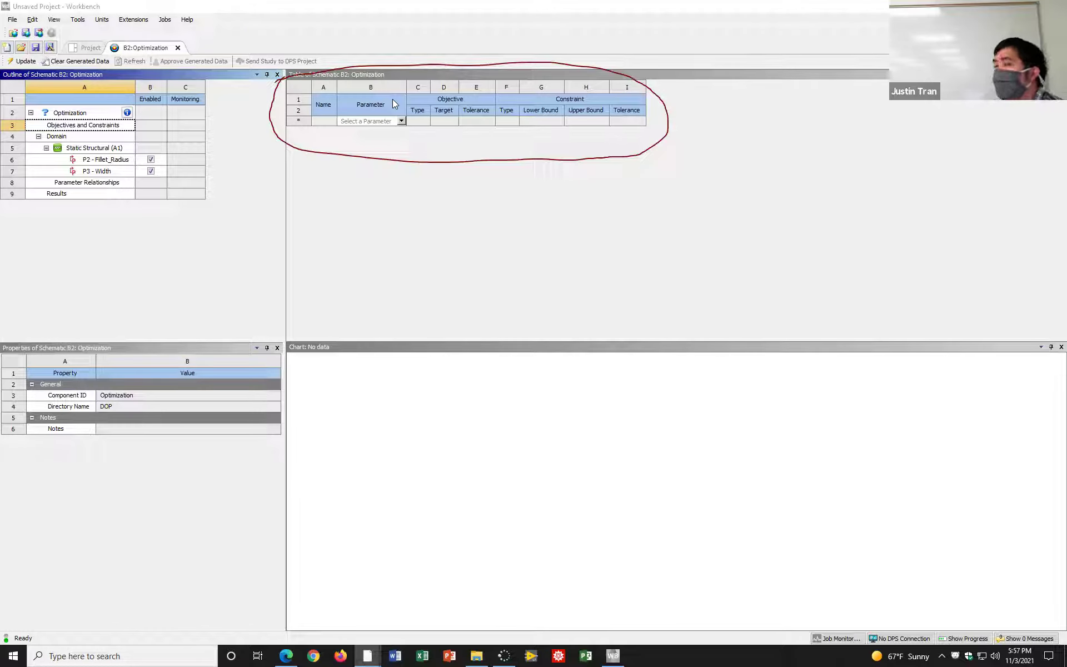
# Clear the red ink and add P4 - Total Deformation Maximum to the objectives table with the objective type Minimize
pyautogui.click(401, 121)
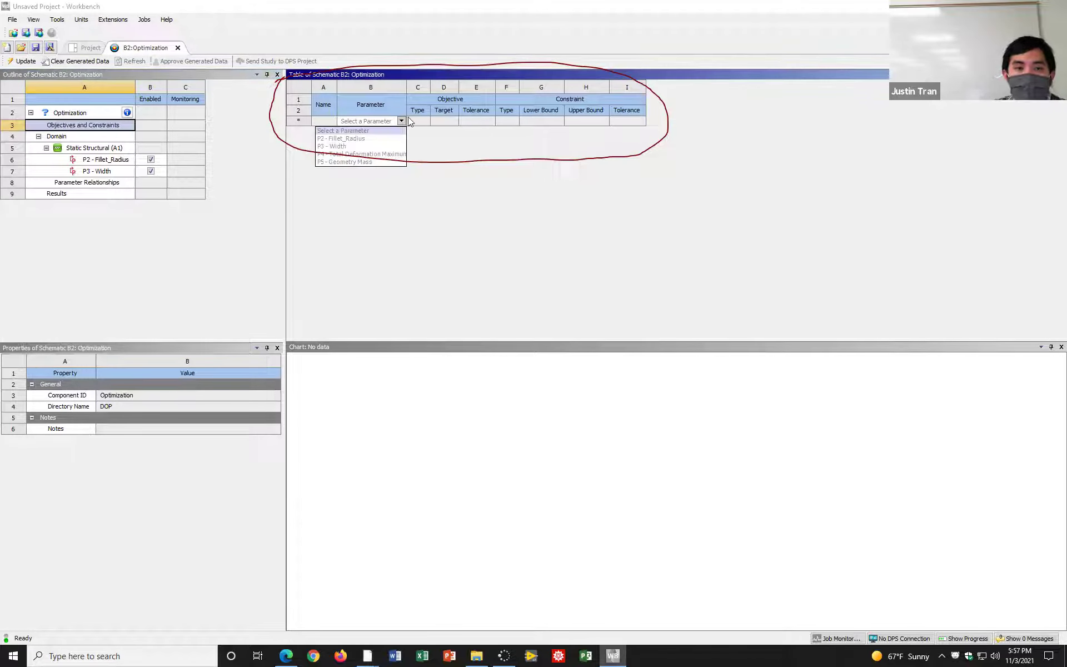
pyautogui.click(591, 54)
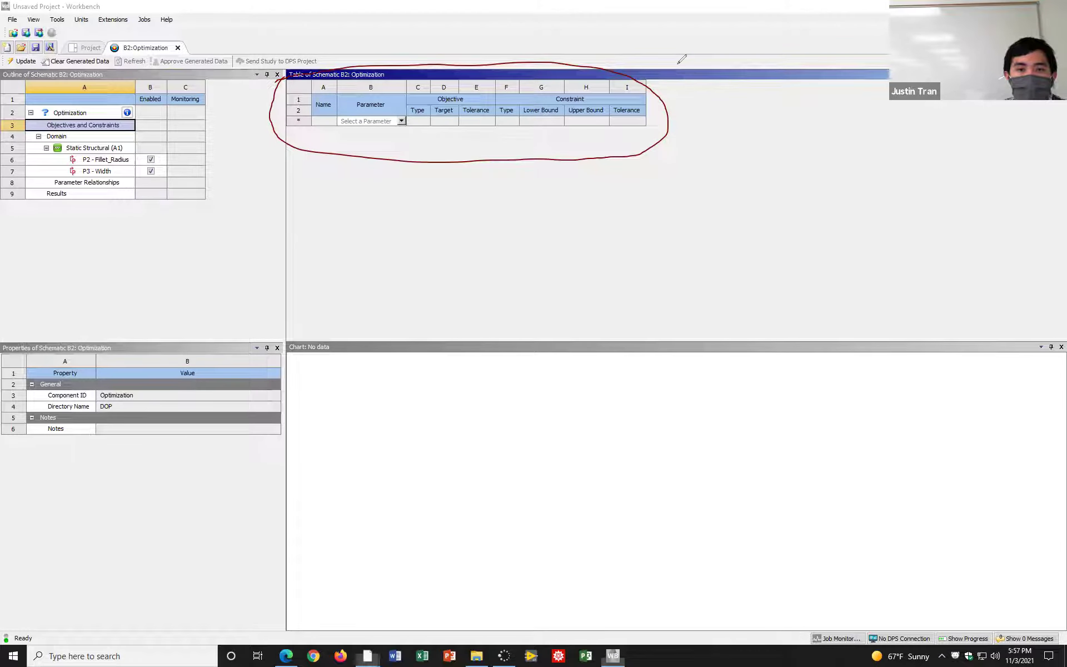
pyautogui.click(401, 121)
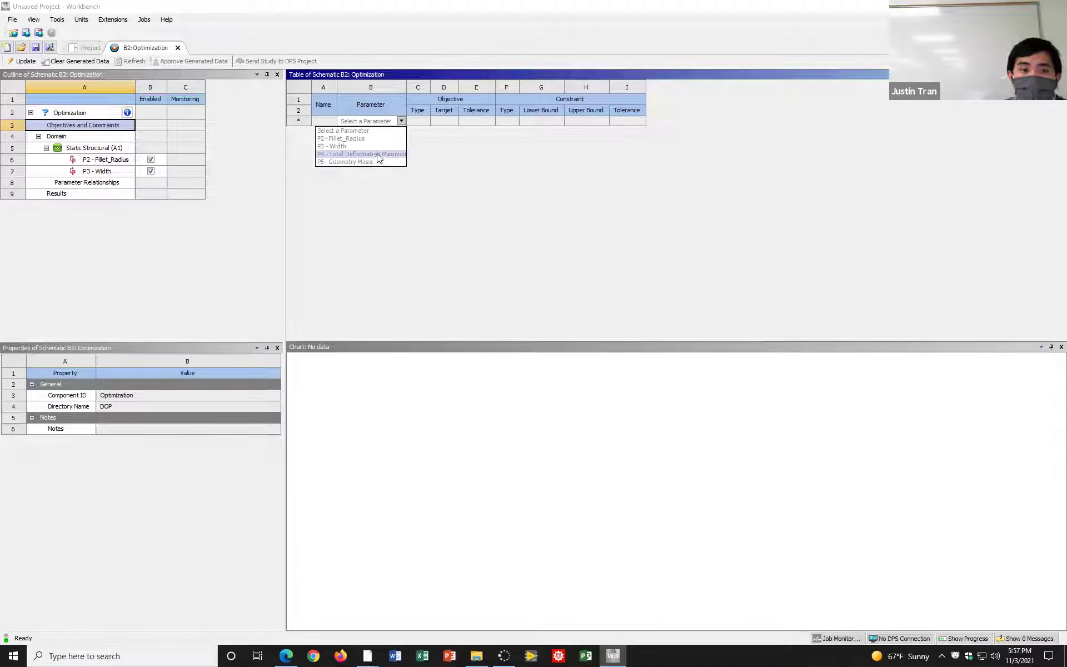
pyautogui.click(381, 154)
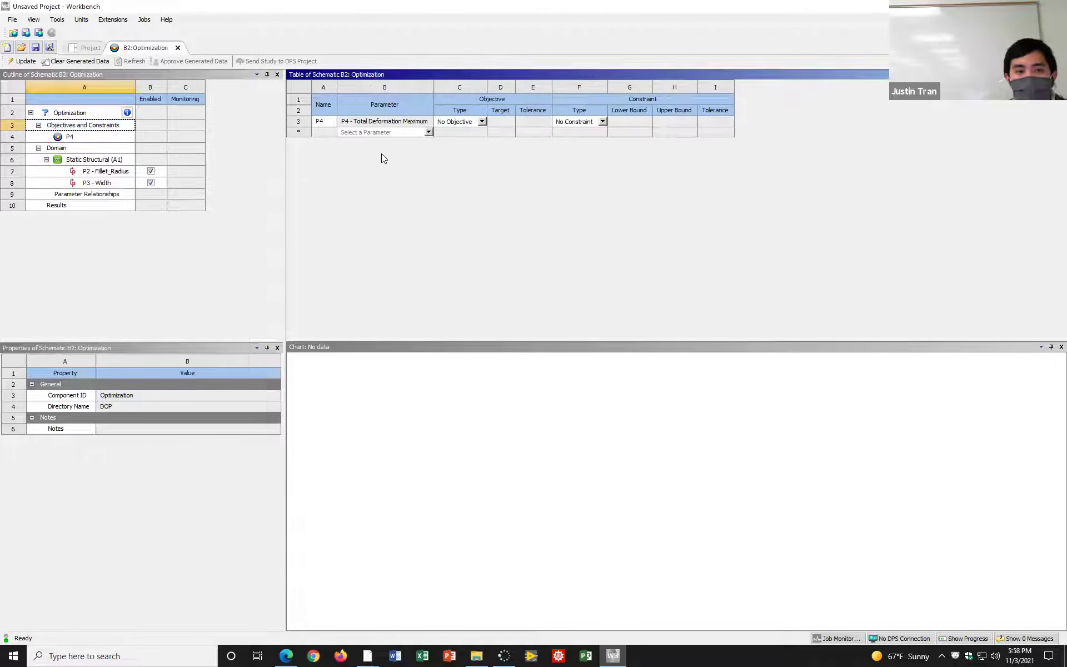
pyautogui.click(481, 122)
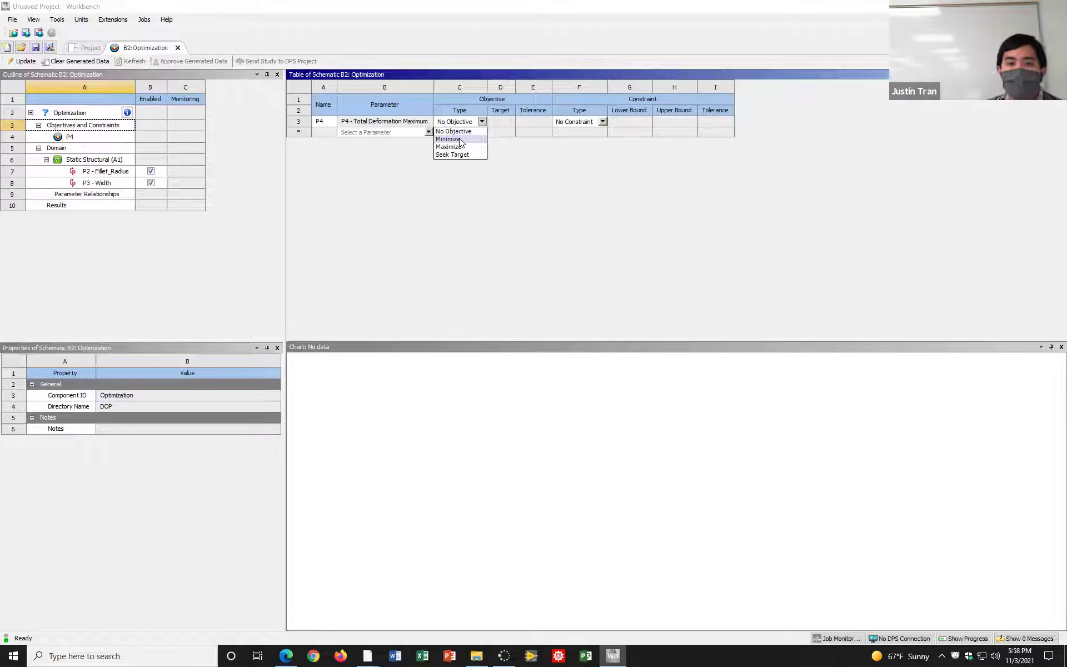
pyautogui.click(450, 140)
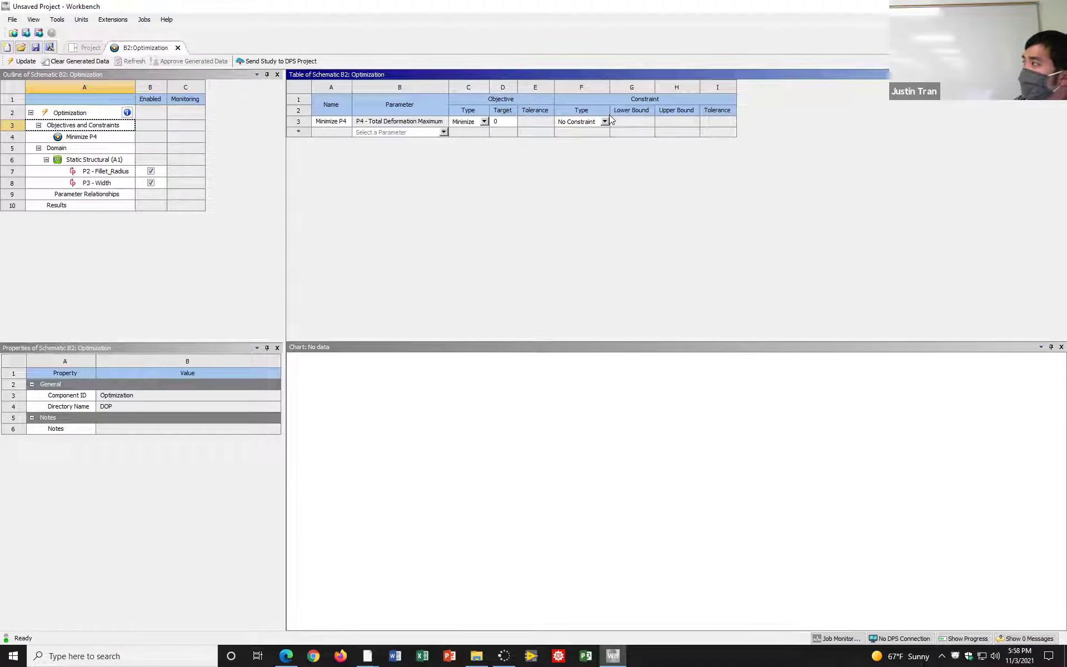
# Add P5 - Geometry Mass to the objectives table and set its objective type to Minimize
pyautogui.click(444, 132)
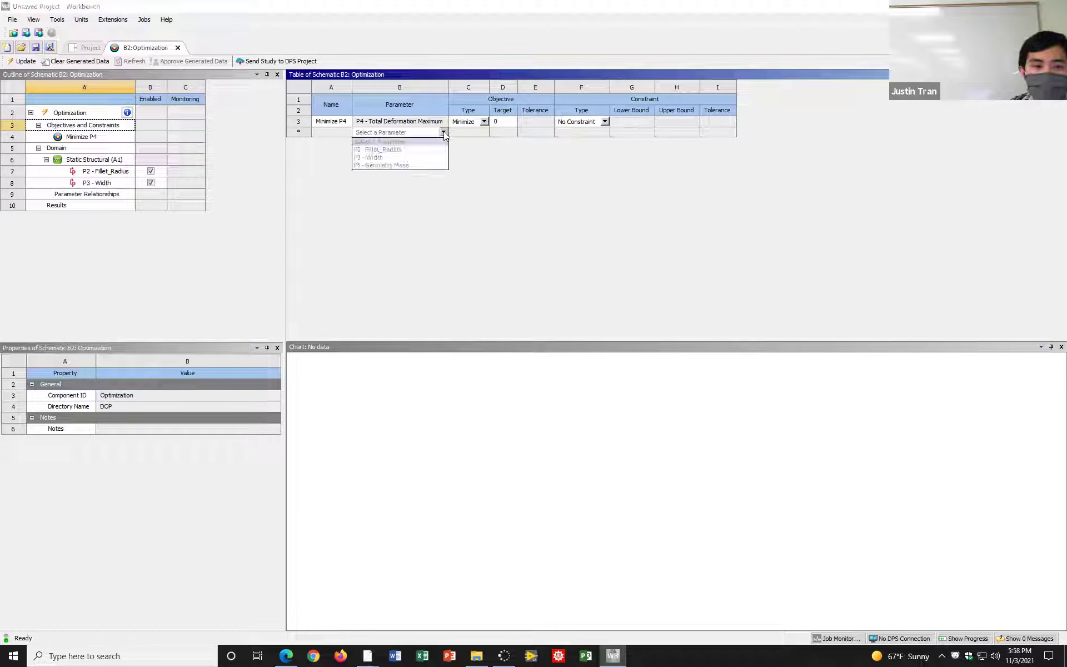
pyautogui.click(428, 165)
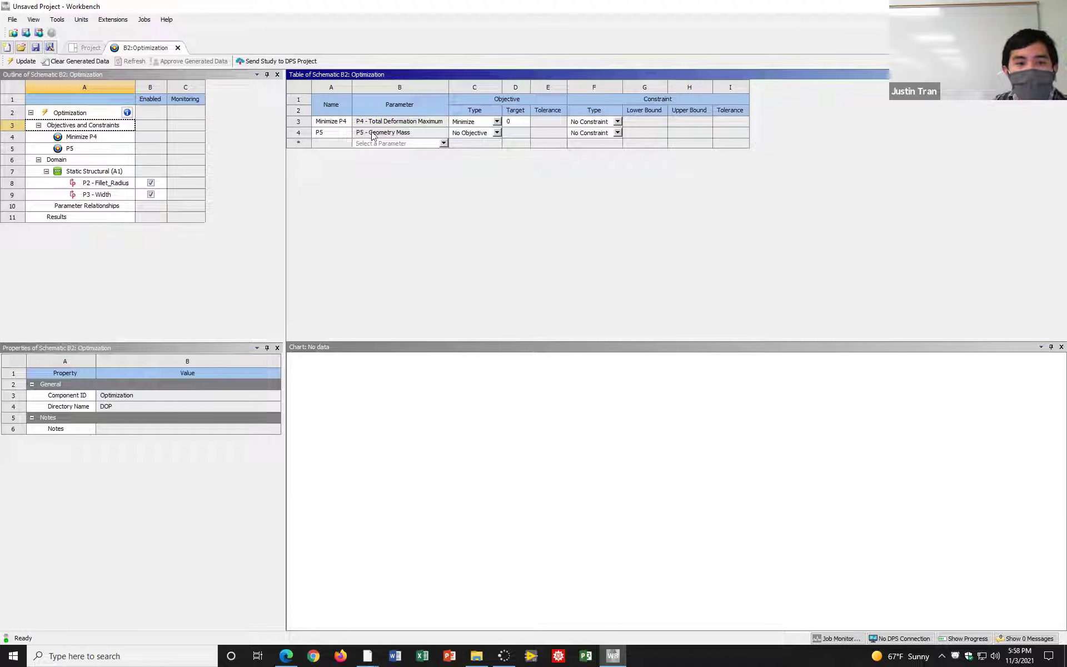
pyautogui.click(469, 134)
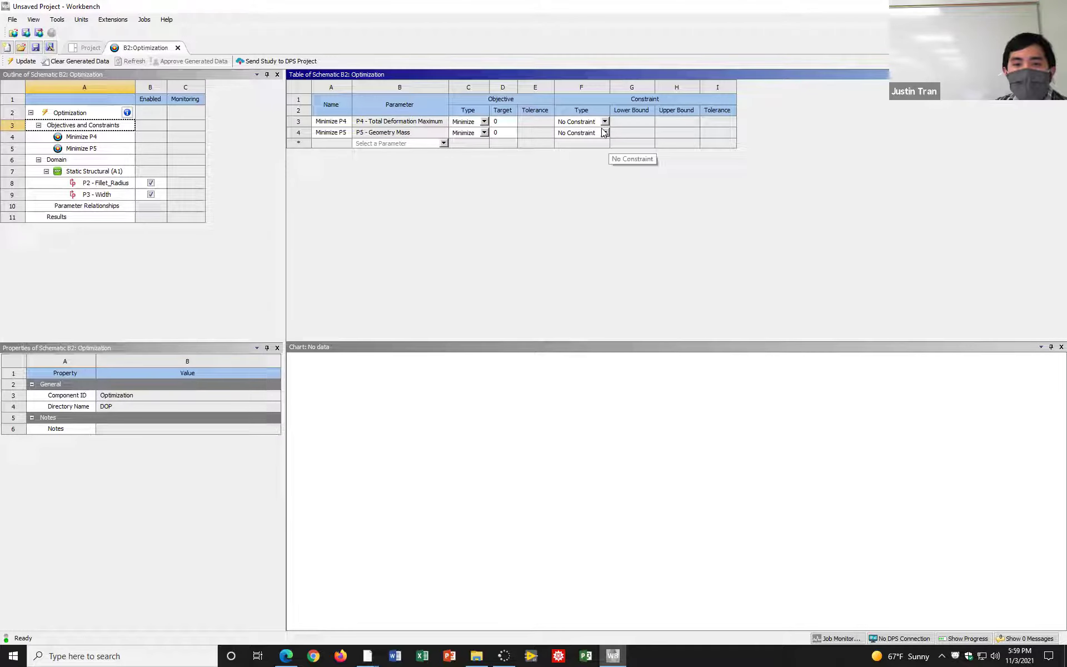
# Constrain P5 - Geometry Mass with Values <= Upper Bound and an upper bound of 0.275 kg
pyautogui.click(605, 132)
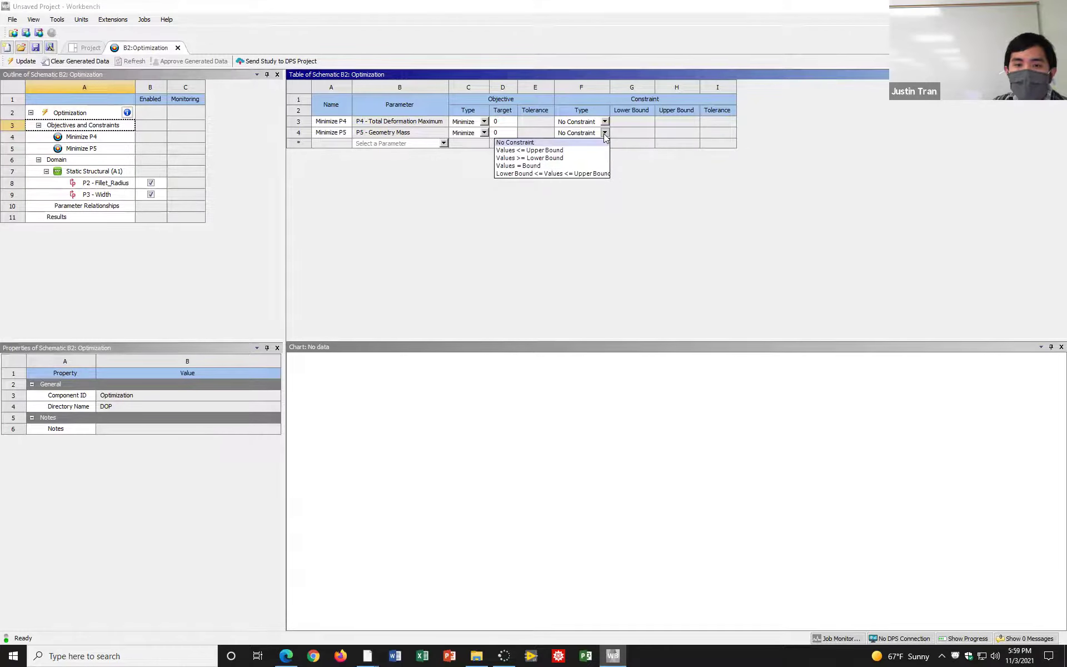
pyautogui.hotkey('alt', 'Tab')
pyautogui.click(613, 655)
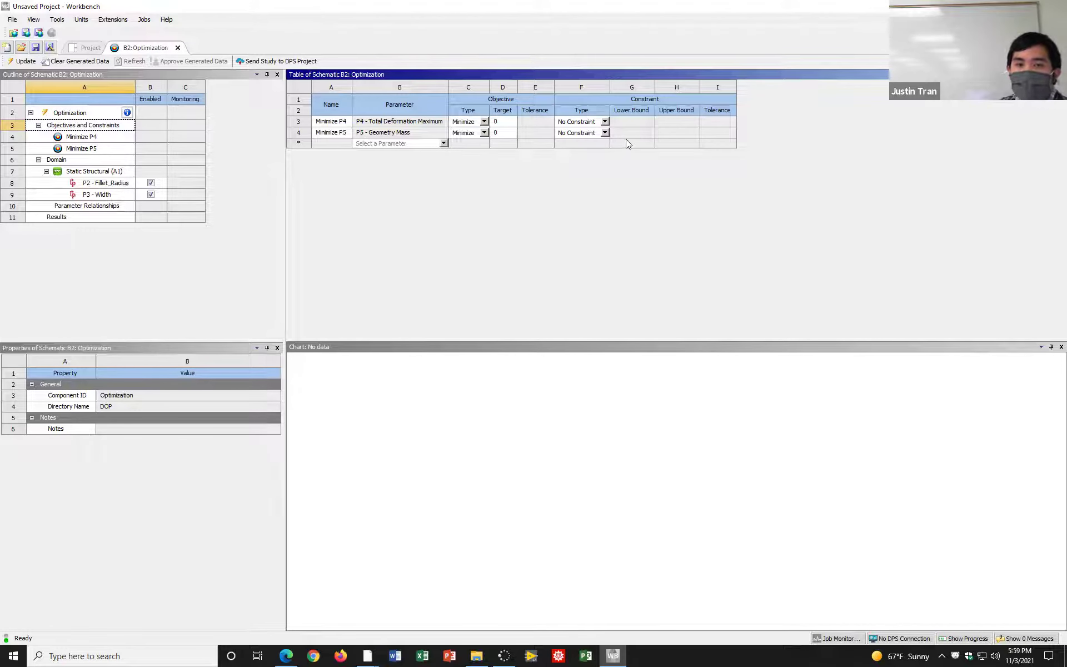
pyautogui.click(601, 132)
pyautogui.click(601, 133)
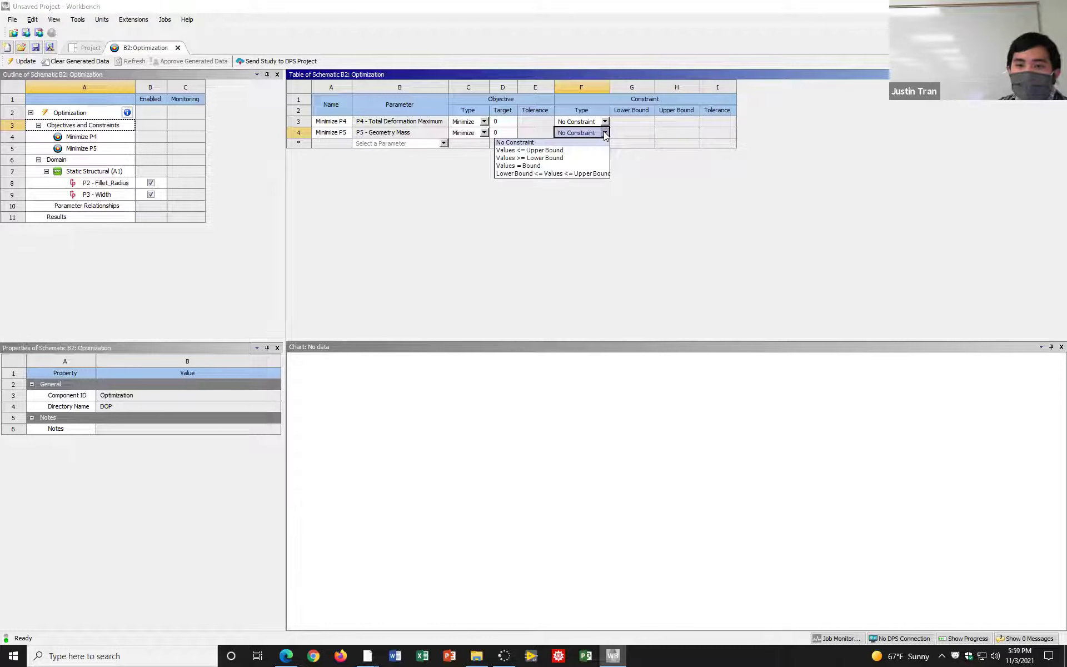
pyautogui.click(551, 150)
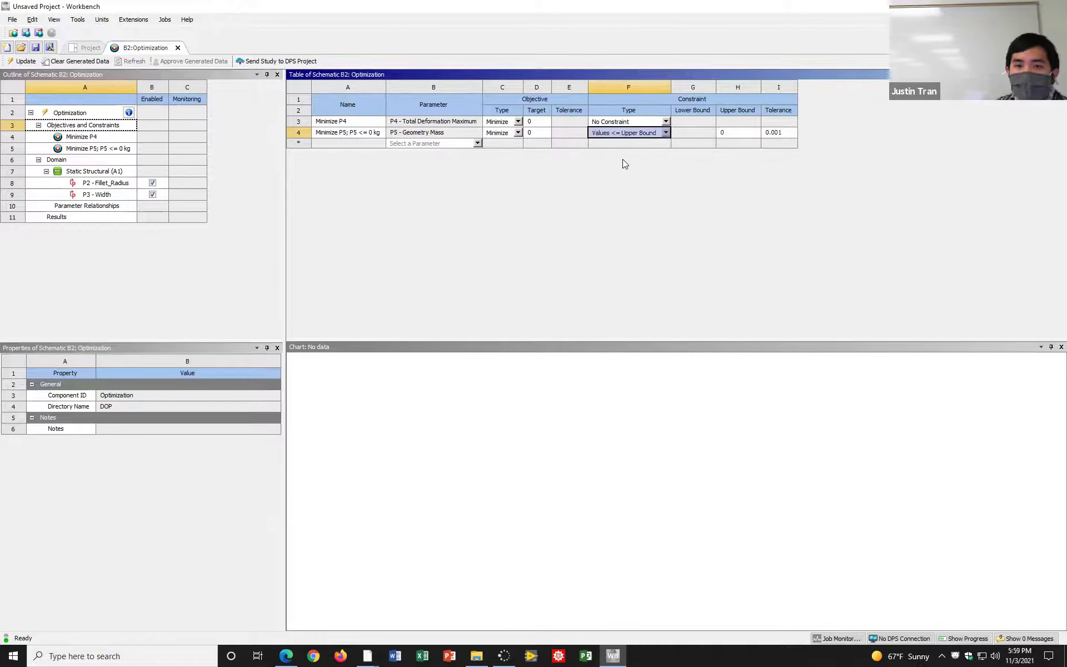
pyautogui.click(728, 132)
pyautogui.click(727, 132)
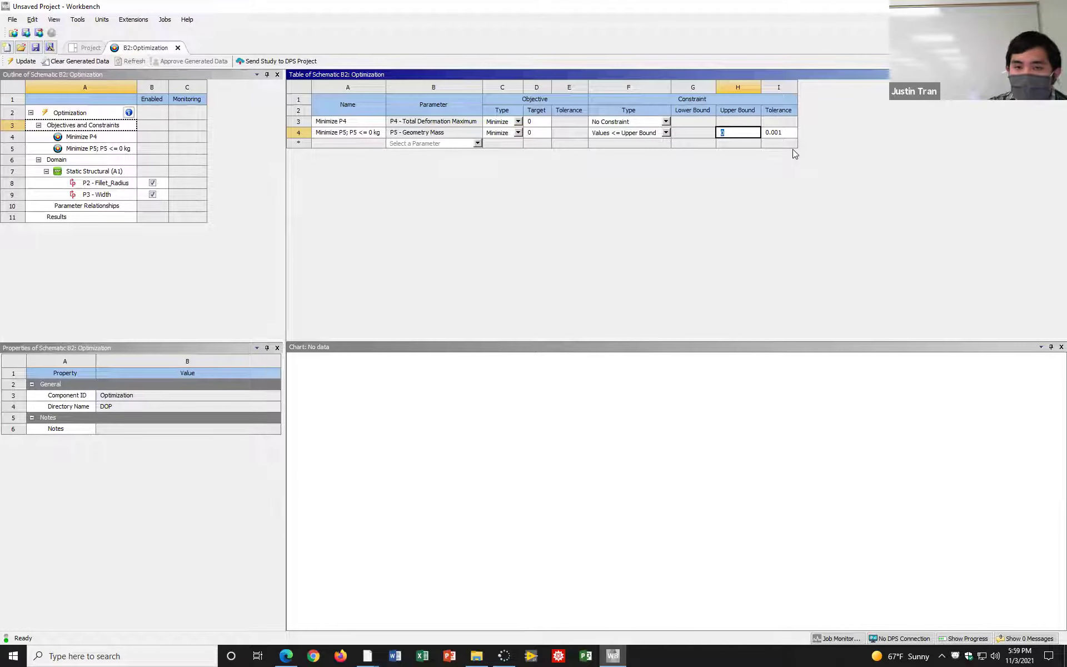
pyautogui.write('0.275')
pyautogui.press('Return')
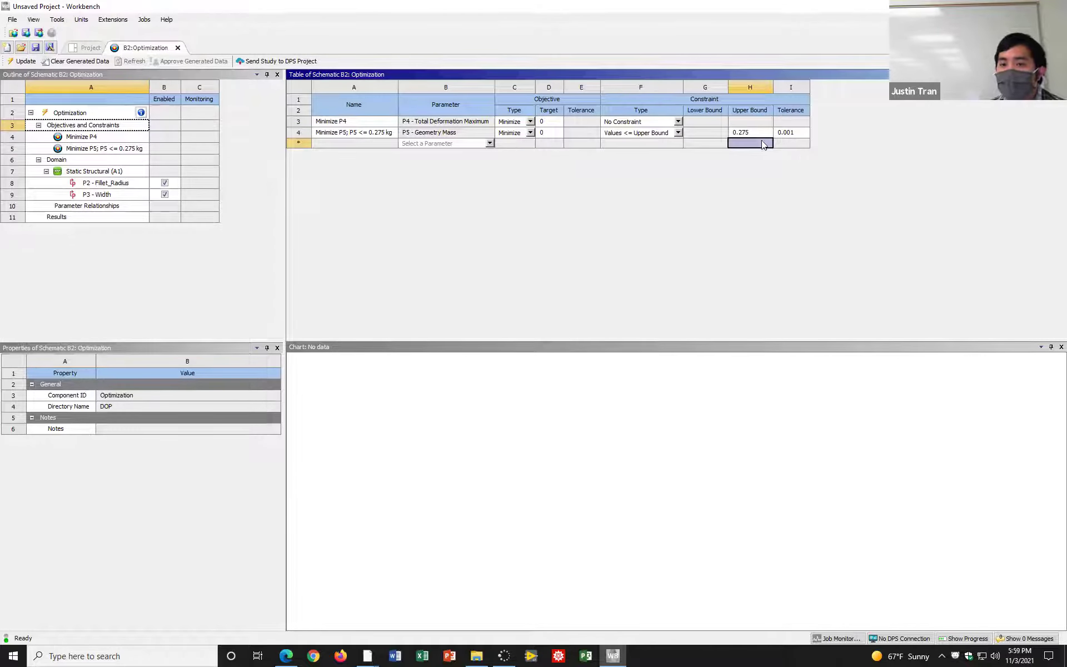
pyautogui.click(733, 143)
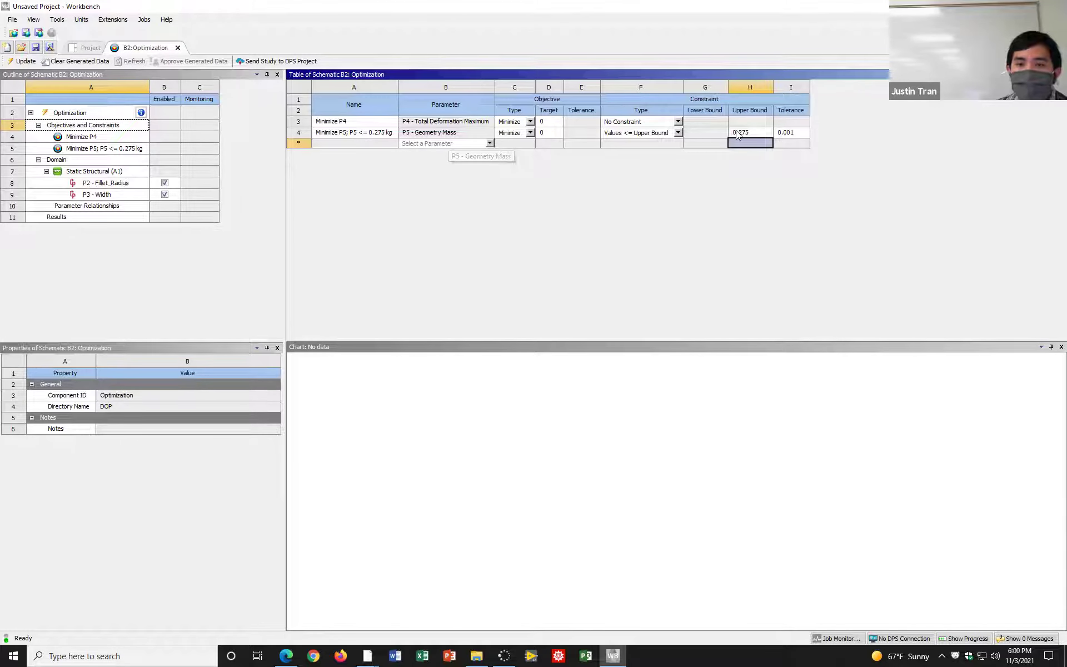
pyautogui.click(710, 135)
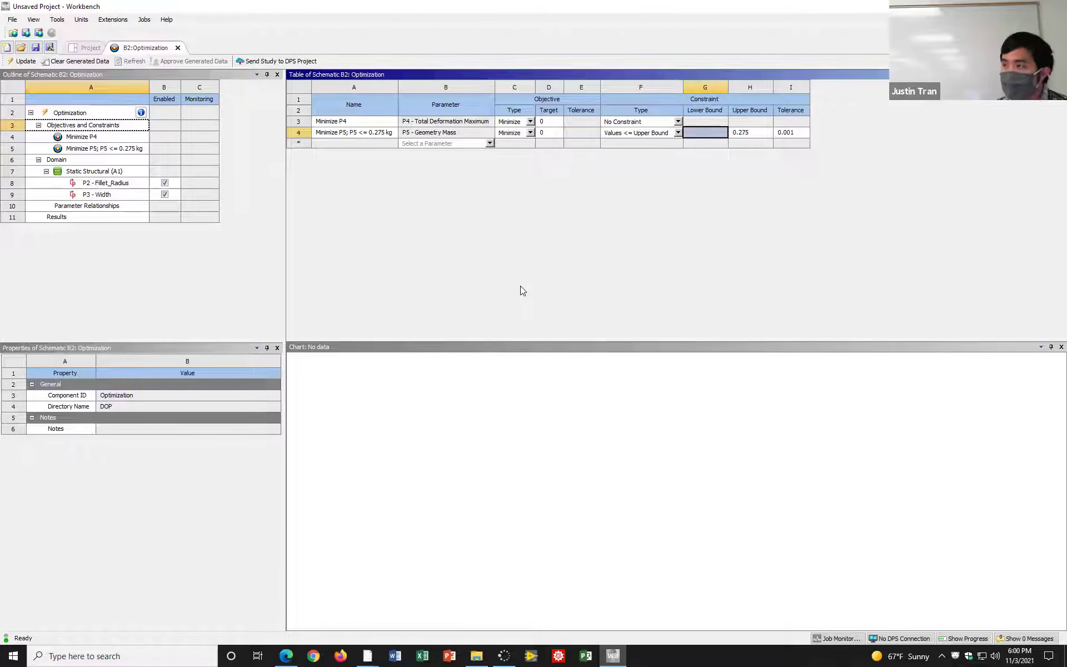
# Show the optimization's input parameter bounds and set P2 - Fillet_Radius to a lower bound of 8 mm and an upper bound of 12 mm
pyautogui.click(110, 129)
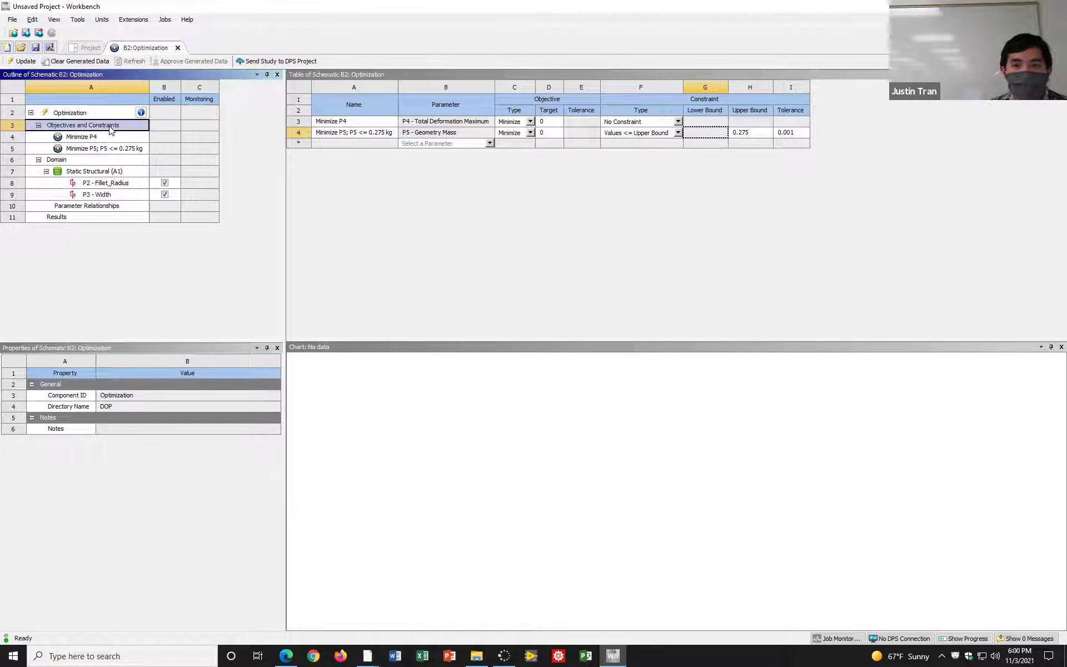
pyautogui.click(113, 183)
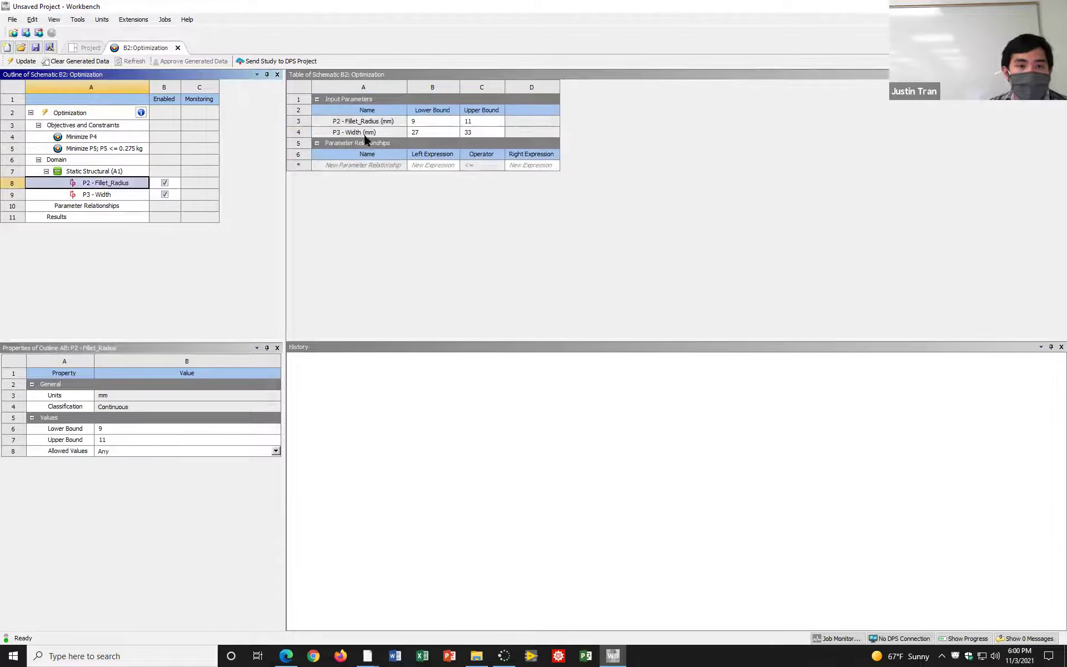
pyautogui.click(112, 195)
pyautogui.click(118, 184)
pyautogui.click(121, 194)
pyautogui.click(123, 185)
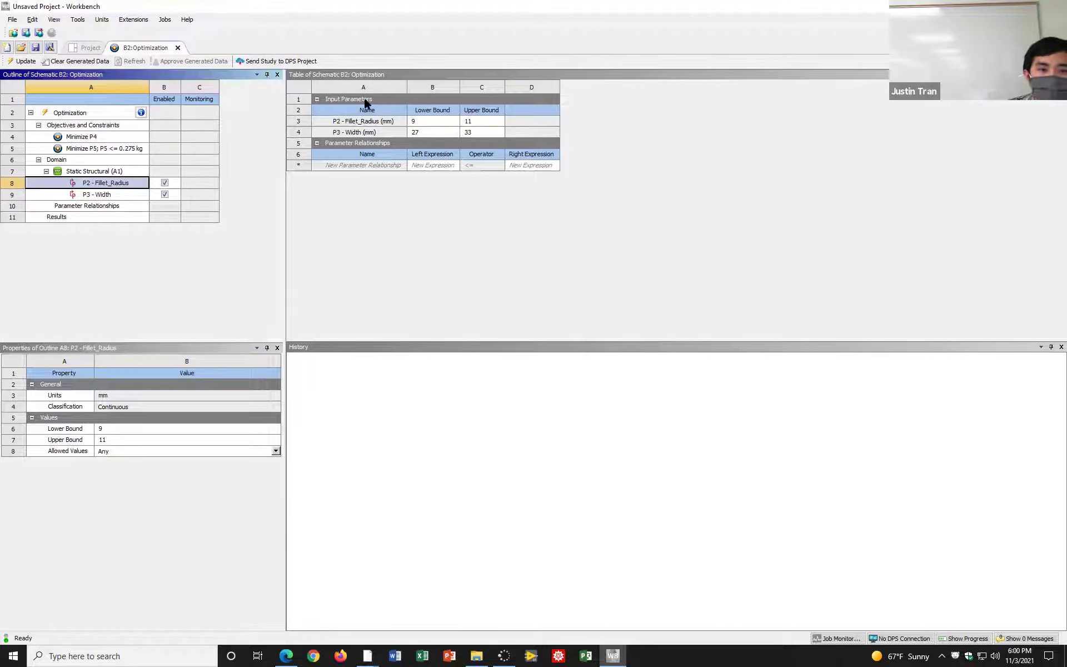
pyautogui.click(433, 121)
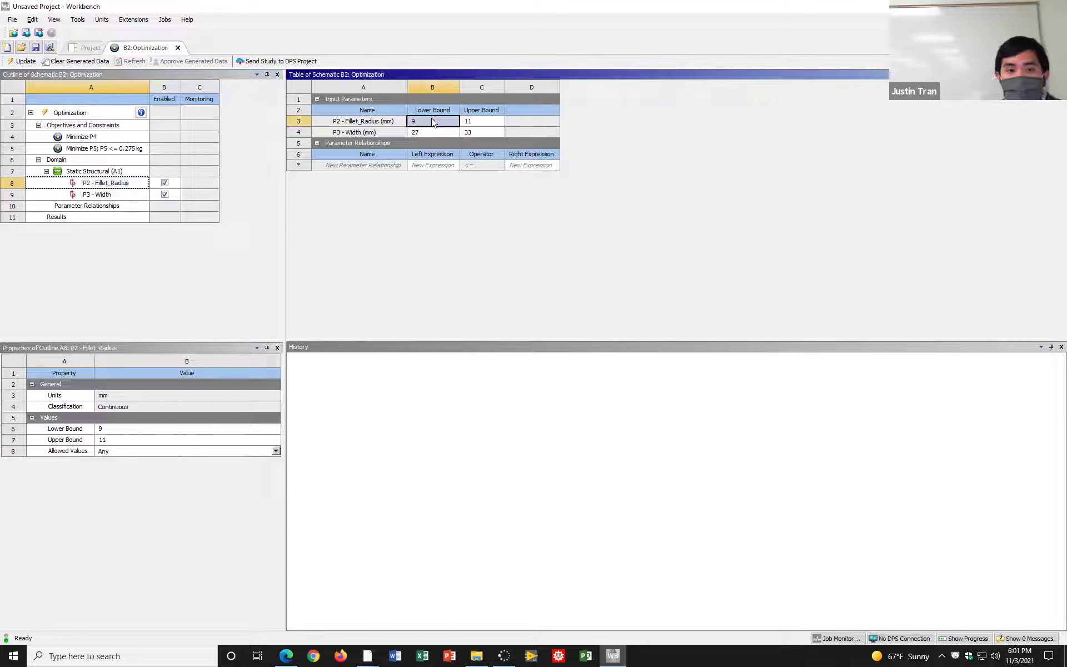
pyautogui.click(431, 120)
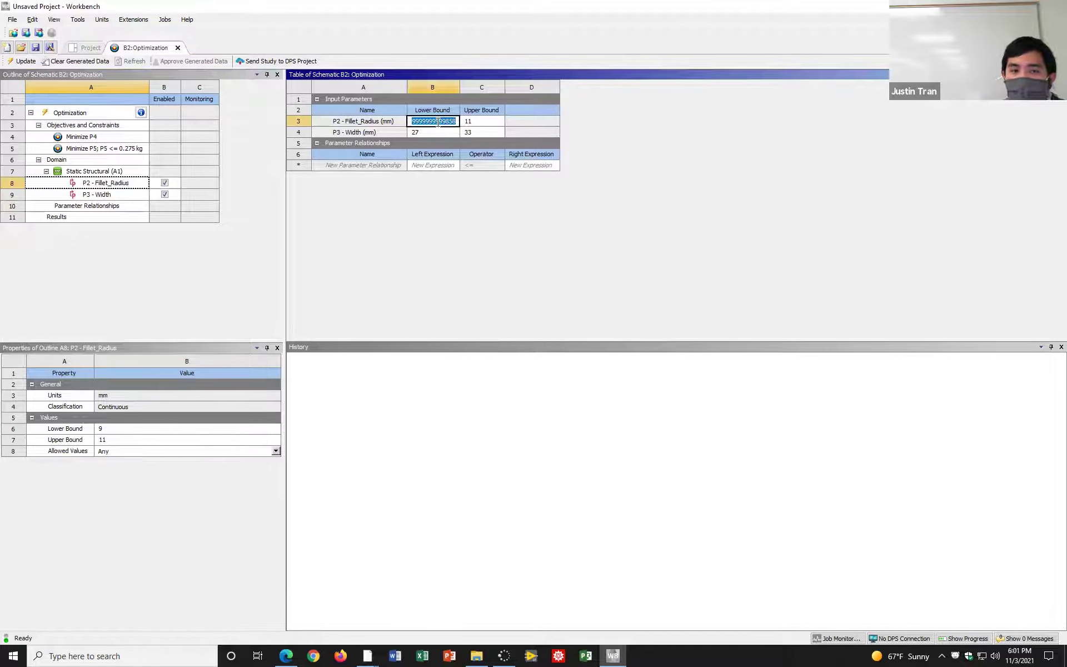
pyautogui.write('8')
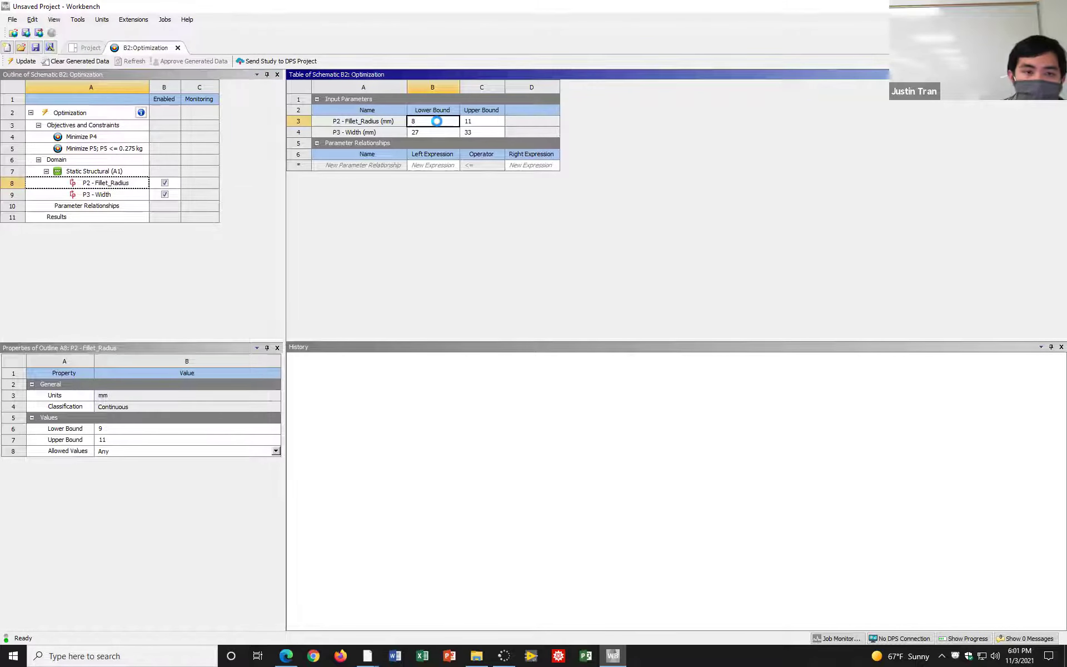
pyautogui.press('Return')
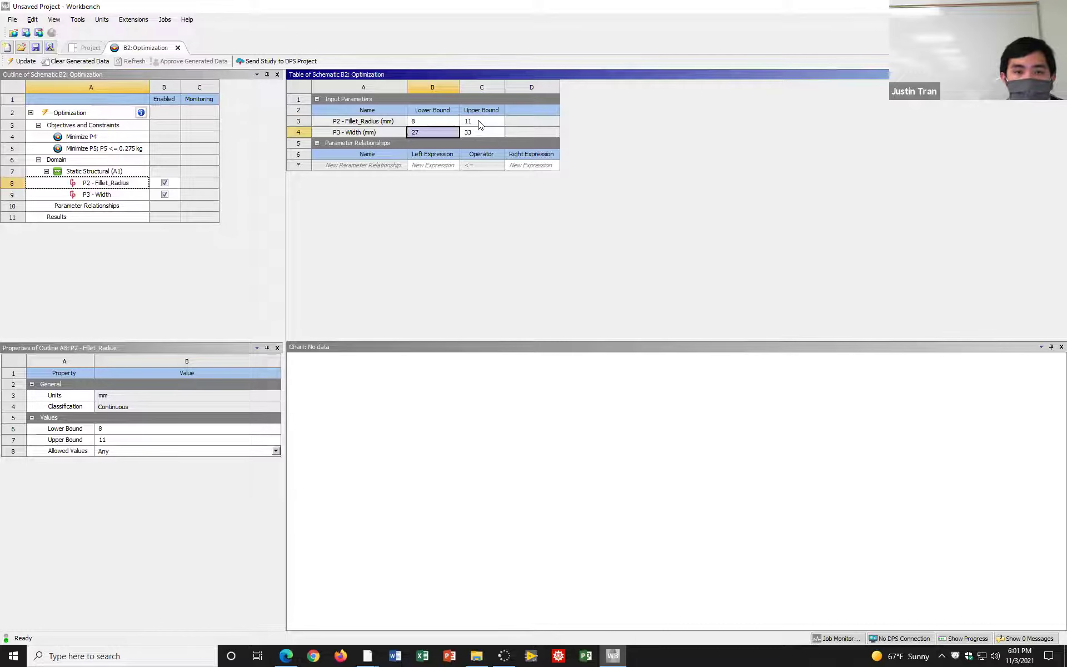
pyautogui.click(479, 121)
pyautogui.write('12')
pyautogui.press('Return')
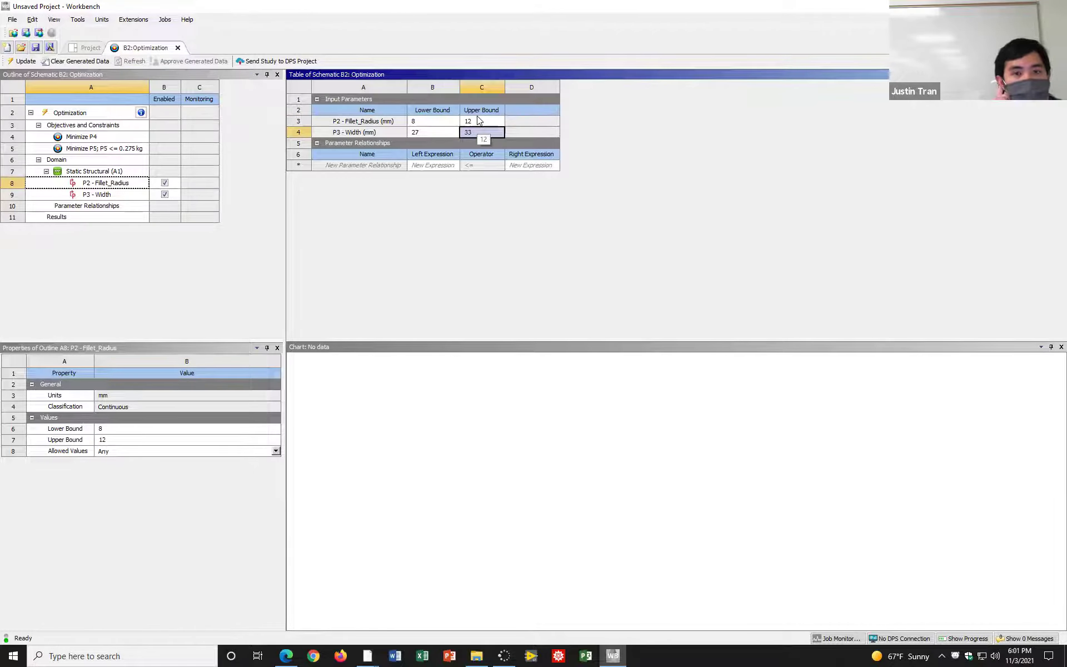
# Set the P3 - Width bounds to 25 mm lower and 35 mm upper
pyautogui.click(439, 134)
pyautogui.write('25')
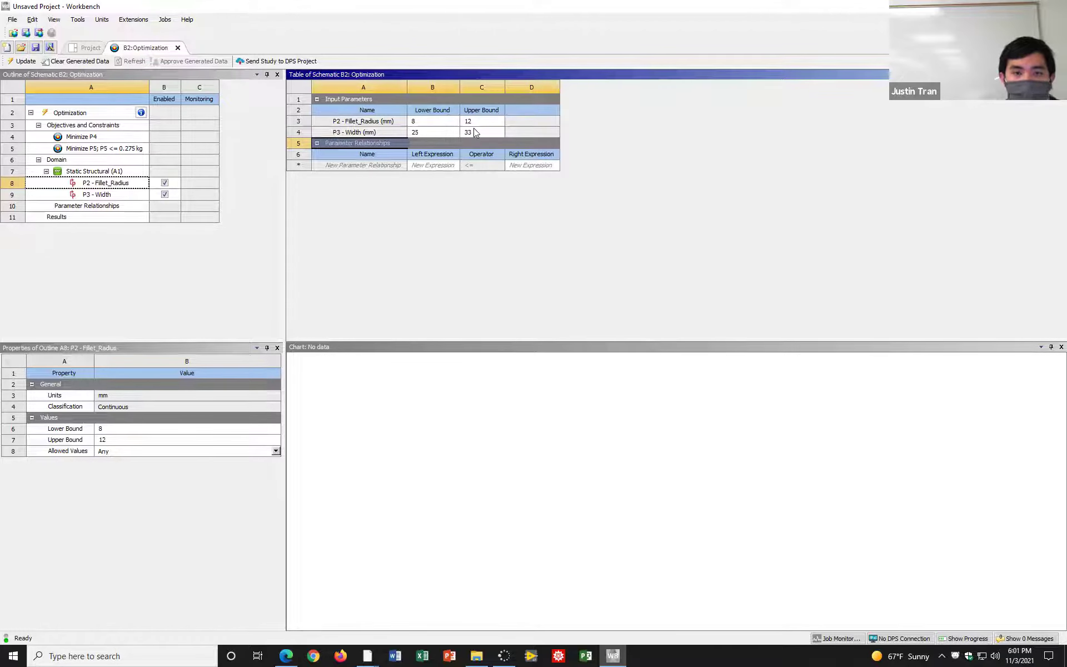
pyautogui.click(473, 130)
pyautogui.write('5')
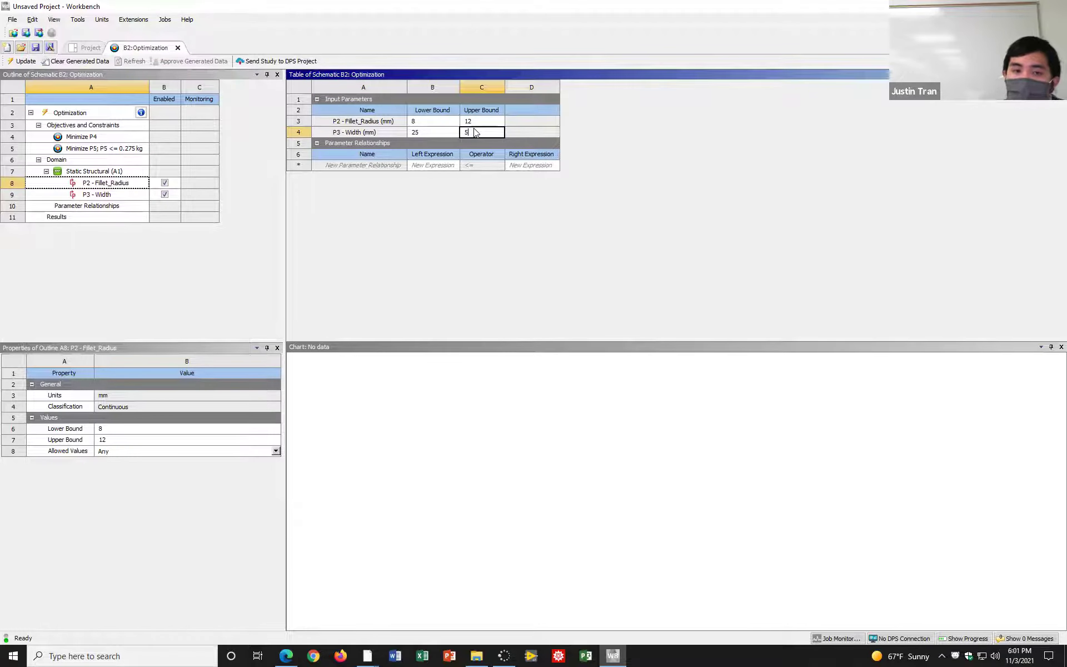
pyautogui.write('5')
pyautogui.press('Return')
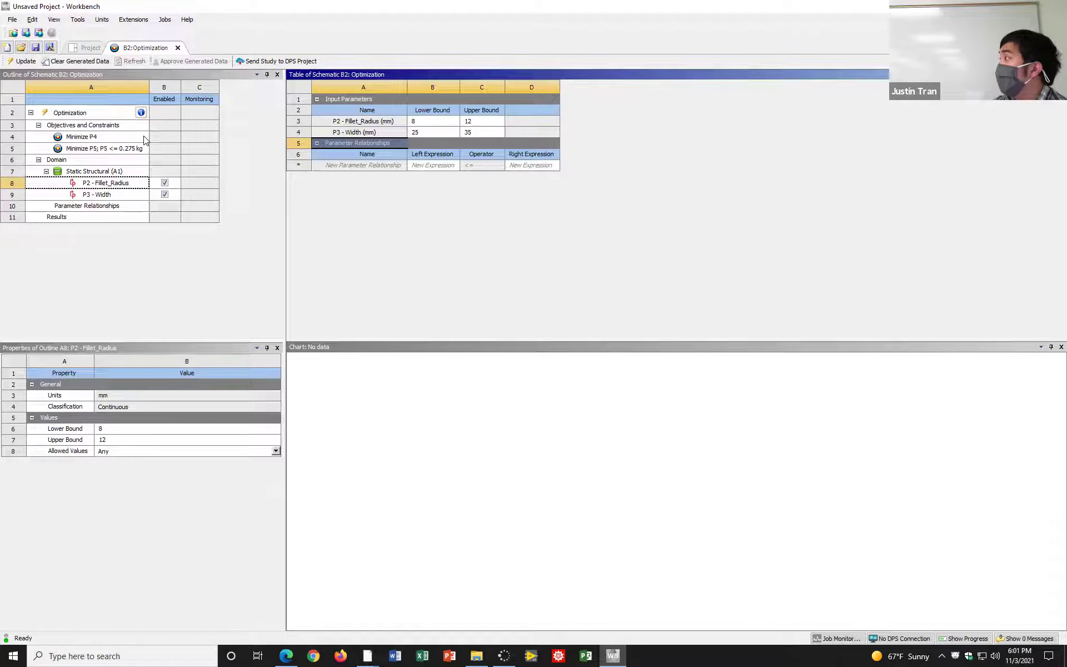
# Show the Optimization properties, mark the Run Time Index and estimated number of design points in red ink with handwritten notes, and clear the ink
pyautogui.click(87, 114)
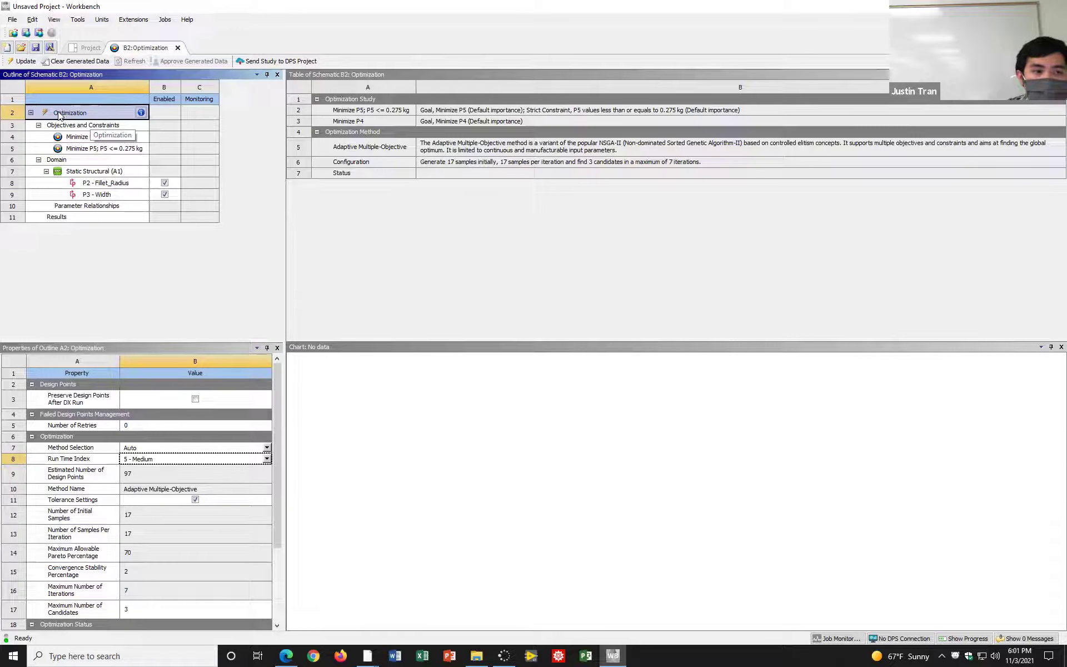
pyautogui.click(663, 48)
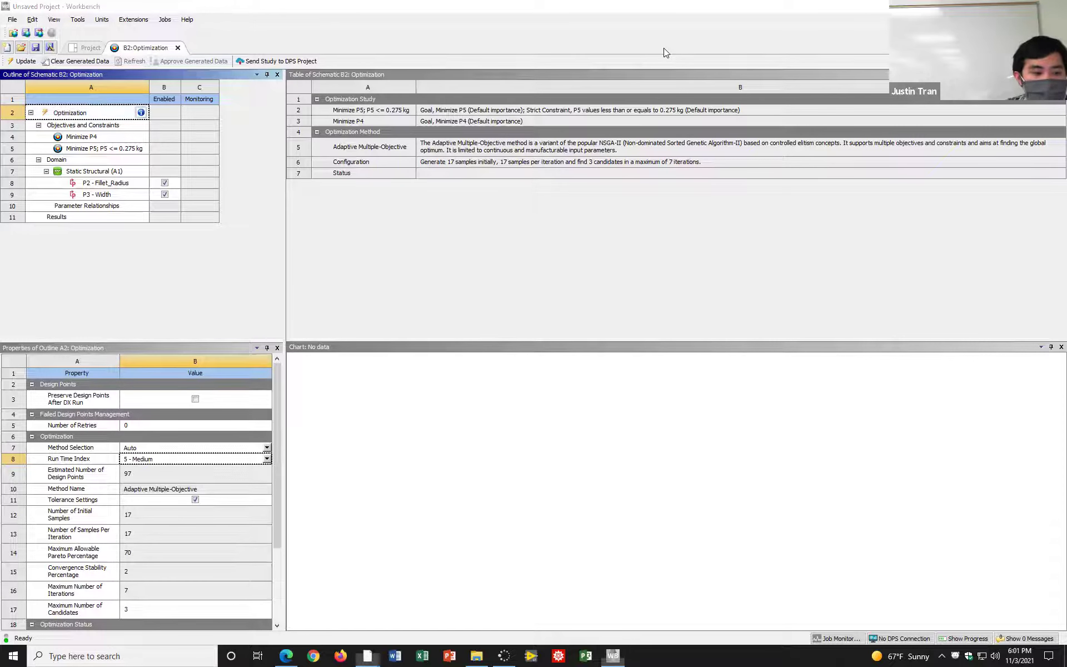
pyautogui.moveTo(14, 451)
pyautogui.mouseDown()
pyautogui.moveTo(5, 475)
pyautogui.moveTo(164, 487)
pyautogui.moveTo(237, 479)
pyautogui.moveTo(284, 460)
pyautogui.moveTo(238, 450)
pyautogui.mouseUp()
pyautogui.moveTo(165, 450); pyautogui.dragTo(10, 452)
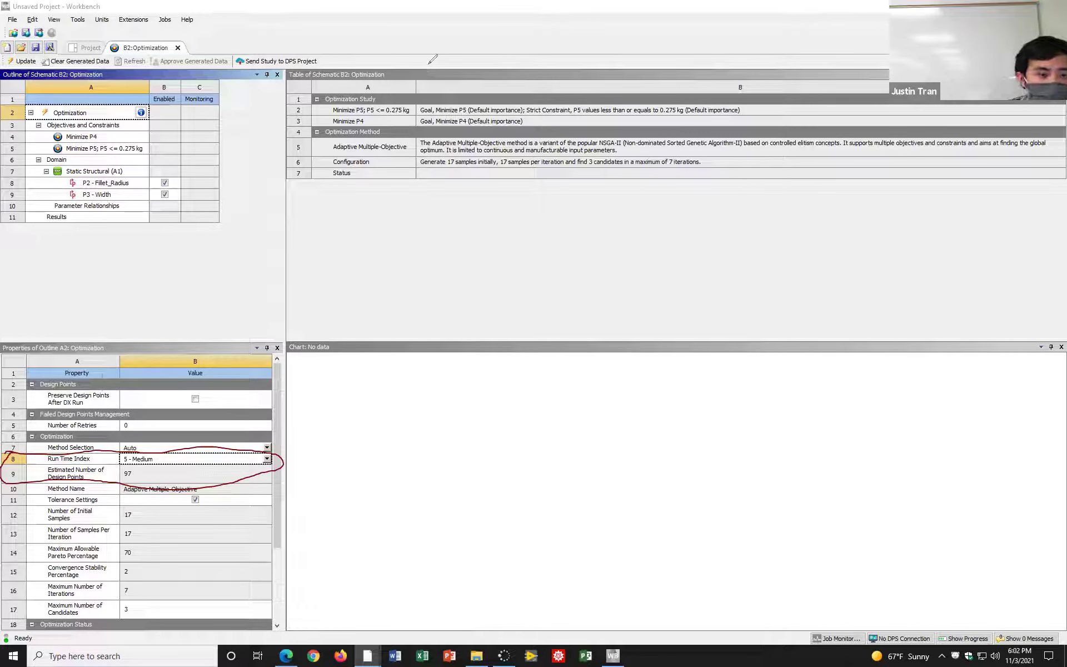
pyautogui.moveTo(134, 467)
pyautogui.mouseDown()
pyautogui.moveTo(121, 482)
pyautogui.moveTo(117, 465)
pyautogui.moveTo(146, 470)
pyautogui.mouseUp()
pyautogui.moveTo(273, 463)
pyautogui.mouseDown()
pyautogui.moveTo(357, 457)
pyautogui.moveTo(343, 451)
pyautogui.moveTo(340, 473)
pyautogui.mouseUp()
pyautogui.moveTo(407, 445)
pyautogui.mouseDown()
pyautogui.moveTo(382, 461)
pyautogui.moveTo(399, 487)
pyautogui.moveTo(439, 490)
pyautogui.mouseUp()
pyautogui.moveTo(504, 450); pyautogui.dragTo(487, 470)
pyautogui.moveTo(513, 452)
pyautogui.mouseDown()
pyautogui.moveTo(542, 469)
pyautogui.moveTo(569, 454)
pyautogui.moveTo(555, 470)
pyautogui.mouseUp()
pyautogui.click(508, 426)
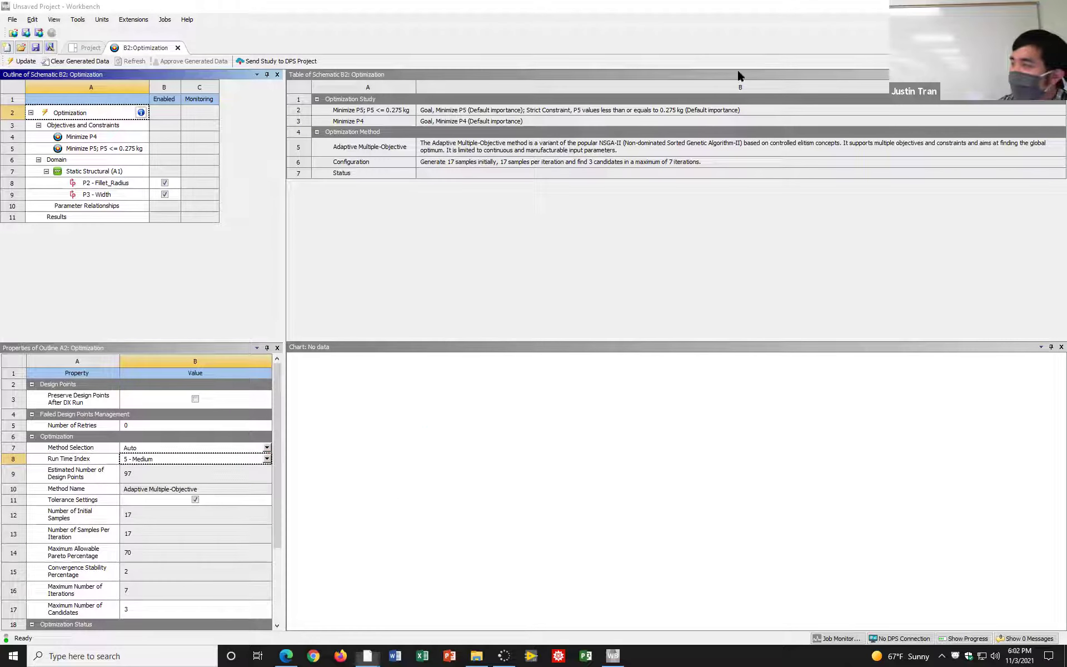
# Set the optimization's Run Time Index to 2 and switch to the ANSYS activity PDF in the browser
pyautogui.click(265, 460)
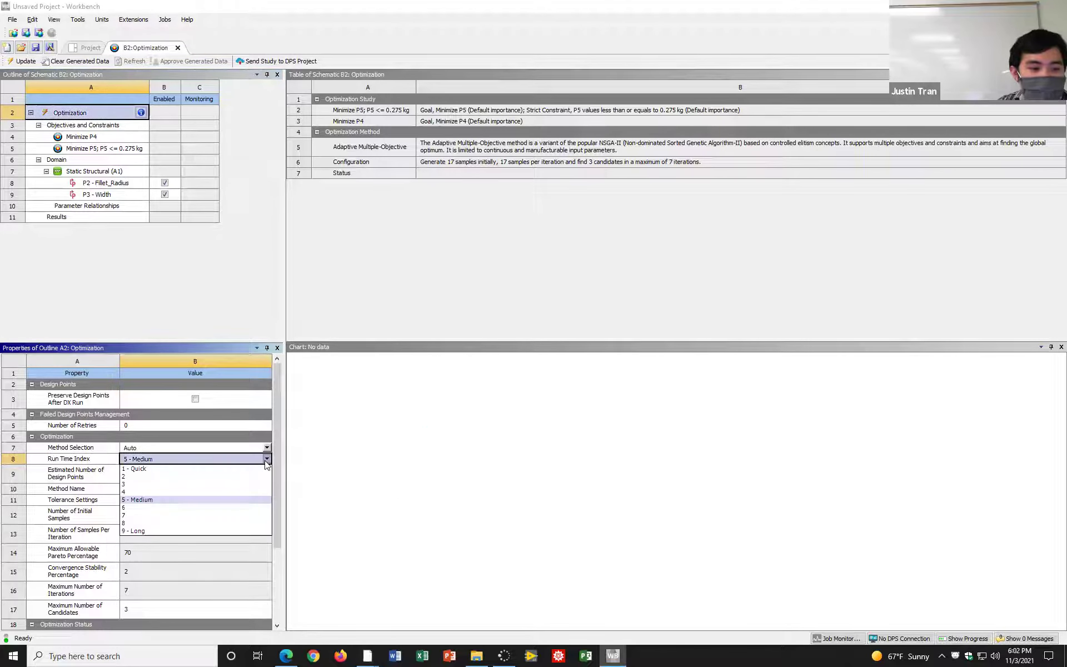
pyautogui.click(192, 477)
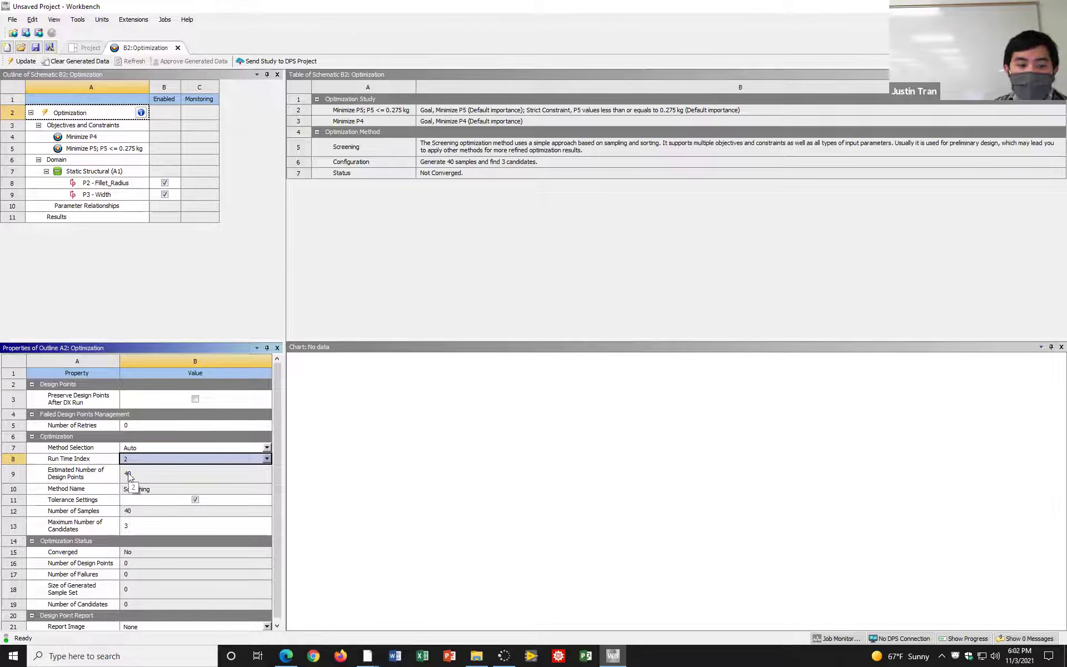
pyautogui.click(266, 459)
pyautogui.hotkey('alt', 'Tab')
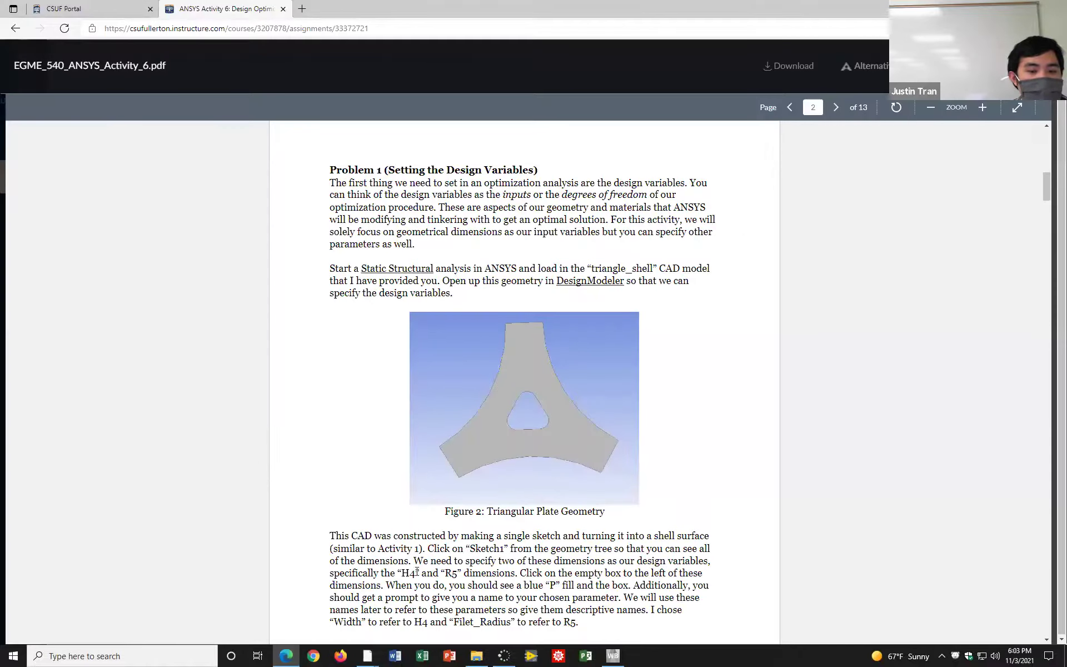
# Switch back to Workbench, review the optimization's objectives and constraints, and run the update of the Optimization component
pyautogui.click(611, 656)
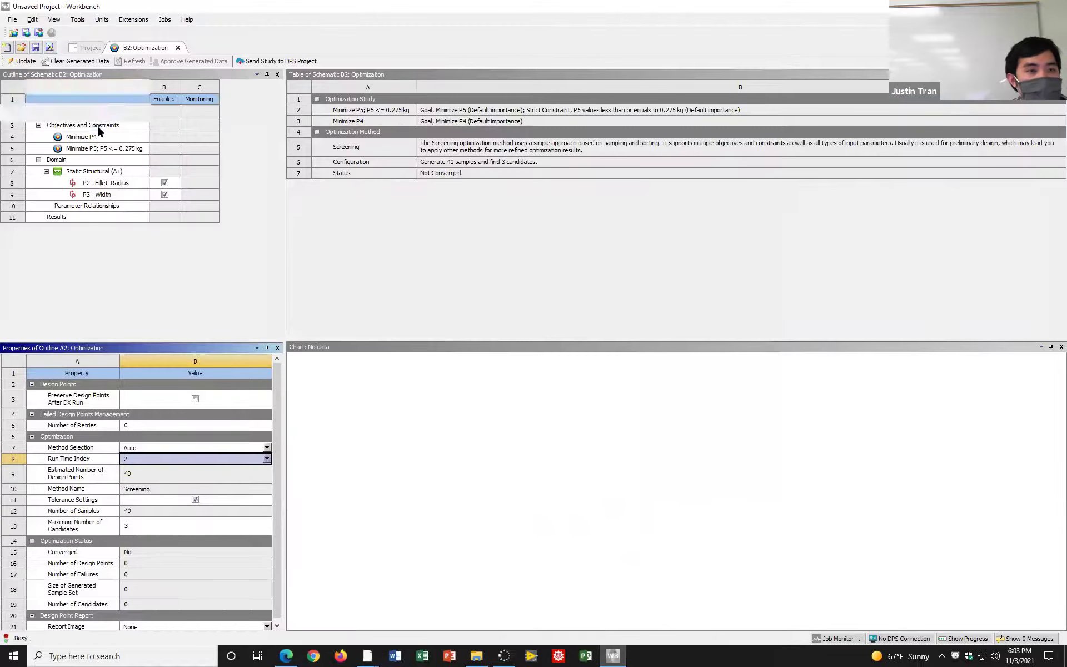
pyautogui.click(98, 125)
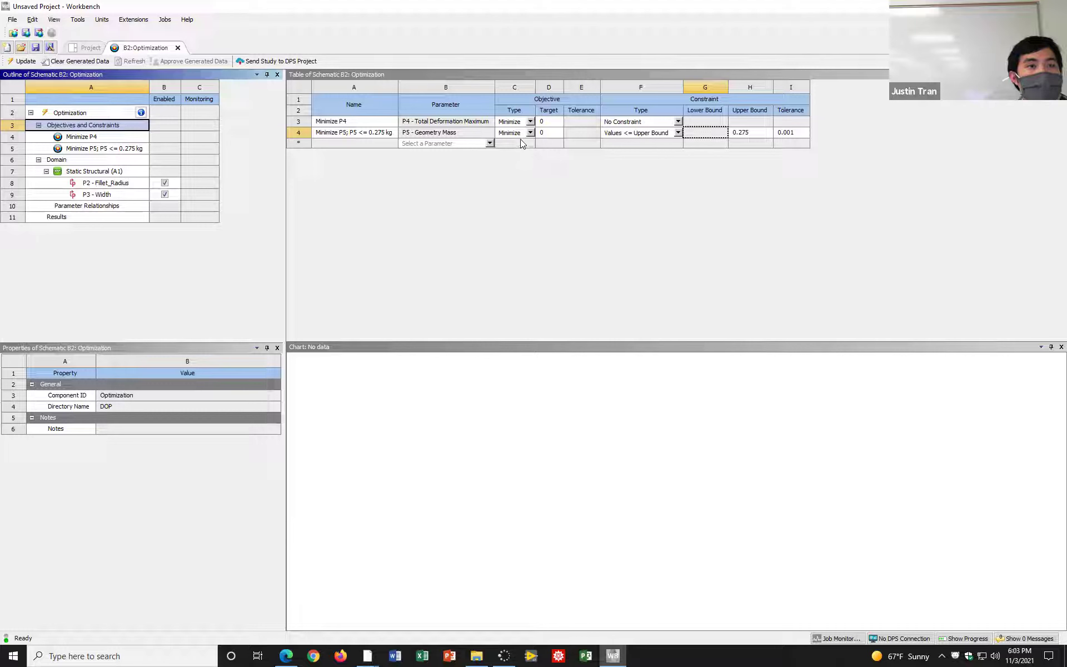
pyautogui.click(83, 113)
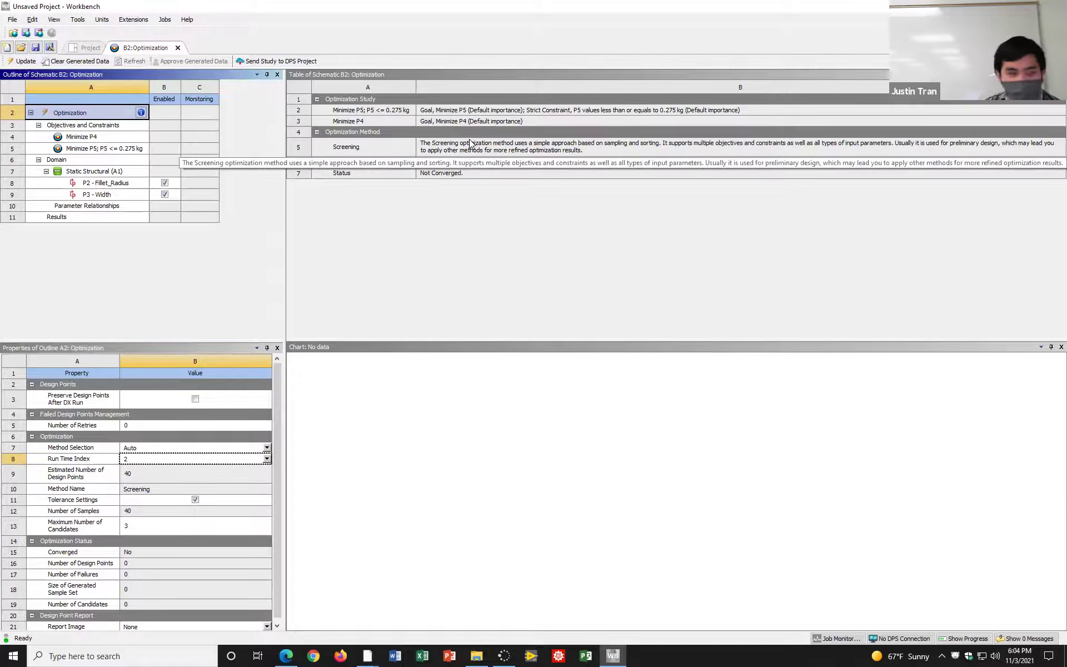
pyautogui.click(24, 63)
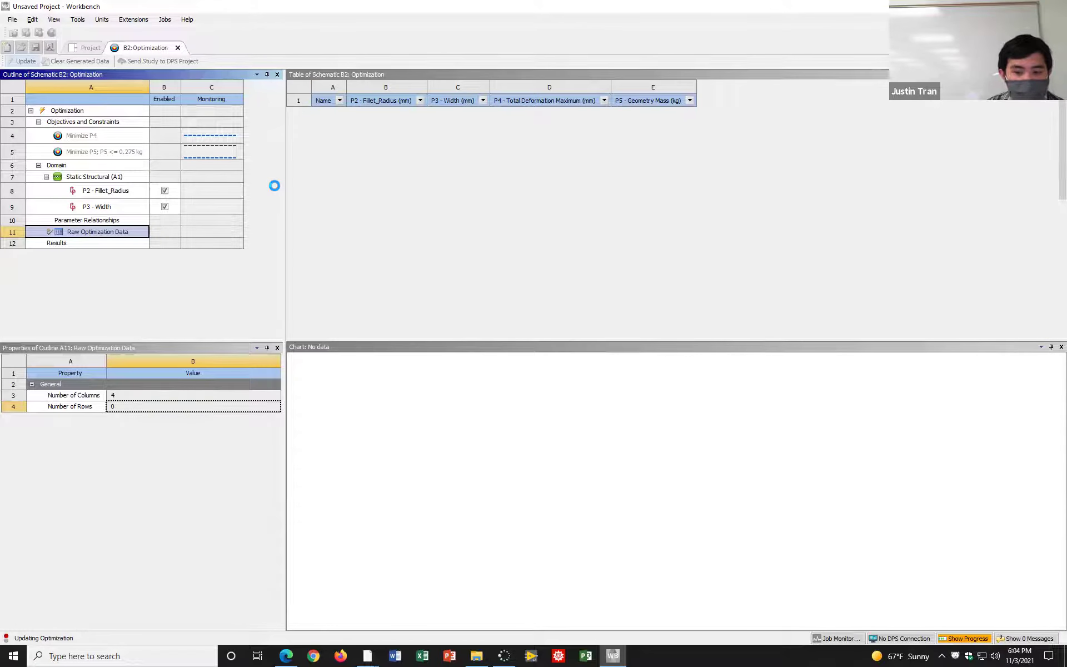
# Examine the Fillet_Radius and Width values sampled for the design points in the raw optimization data table
pyautogui.scroll(-8, 444, 222)
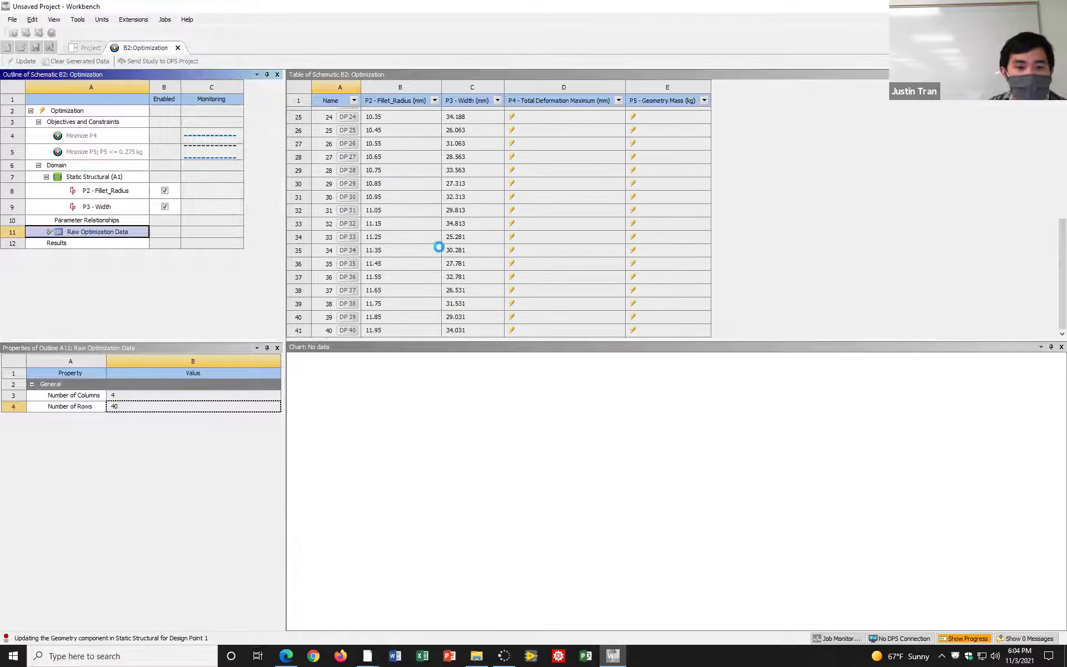
pyautogui.scroll(8, 452, 280)
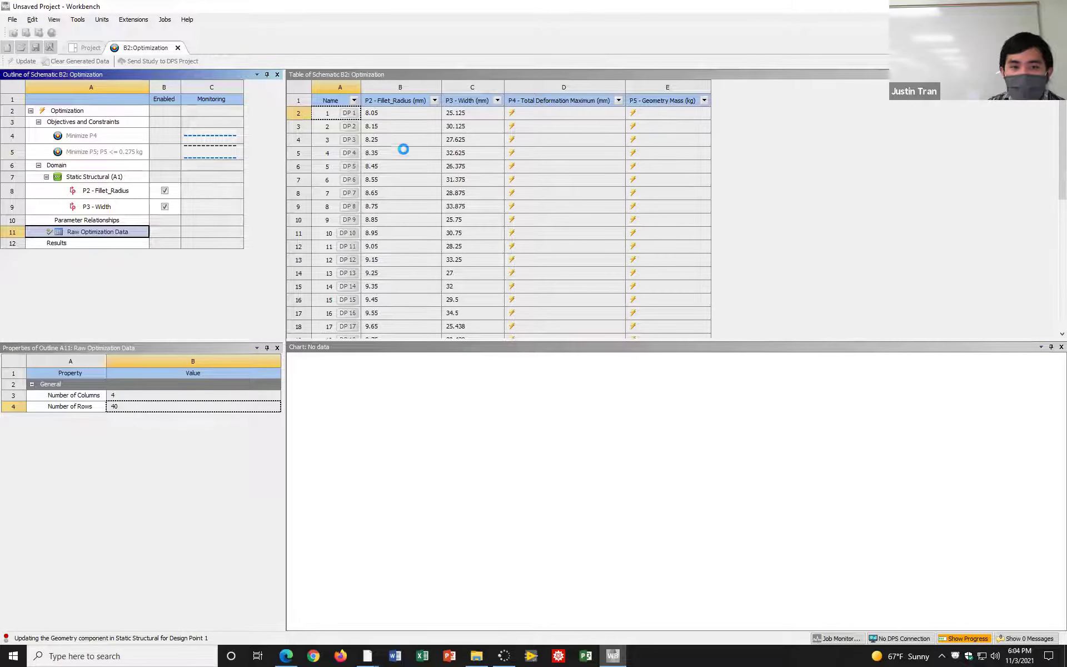
pyautogui.scroll(-4, 431, 242)
pyautogui.scroll(-3, 430, 245)
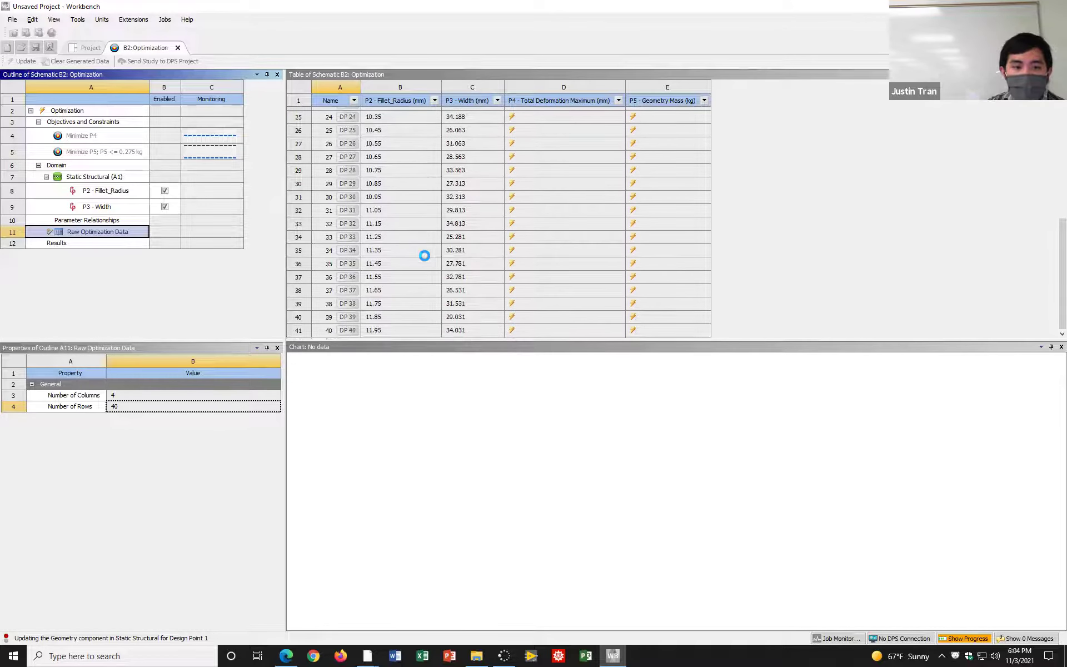
pyautogui.scroll(7, 430, 245)
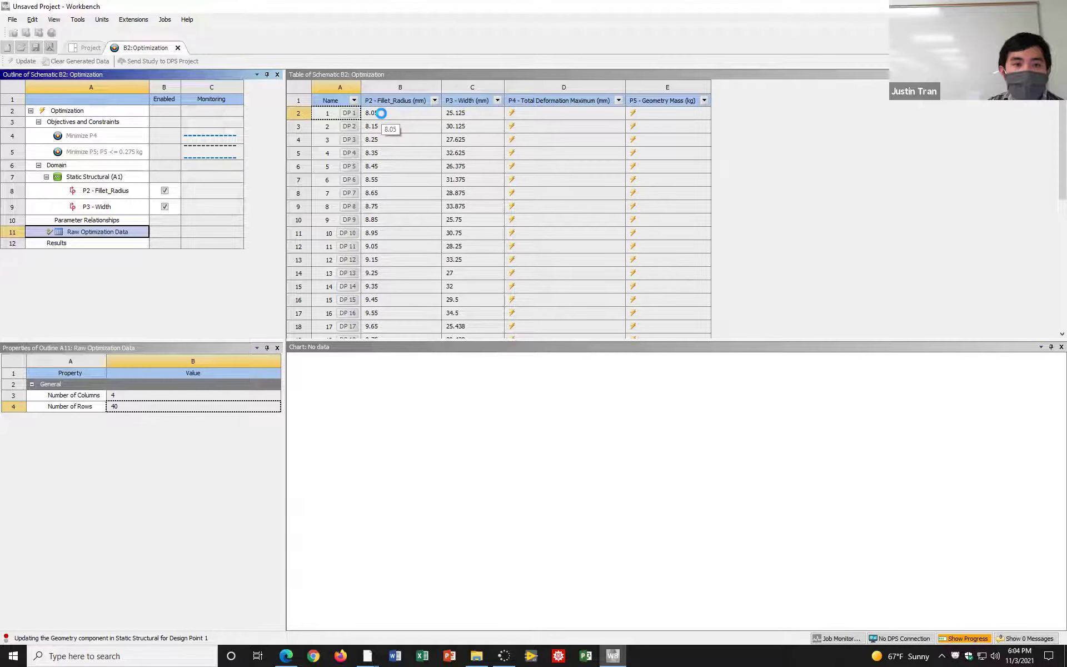
pyautogui.scroll(-2, 395, 187)
pyautogui.scroll(-6, 397, 211)
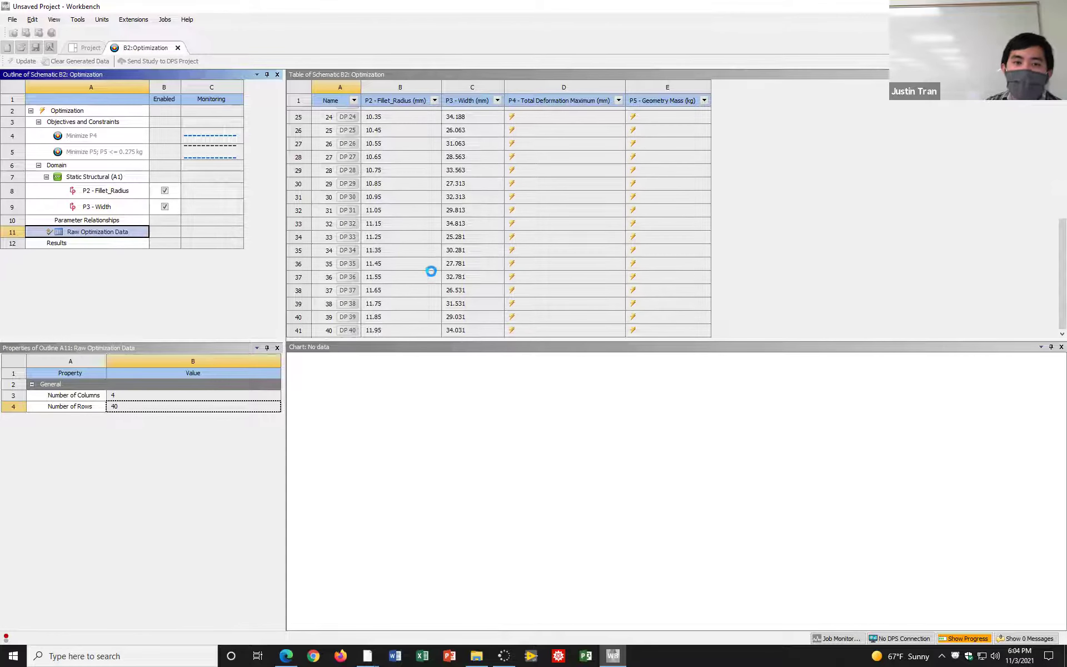
pyautogui.scroll(6, 431, 272)
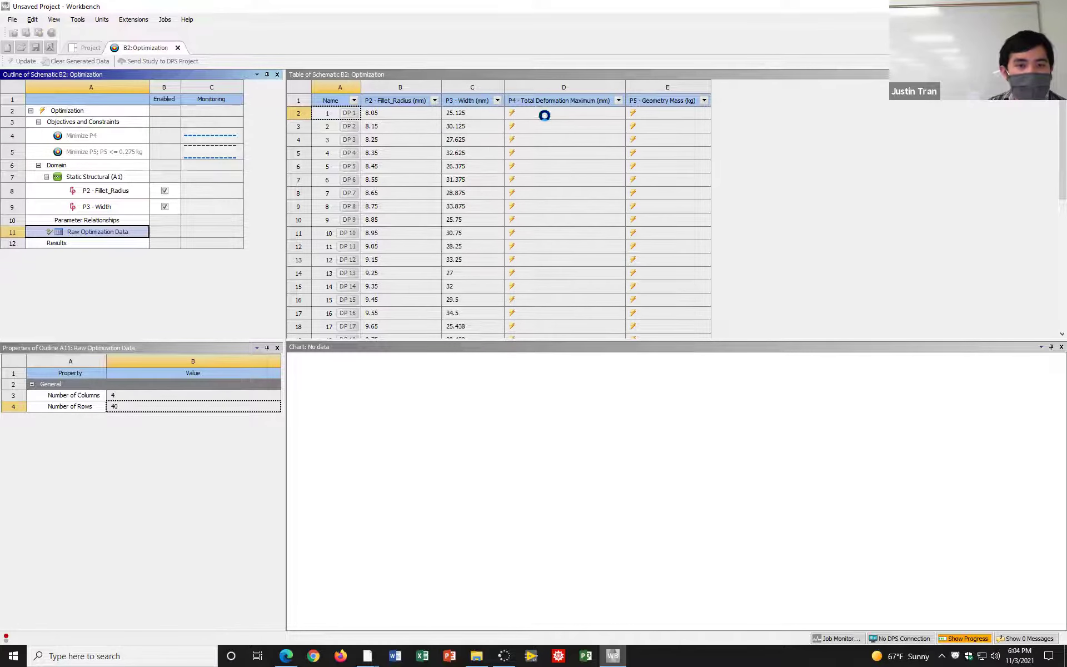
pyautogui.scroll(-8, 433, 233)
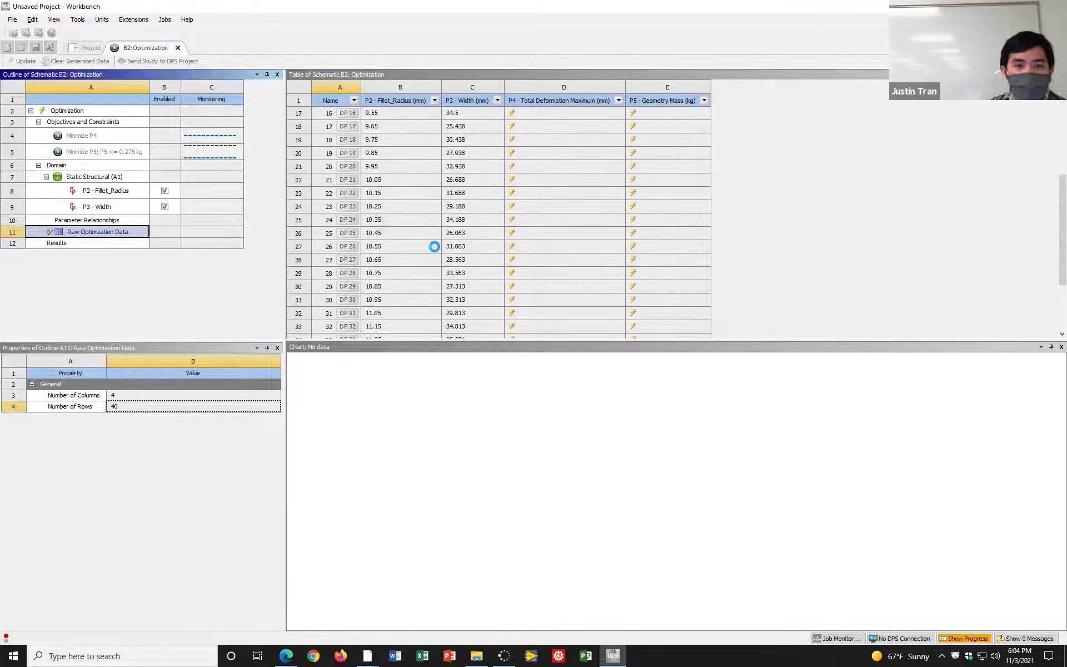
pyautogui.scroll(8, 433, 245)
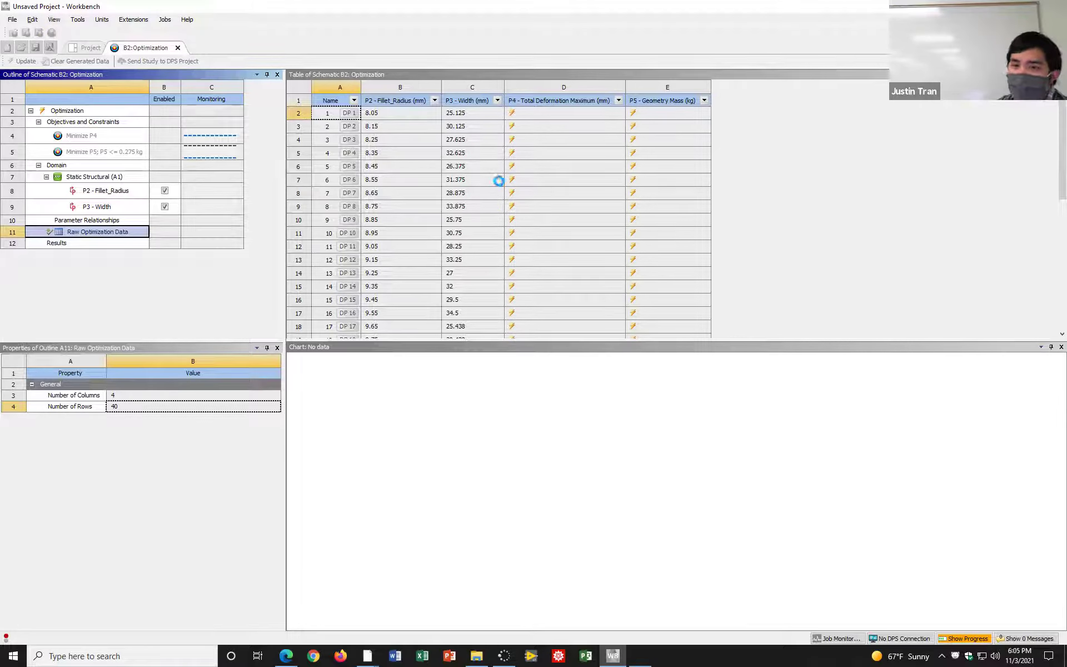
pyautogui.scroll(-6, 514, 208)
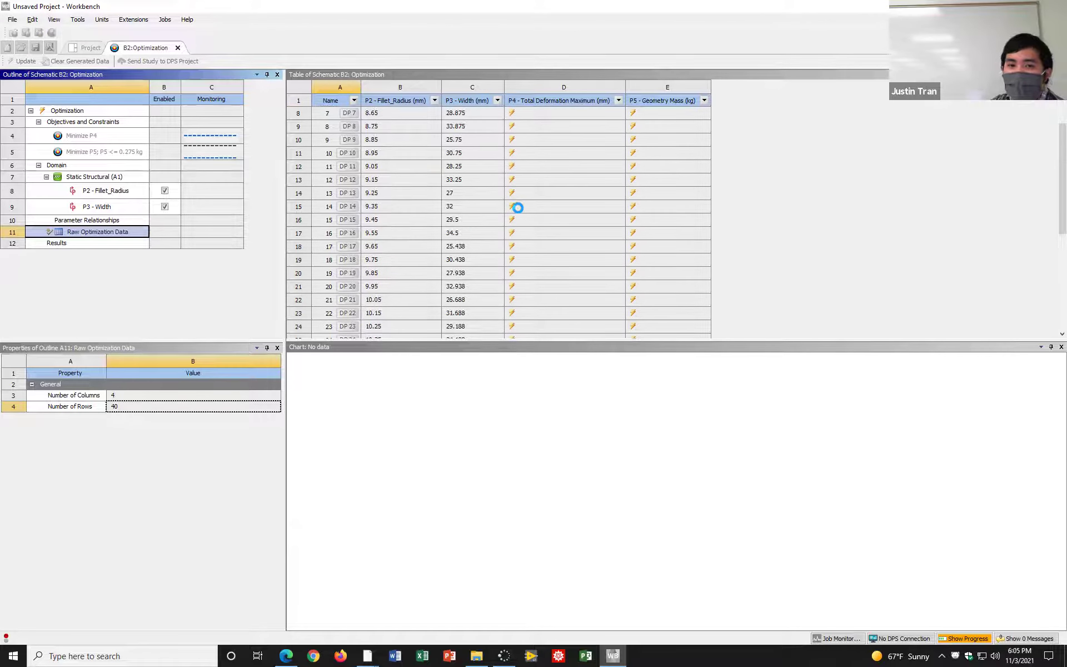
pyautogui.scroll(6, 518, 210)
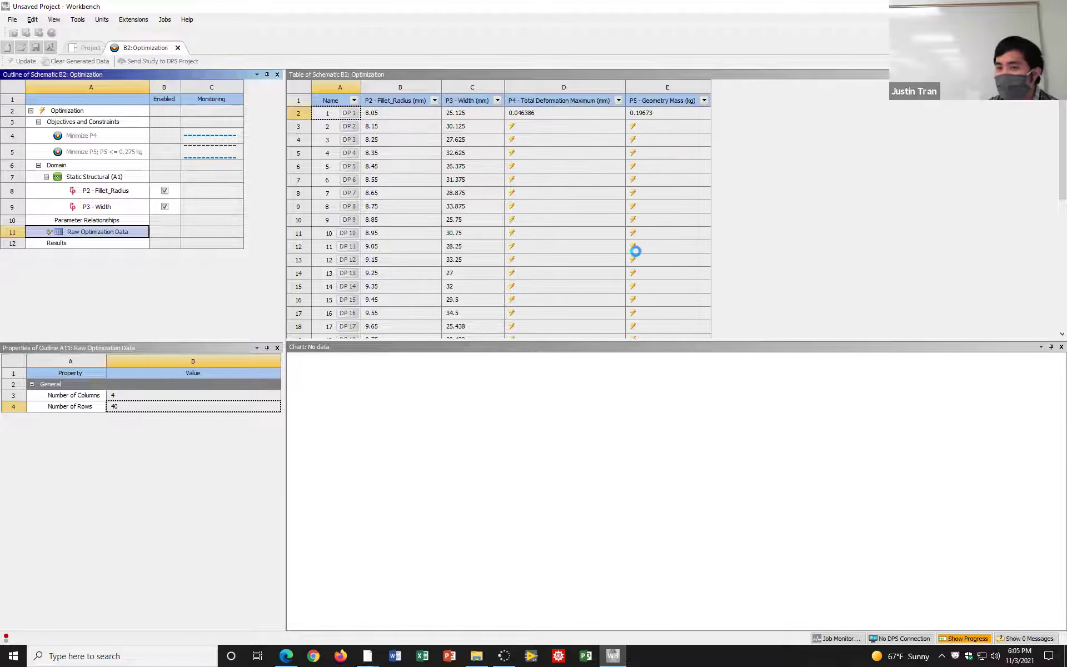
# Check which design points in the raw optimization data already have computed maximum deformation and geometry mass values
pyautogui.scroll(-3, 635, 251)
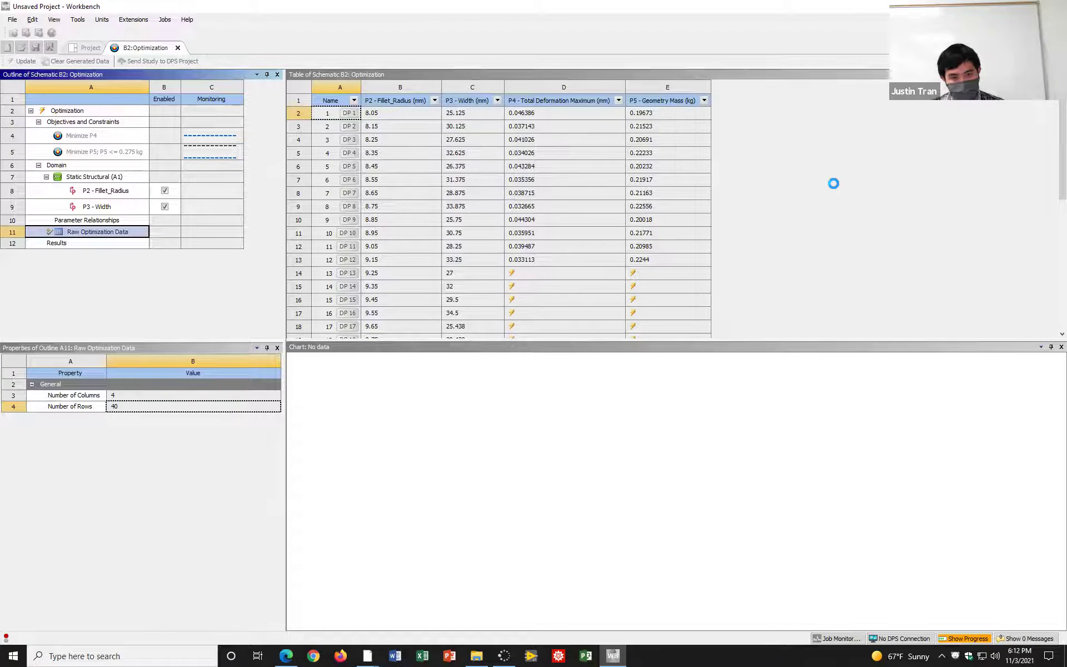
pyautogui.scroll(-2, 754, 280)
pyautogui.scroll(-3, 755, 280)
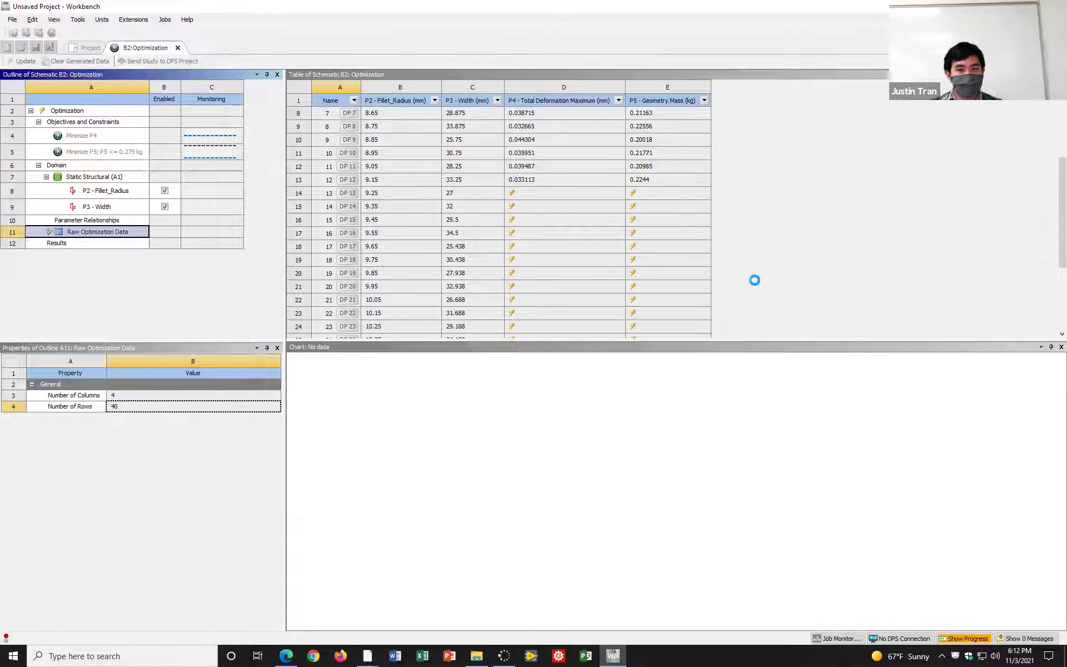
pyautogui.scroll(3, 755, 283)
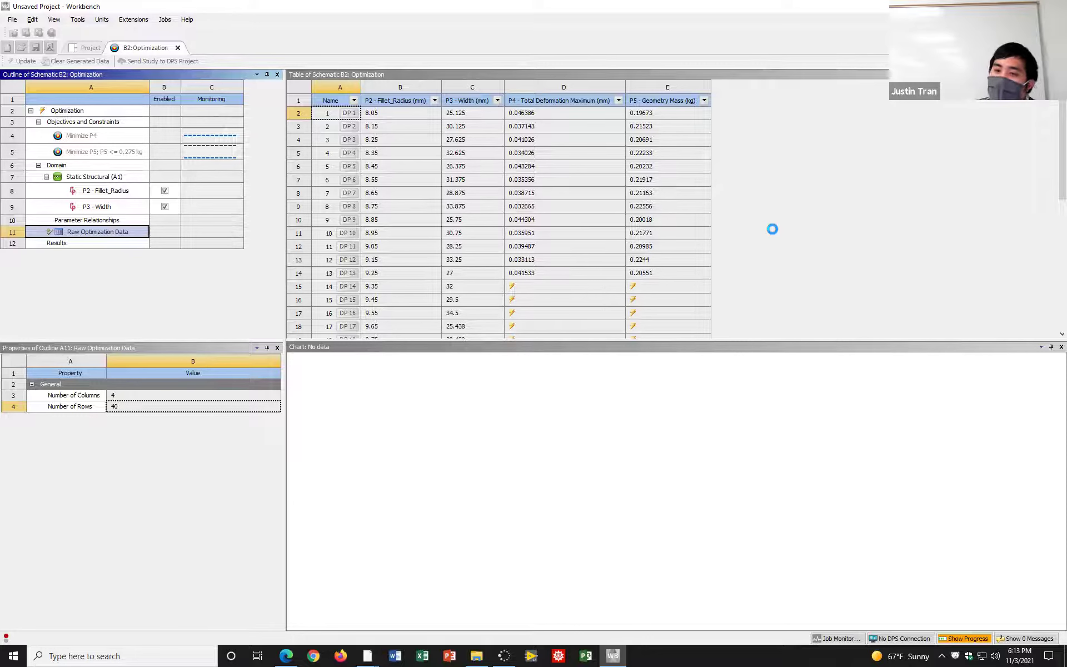
pyautogui.scroll(-3, 775, 230)
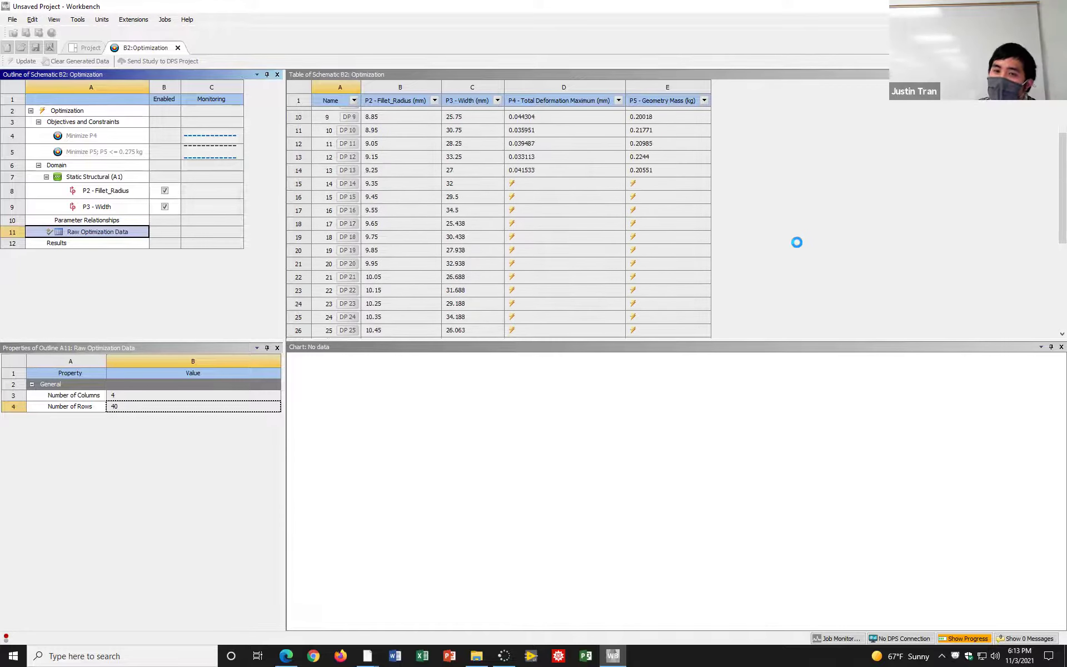
pyautogui.scroll(1, 796, 242)
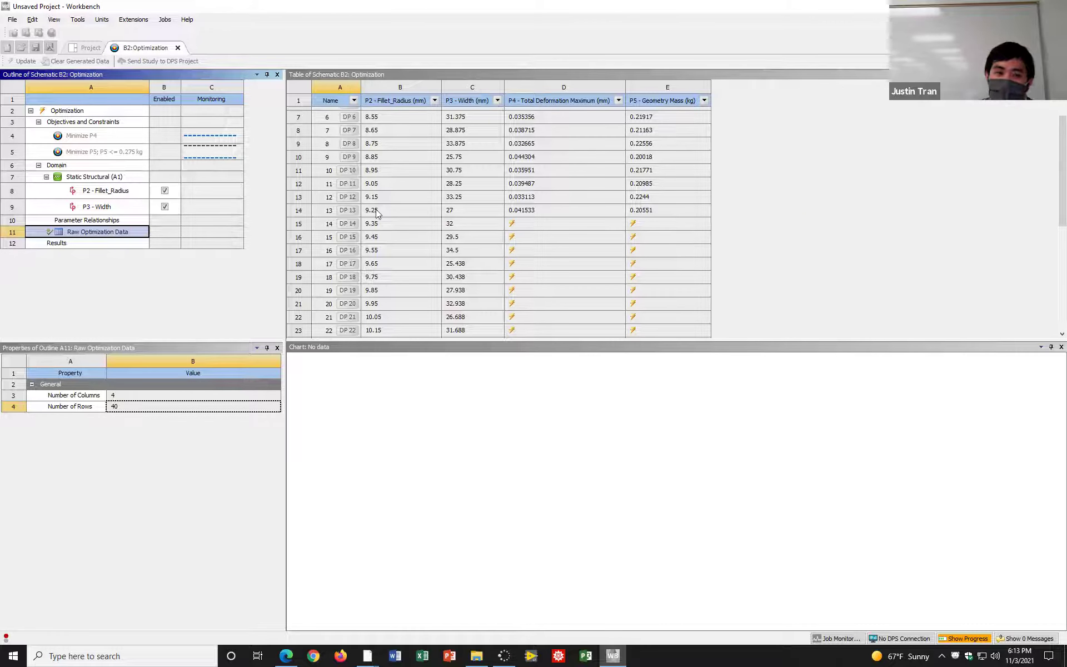
pyautogui.scroll(2, 464, 286)
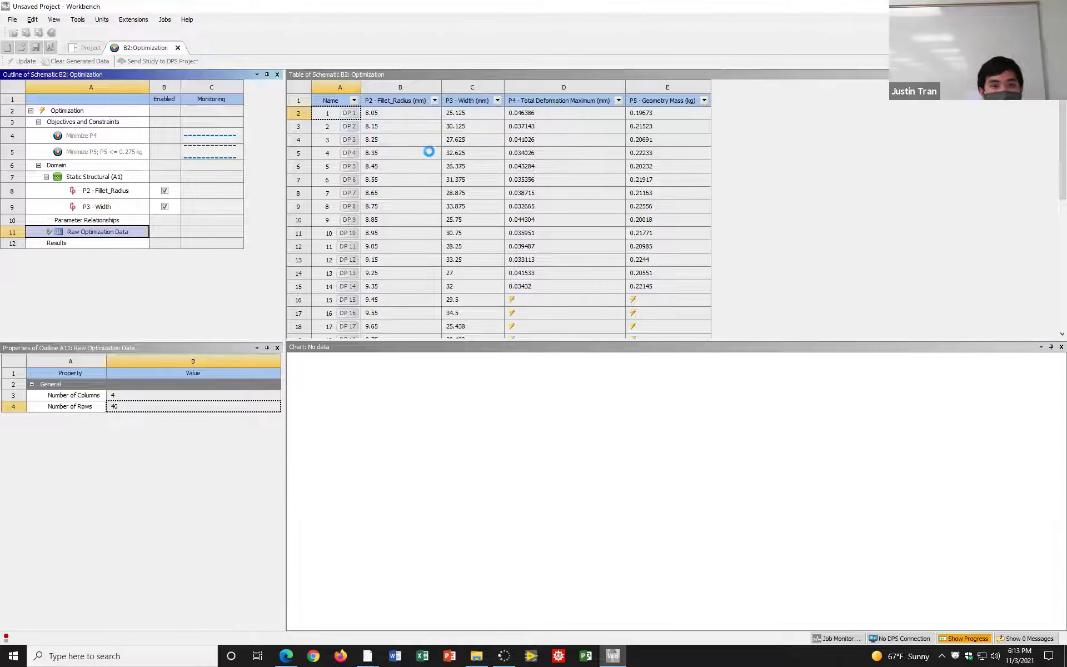
pyautogui.scroll(-2, 486, 231)
pyautogui.scroll(-1, 486, 231)
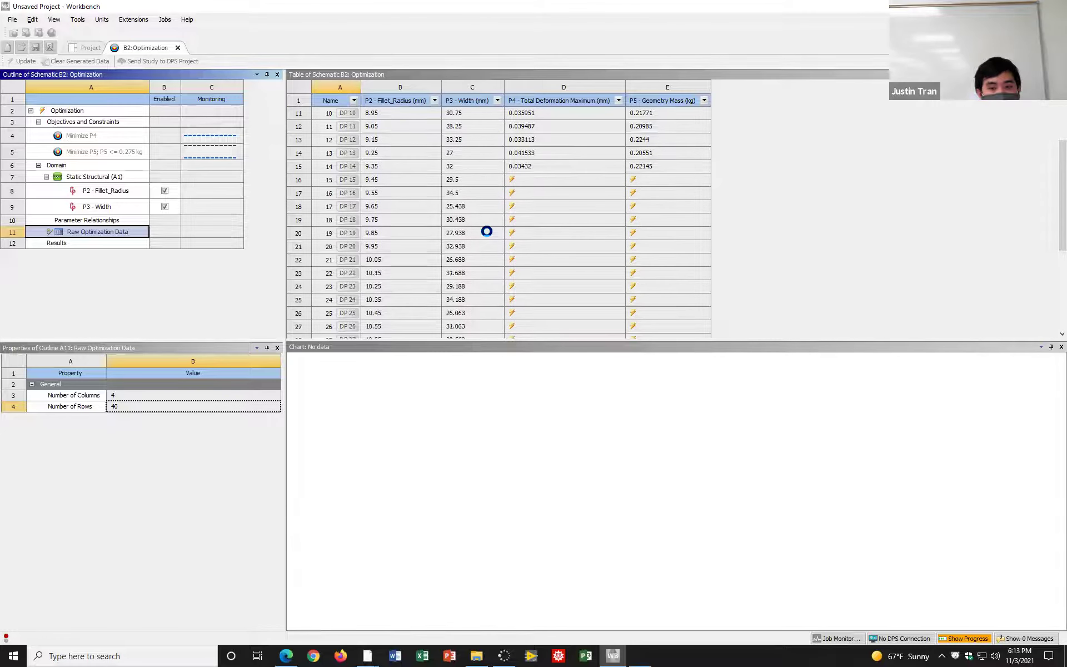
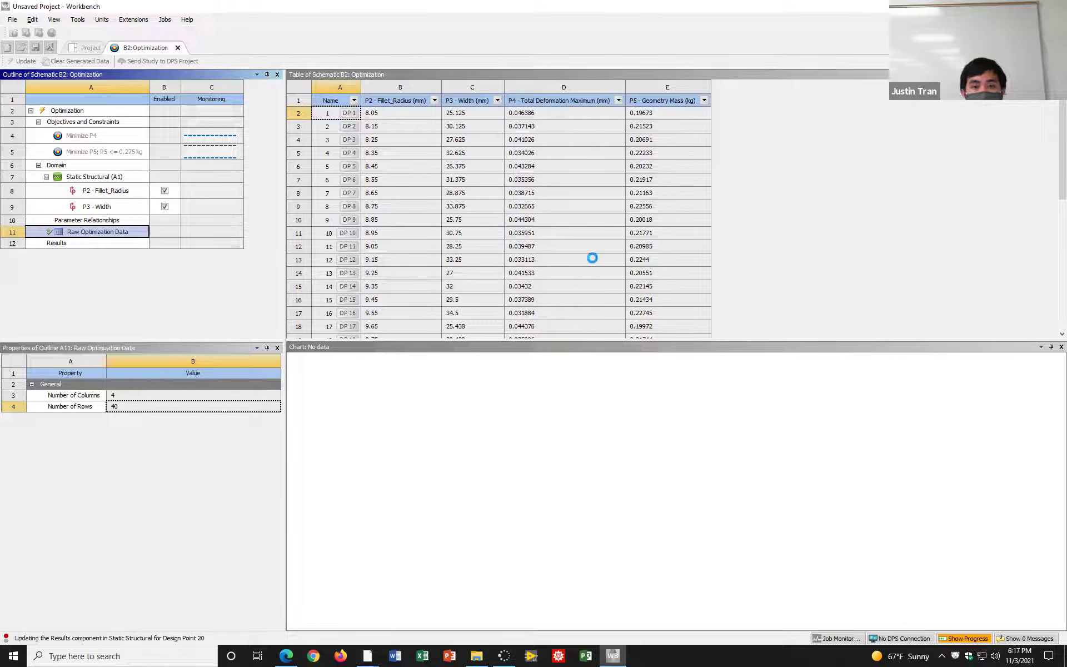
pyautogui.scroll(-5, 591, 273)
pyautogui.scroll(-1, 591, 272)
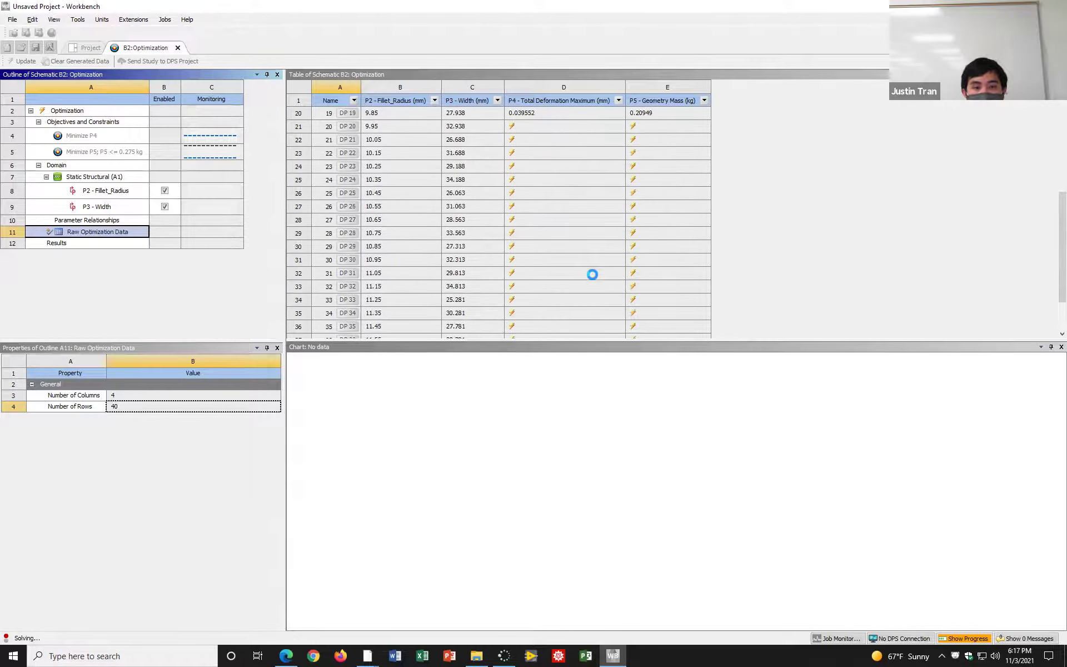
pyautogui.scroll(6, 593, 274)
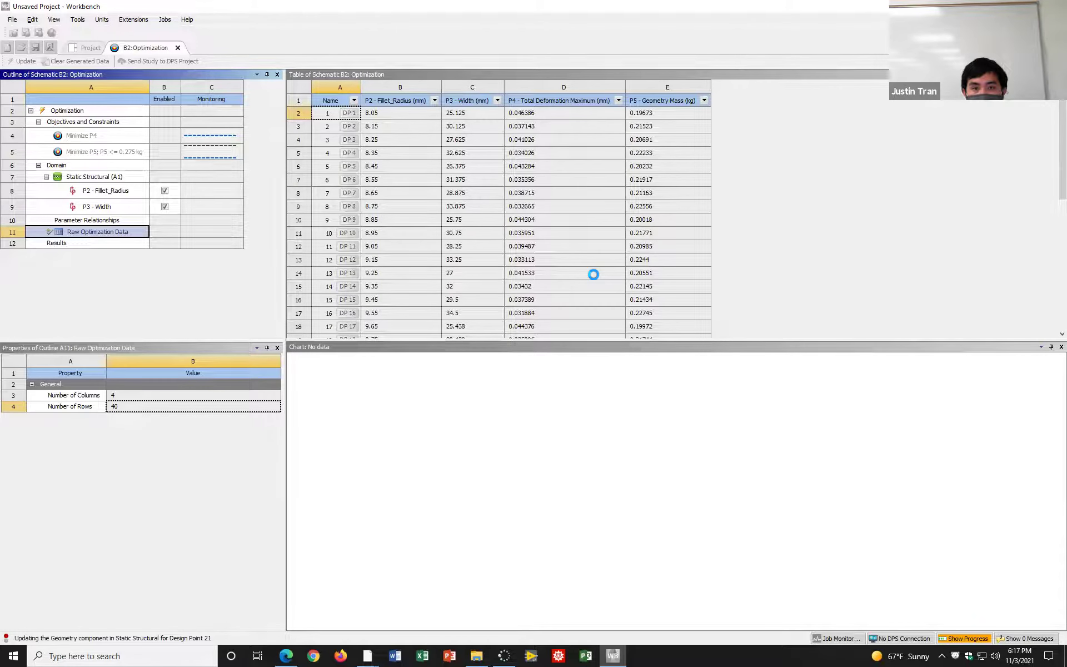
pyautogui.scroll(-4, 593, 274)
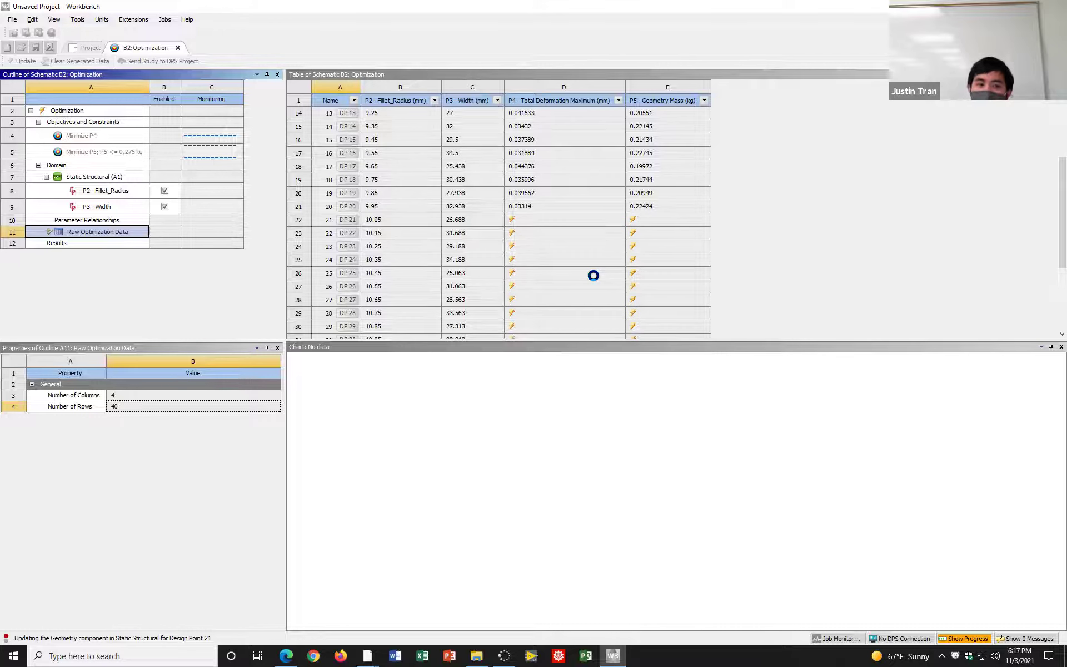
pyautogui.scroll(-4, 582, 291)
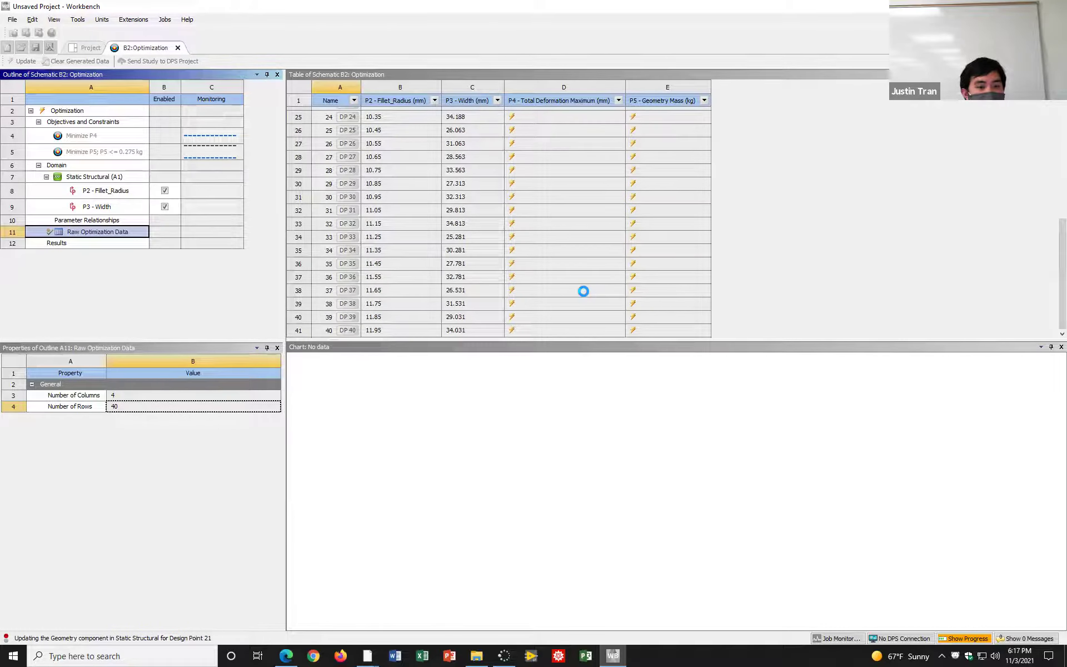
pyautogui.scroll(2, 583, 290)
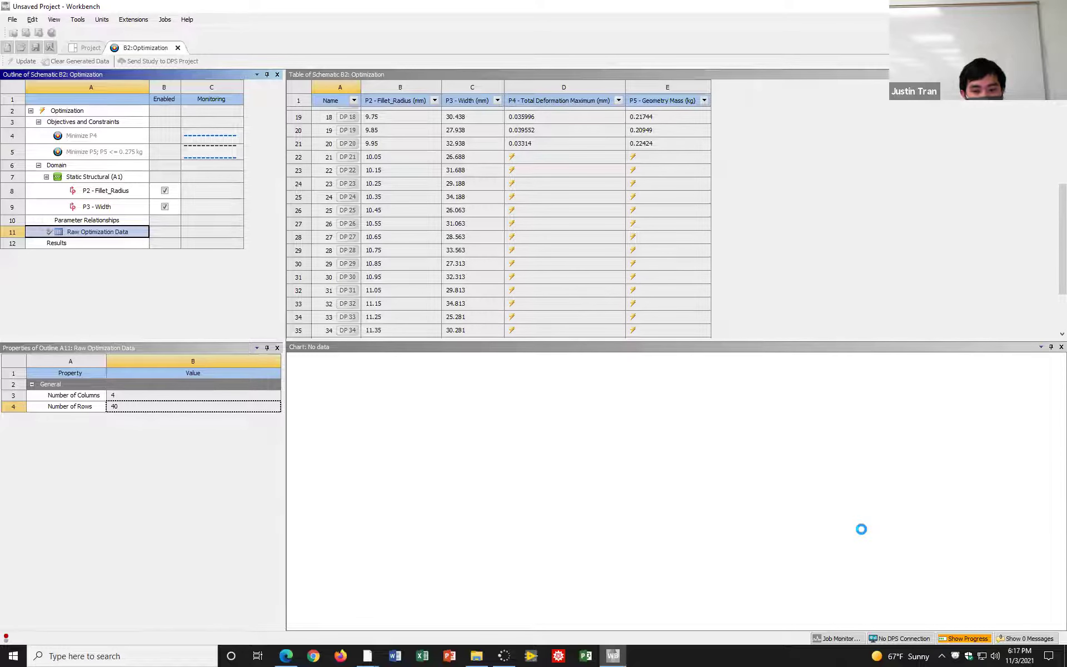
# Show the update progress details and monitor the remaining unsolved design points in the raw optimization data
pyautogui.click(961, 639)
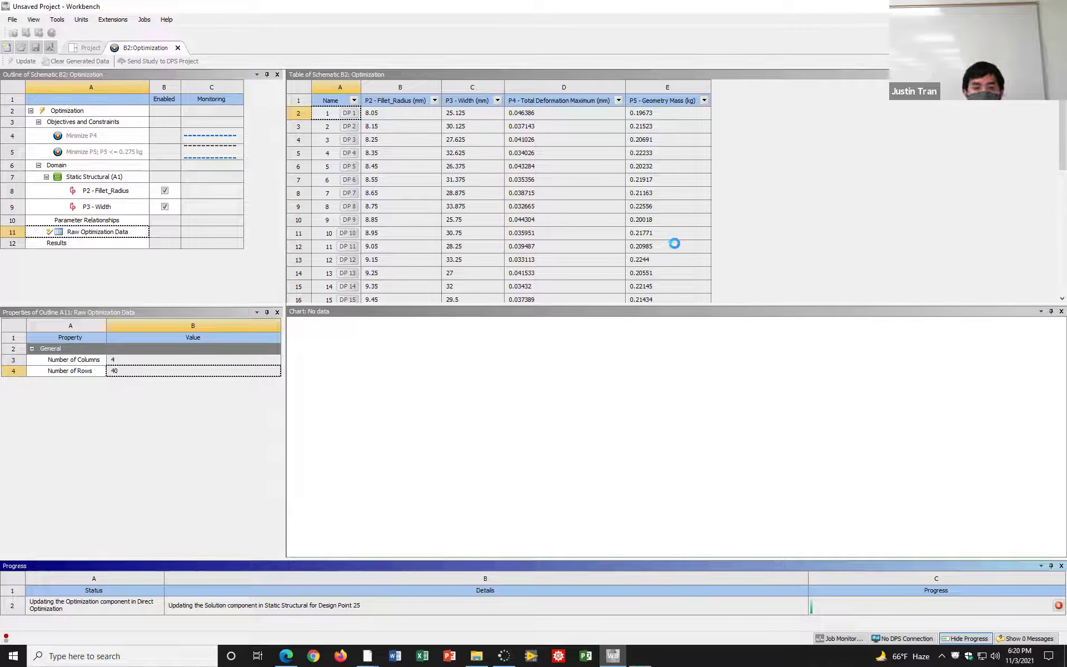
pyautogui.scroll(-3, 675, 246)
pyautogui.scroll(-3, 675, 246)
pyautogui.scroll(-2, 675, 246)
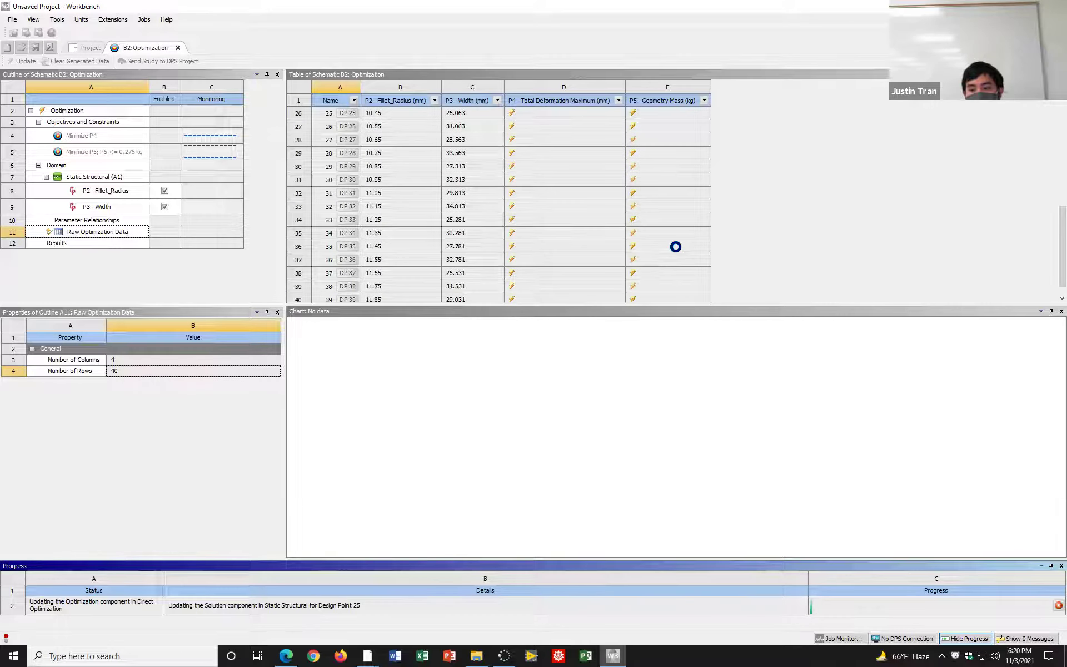
pyautogui.scroll(1, 675, 246)
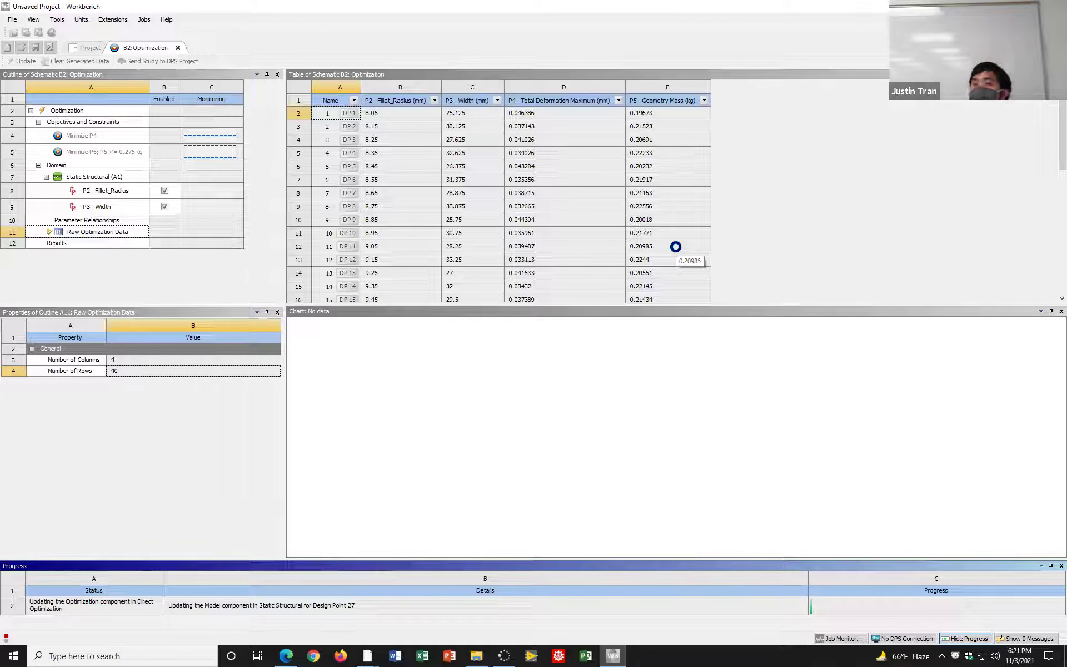
pyautogui.scroll(-6, 745, 221)
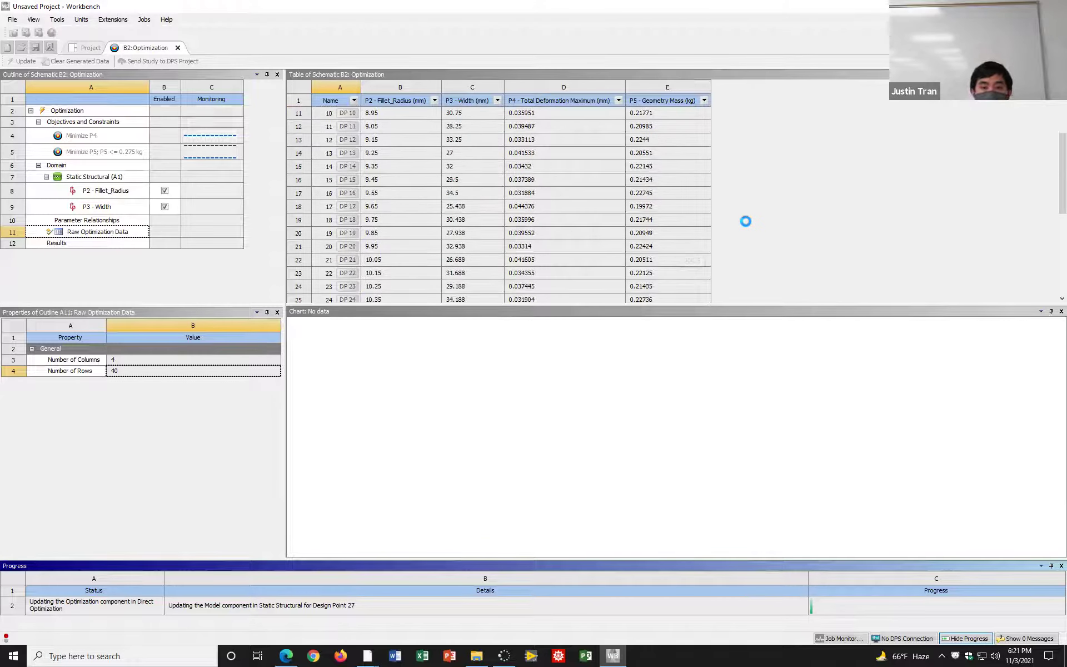
pyautogui.scroll(-3, 745, 221)
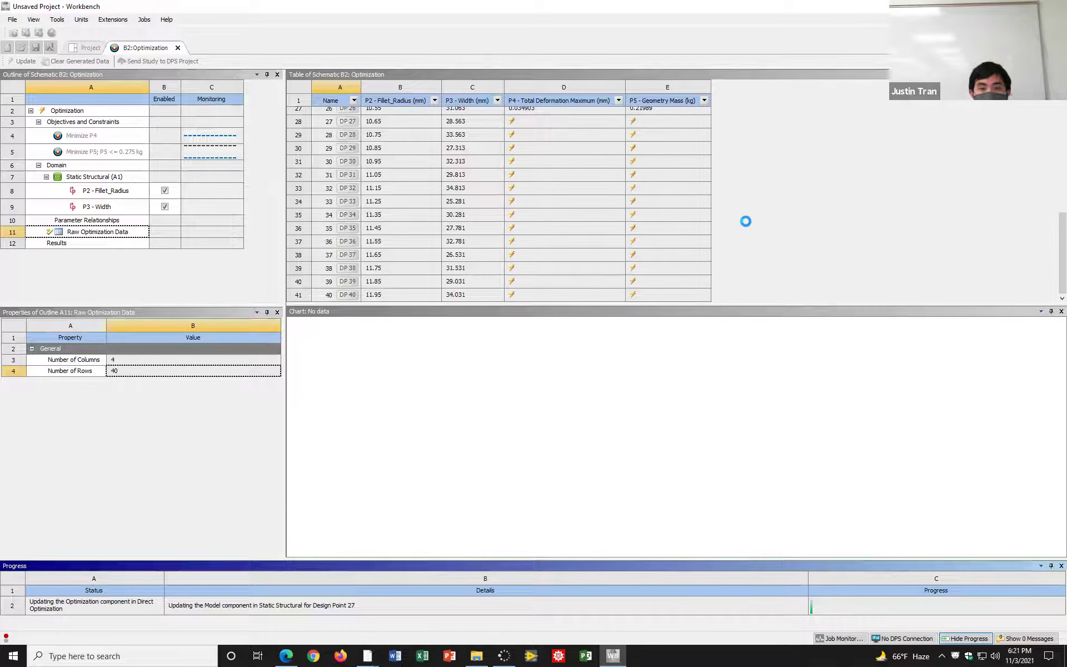
pyautogui.scroll(1, 745, 221)
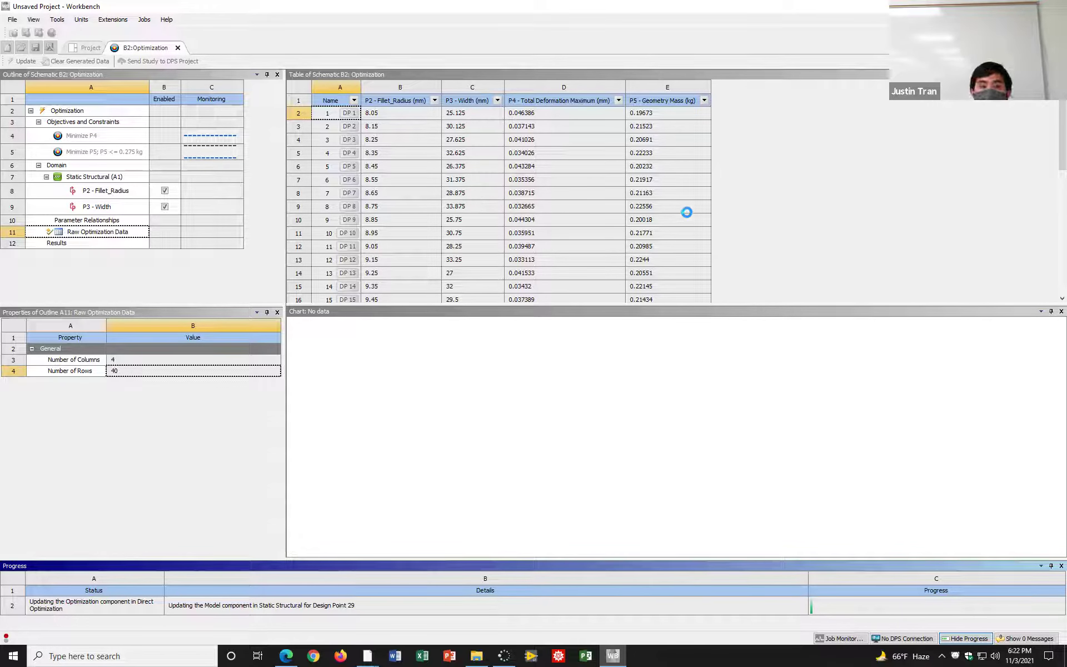
pyautogui.scroll(-5, 687, 212)
pyautogui.scroll(-4, 686, 210)
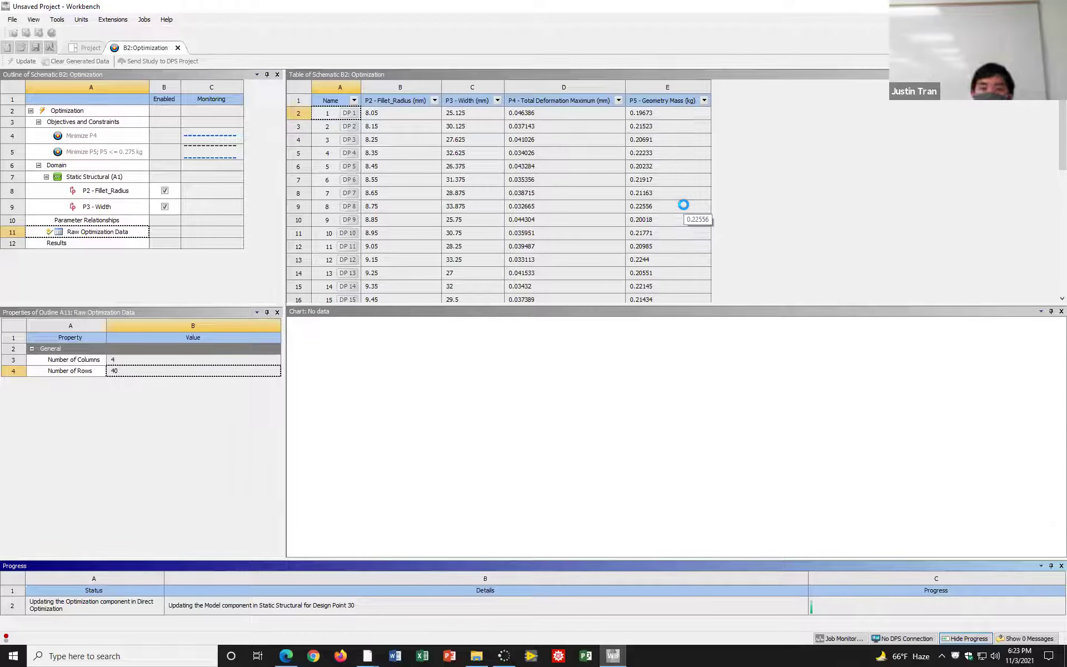
pyautogui.scroll(-4, 683, 214)
pyautogui.scroll(-5, 684, 215)
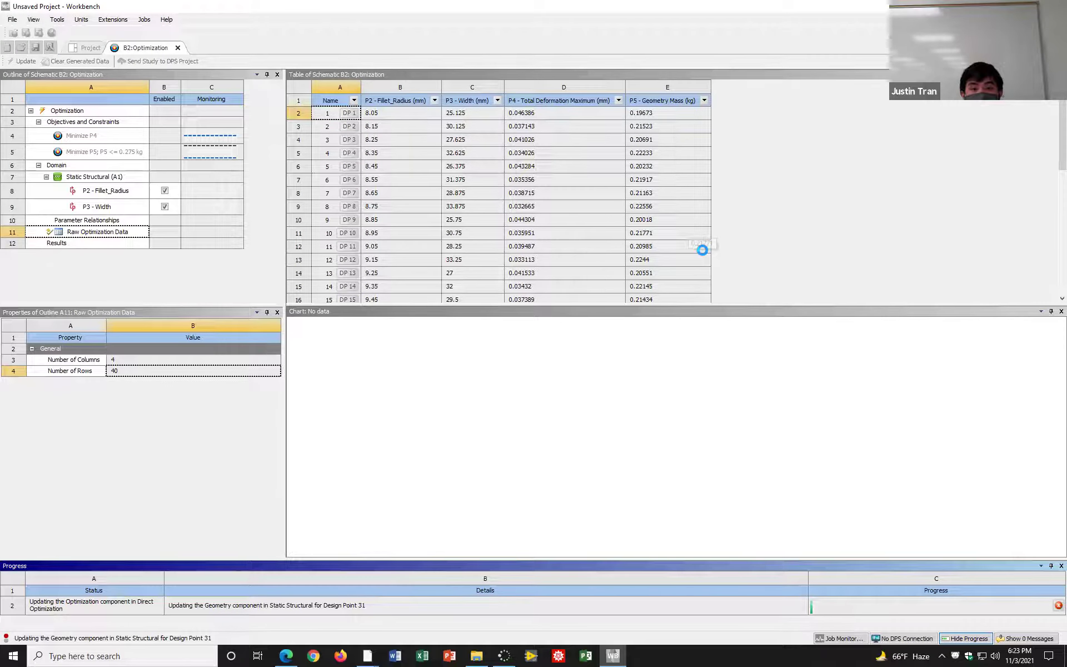
# Monitor the optimization update until the remaining design points in the raw optimization data are solved
pyautogui.scroll(-8, 696, 242)
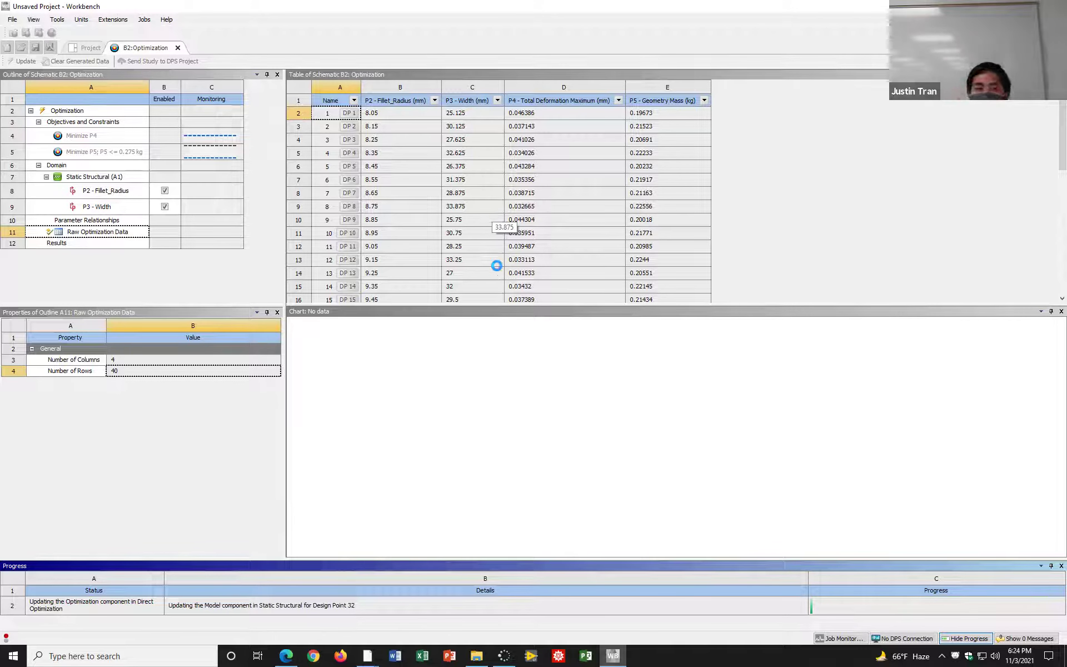
pyautogui.scroll(-8, 495, 262)
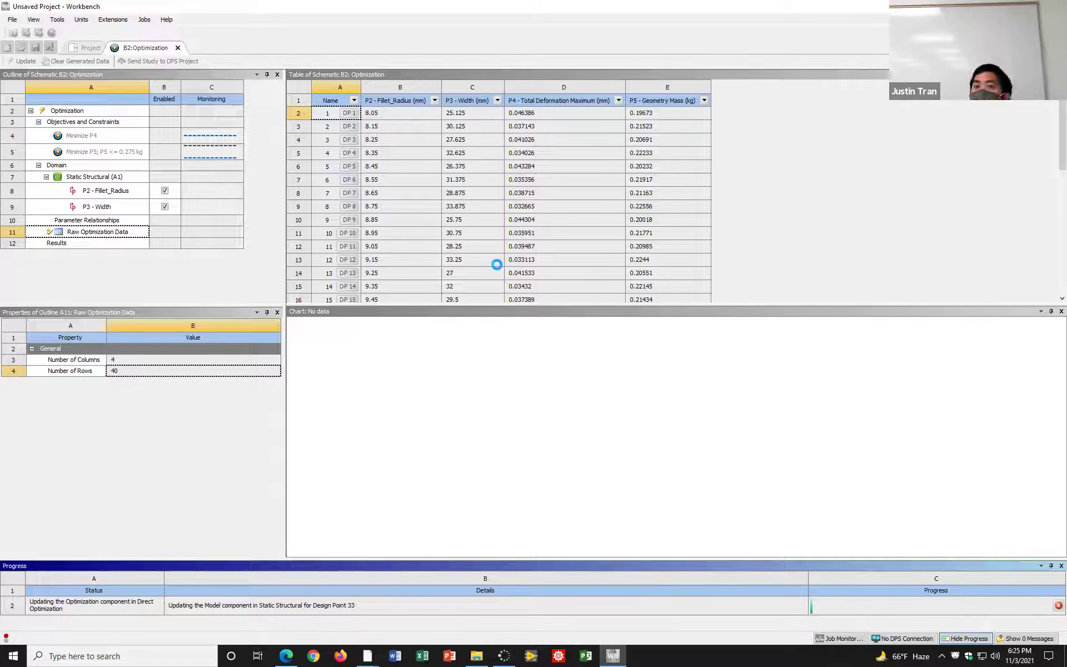
pyautogui.scroll(-8, 497, 266)
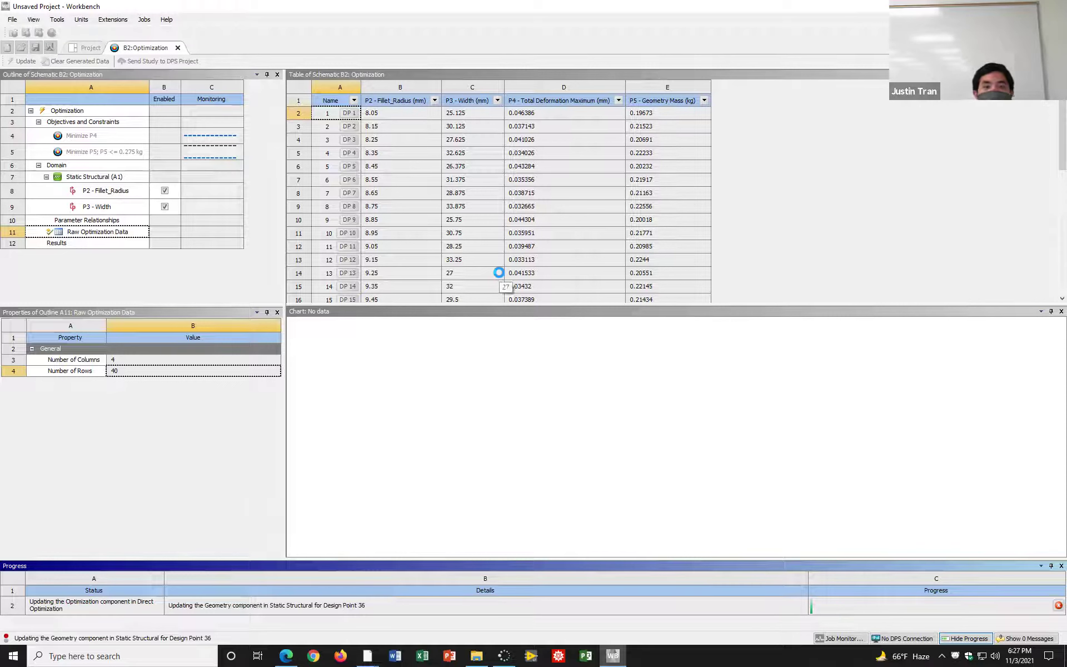
pyautogui.scroll(-8, 499, 273)
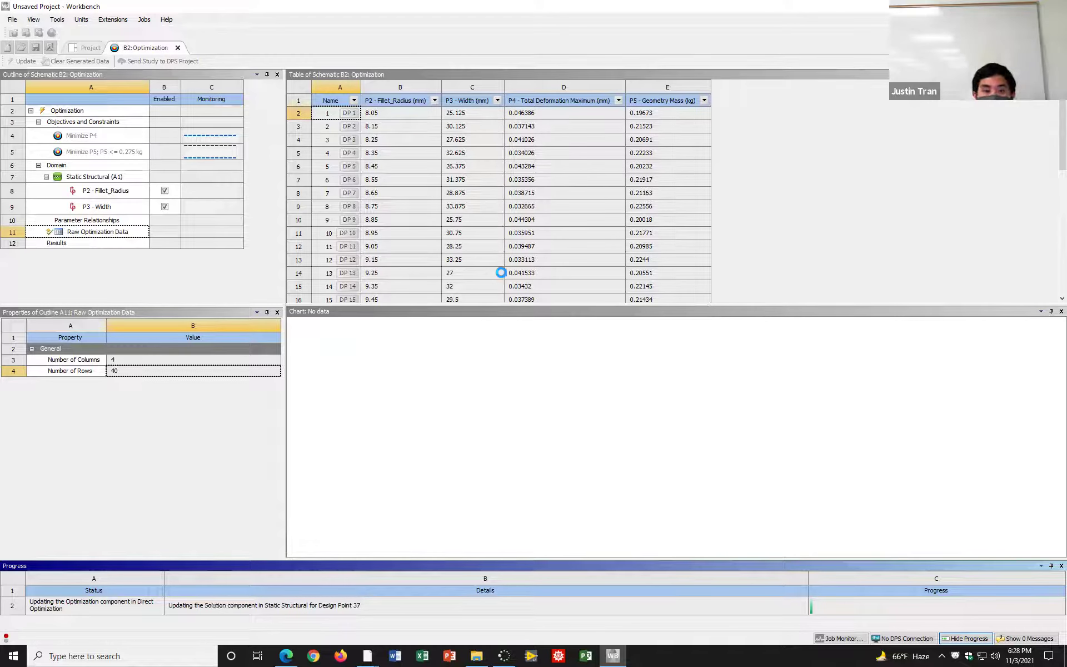
pyautogui.scroll(-4, 517, 269)
pyautogui.scroll(-5, 517, 269)
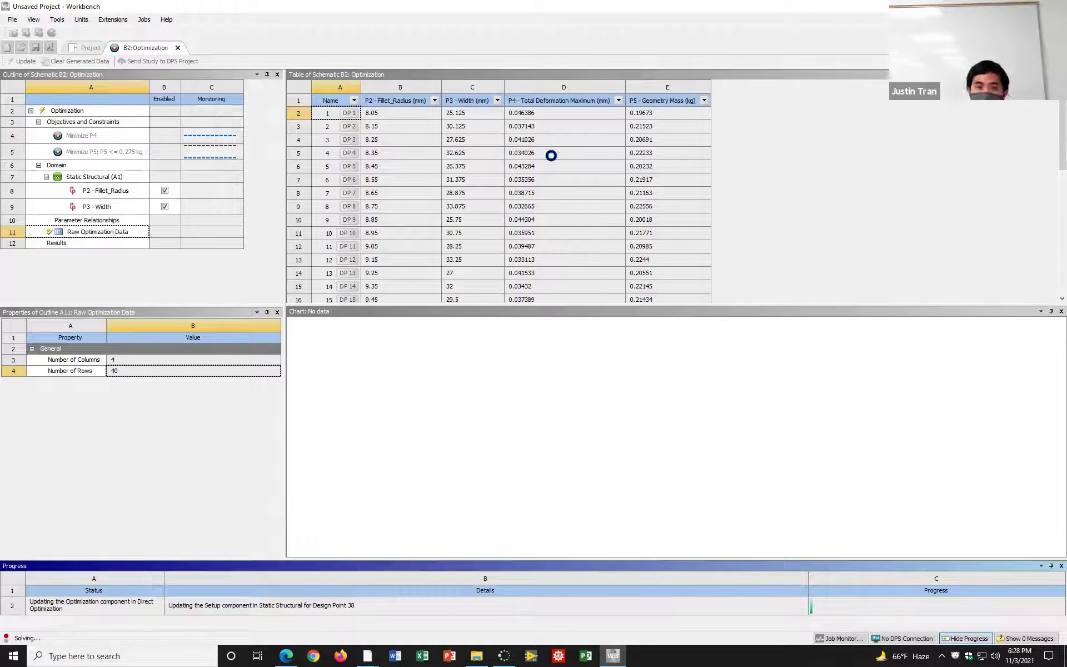
pyautogui.scroll(-8, 650, 264)
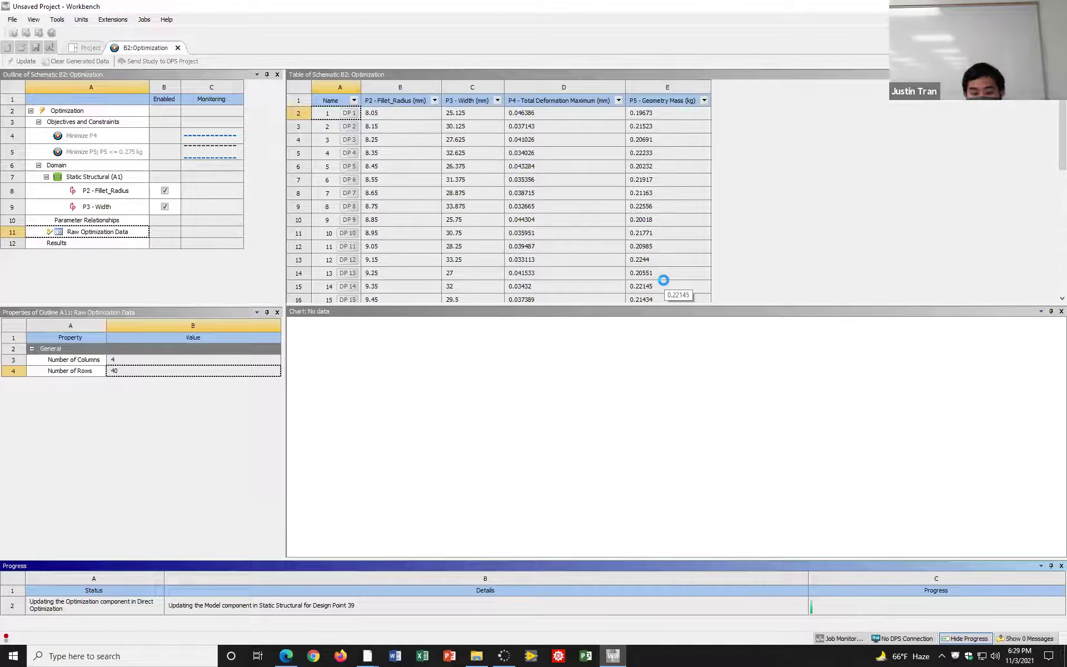
pyautogui.scroll(-10, 669, 199)
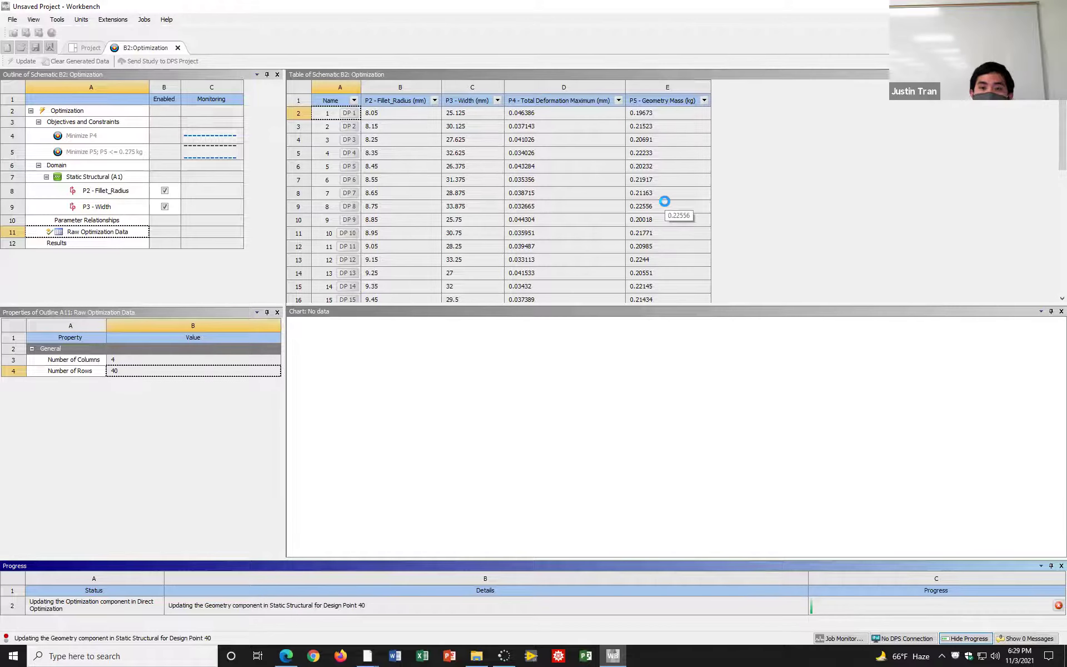
pyautogui.scroll(-8, 665, 201)
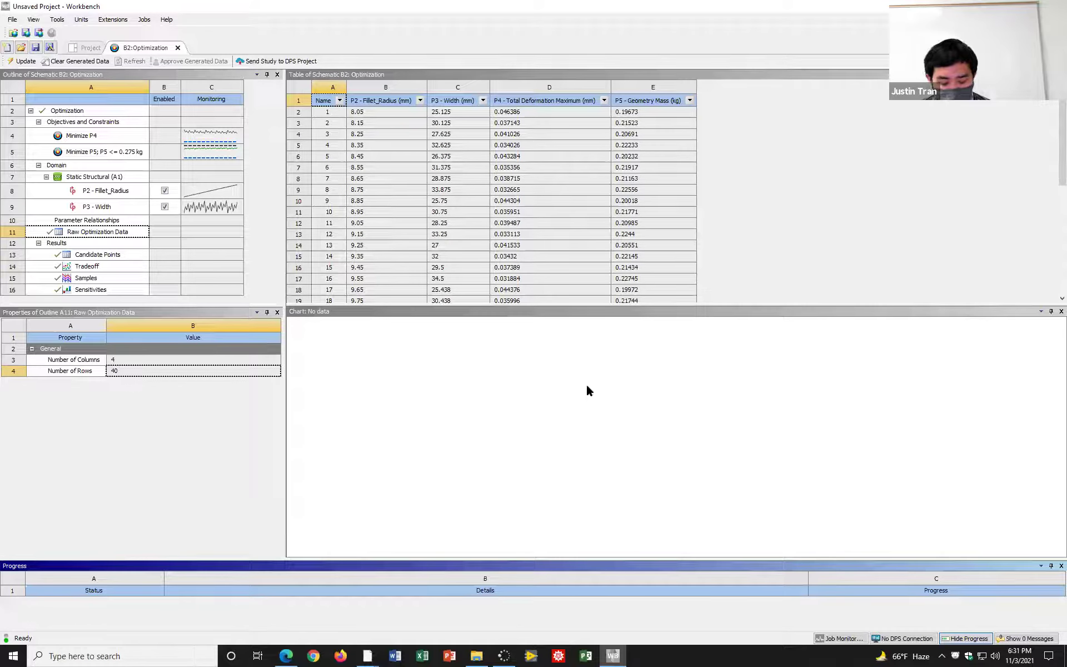
# Review the deformation and mass values of all 40 solved points in the raw optimization data
pyautogui.scroll(-6, 591, 232)
pyautogui.scroll(6, 589, 235)
pyautogui.scroll(-3, 588, 232)
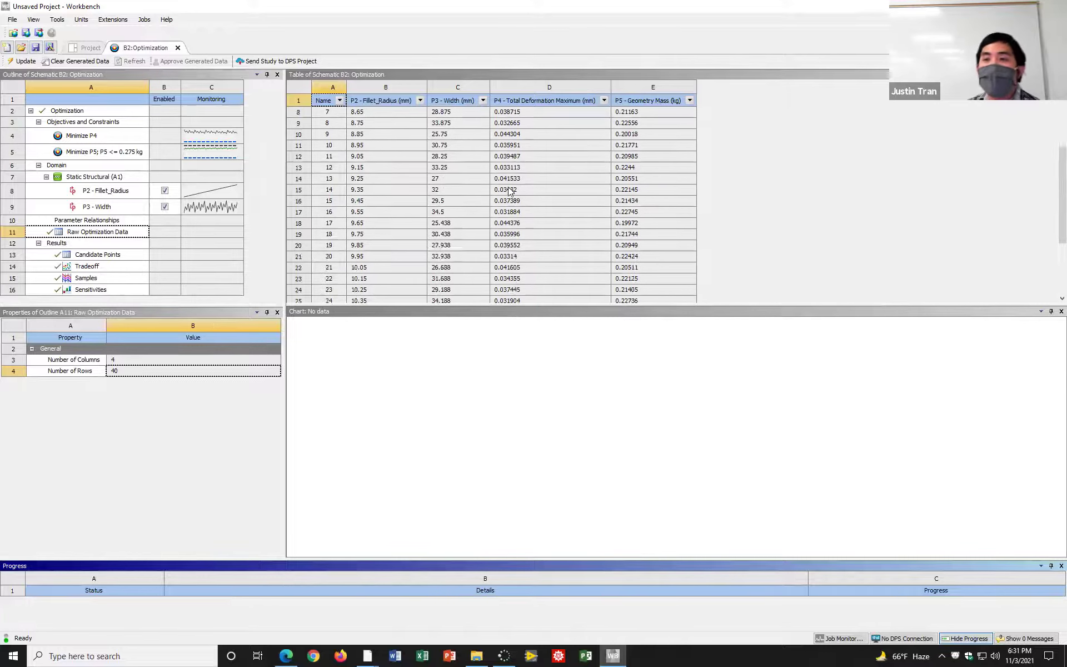
pyautogui.scroll(2, 507, 187)
pyautogui.scroll(-7, 503, 187)
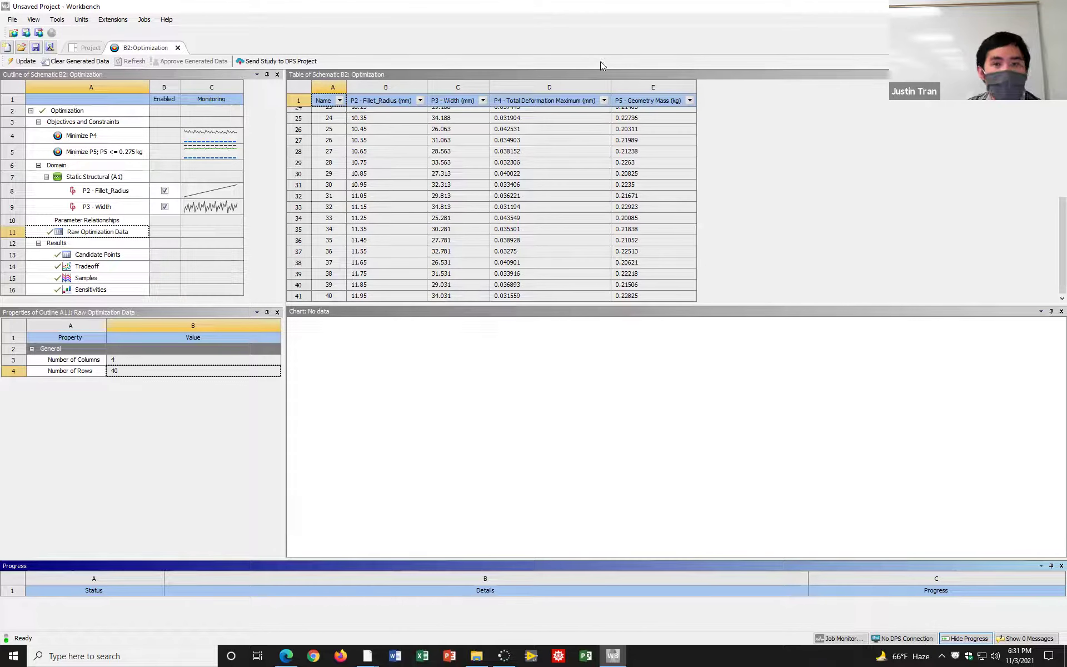
# Examine the history charts of the two objectives, P4 total deformation maximum and P5 geometry mass
pyautogui.moveTo(184, 125)
pyautogui.mouseDown()
pyautogui.moveTo(172, 146)
pyautogui.moveTo(210, 161)
pyautogui.moveTo(254, 149)
pyautogui.moveTo(226, 118)
pyautogui.moveTo(196, 120)
pyautogui.mouseUp()
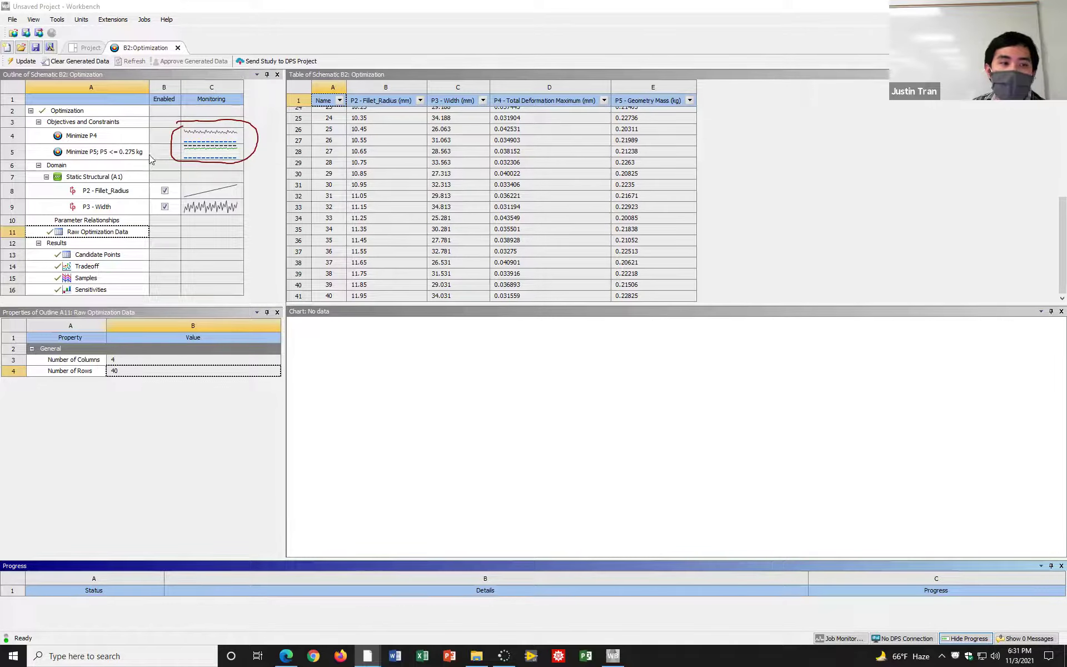
pyautogui.click(196, 133)
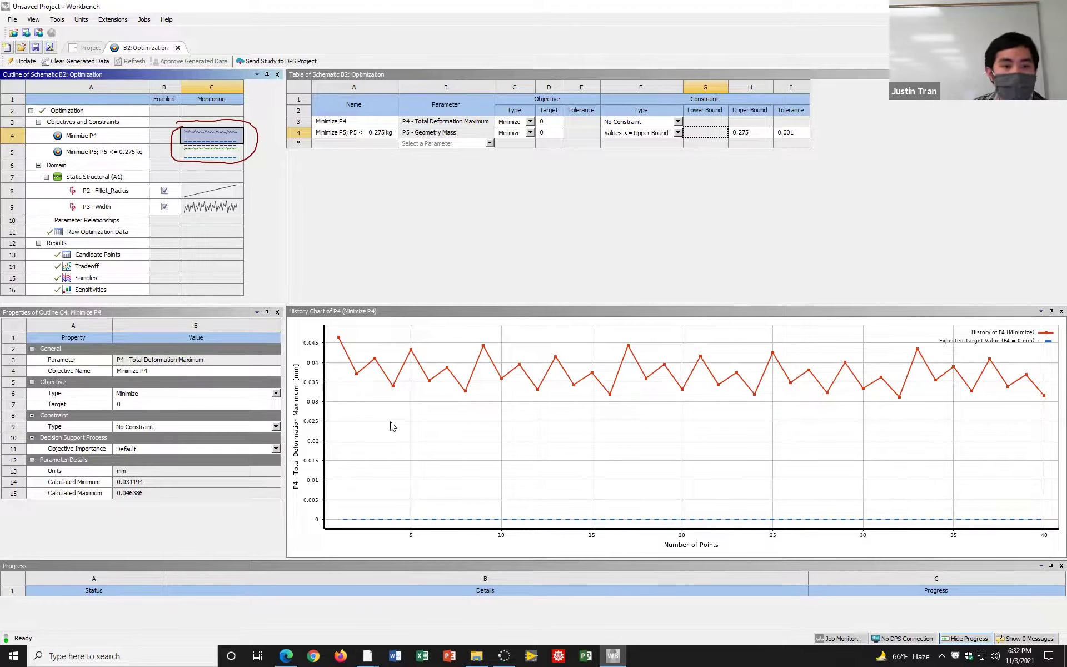
pyautogui.moveTo(366, 383)
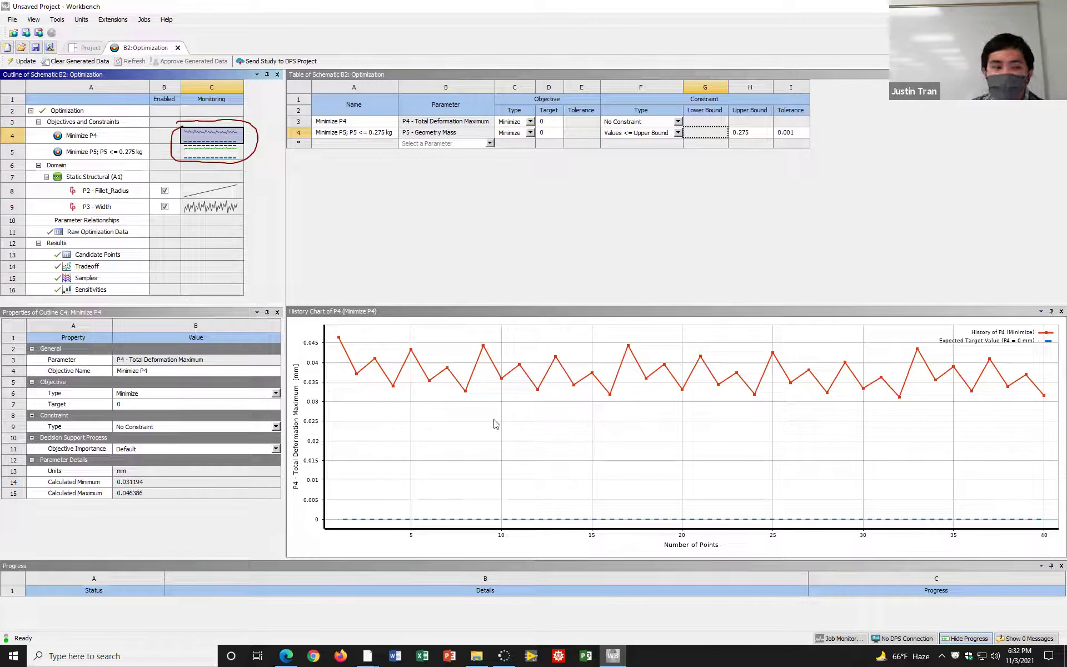
pyautogui.click(217, 161)
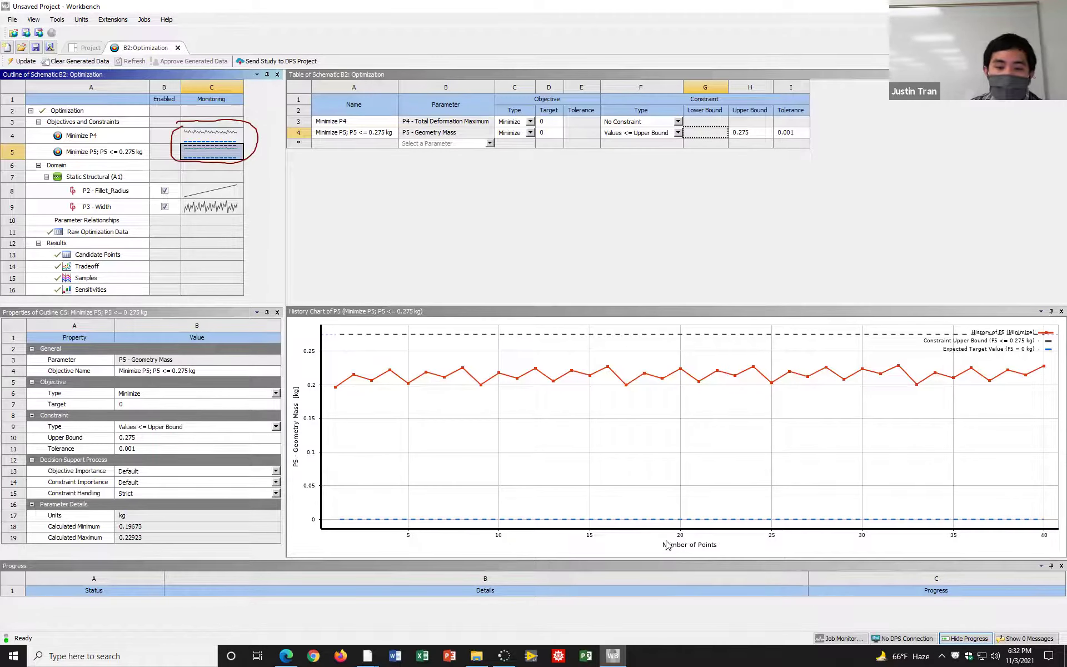
pyautogui.moveTo(467, 520)
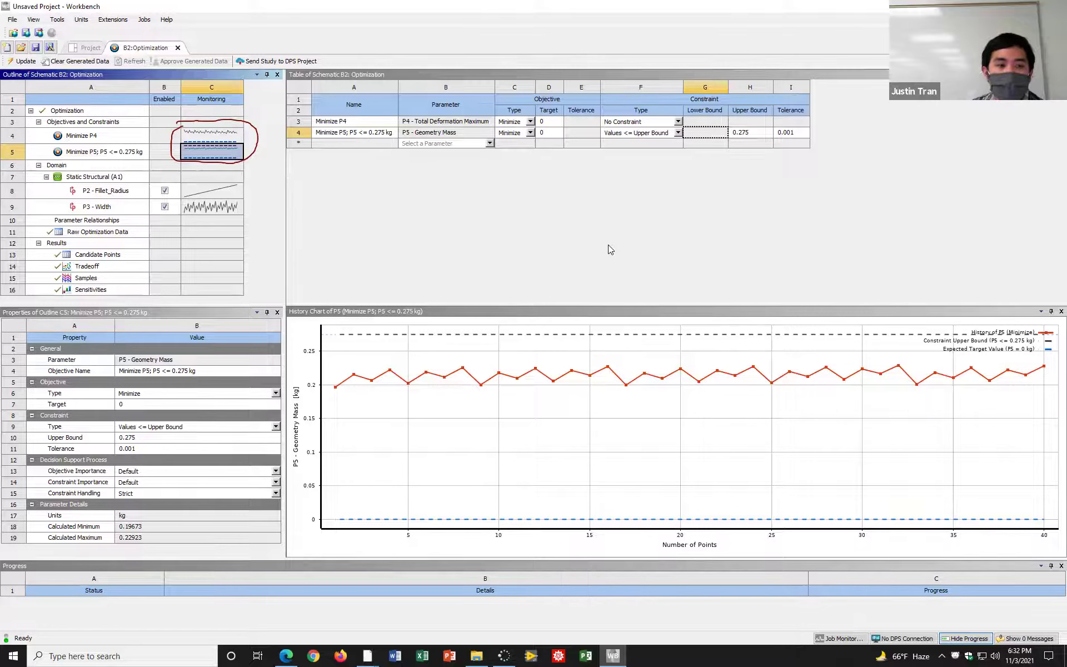
# Show the optimization's candidate points and compare their maximum deformation and geometry mass values
pyautogui.click(147, 255)
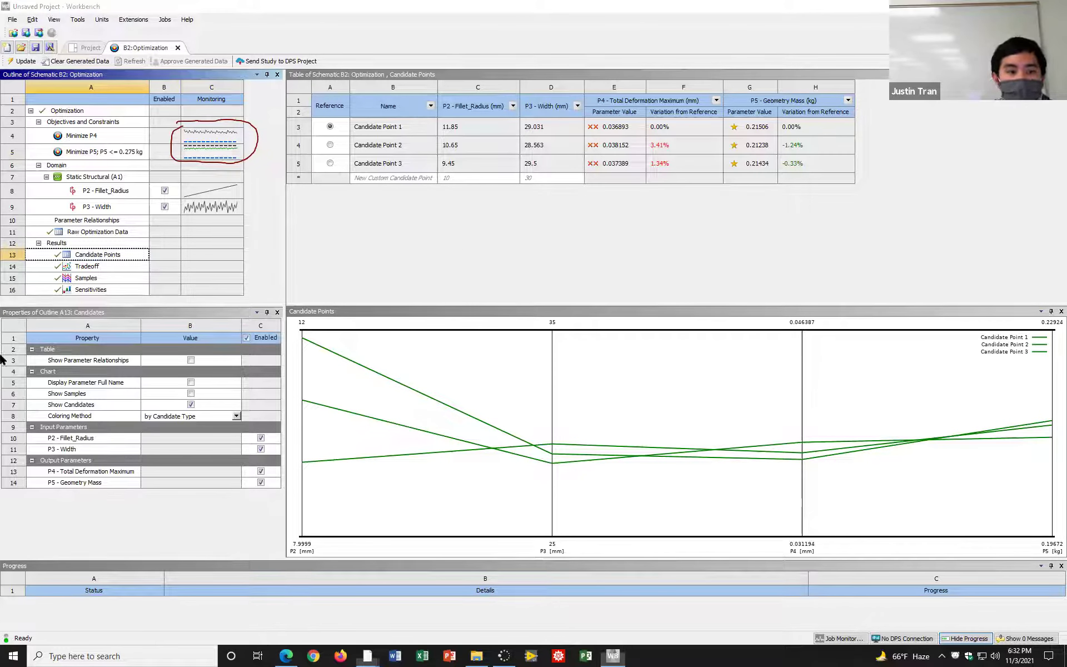
pyautogui.moveTo(61, 250)
pyautogui.mouseDown()
pyautogui.moveTo(51, 260)
pyautogui.moveTo(134, 256)
pyautogui.moveTo(54, 245)
pyautogui.mouseUp()
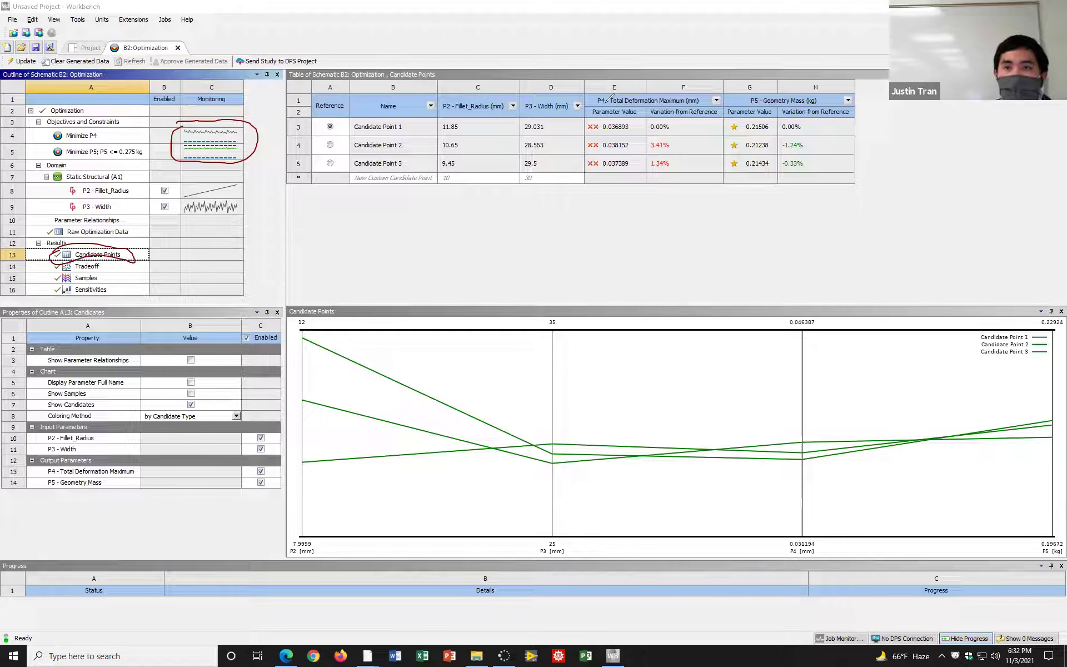
pyautogui.press('Escape')
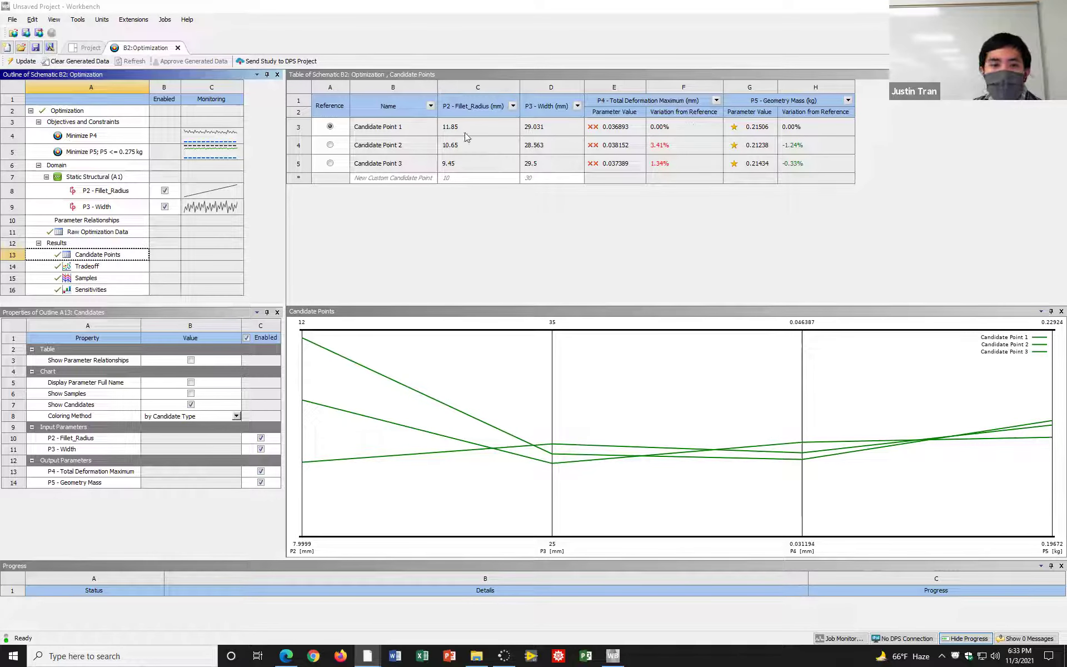
pyautogui.click(408, 132)
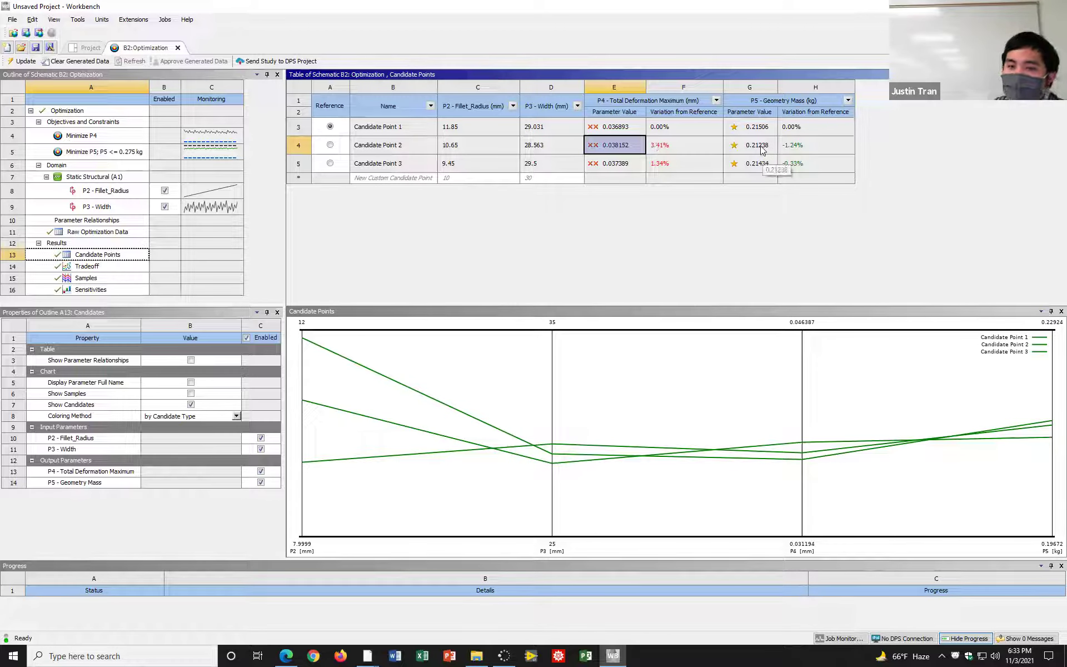
pyautogui.click(616, 165)
pyautogui.click(761, 163)
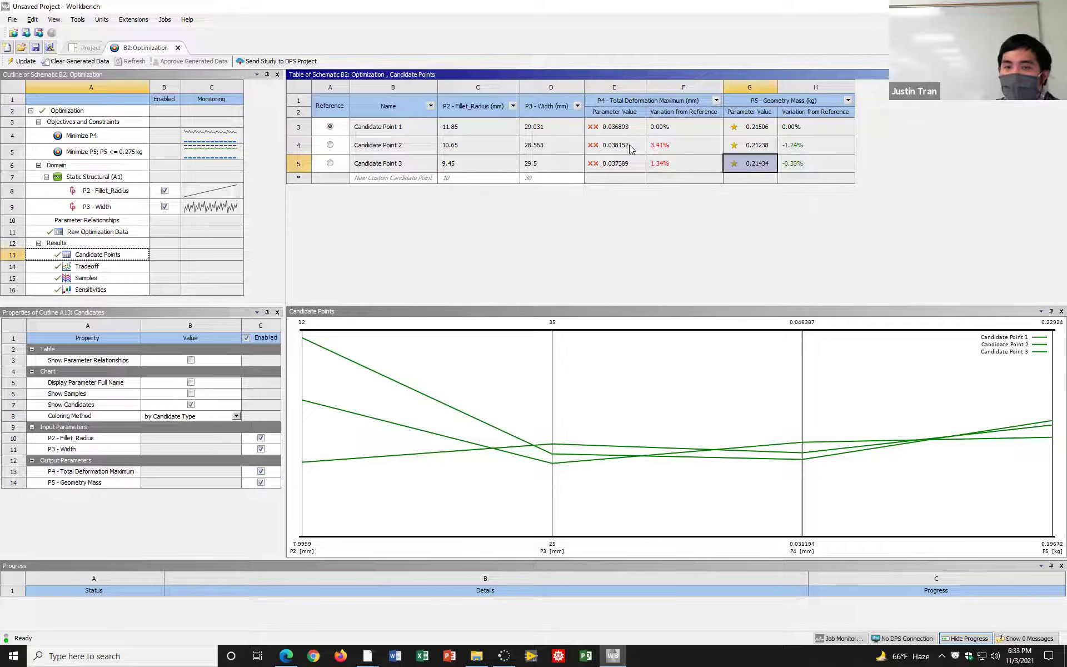
pyautogui.click(627, 145)
pyautogui.click(604, 131)
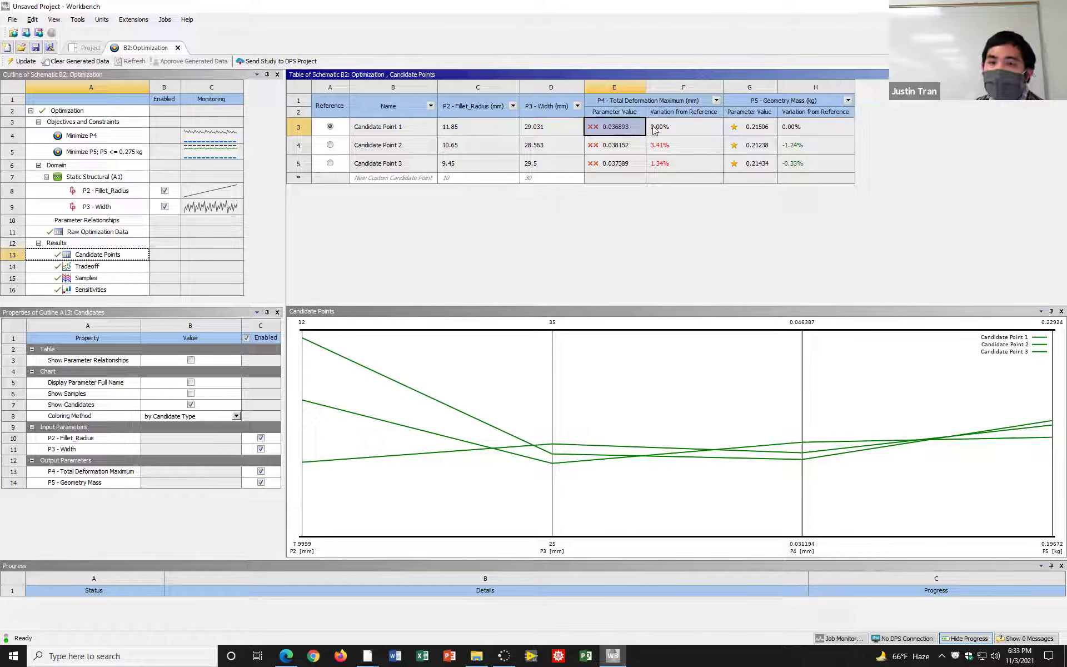
# Insert Candidate Point 1 as a design point and open the project's Parameter Set
pyautogui.rightClick(418, 127)
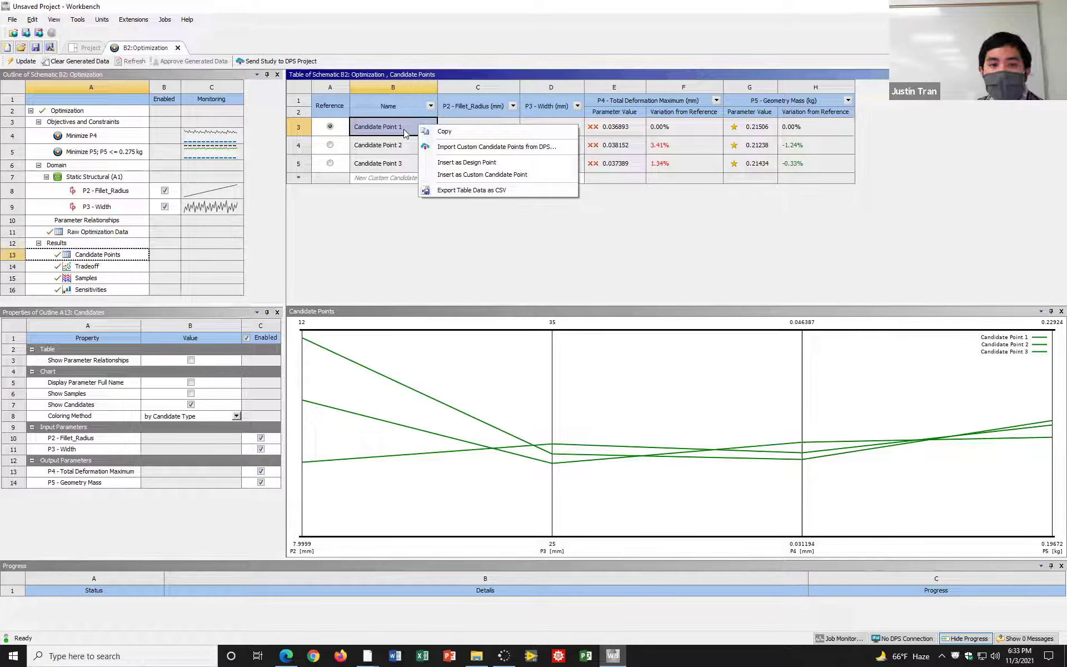
pyautogui.click(502, 162)
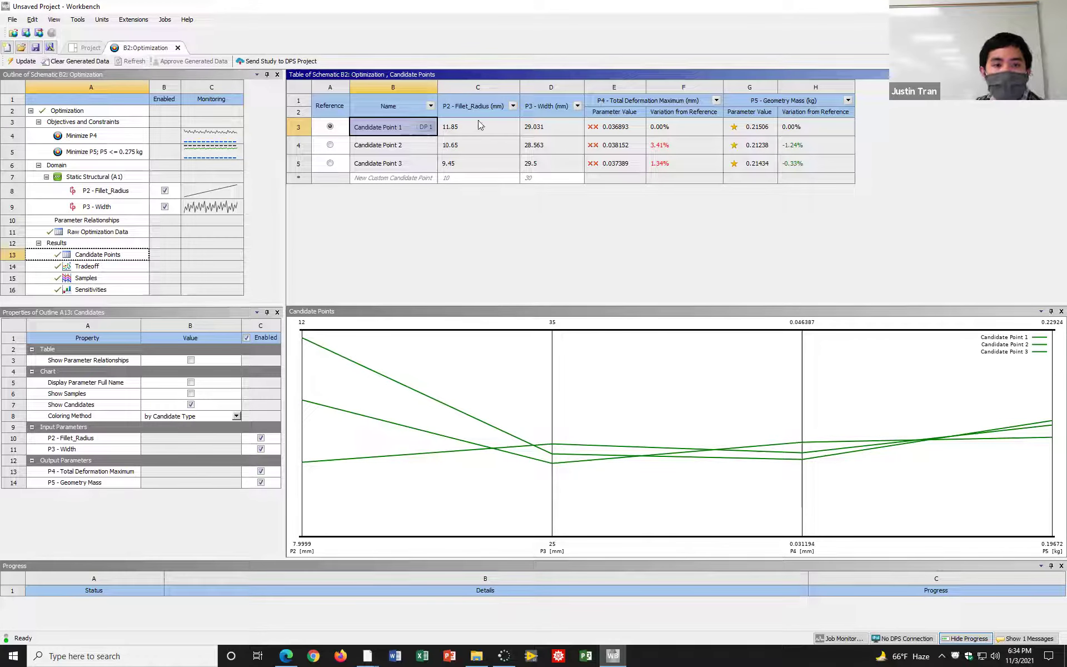
pyautogui.click(178, 48)
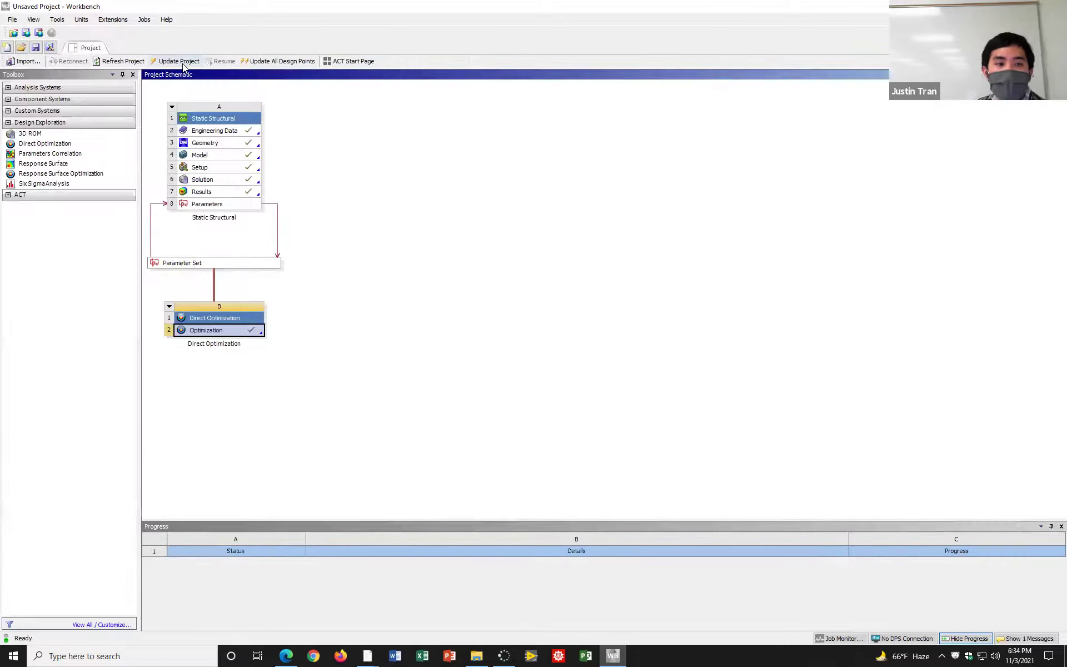
pyautogui.doubleClick(230, 261)
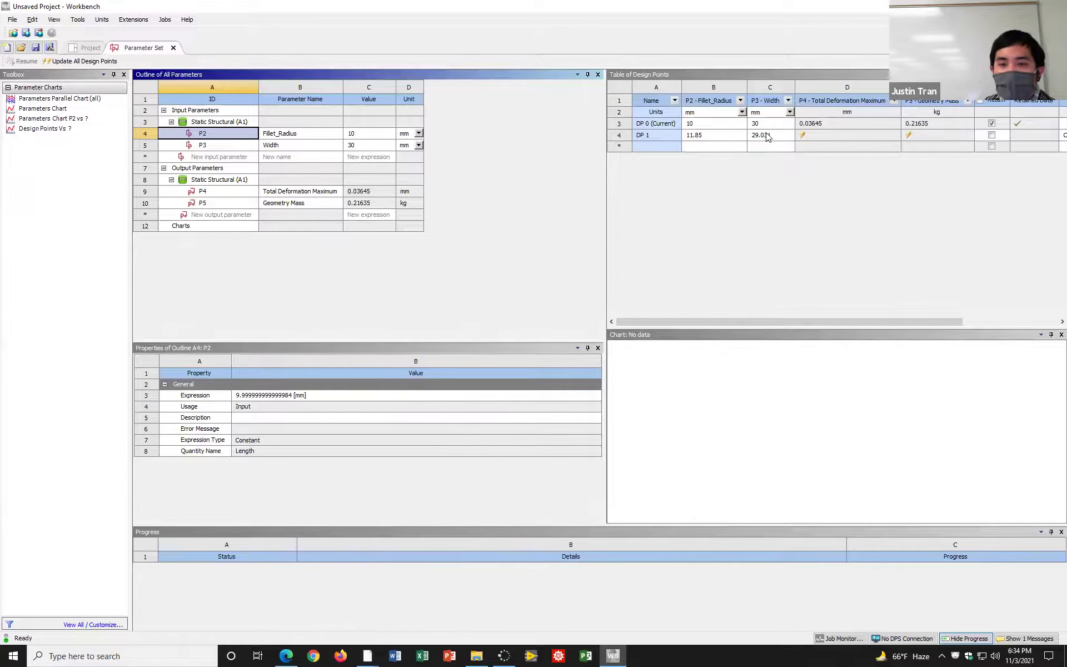
pyautogui.click(645, 137)
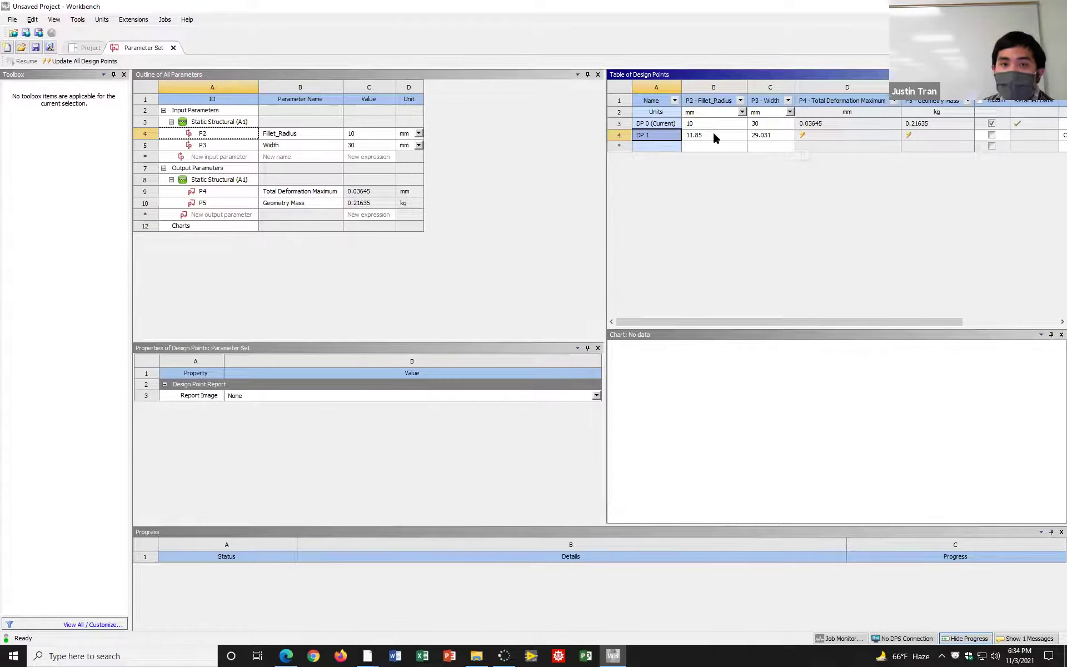
pyautogui.rightClick(676, 136)
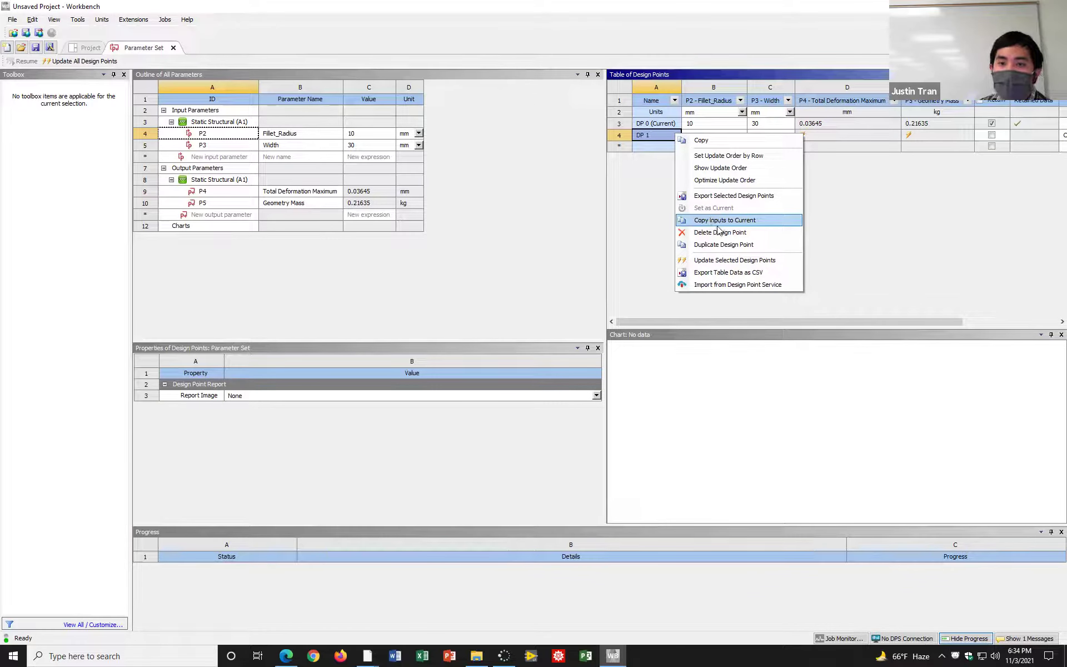
pyautogui.click(656, 208)
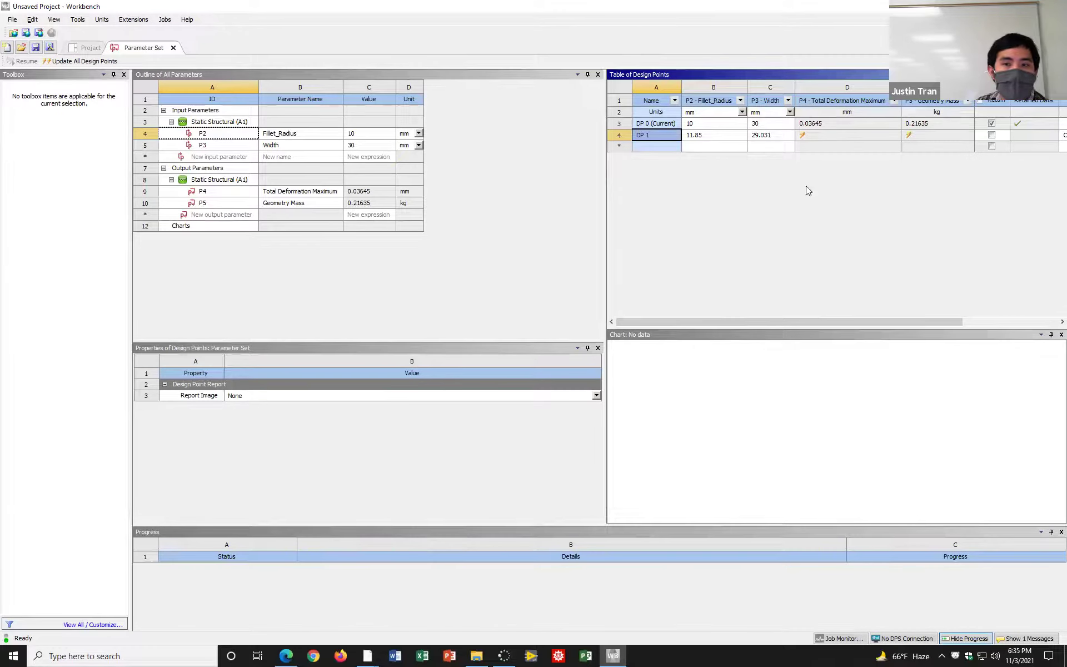
pyautogui.click(83, 48)
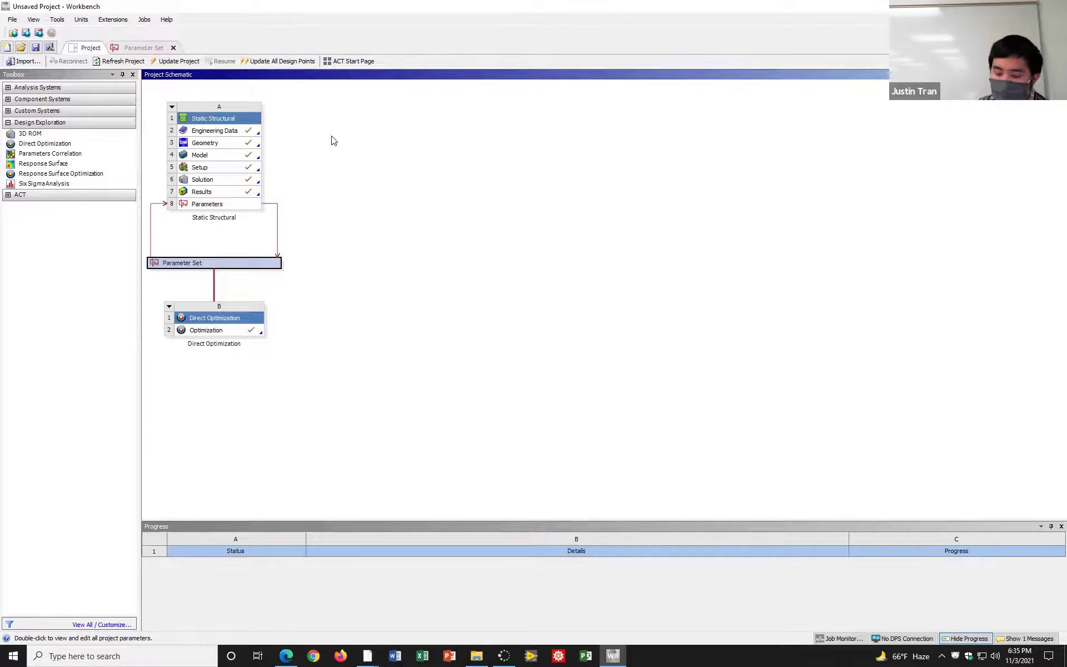
pyautogui.doubleClick(272, 265)
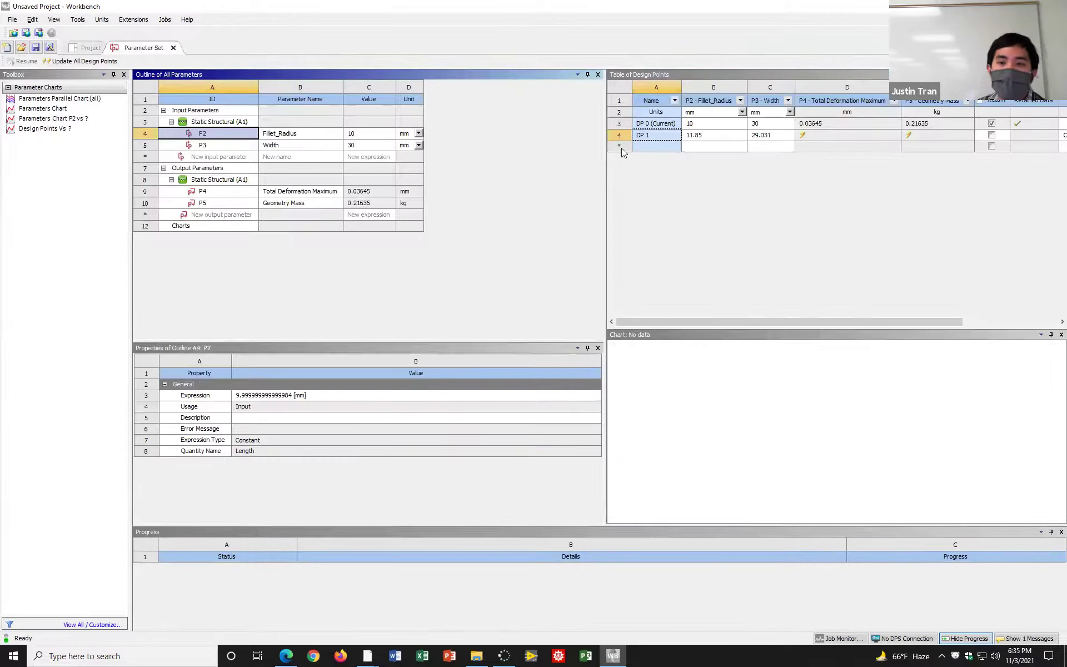
# Copy the inputs of design point DP 1 to the current design point and return to the project schematic
pyautogui.rightClick(664, 136)
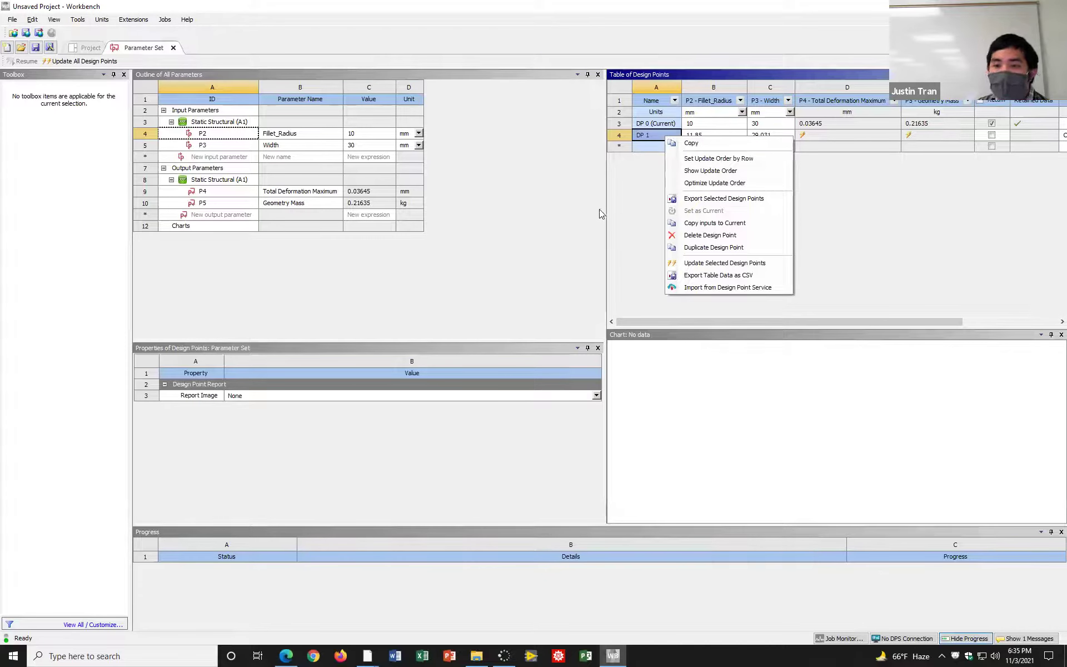
pyautogui.click(704, 225)
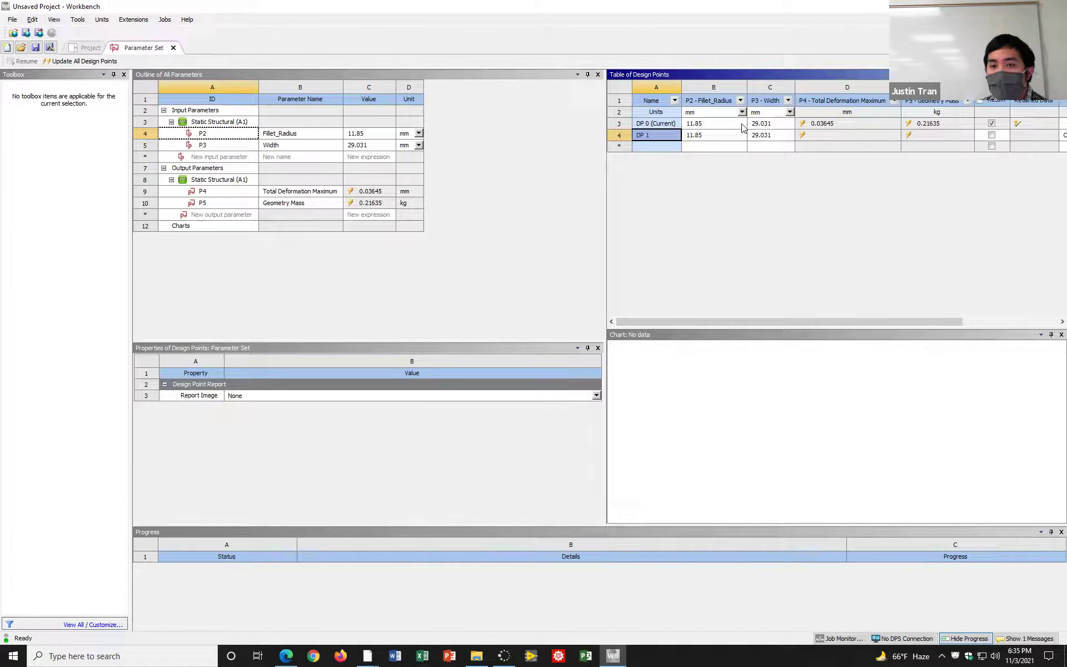
pyautogui.click(90, 48)
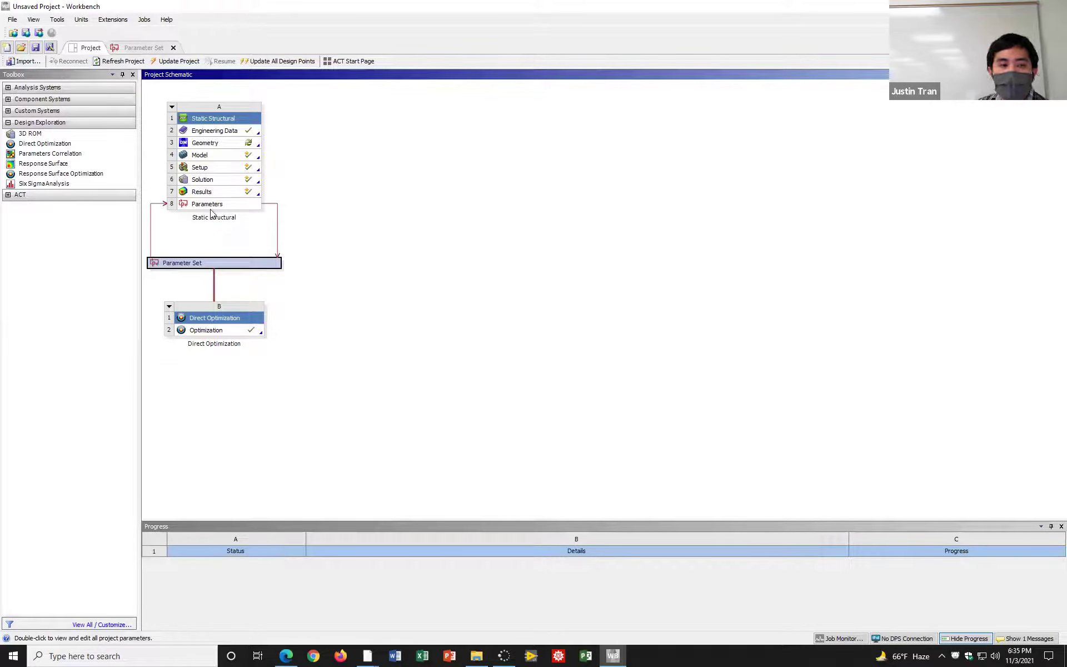
# Open the Static Structural geometry in DesignModeler, reading the modified upstream data, and inspect the updated plate looking along the Z axis
pyautogui.doubleClick(235, 145)
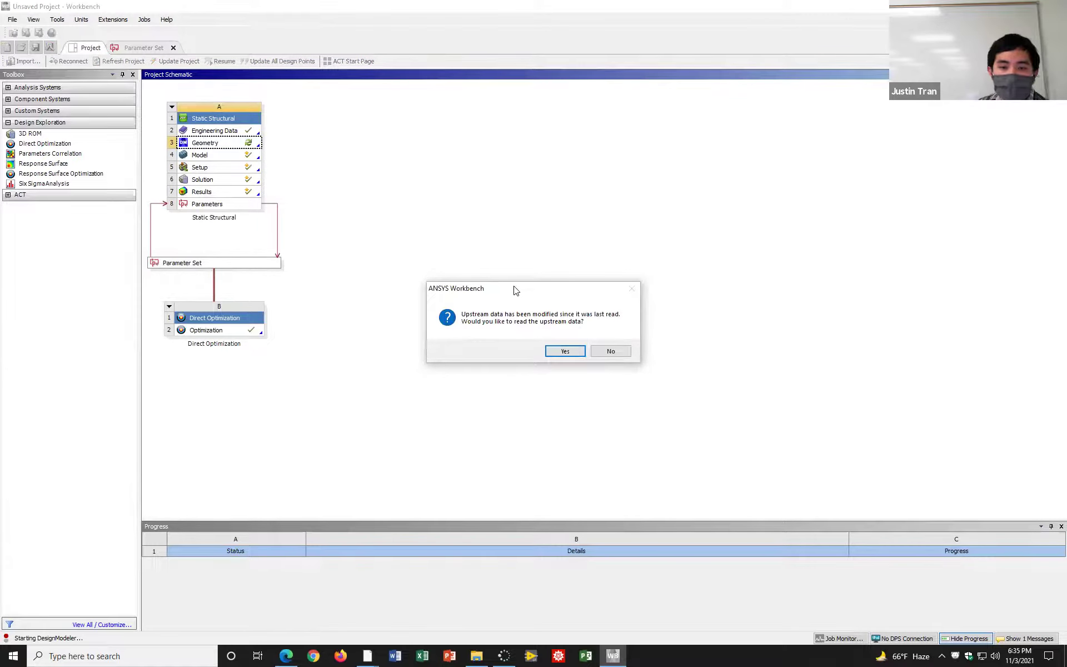
pyautogui.moveTo(515, 285); pyautogui.dragTo(568, 177)
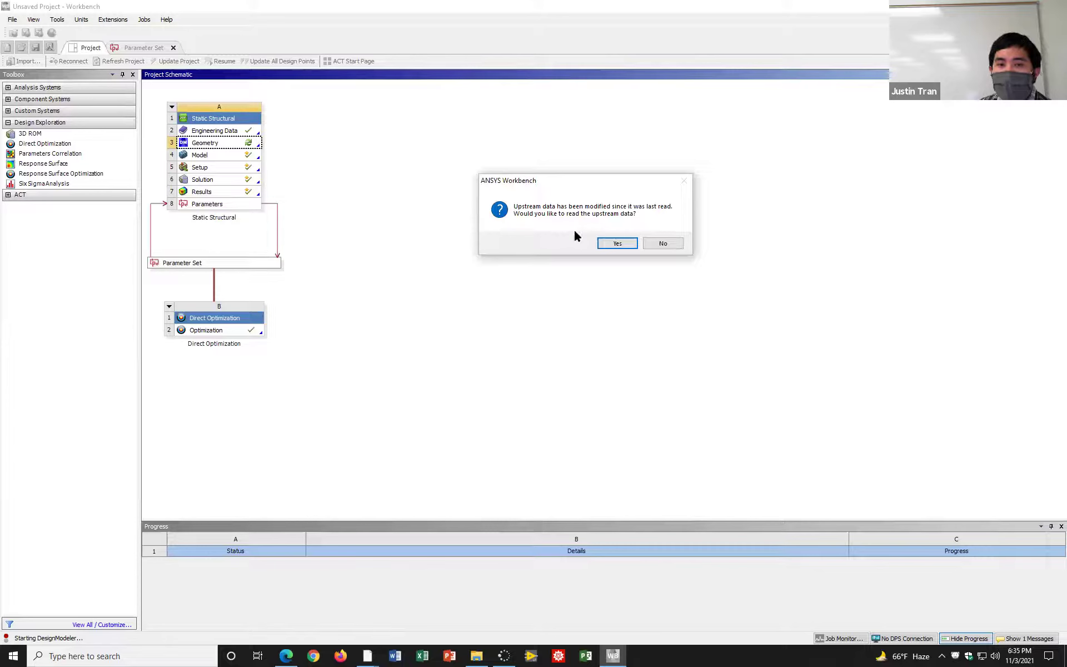
pyautogui.click(622, 244)
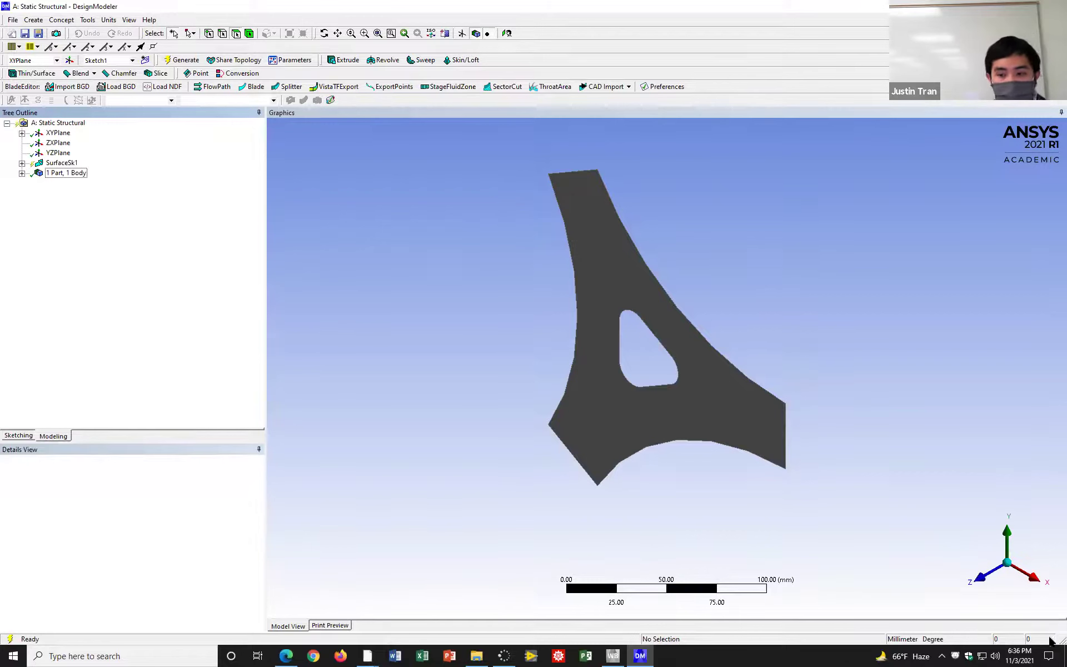
pyautogui.click(979, 577)
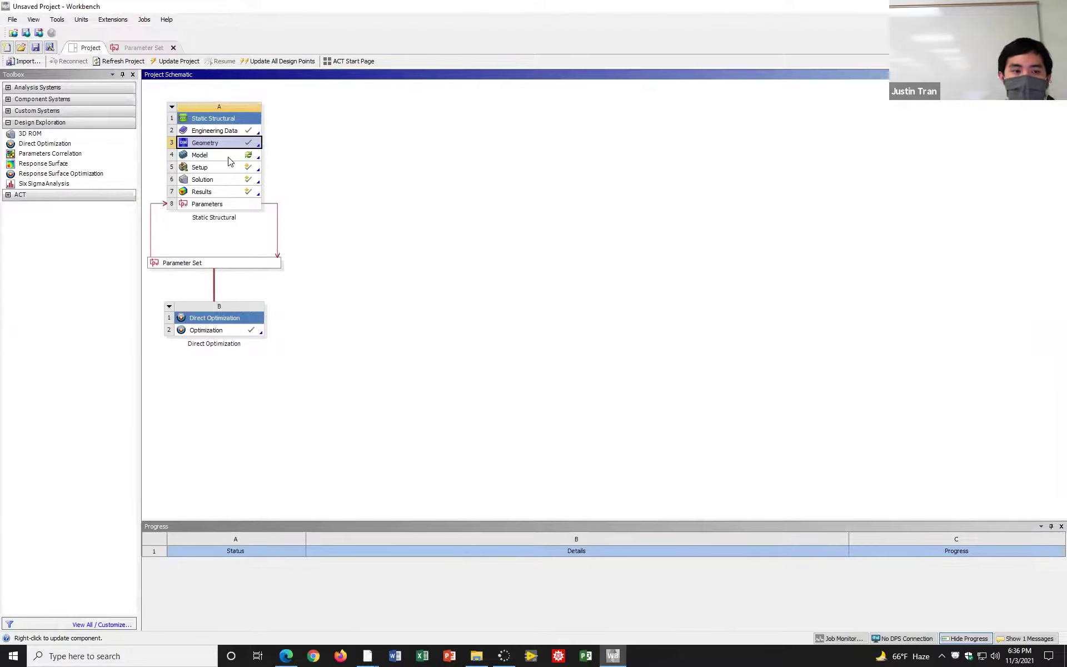
# Open the Static Structural model in Mechanical and re-read the upstream data
pyautogui.doubleClick(230, 156)
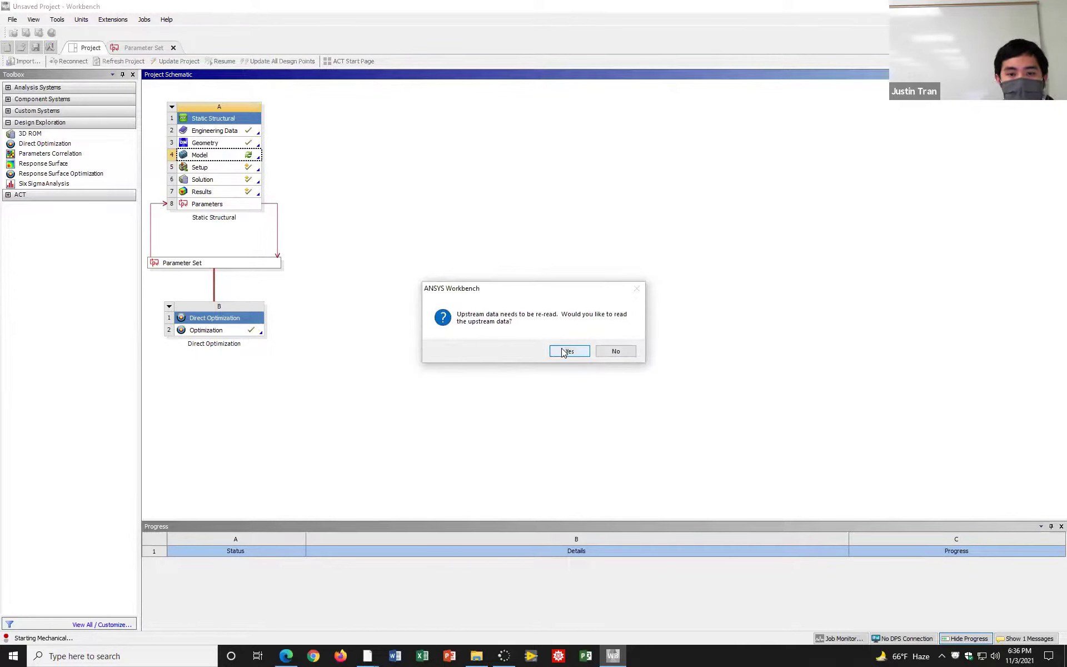
pyautogui.click(564, 350)
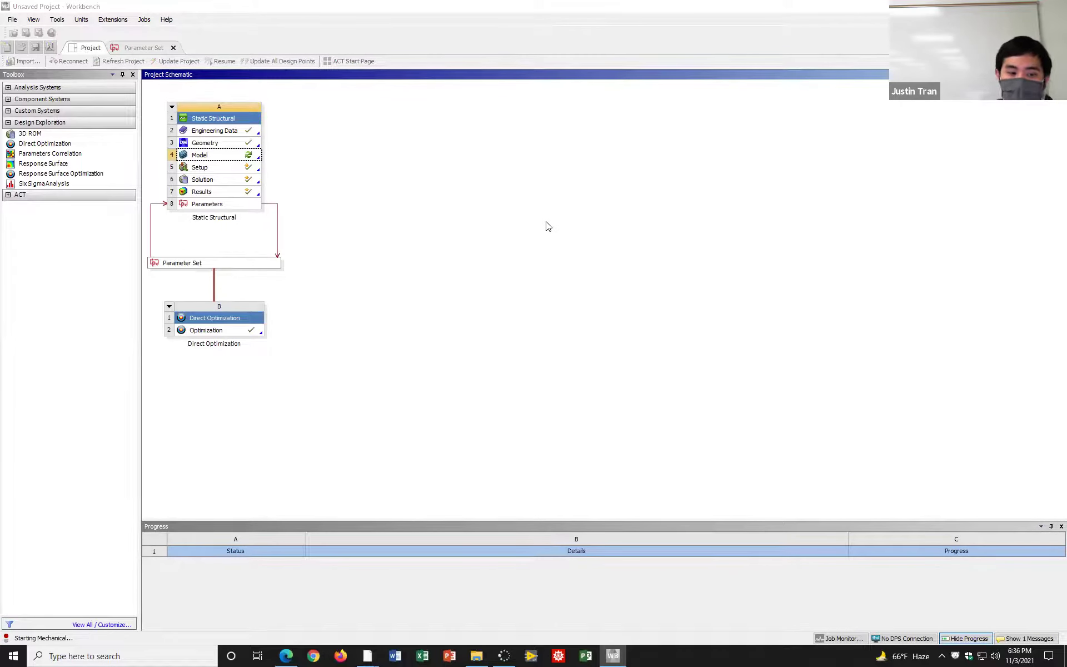